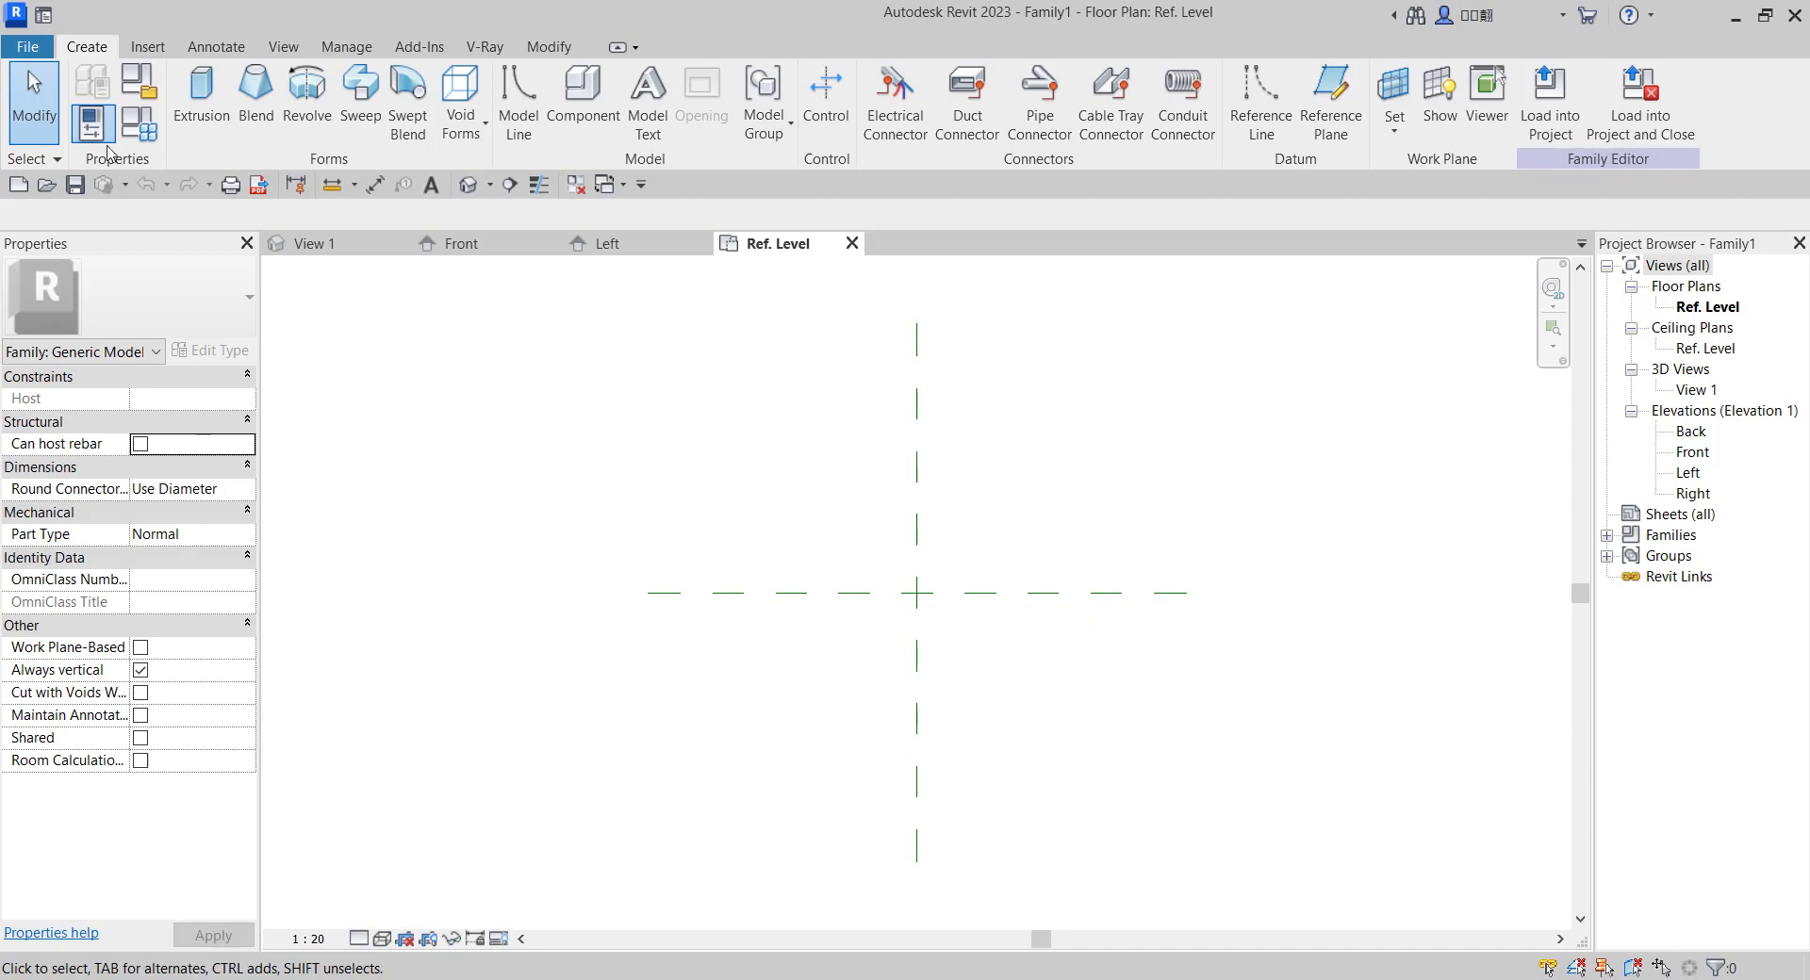
Open the Front elevation of the new generic model family Family1.
scroll(980, 607, down, 2)
scroll(913, 596, up, 2)
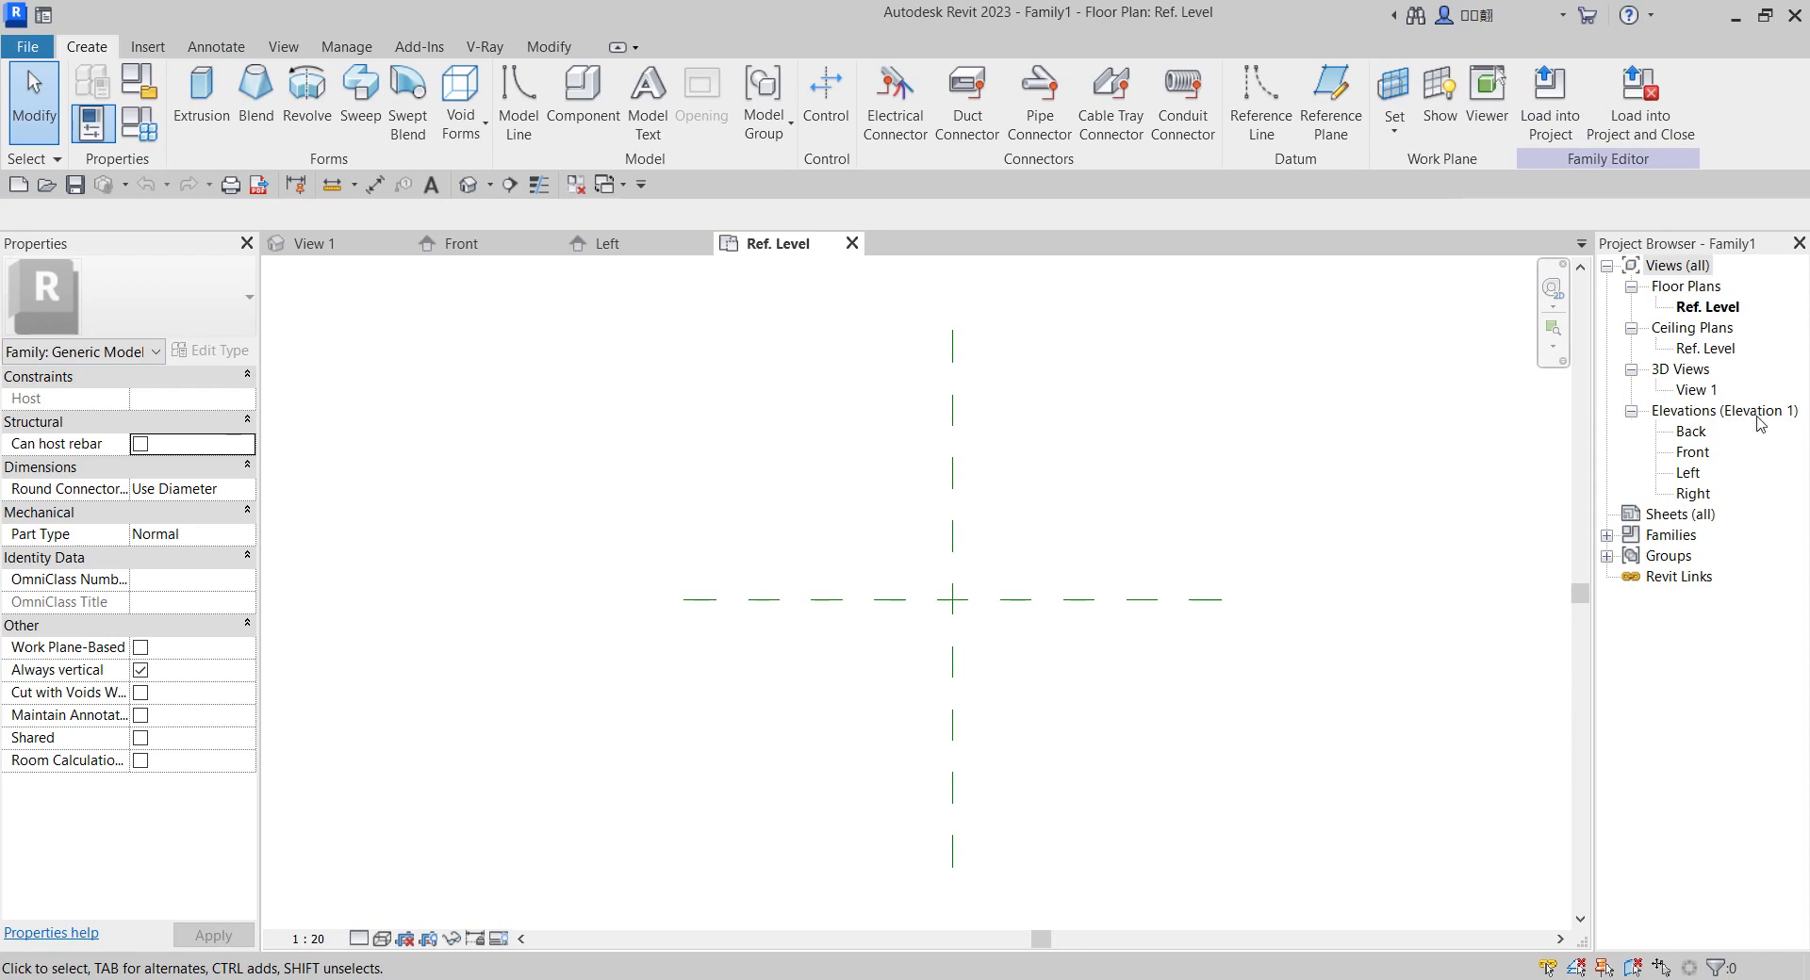
double_click(1691, 452)
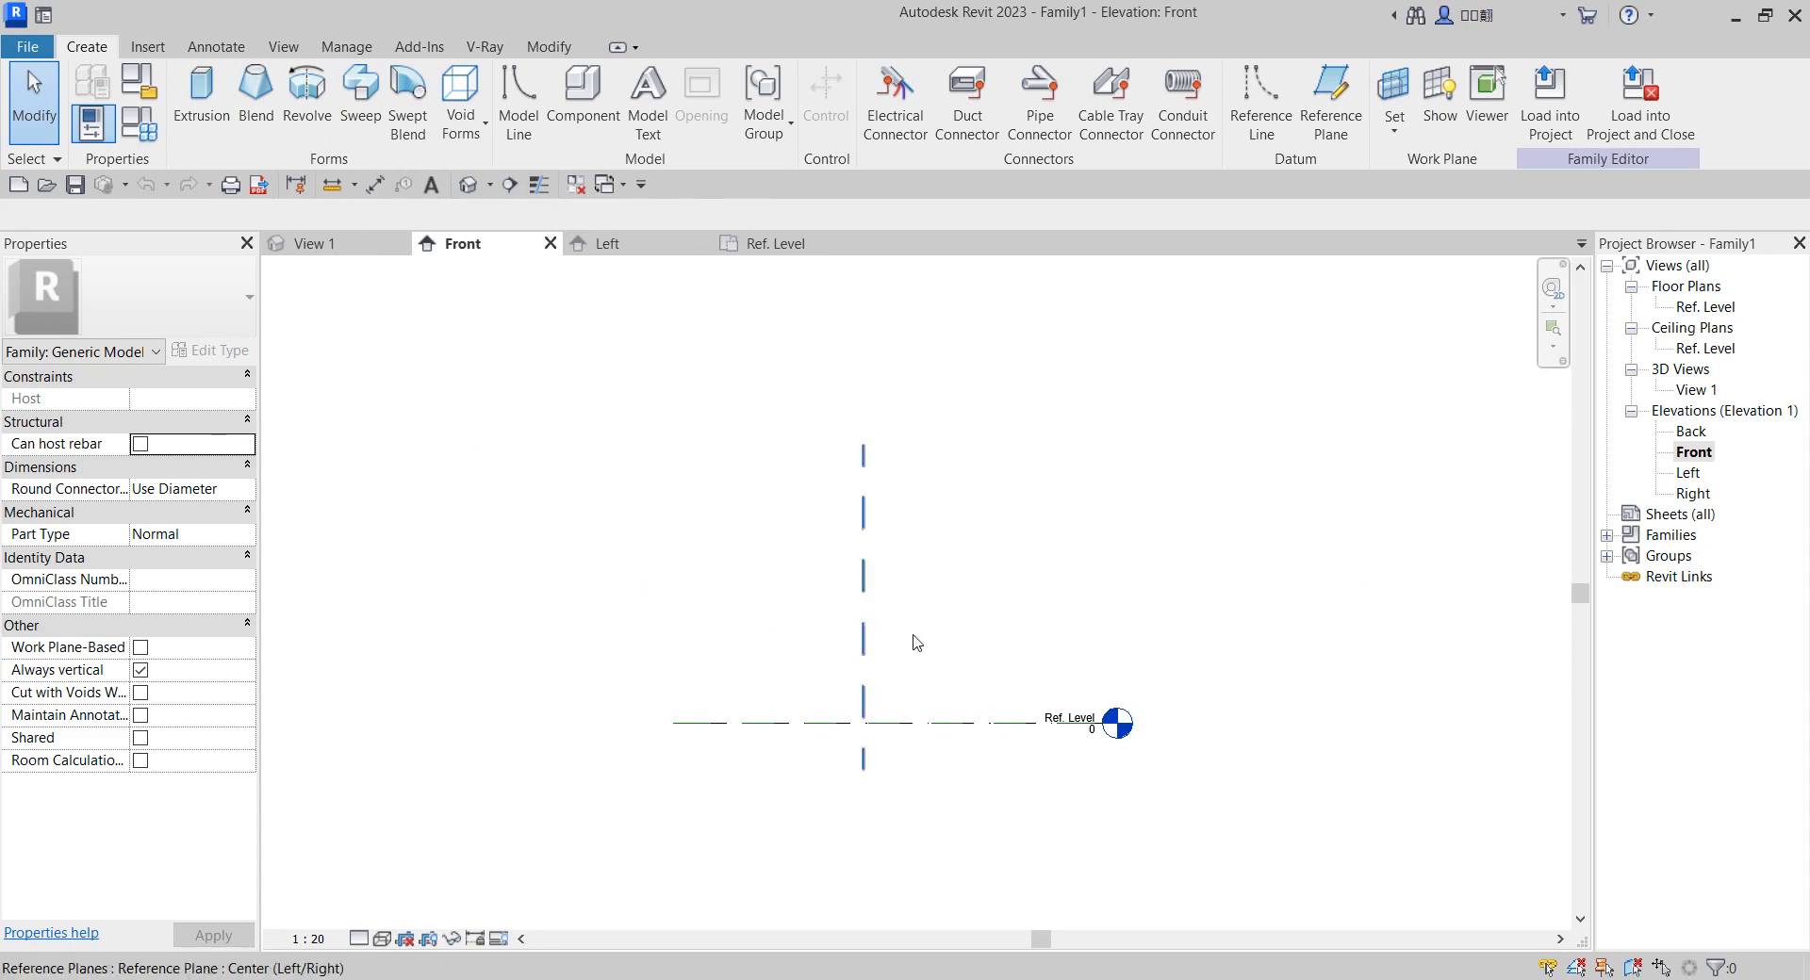
Switch to the Ref. Level floor plan and inspect both Center reference planes, then deselect.
double_click(1705, 307)
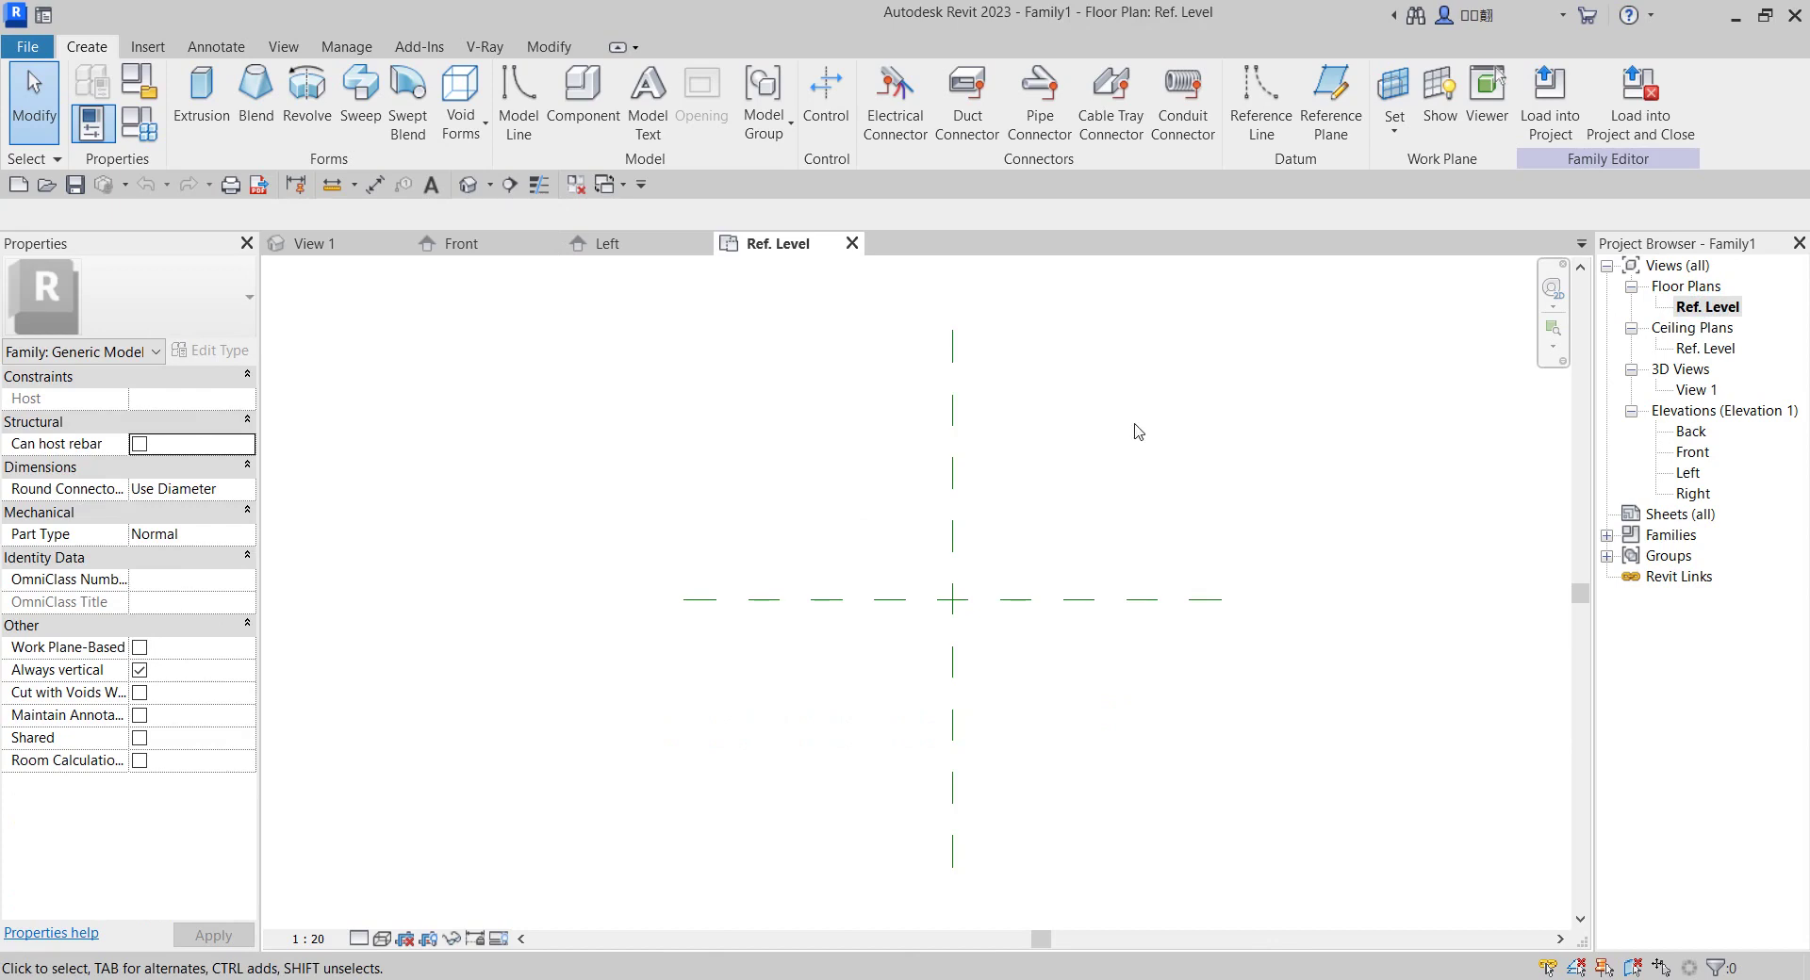
click(953, 421)
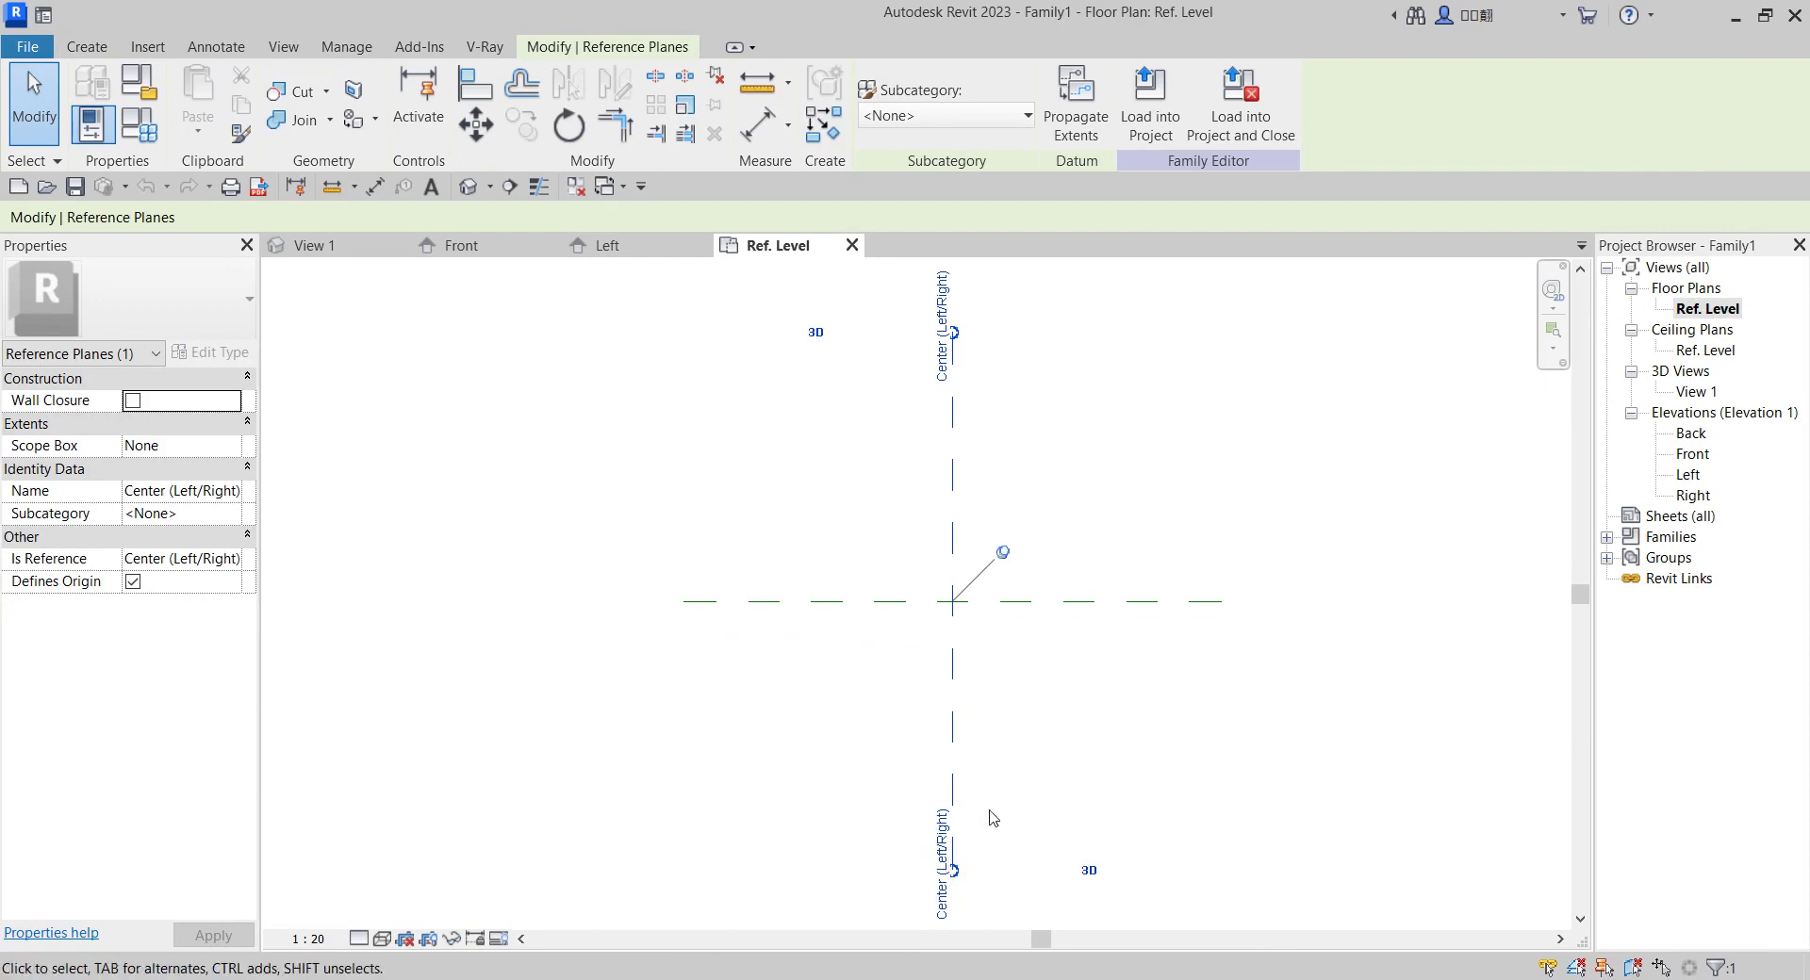
click(1092, 603)
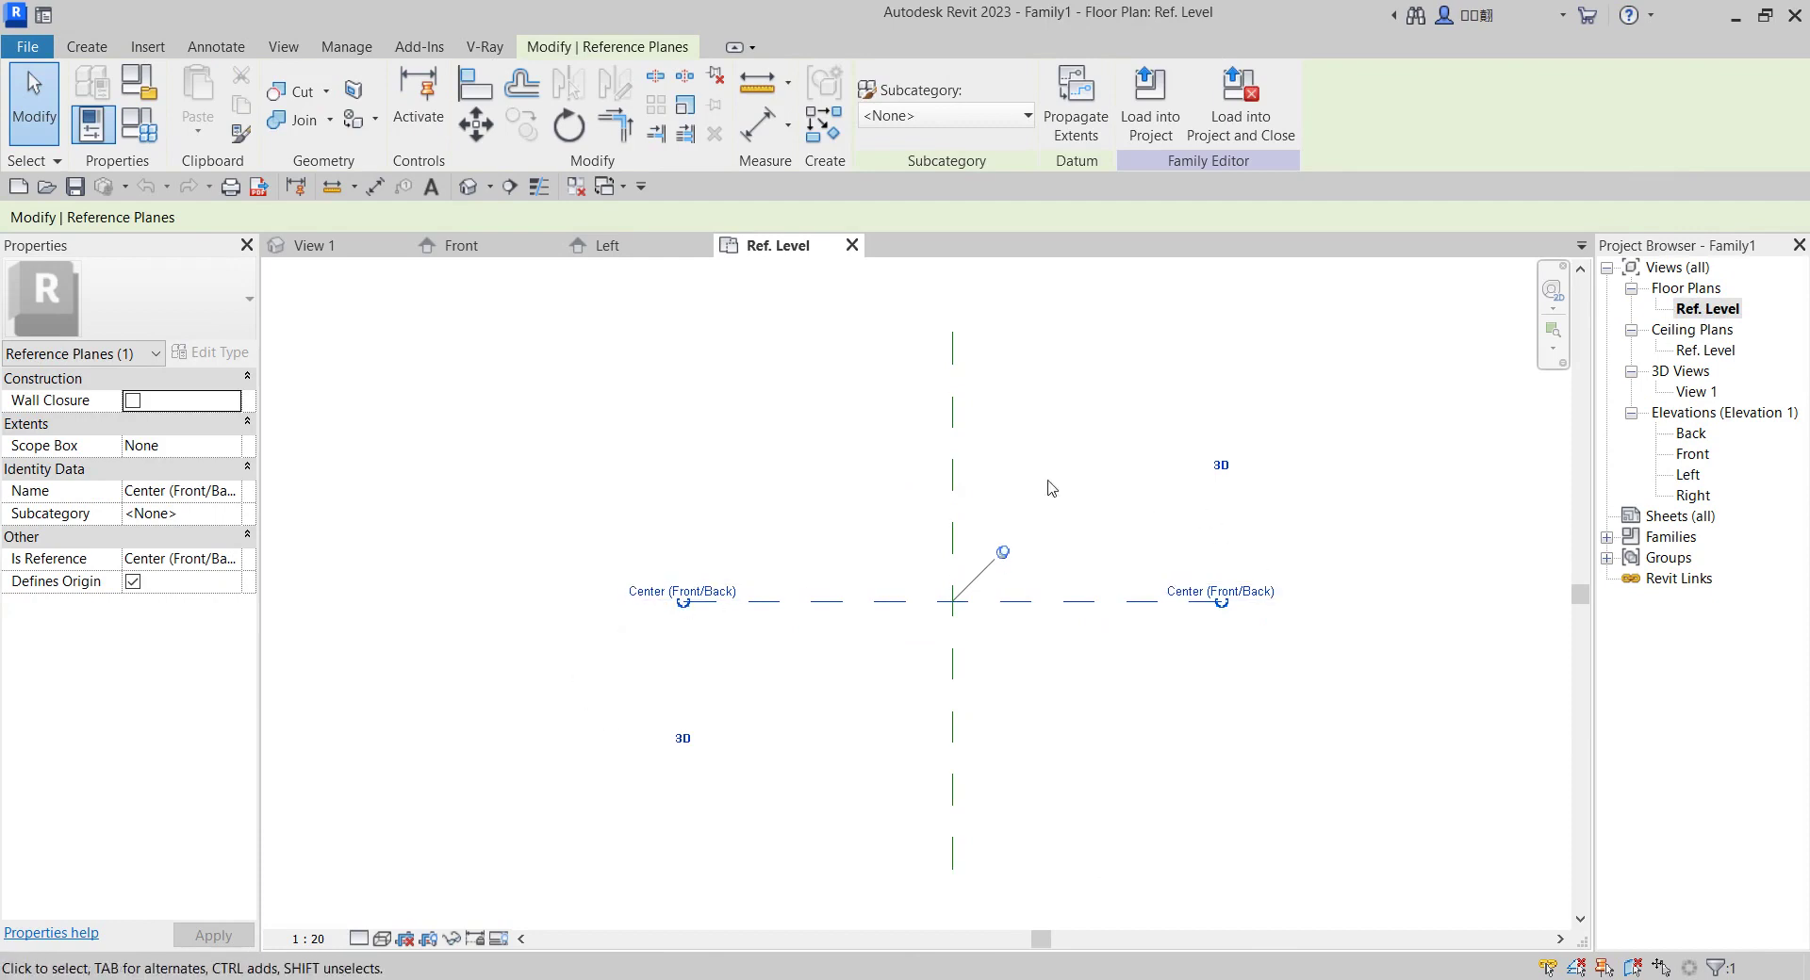
click(1065, 424)
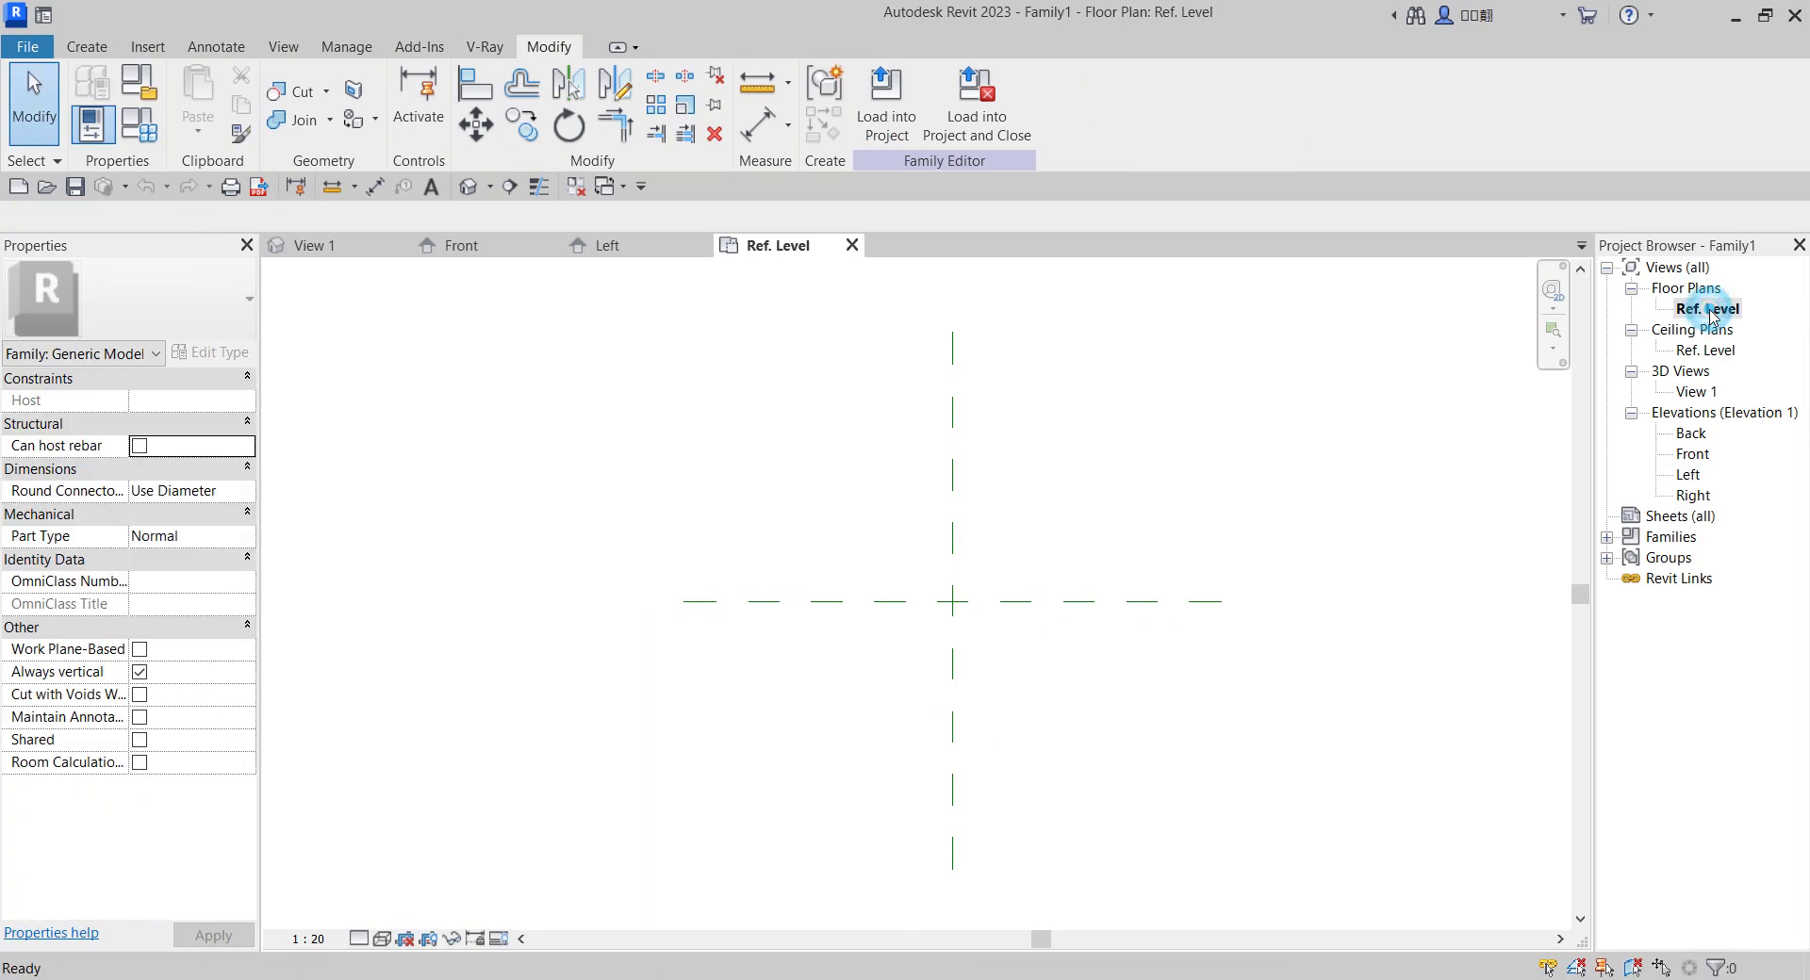
In the Front elevation, start a new sweep in Sketch Path mode.
double_click(1693, 454)
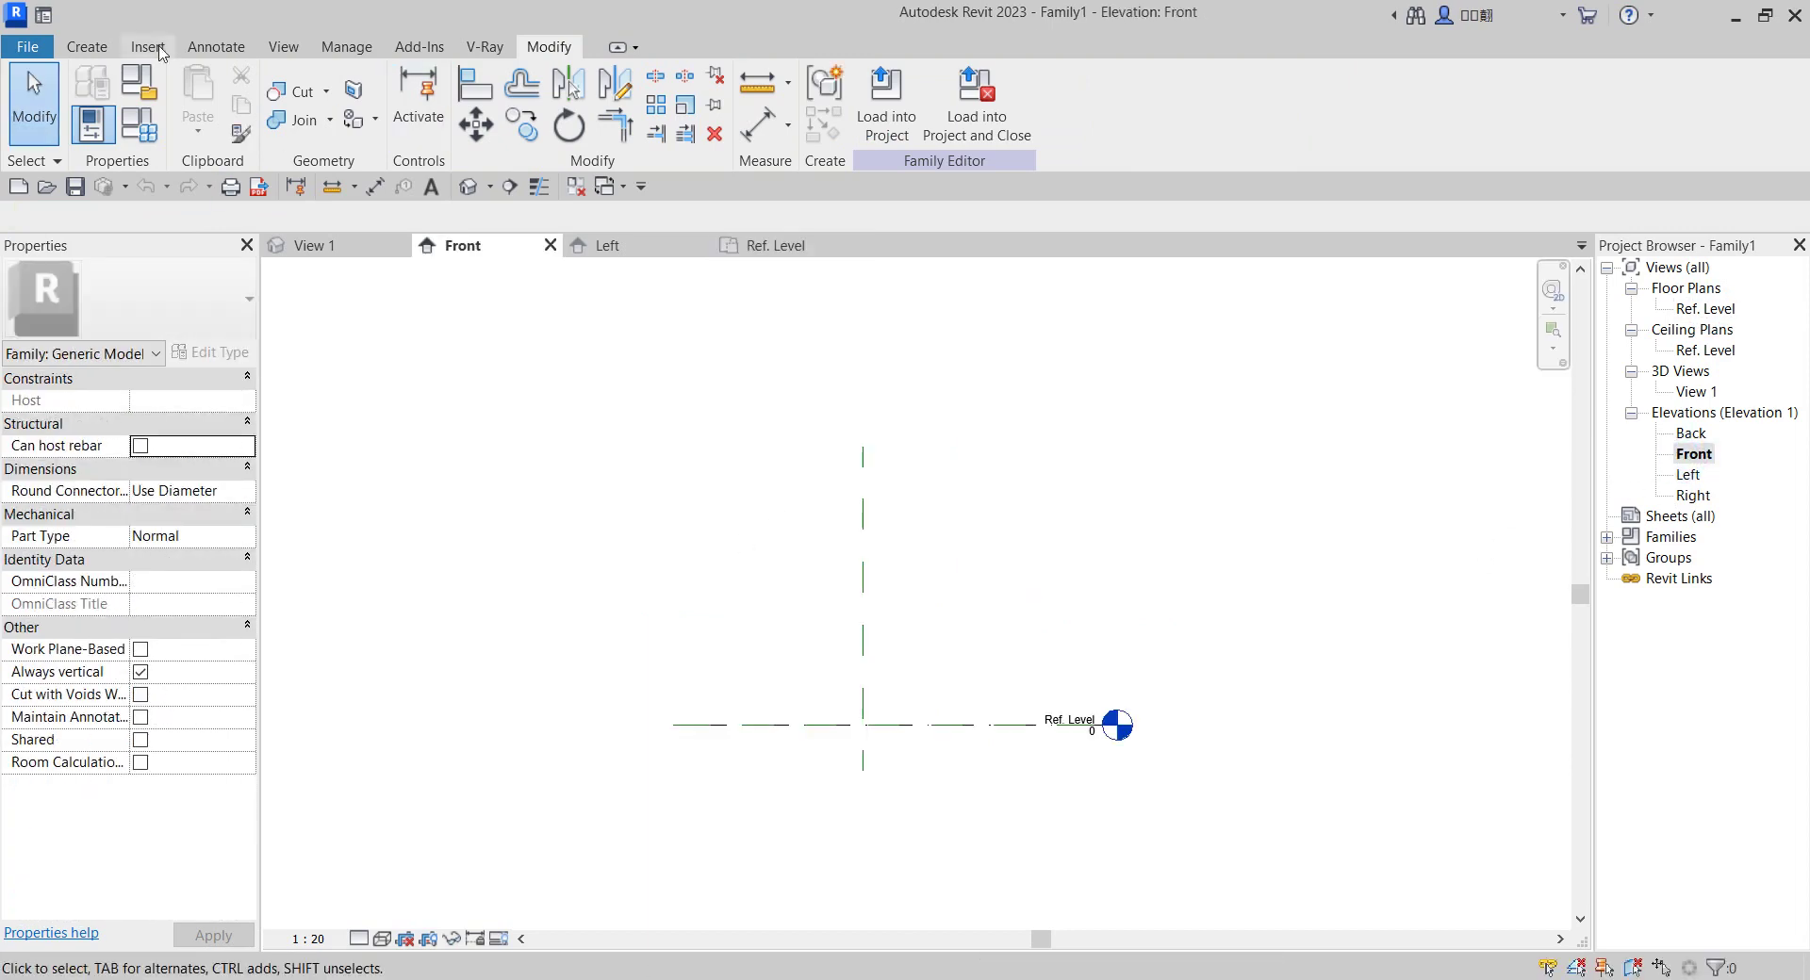
click(86, 46)
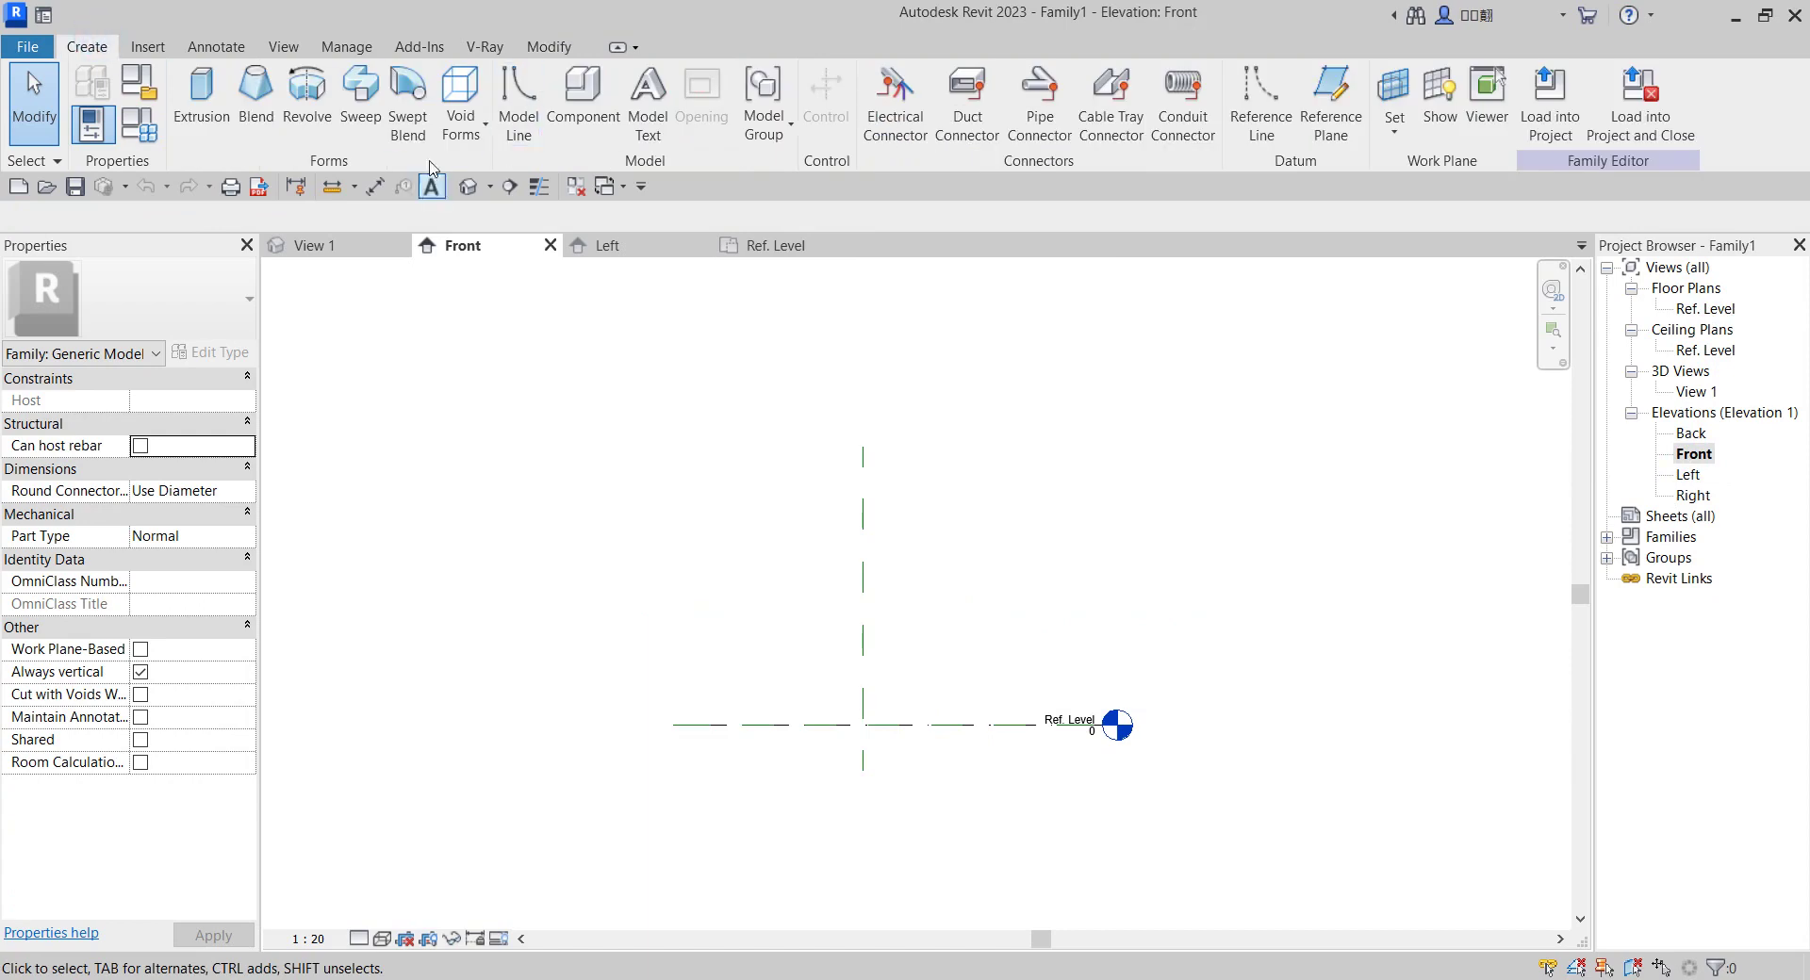
click(358, 115)
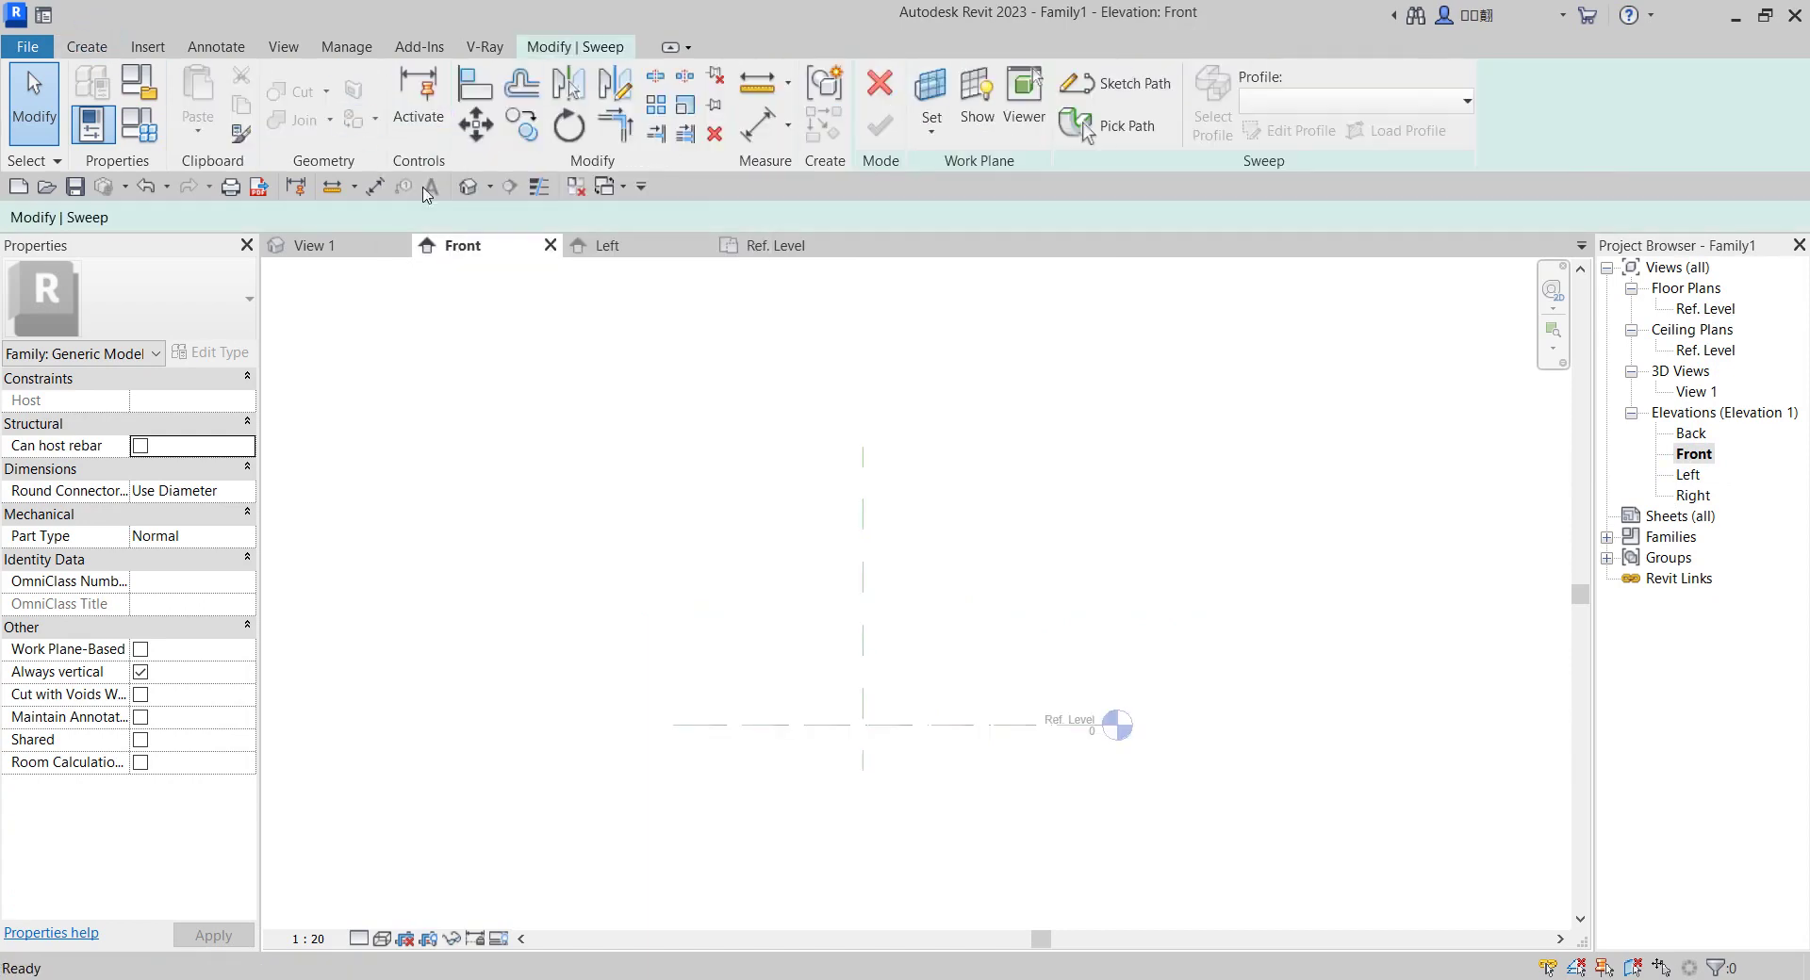
click(1122, 83)
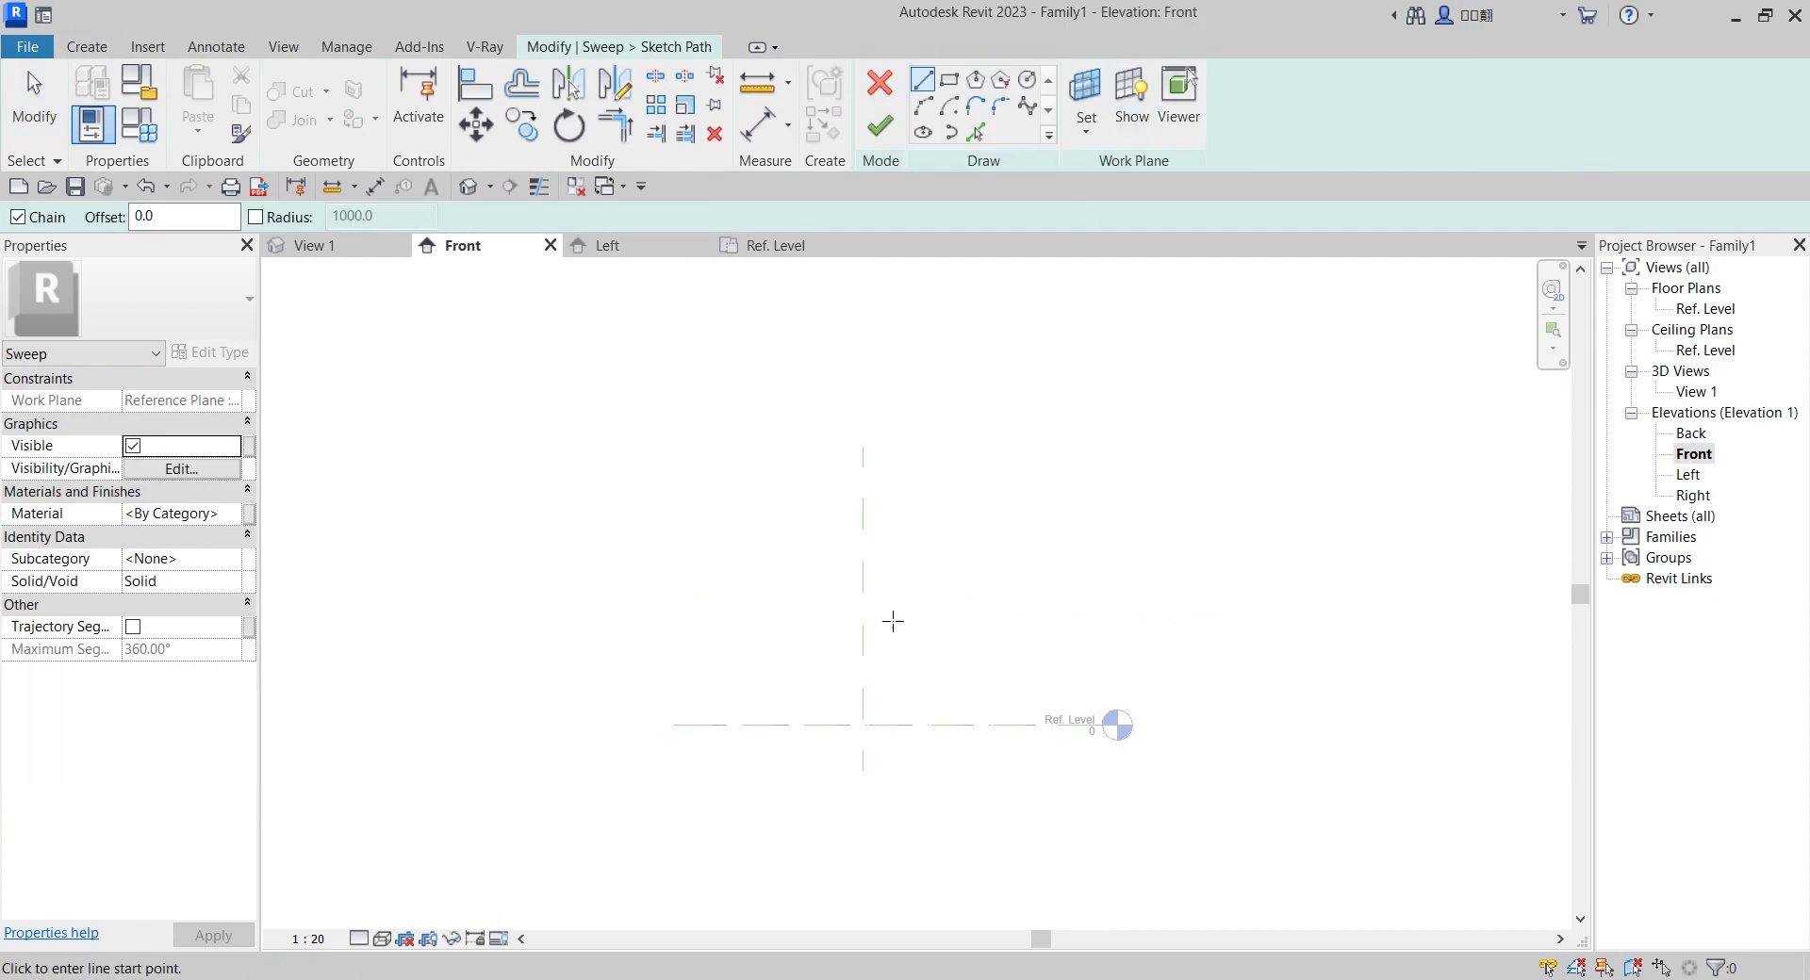
Try a start-end arc from the centre plane, then cancel it.
scroll(876, 594, up, 1)
scroll(852, 412, down, 1)
scroll(811, 453, up, 1)
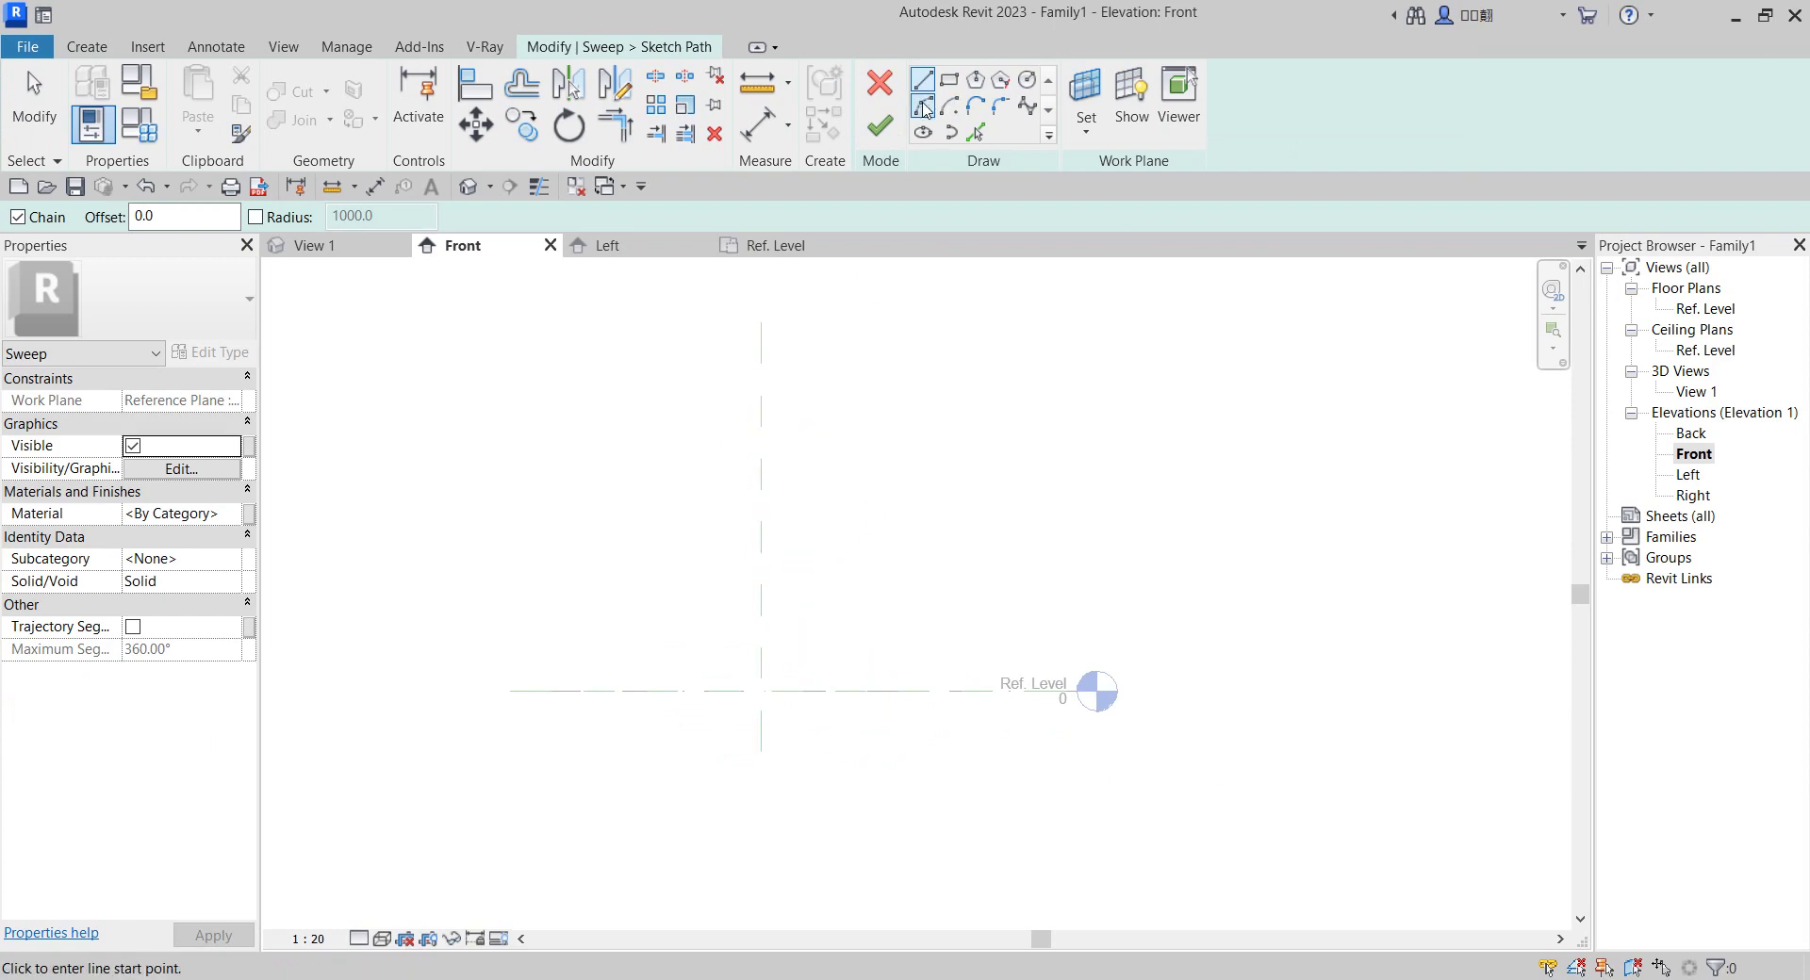
click(923, 106)
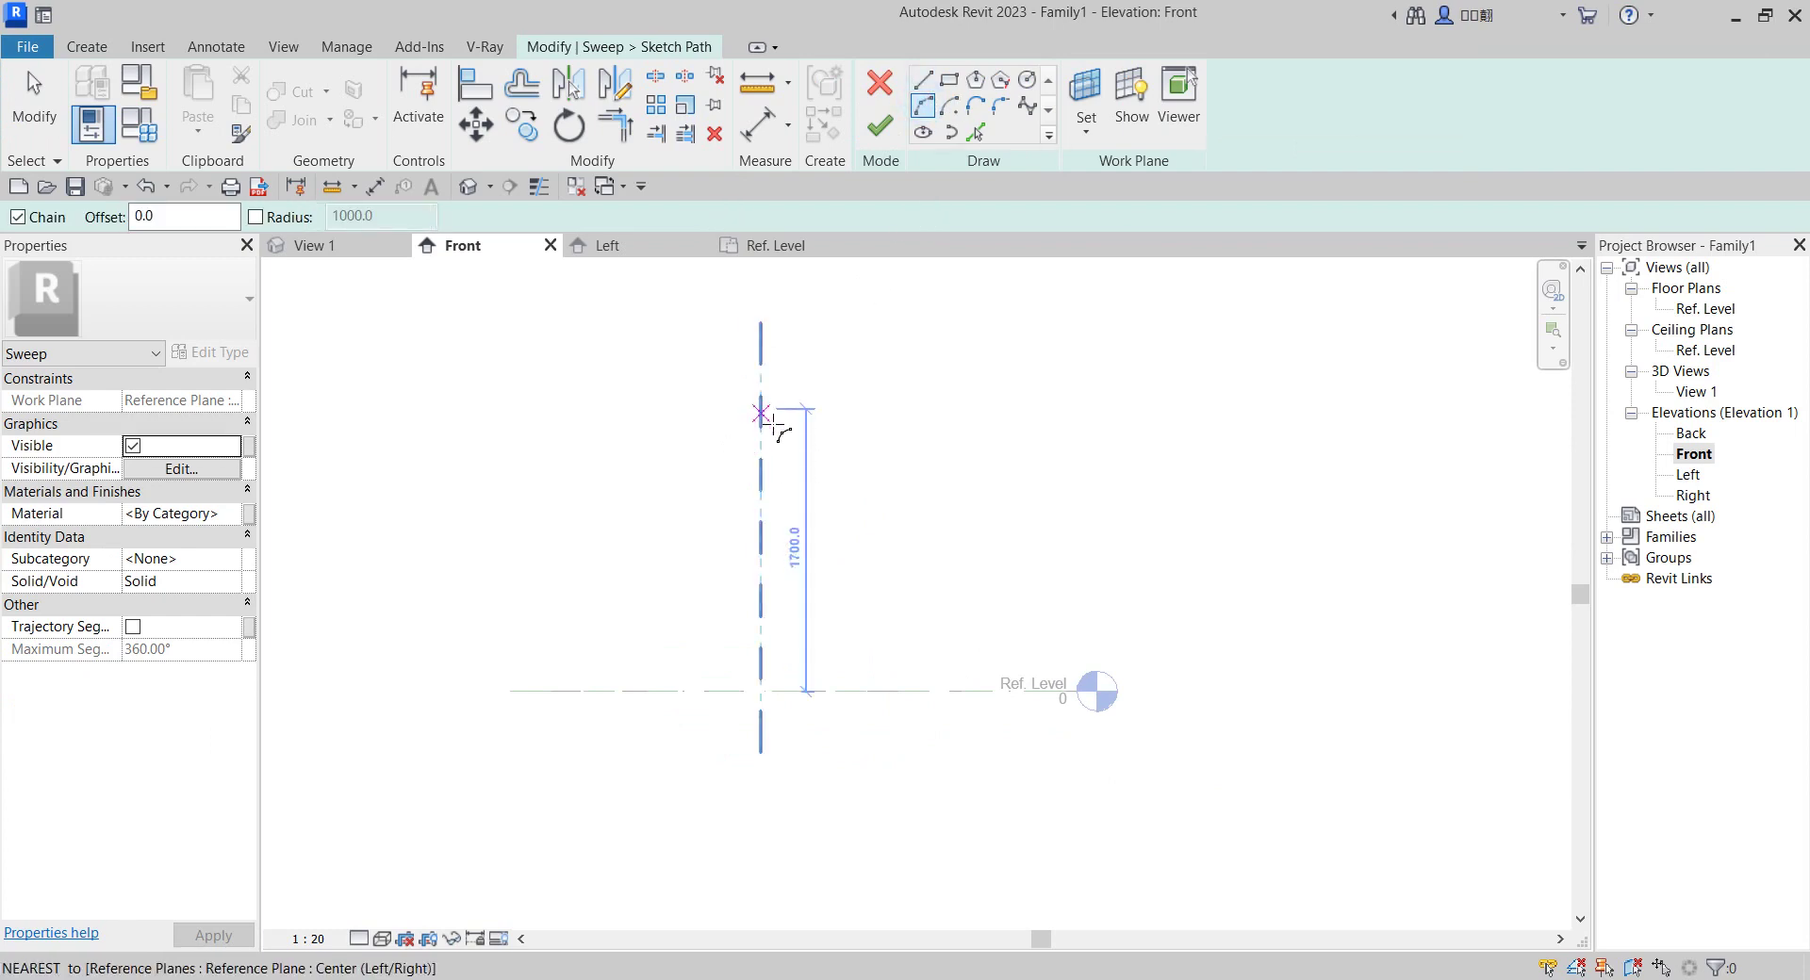
click(761, 408)
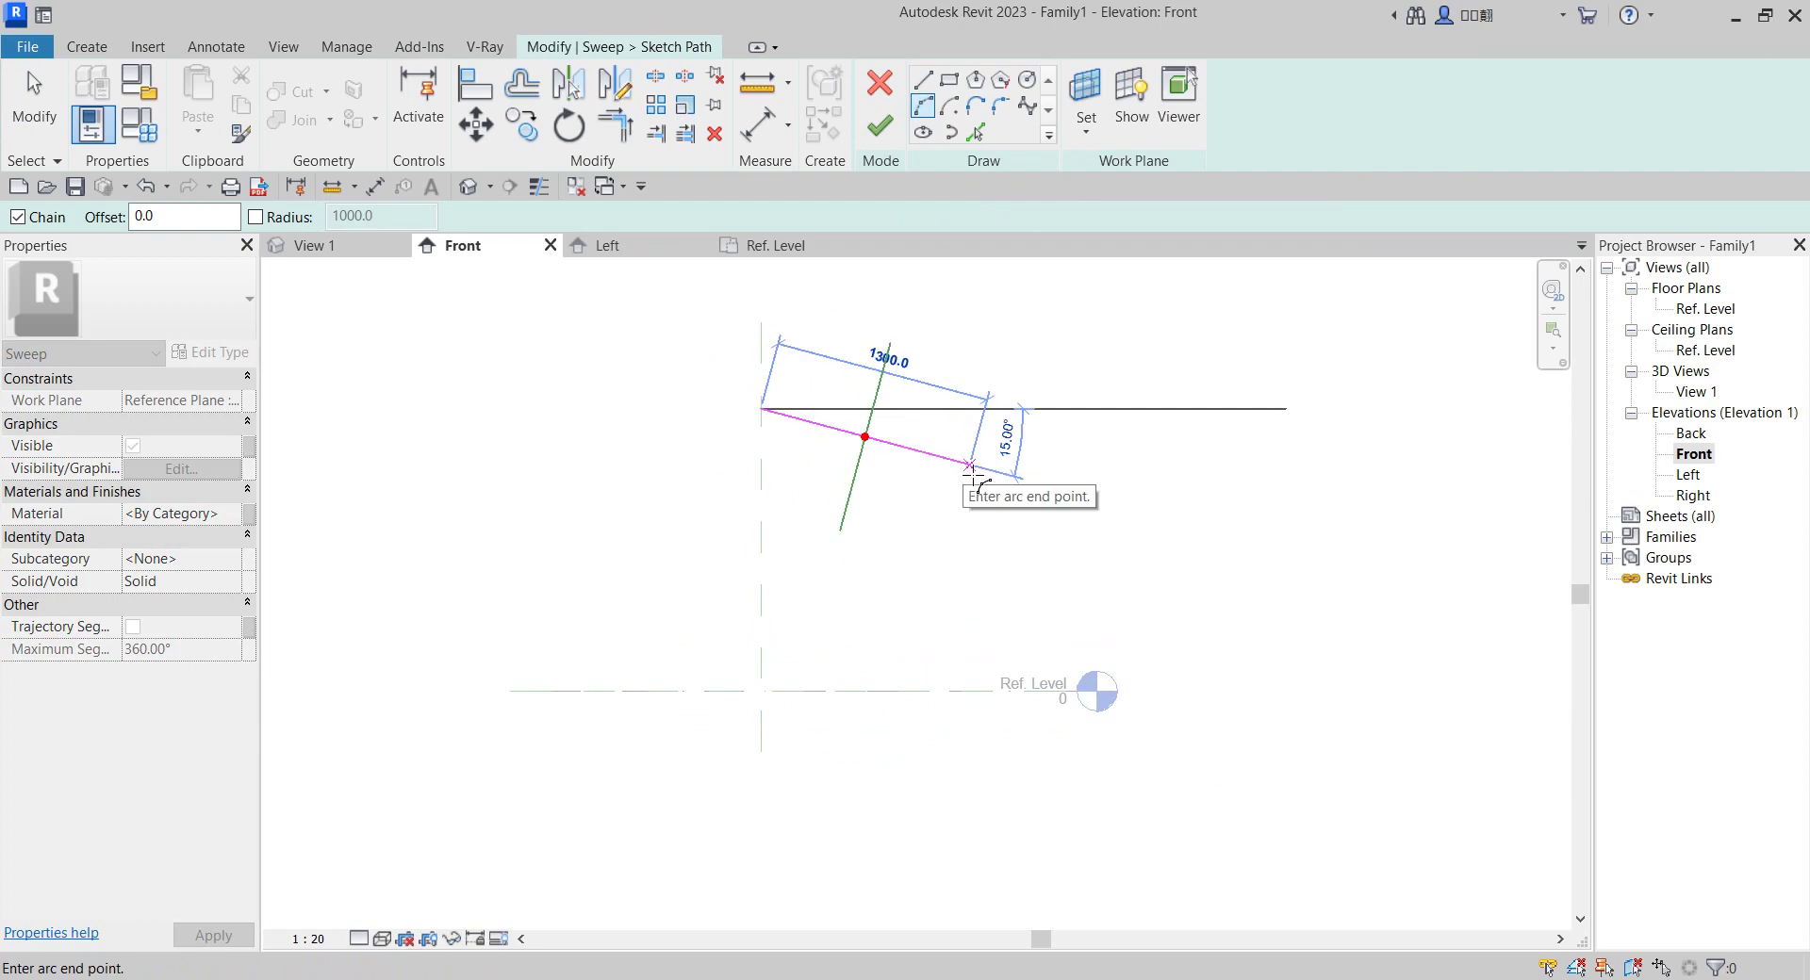
click(986, 469)
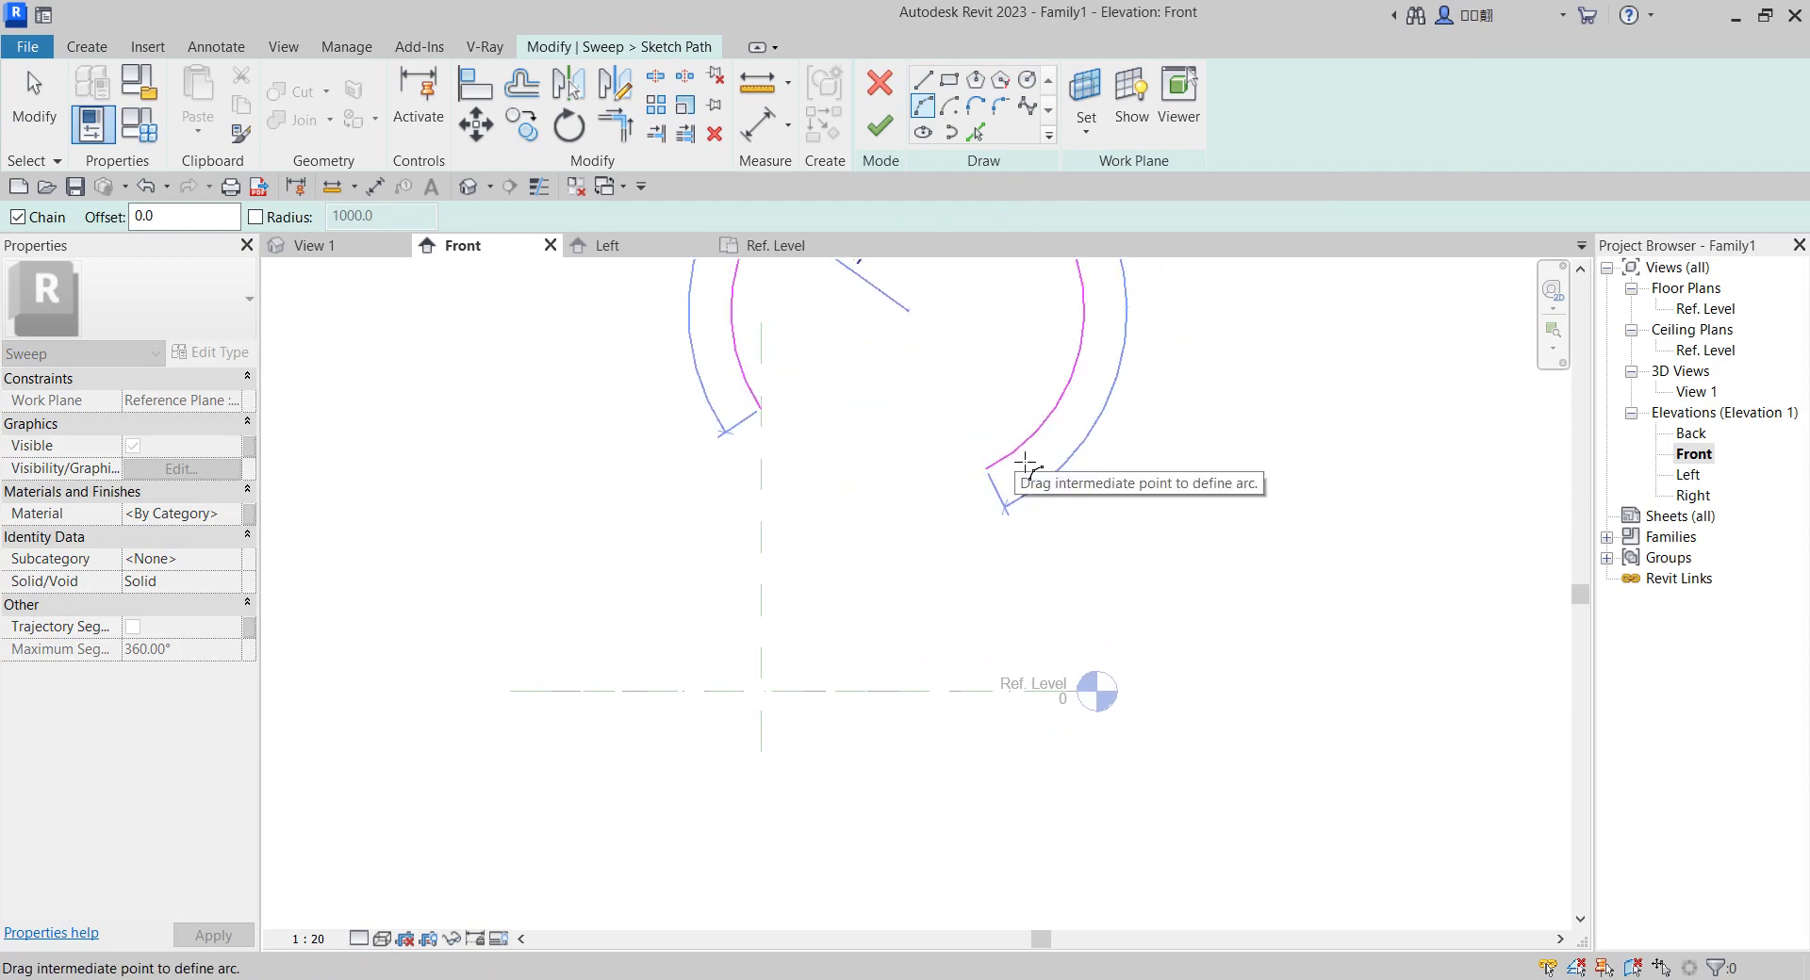
key(Escape)
key(Escape)
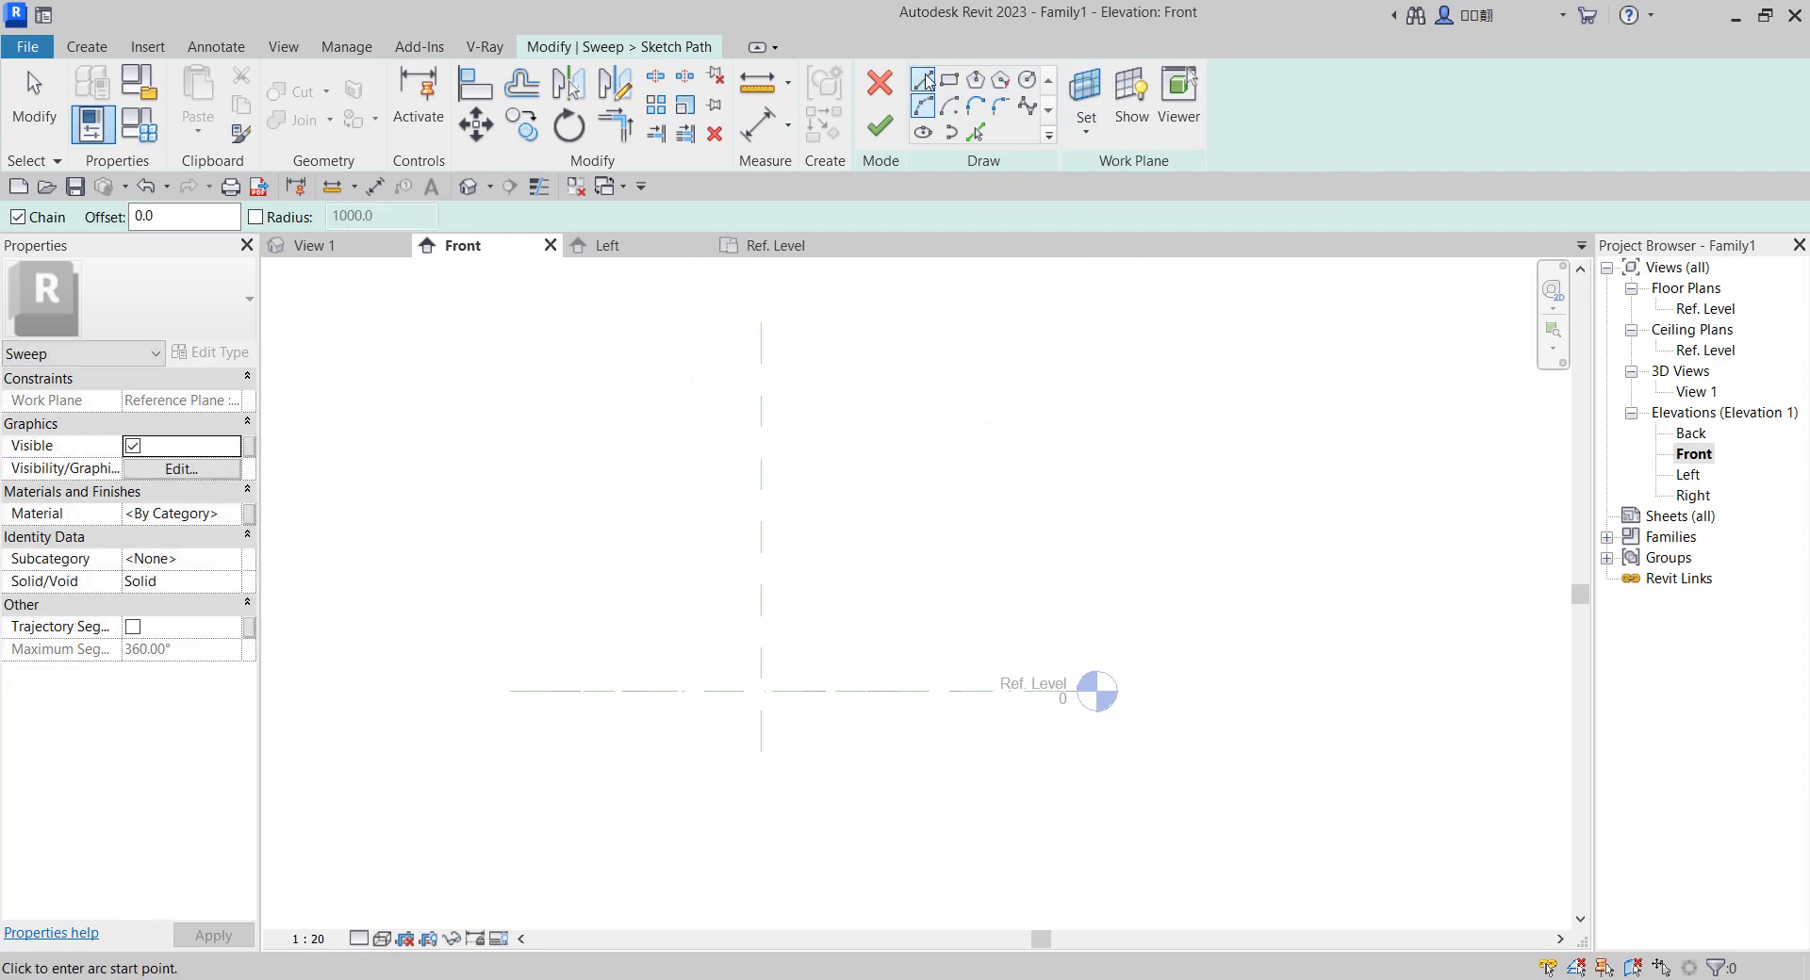
Draw a 1700-long horizontal path line on the horizontal reference plane.
click(923, 79)
click(1179, 453)
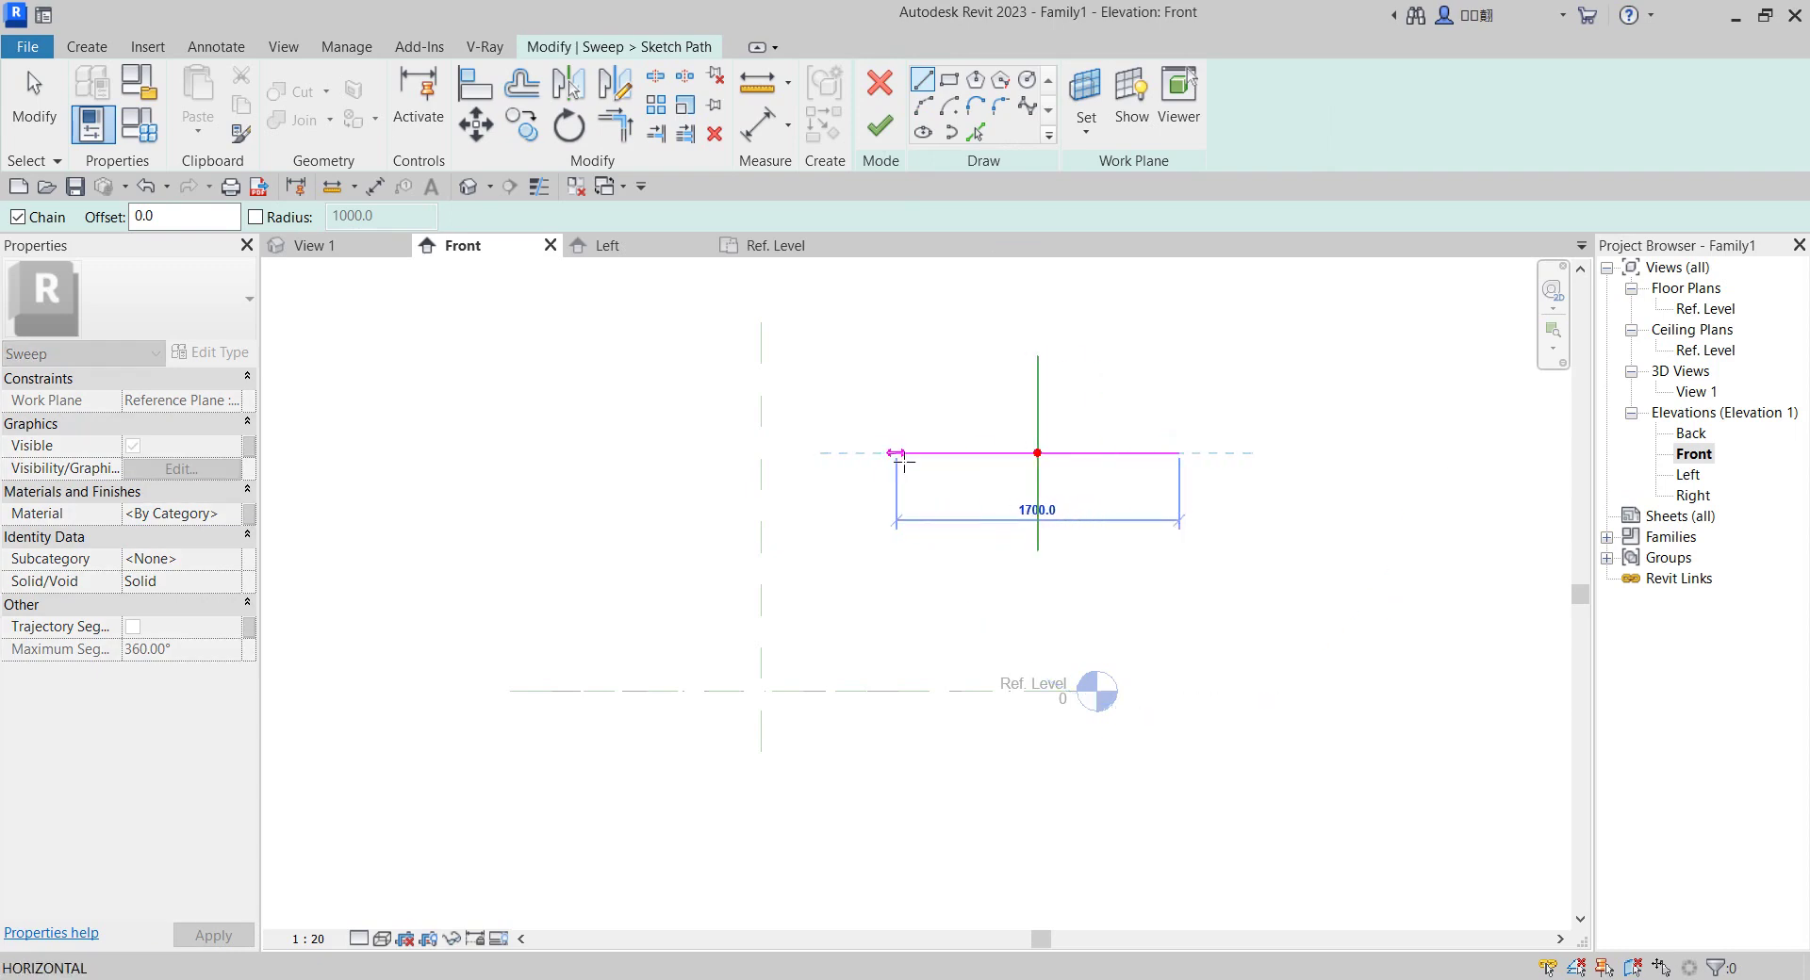
click(896, 454)
key(Escape)
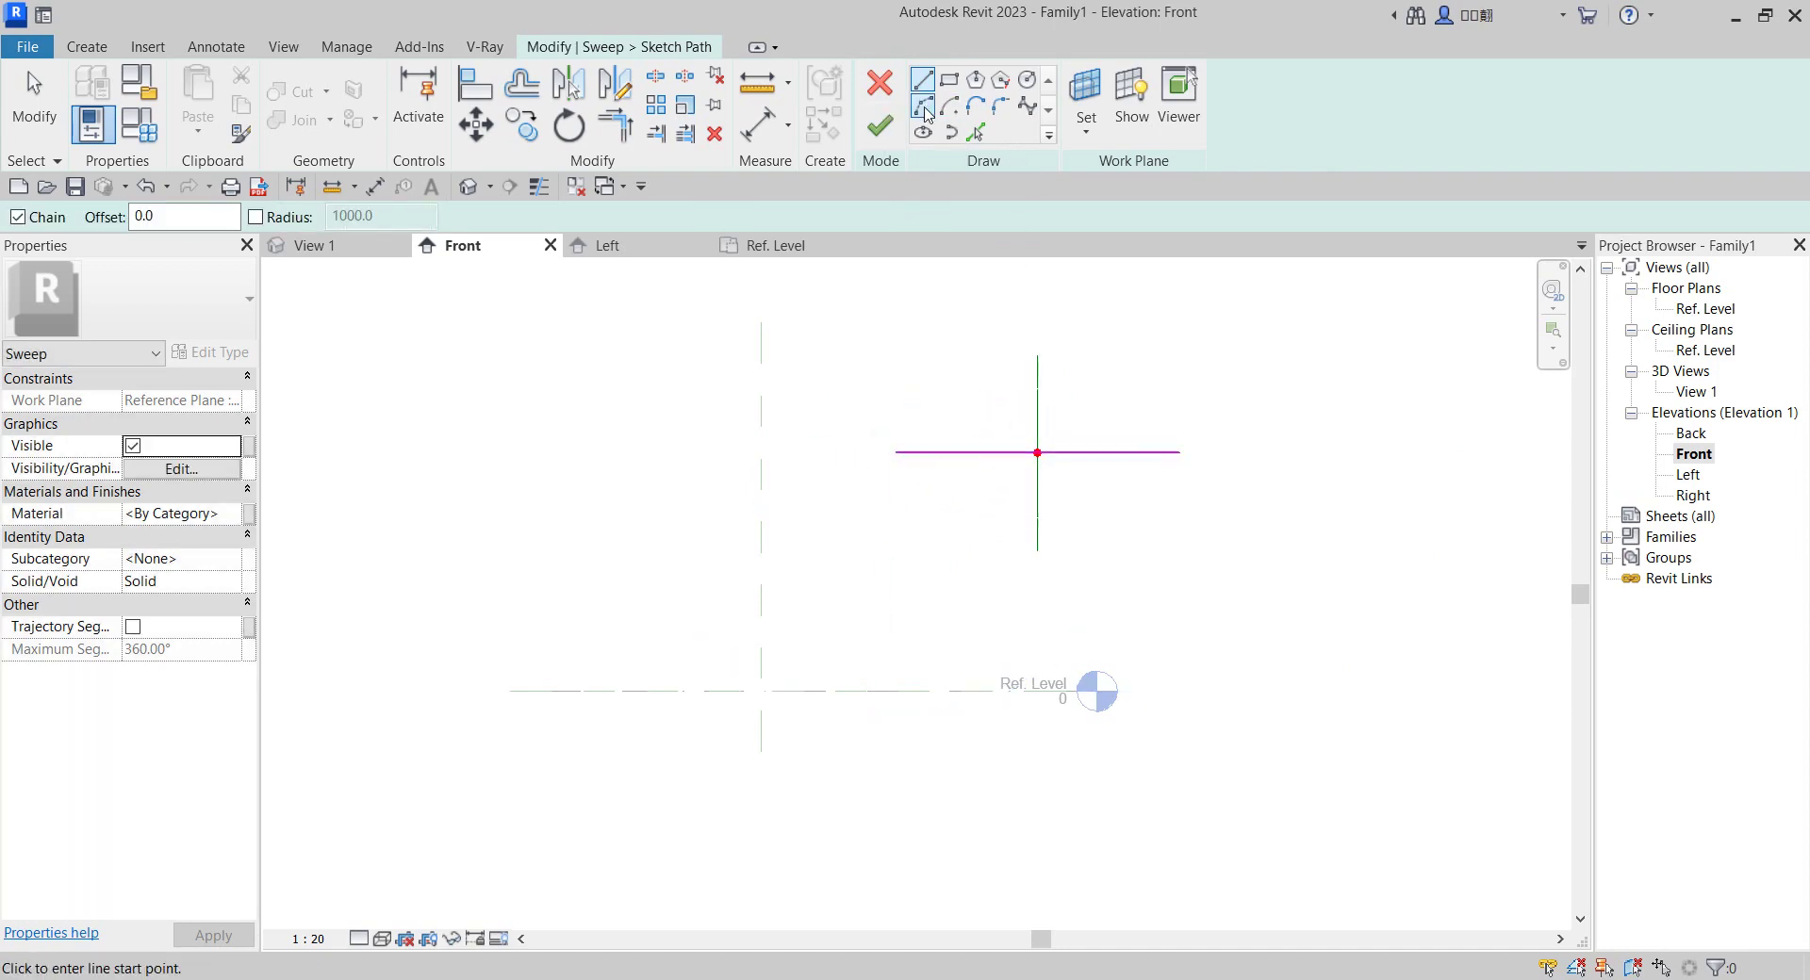
Add a curved arc rising up and left from the line's right end.
click(923, 104)
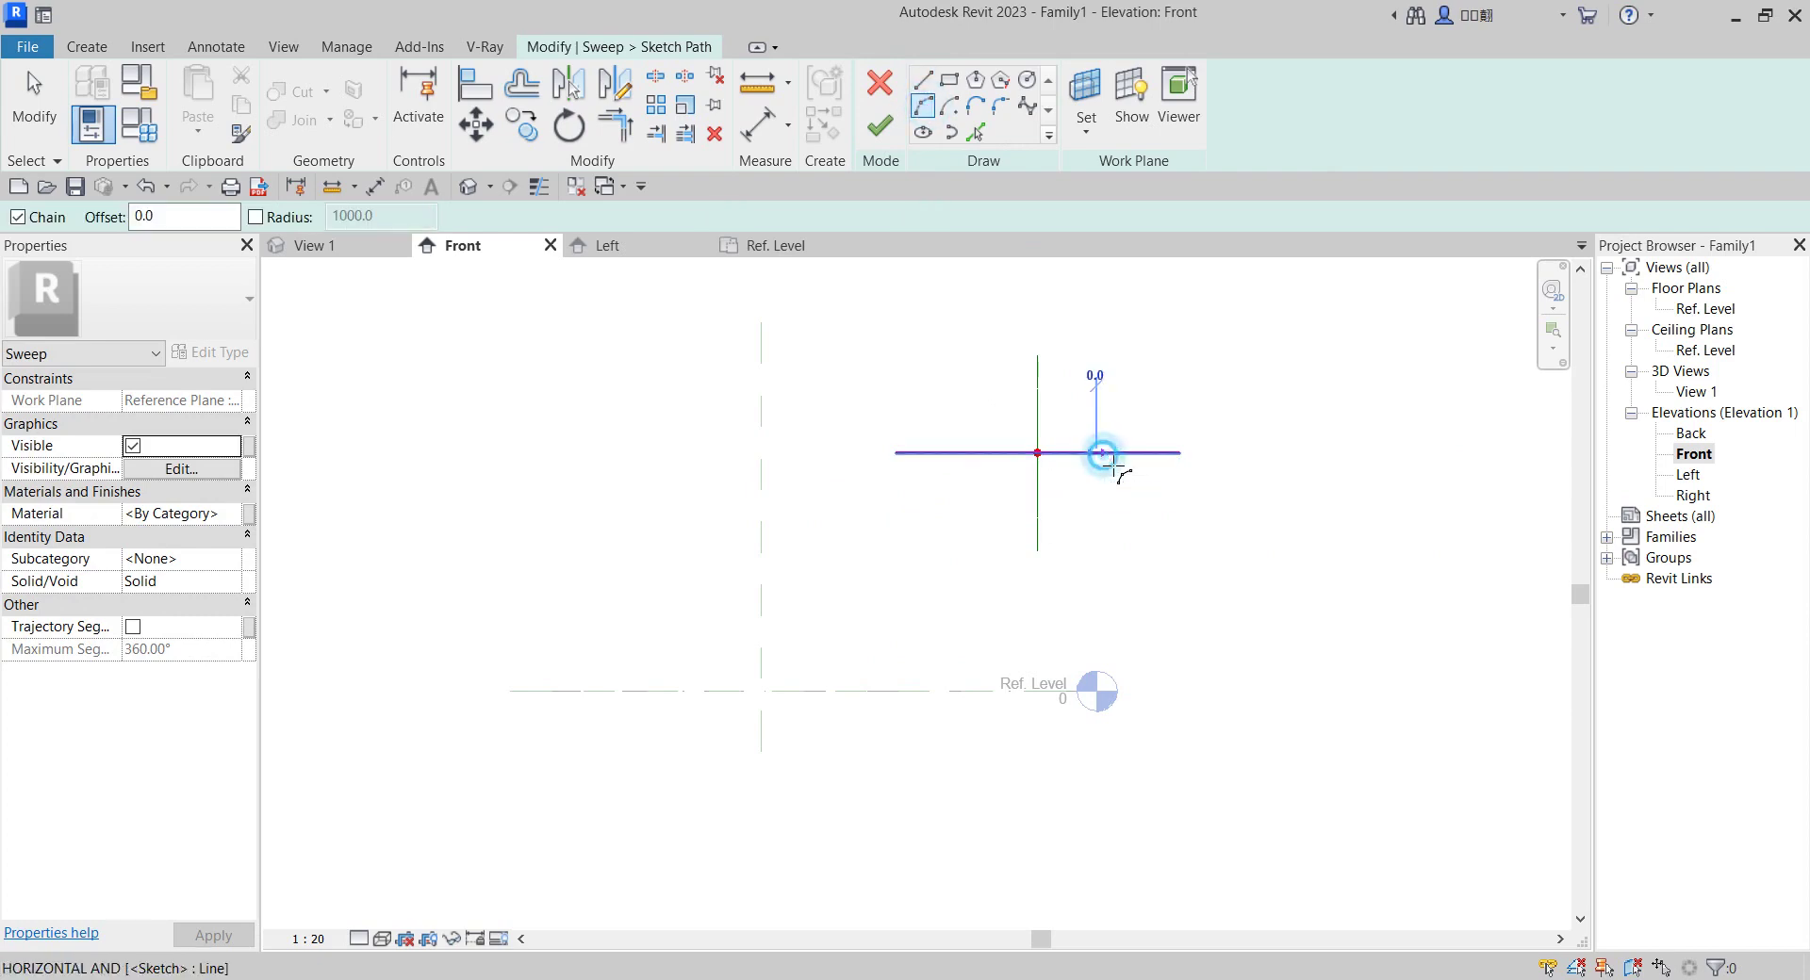
click(1094, 453)
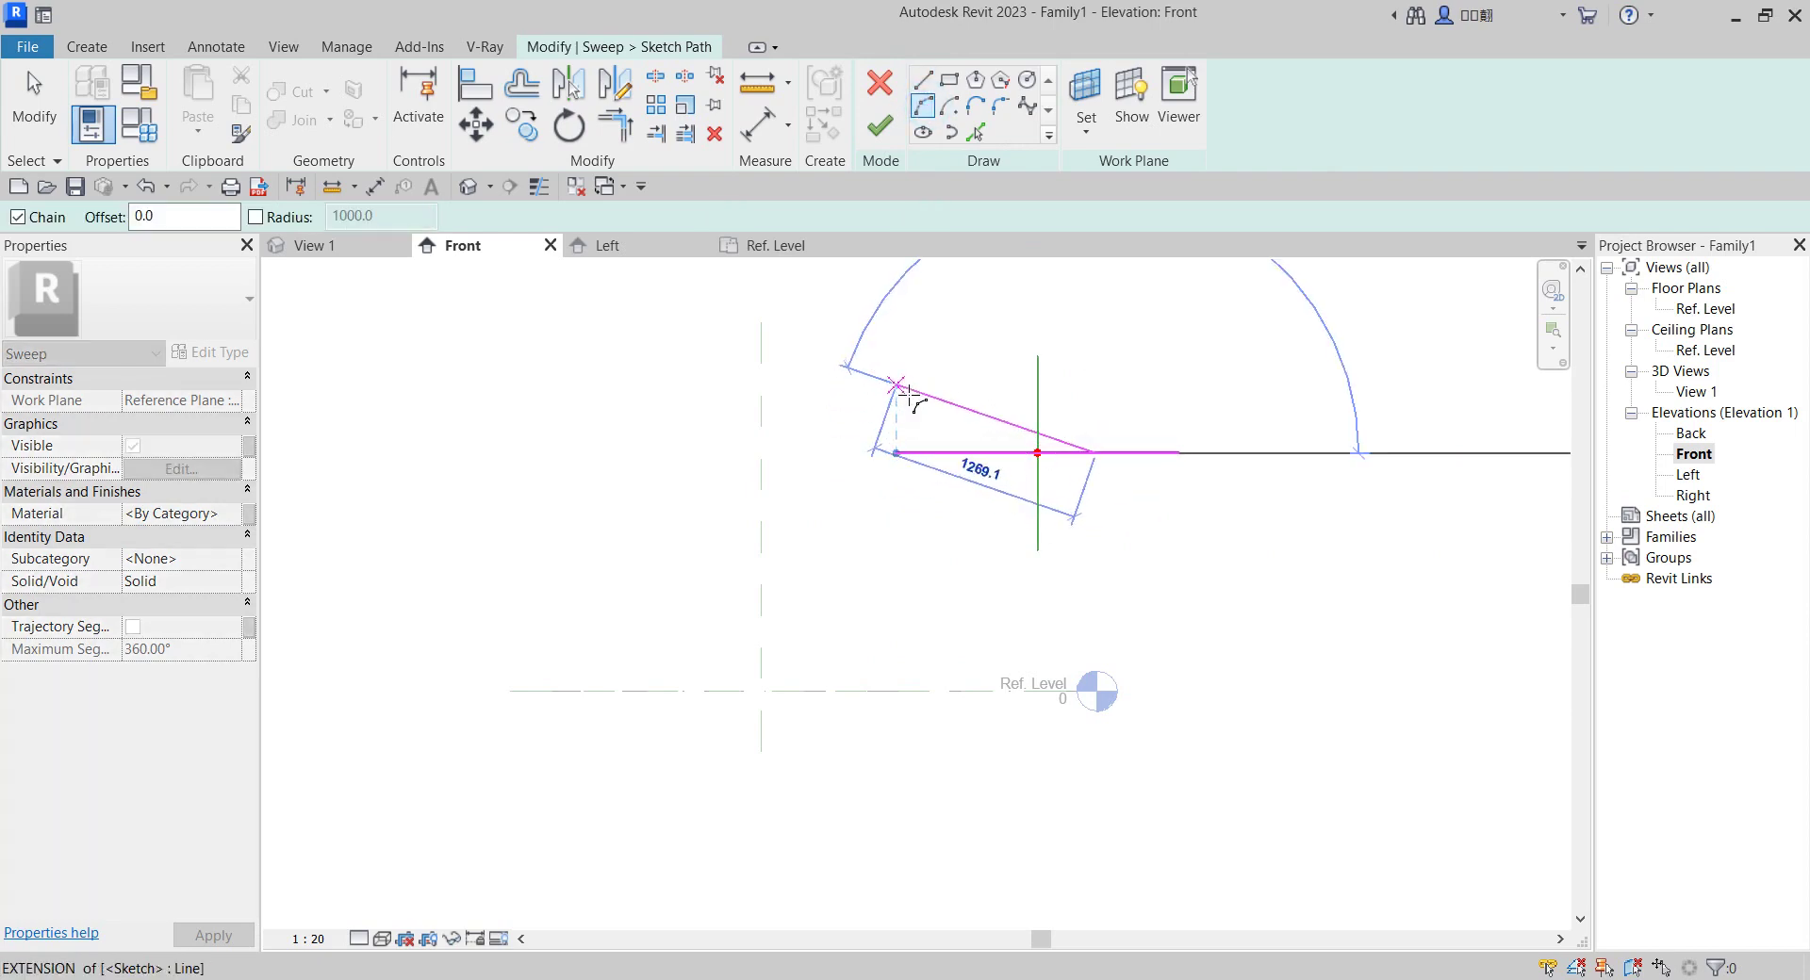
click(896, 383)
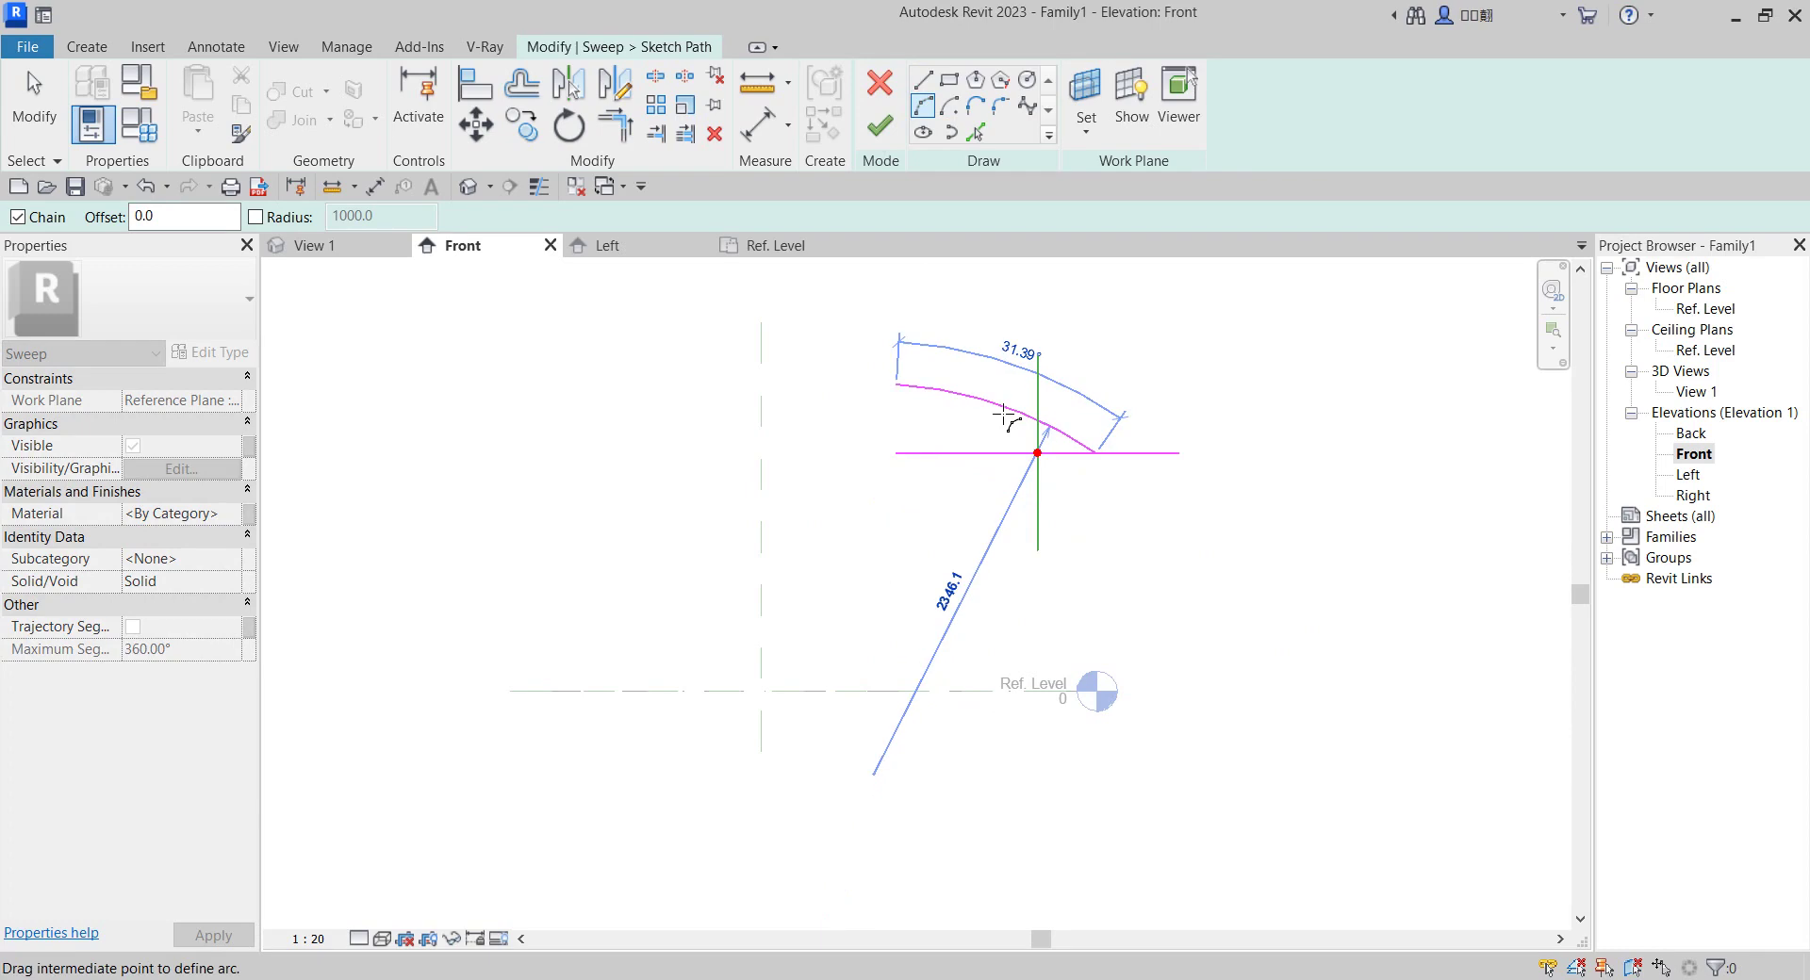
click(1005, 416)
scroll(1184, 517, up, 2)
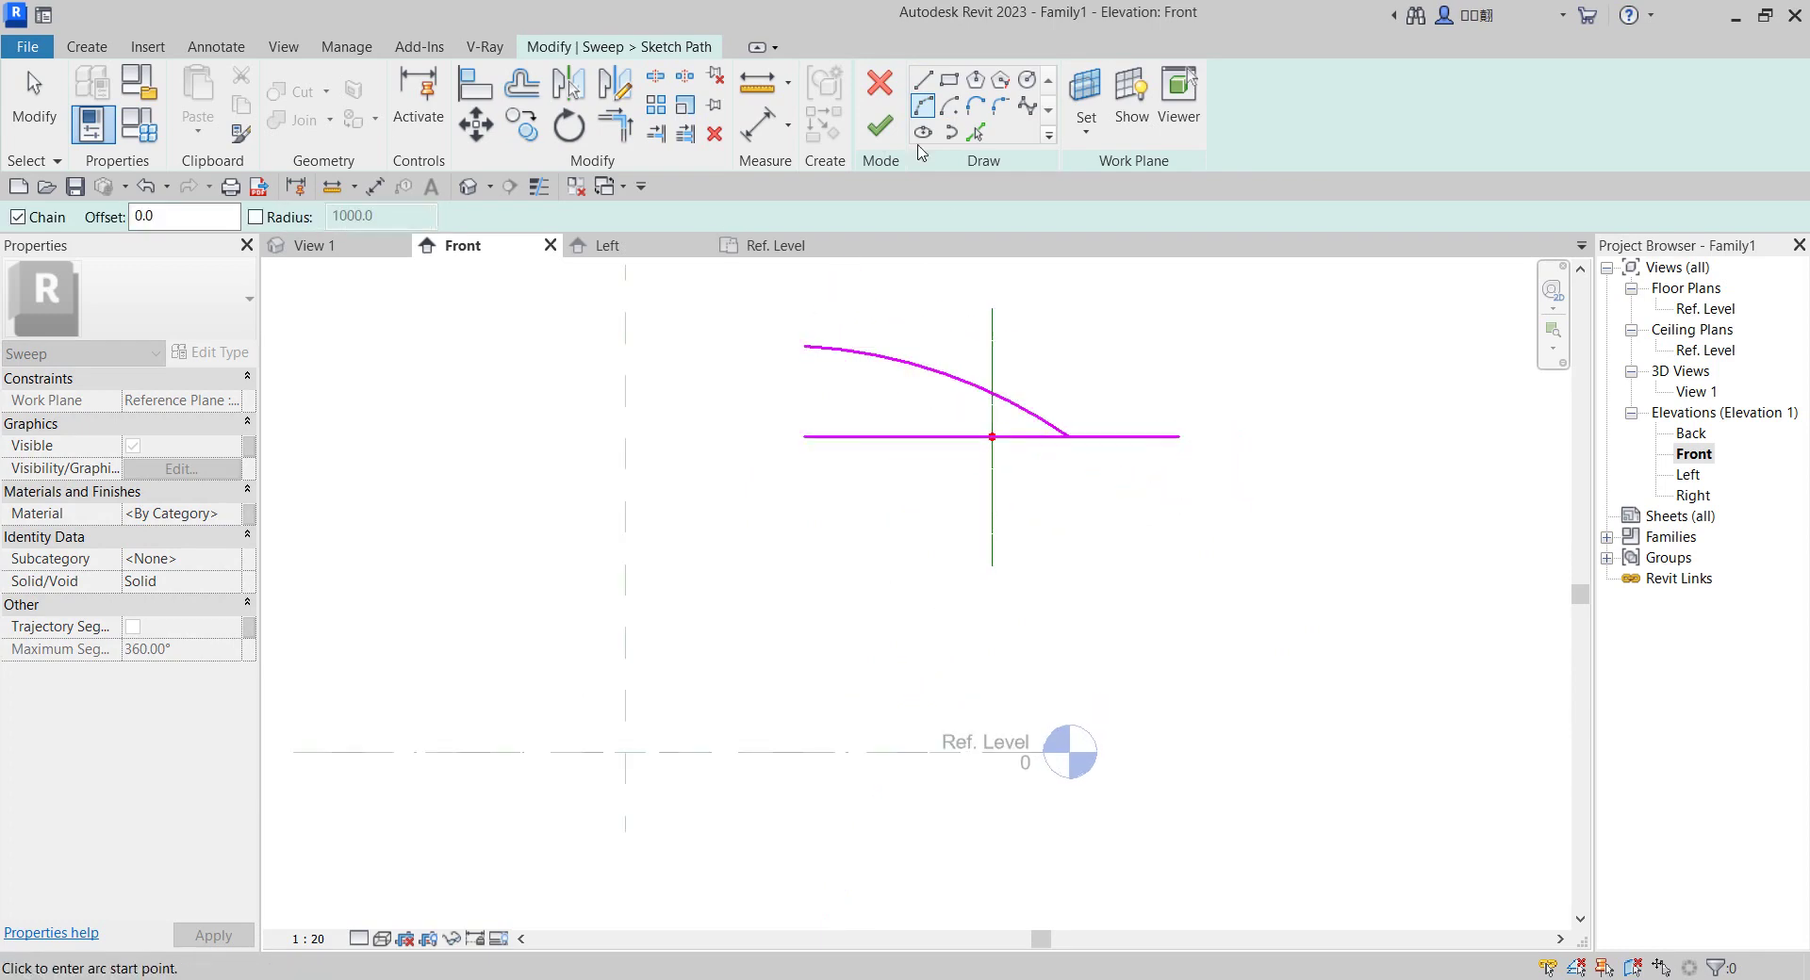
click(923, 80)
scroll(1192, 464, up, 2)
Add a flatter fillet arc joining the curve and the horizontal line.
click(923, 105)
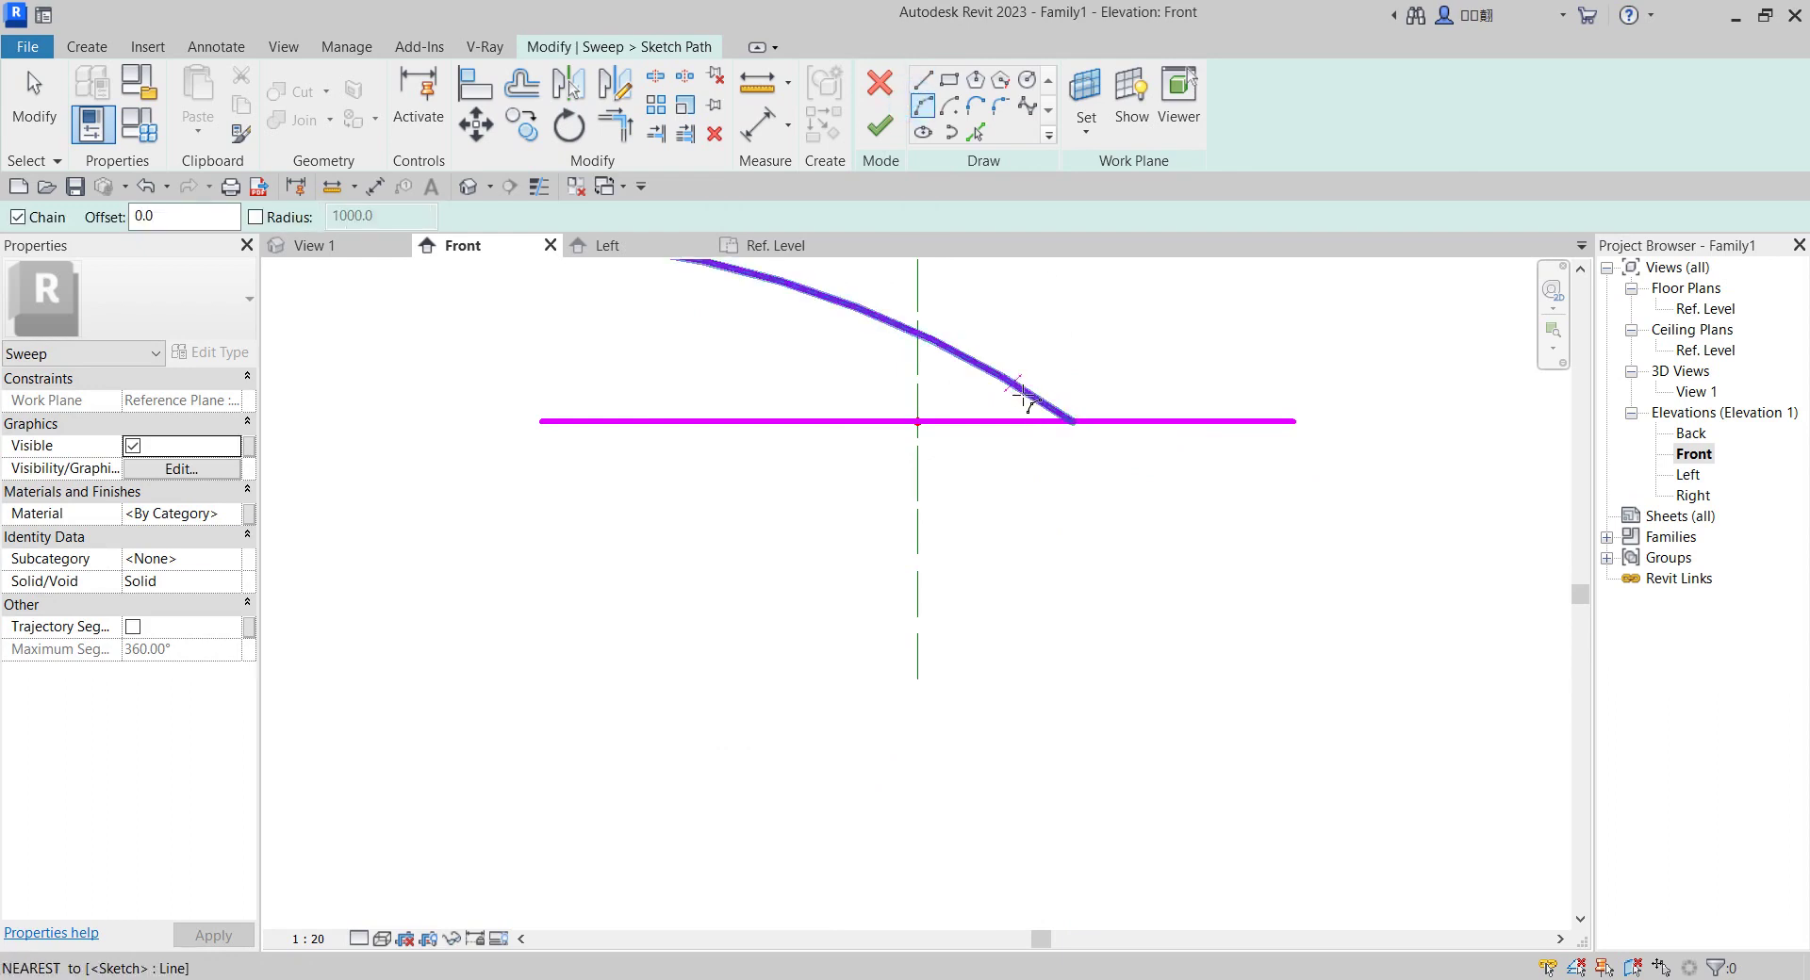
click(1028, 400)
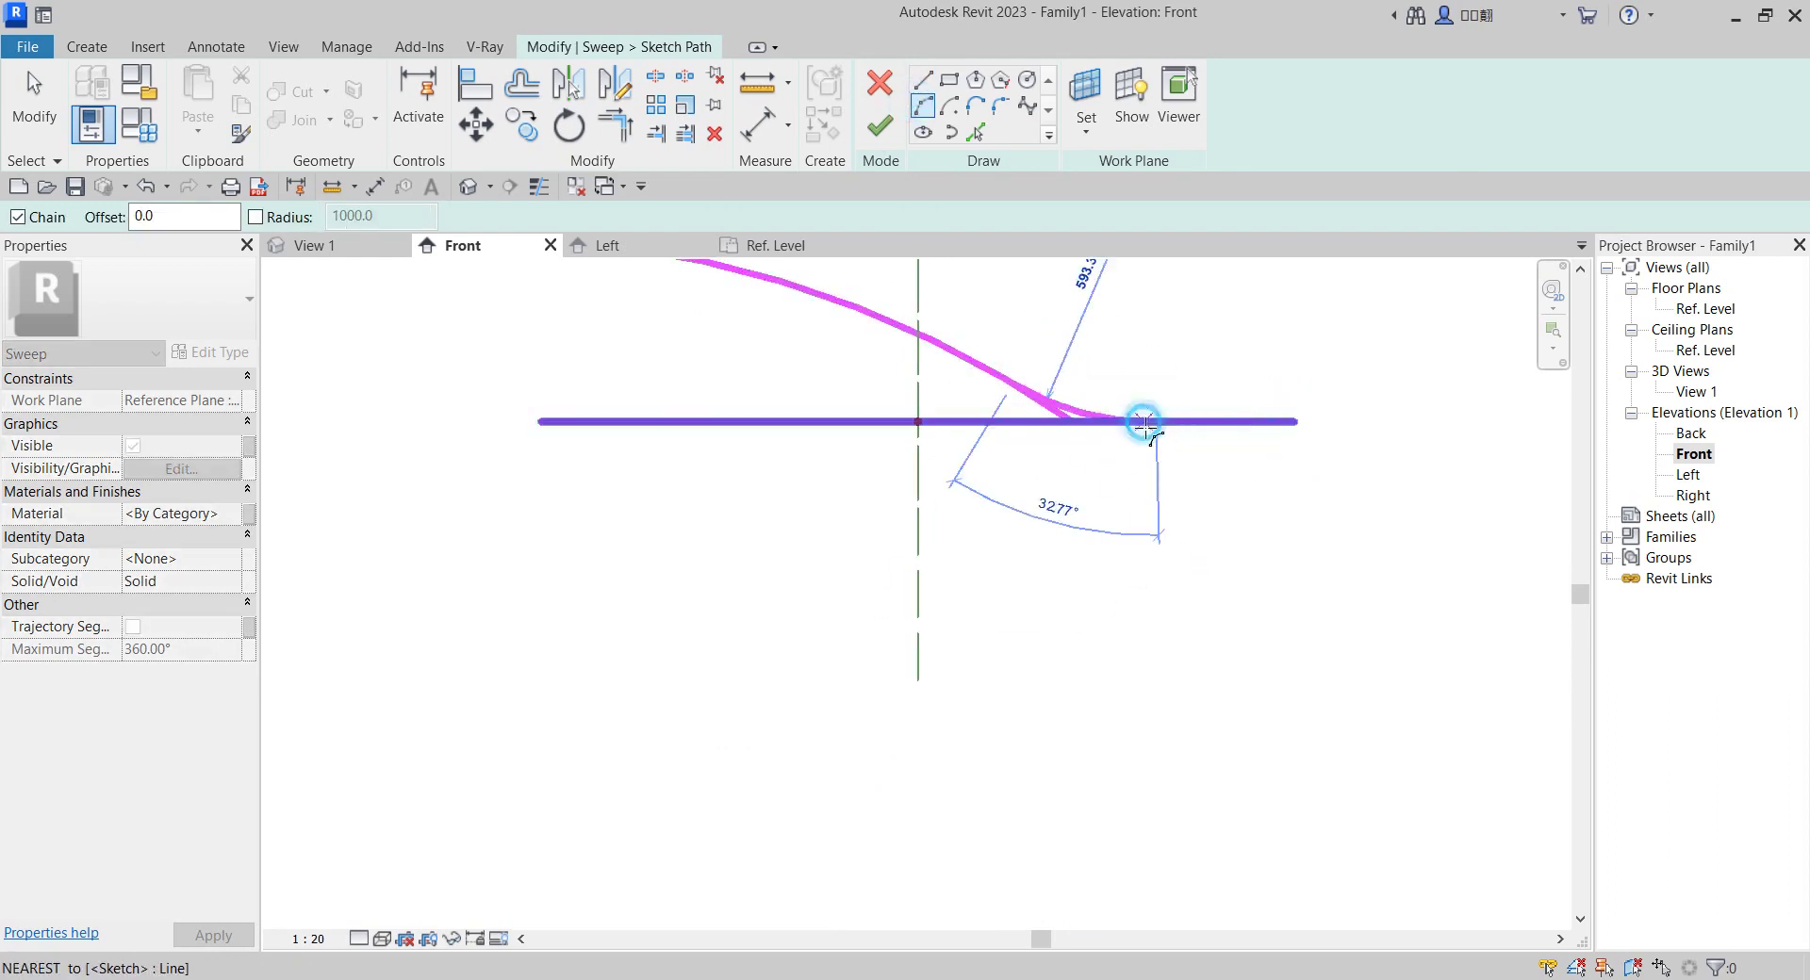
click(1095, 420)
click(1042, 477)
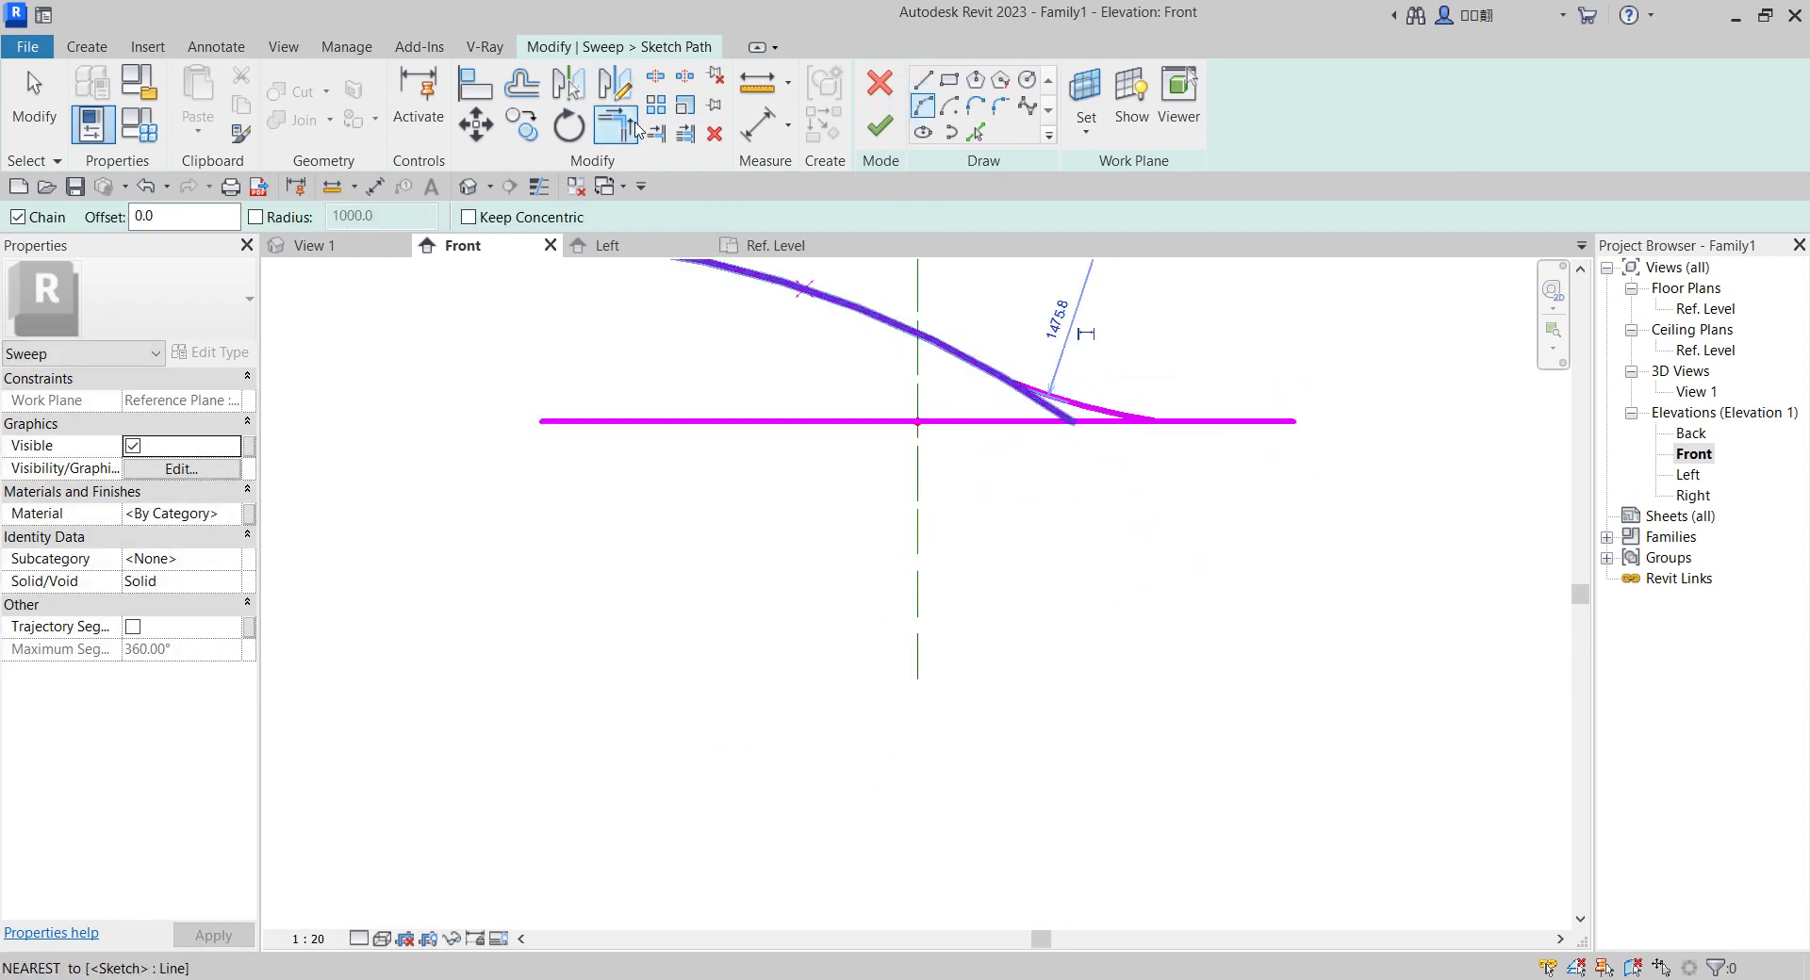
Trim the curve and line to a corner, removing the line's left part.
click(631, 129)
click(1078, 402)
click(1244, 427)
scroll(929, 638, down, 3)
key(Escape)
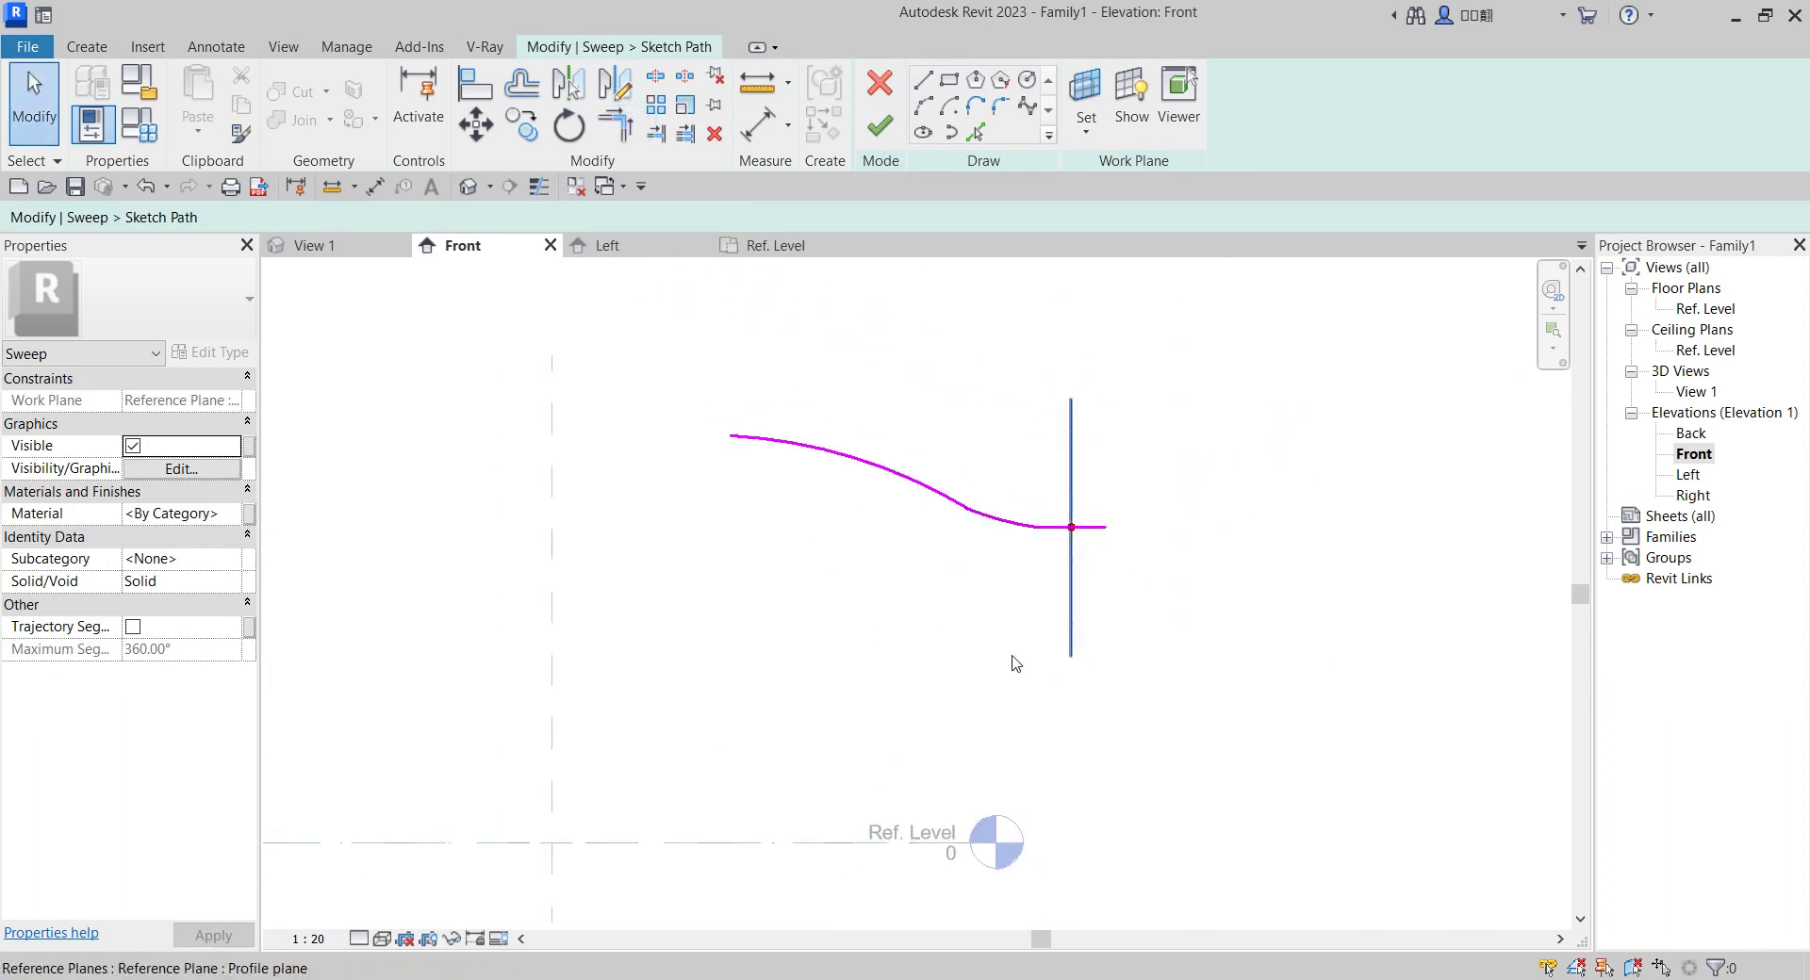
scroll(1009, 662, down, 2)
scroll(930, 593, up, 2)
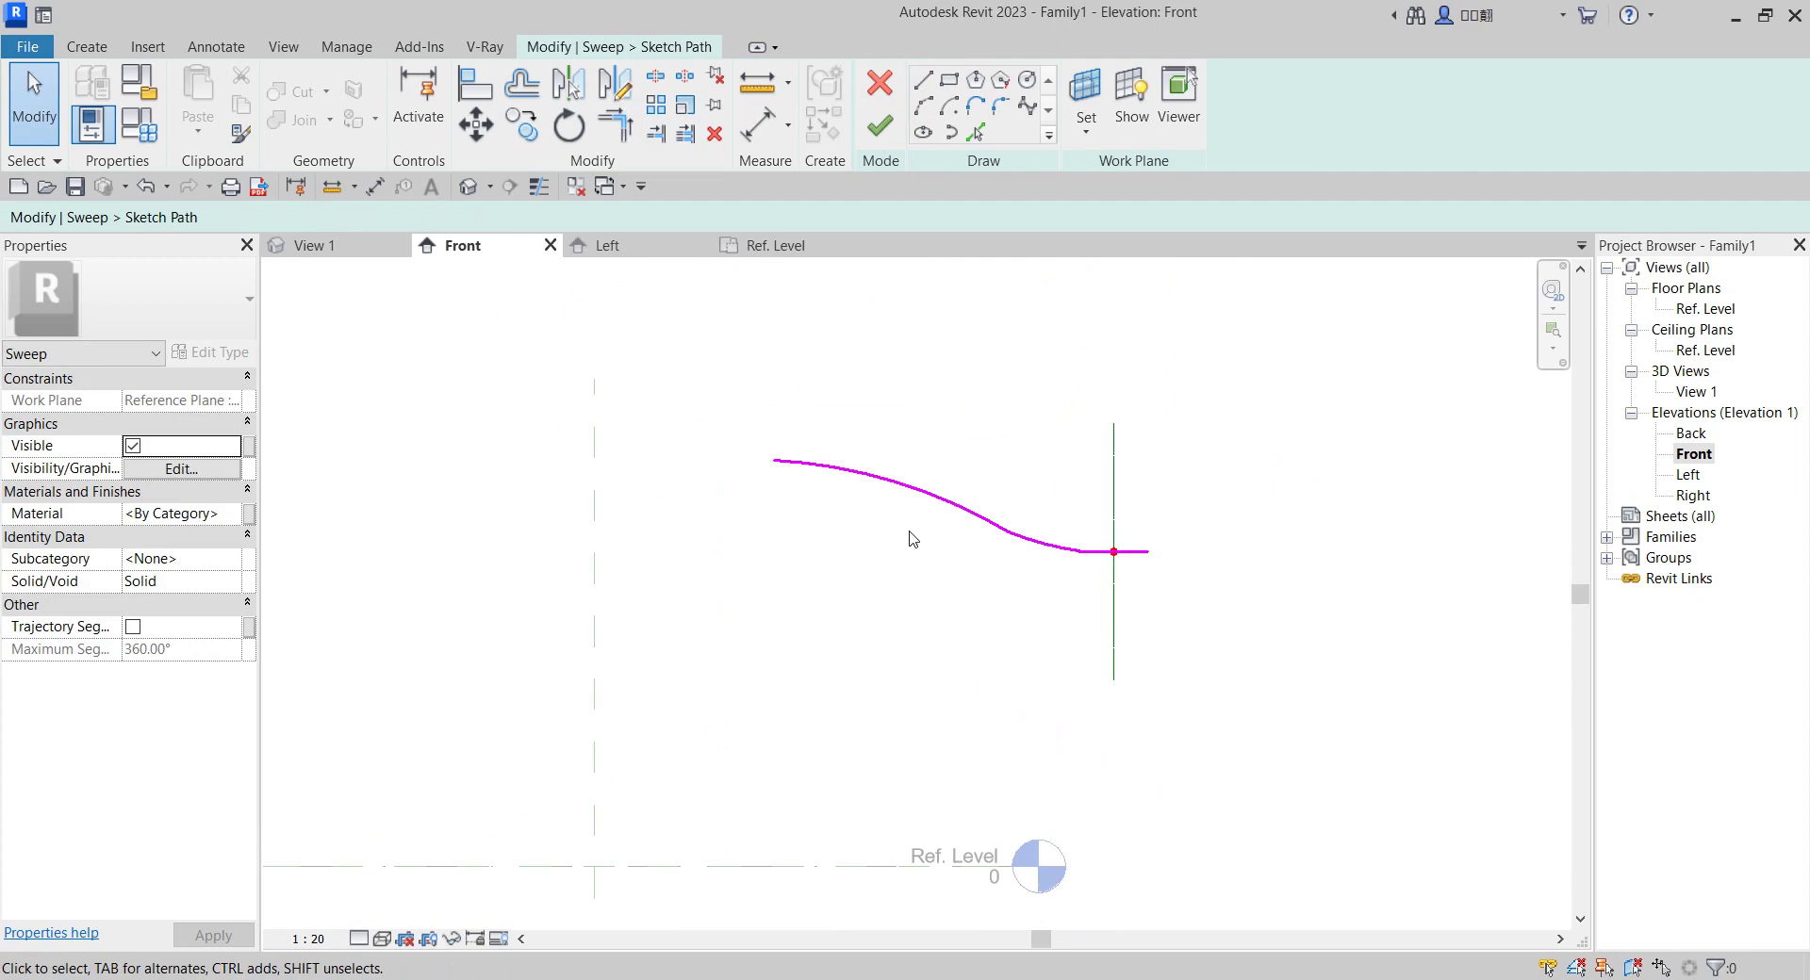
scroll(993, 532, down, 2)
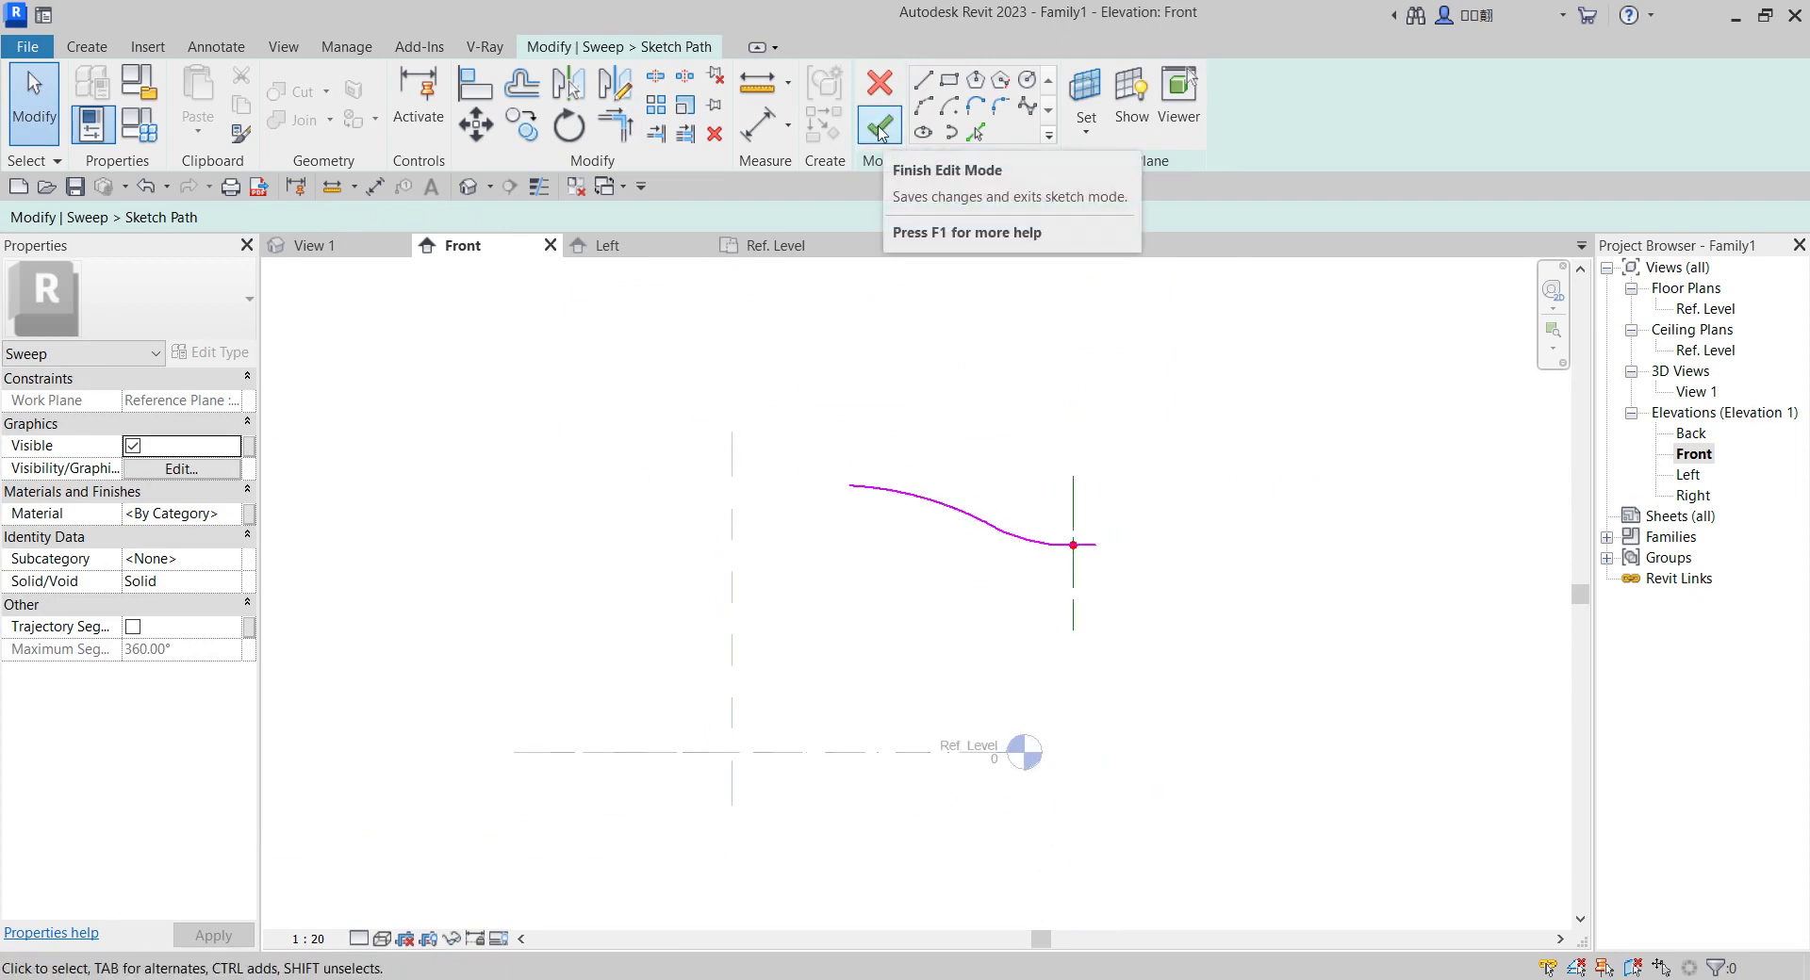
Finish the path and, in the Left elevation, draw a profile circle at the reference-plane crossing.
click(878, 129)
click(1296, 131)
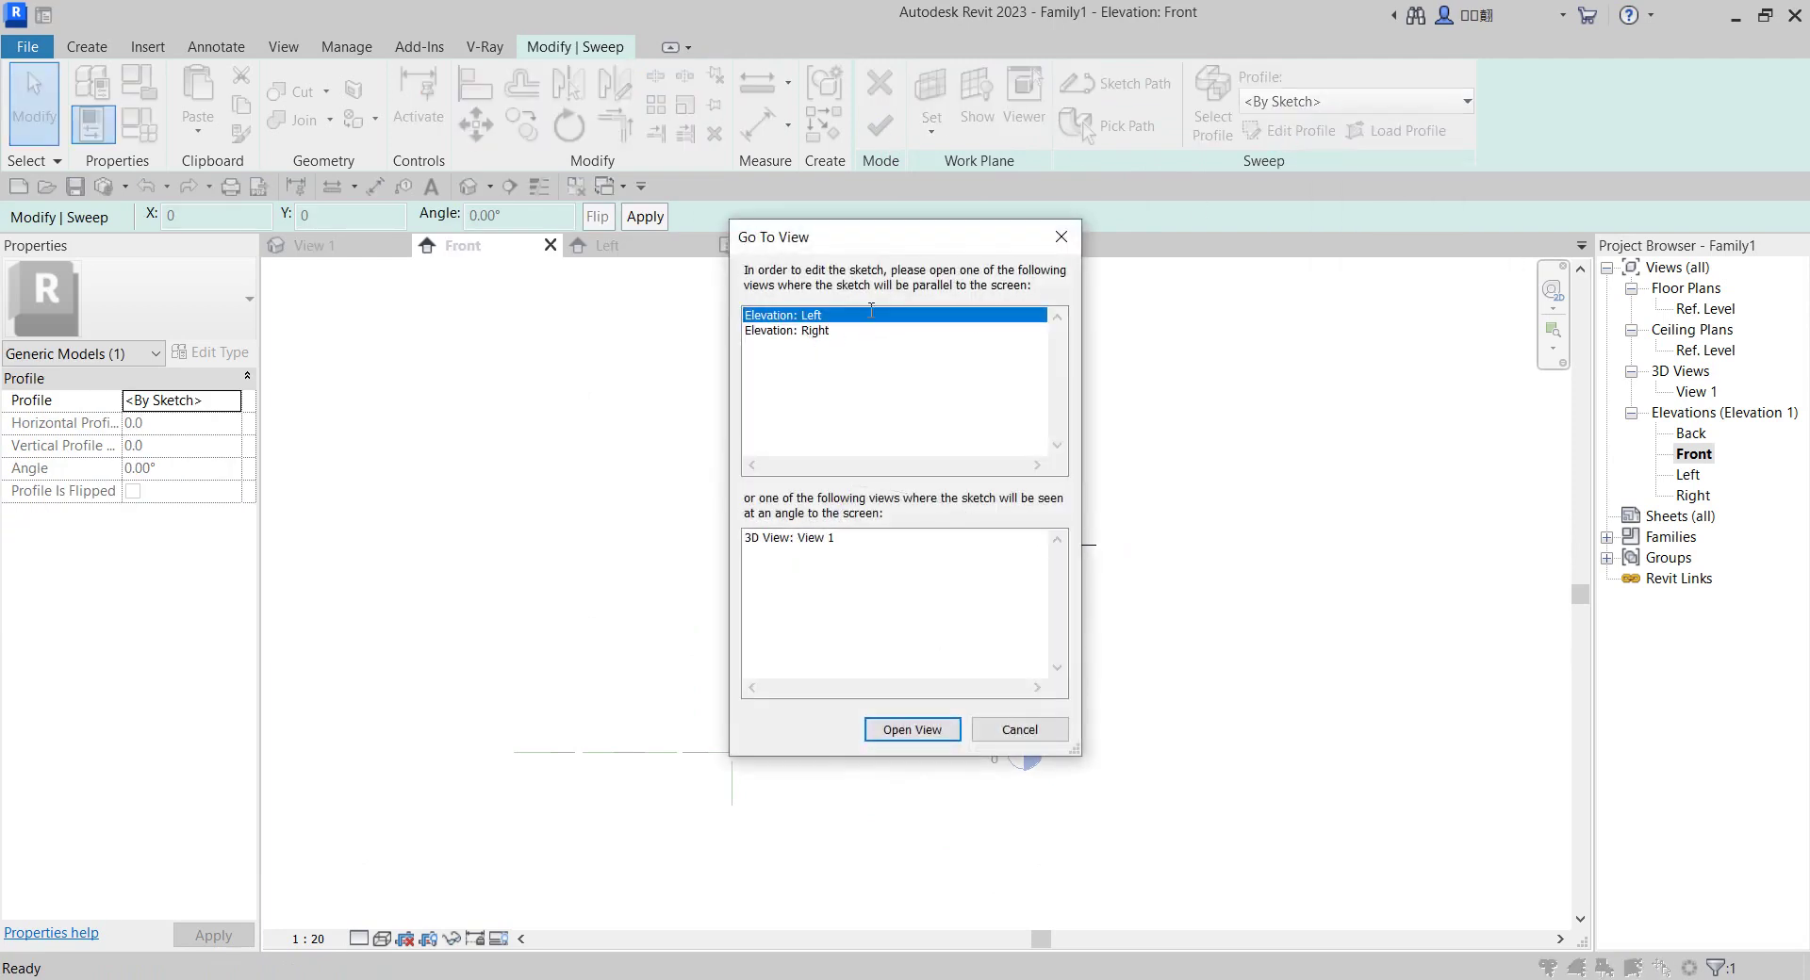
click(912, 731)
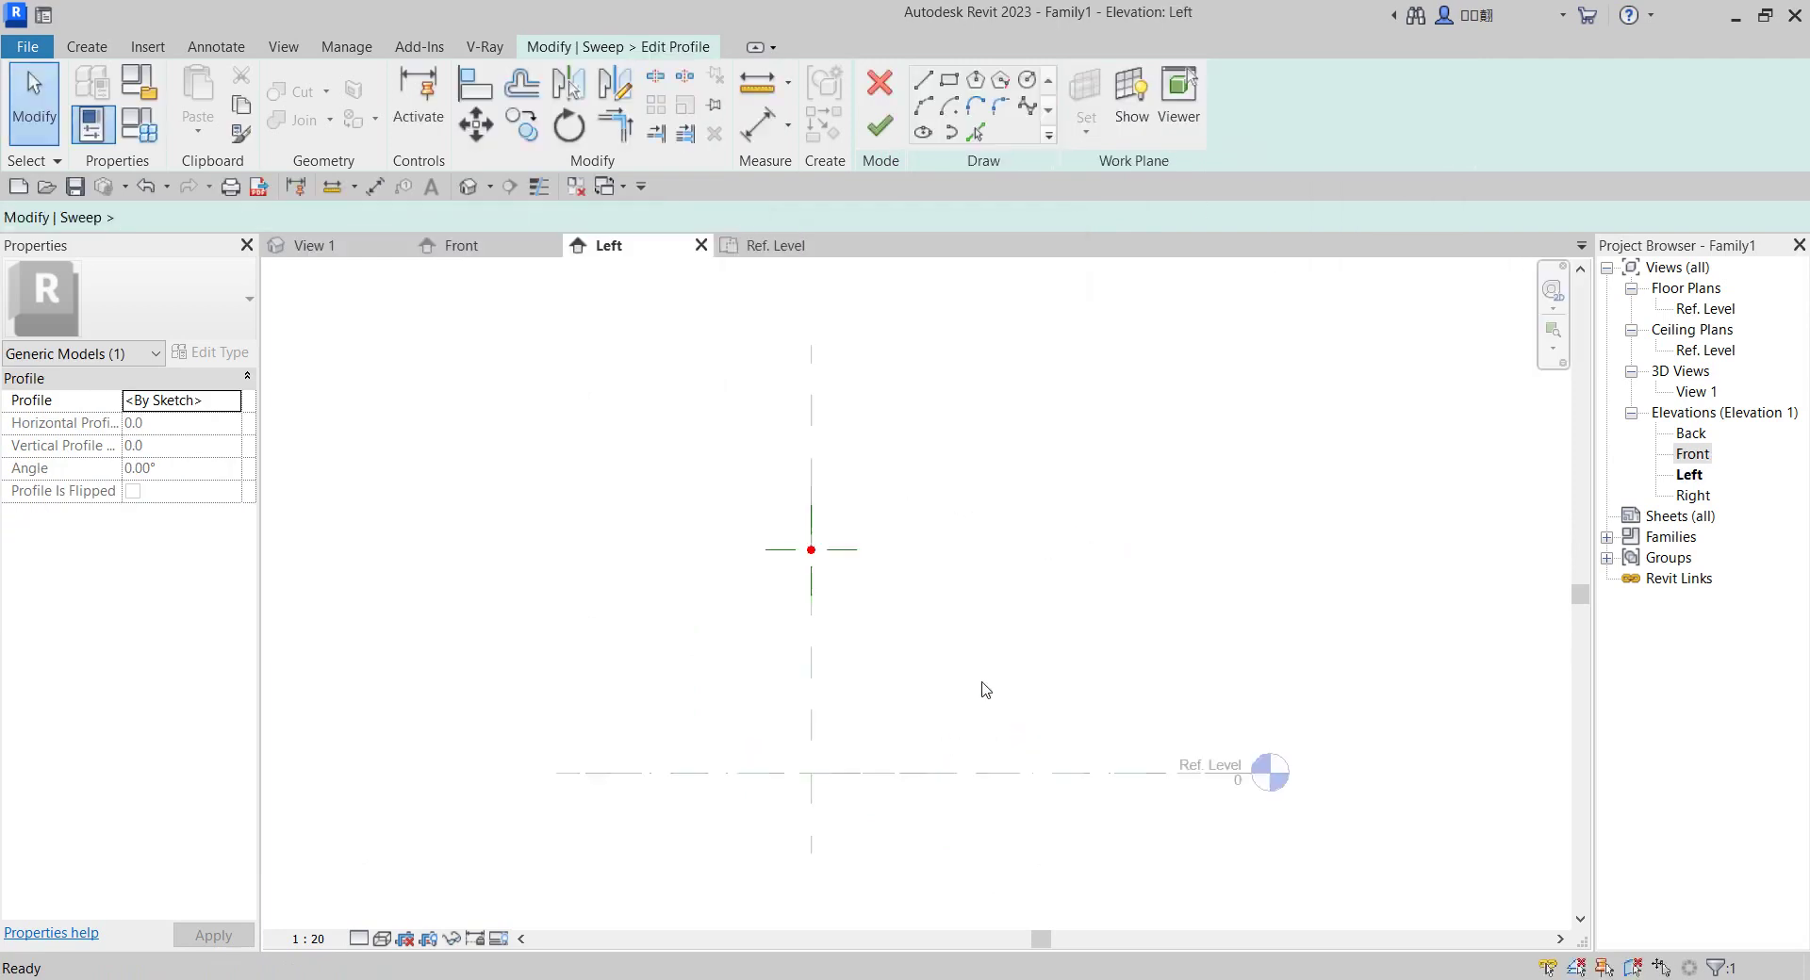
scroll(854, 594, up, 1)
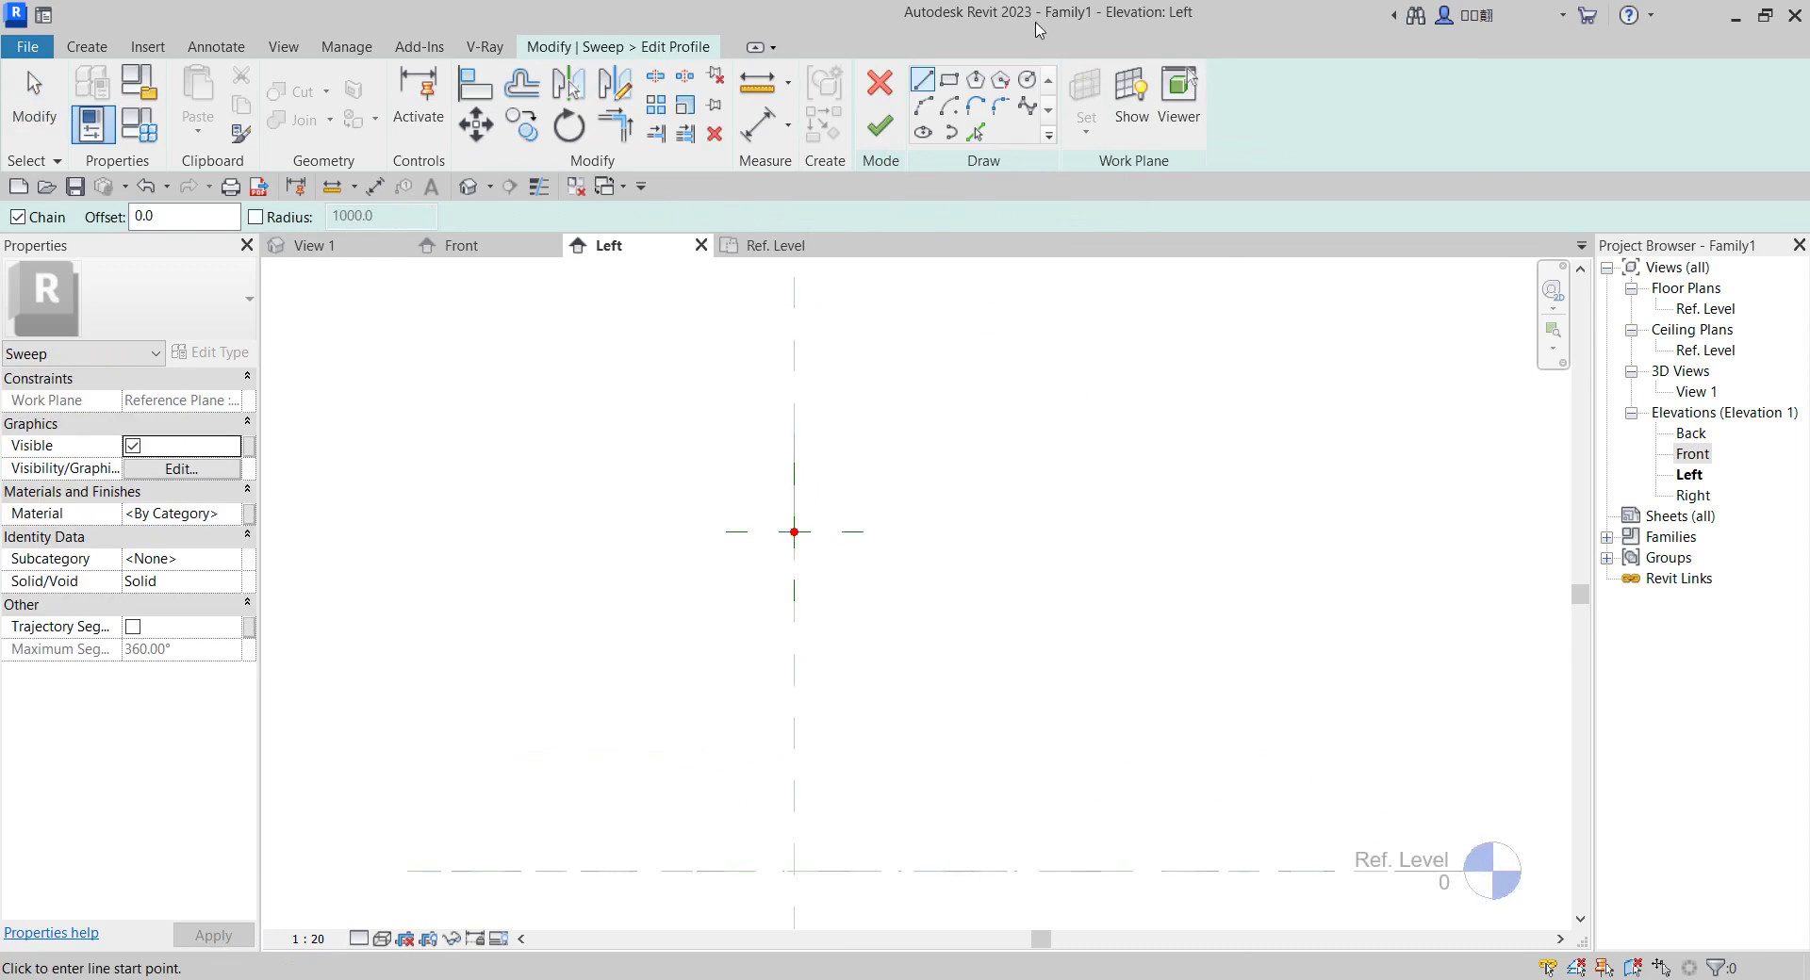
click(1026, 79)
scroll(811, 558, up, 2)
click(792, 499)
scroll(804, 505, up, 2)
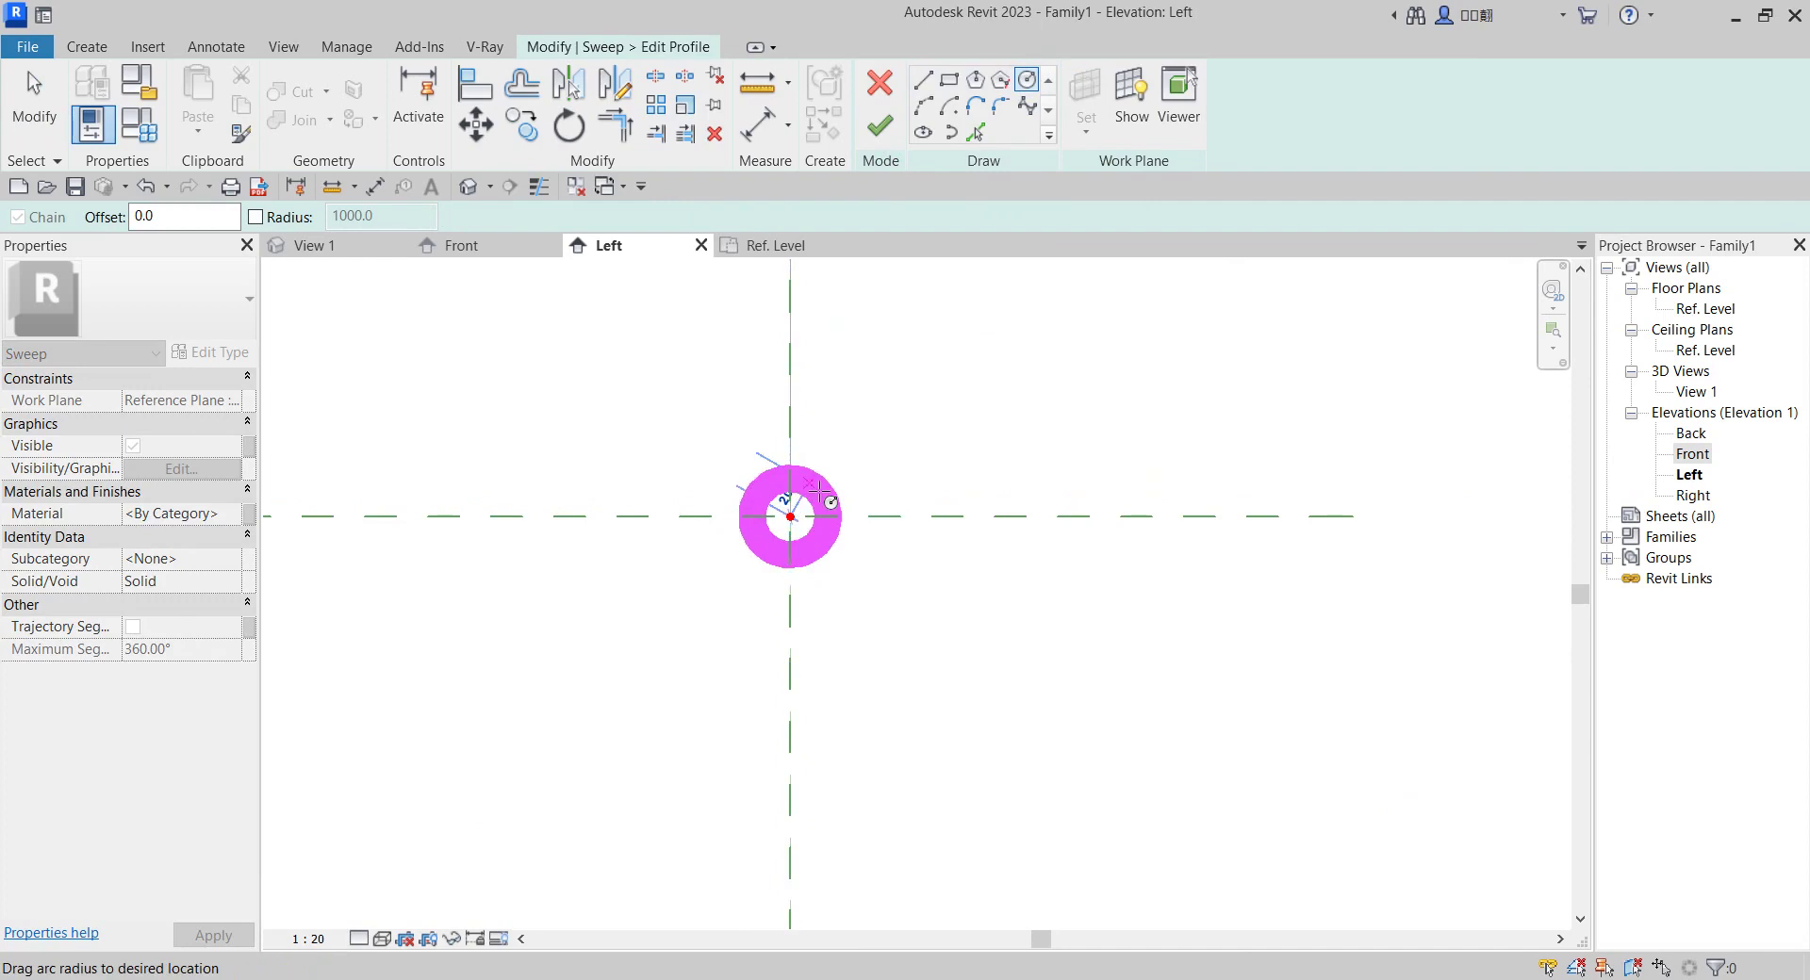
click(856, 492)
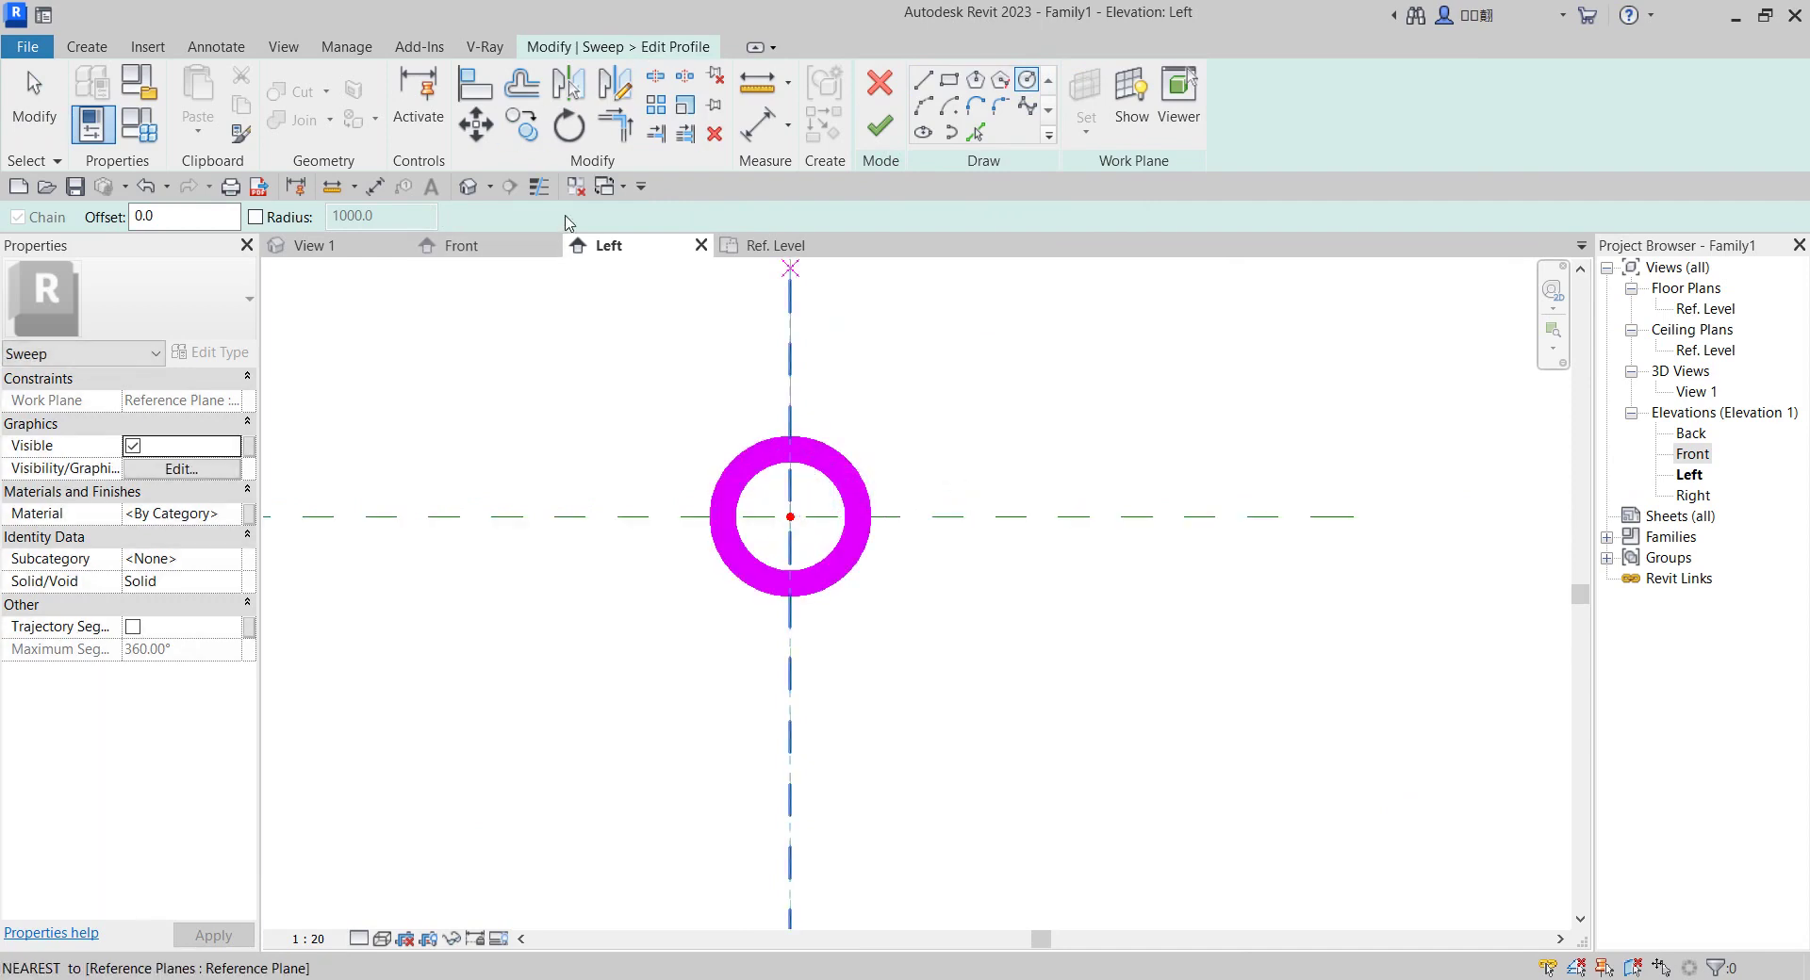
Turn on thin lines and set the profile circle's radius to 20.
click(539, 188)
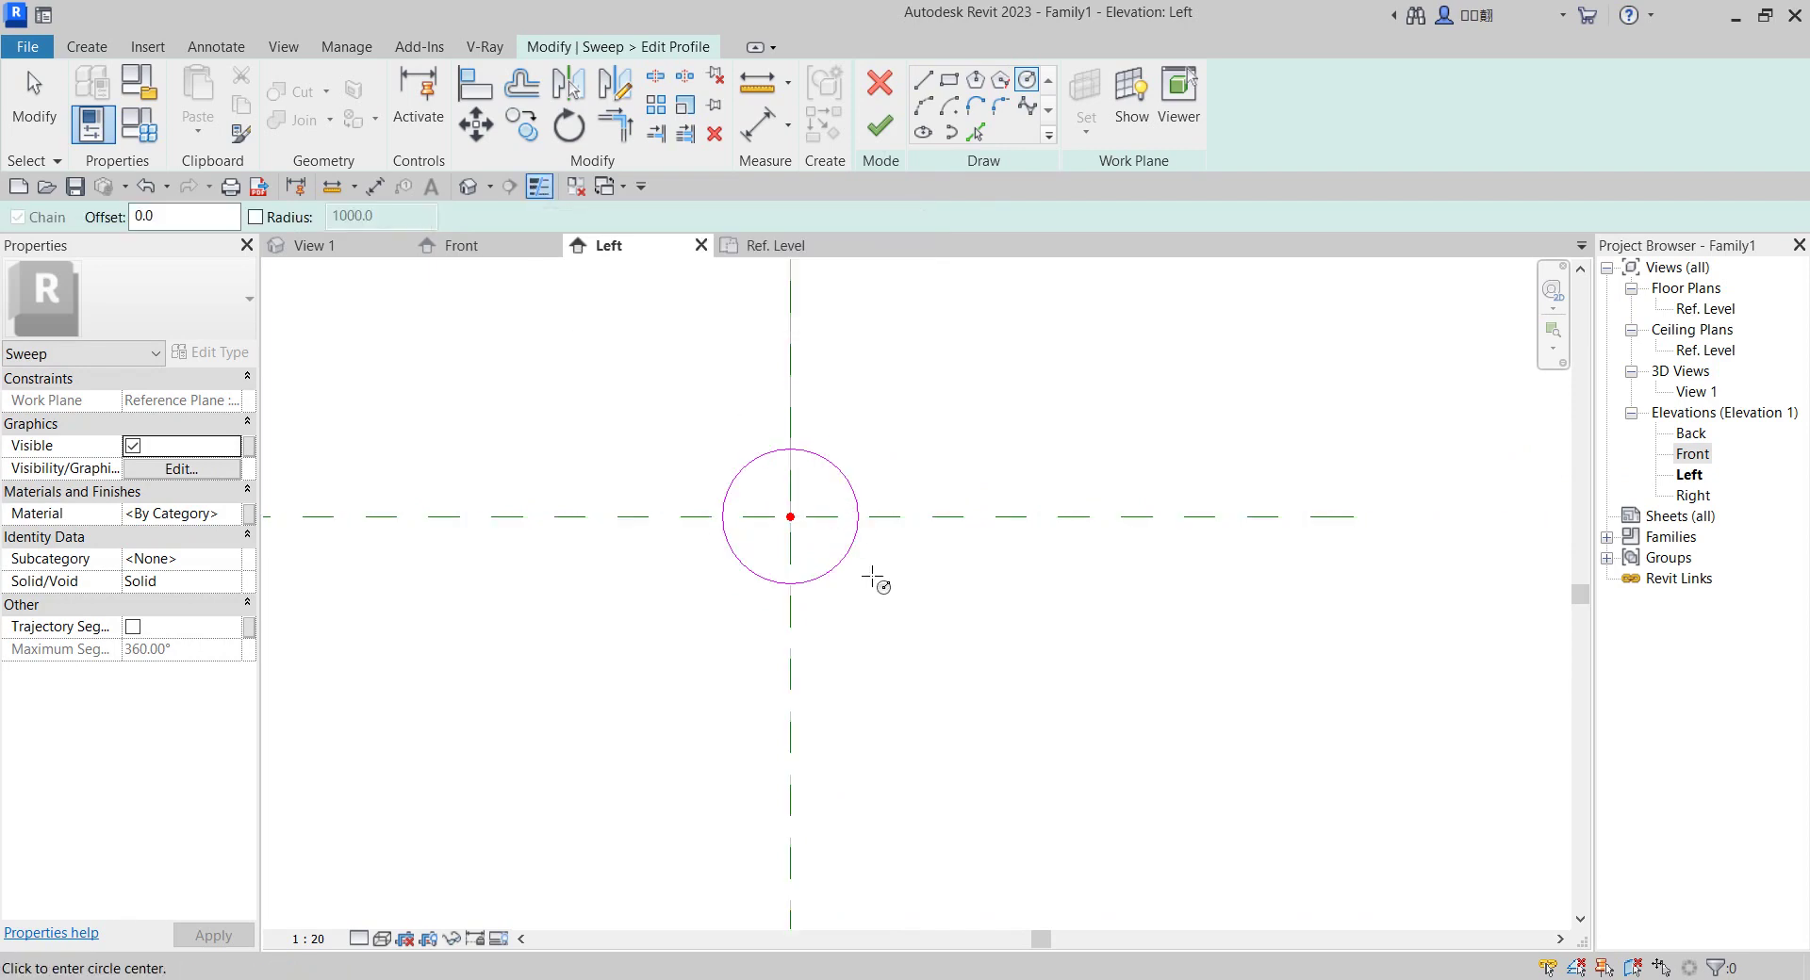
scroll(877, 533, up, 1)
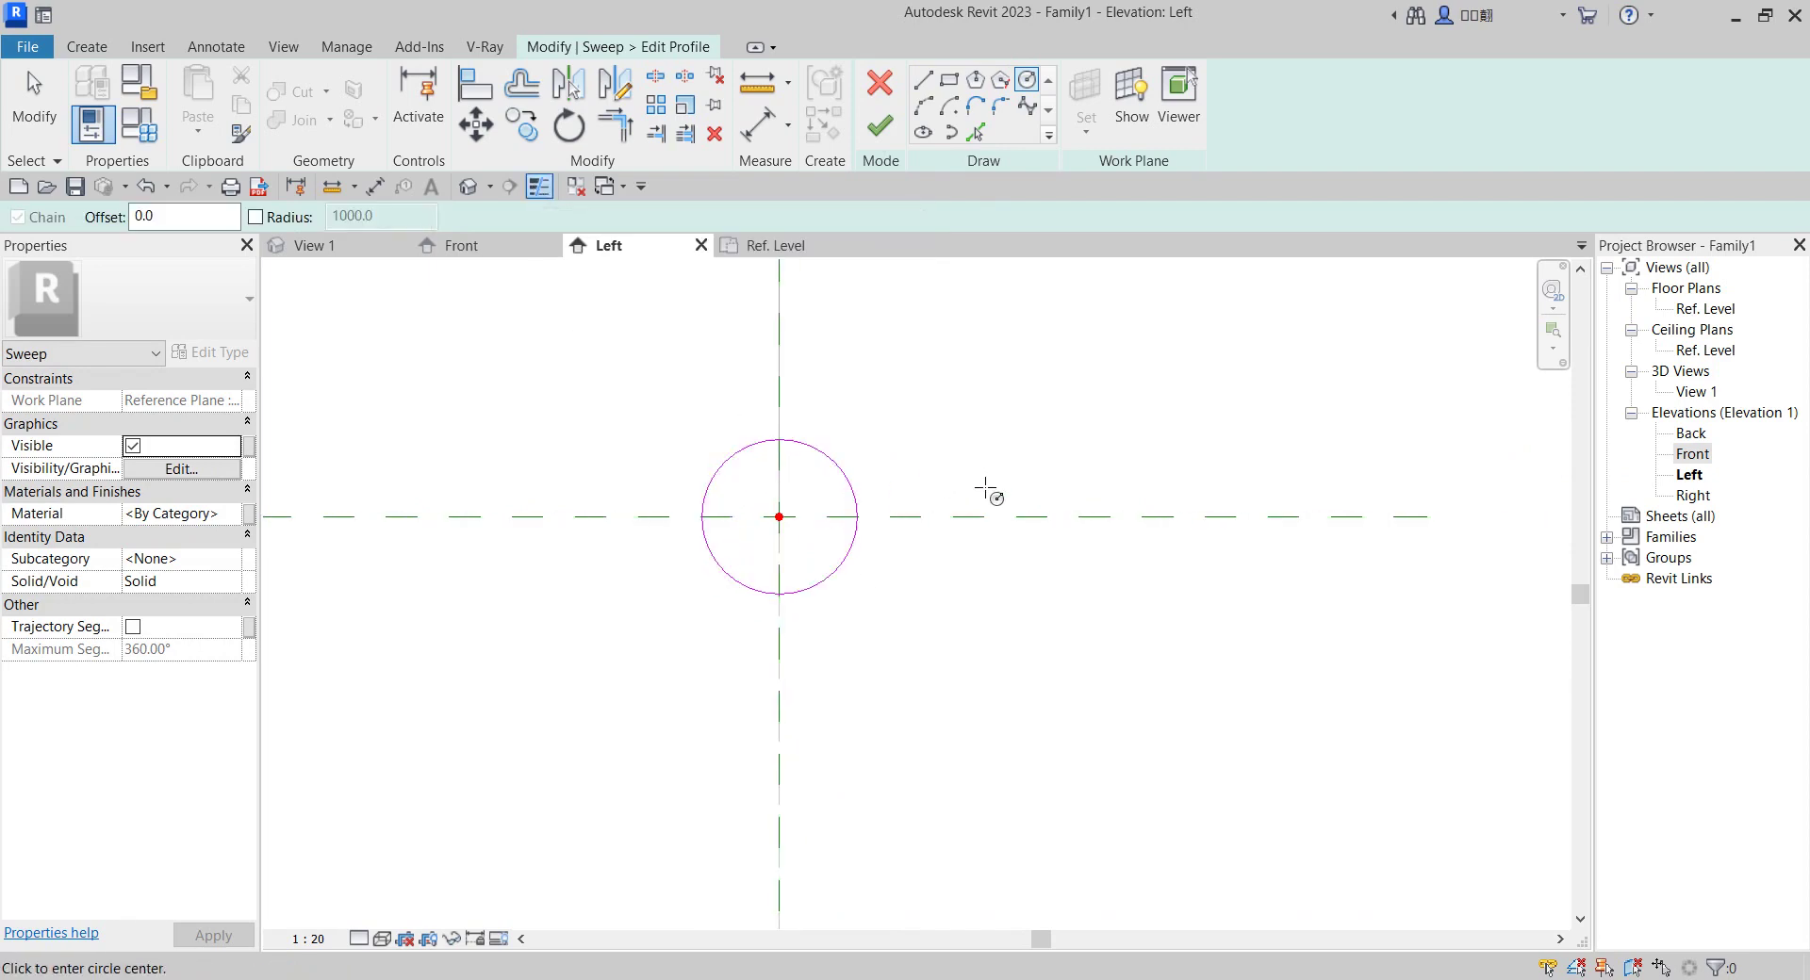
key(Escape)
key(Escape)
click(849, 498)
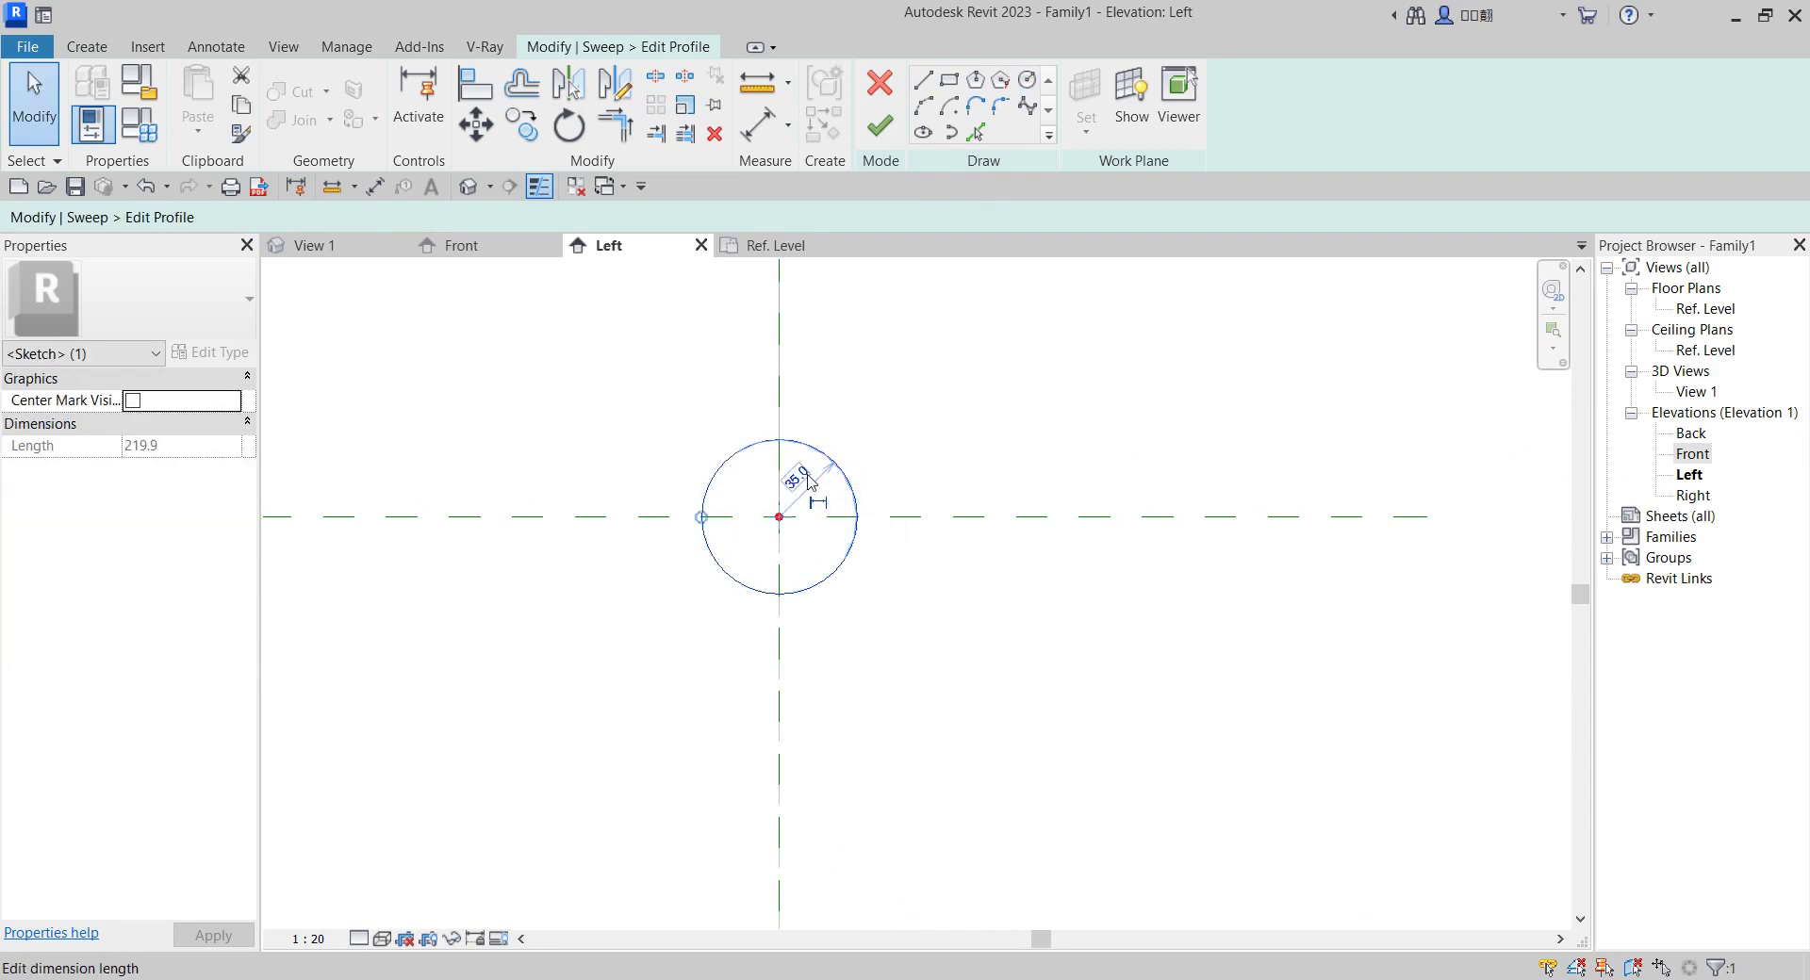
click(813, 486)
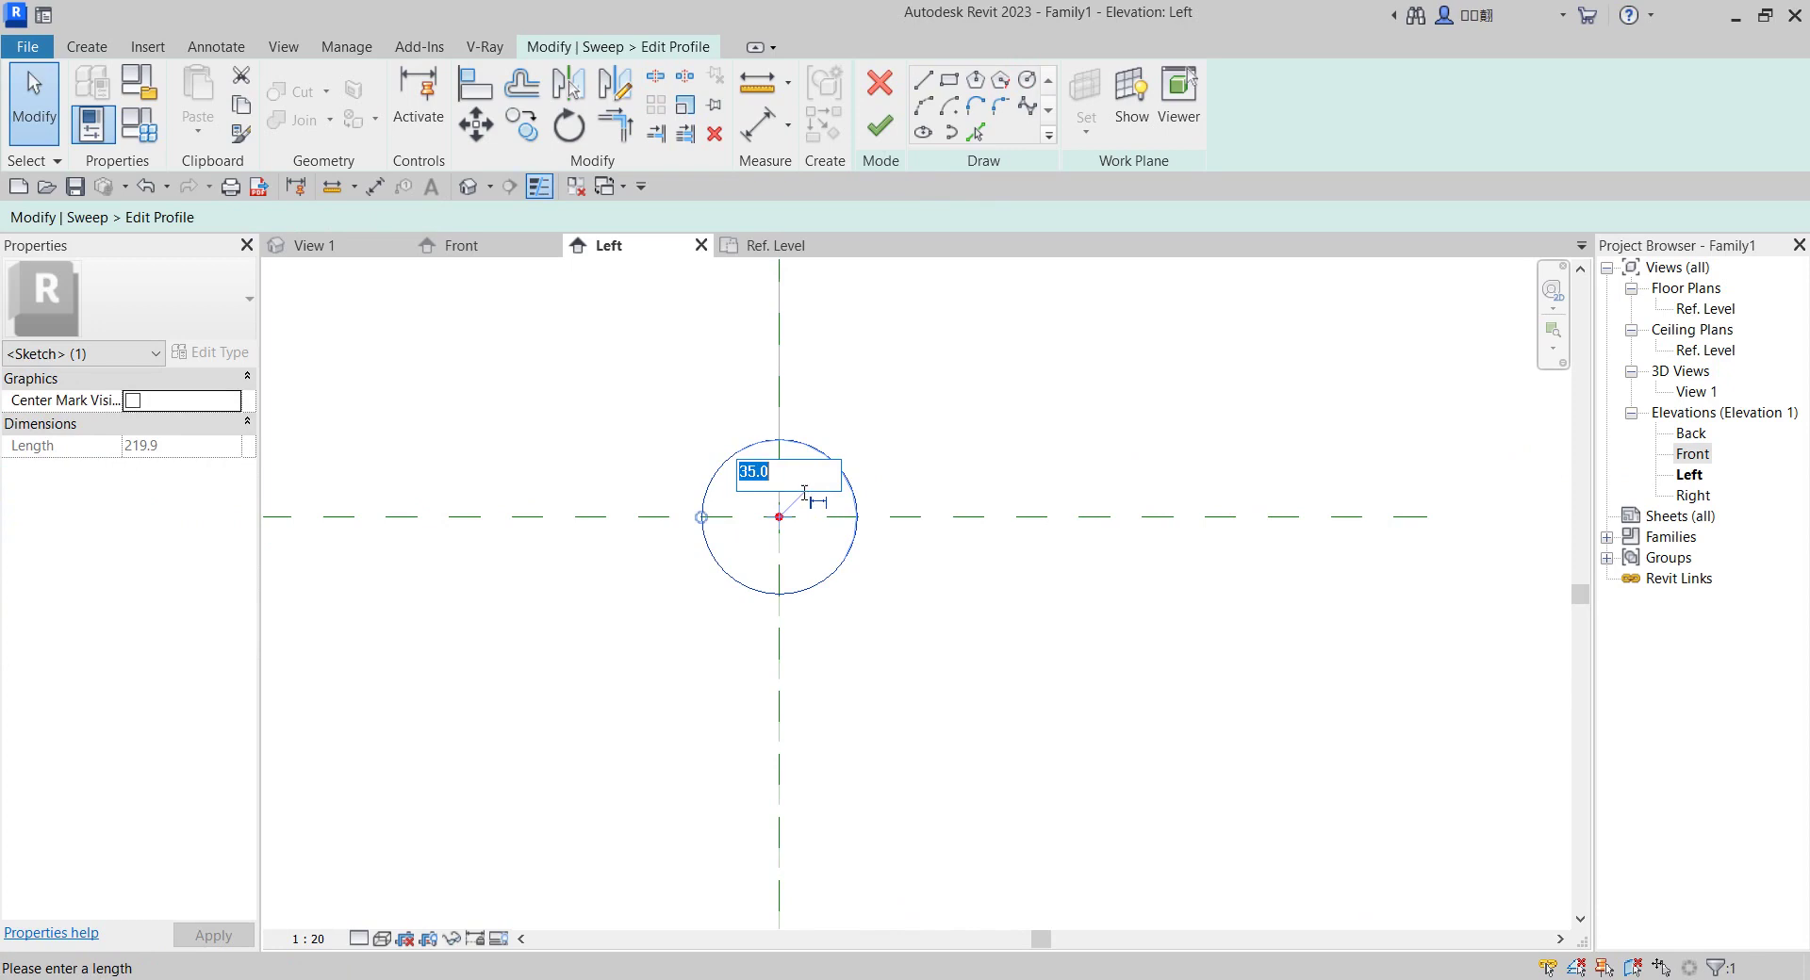
text(20)
key(Return)
click(1025, 442)
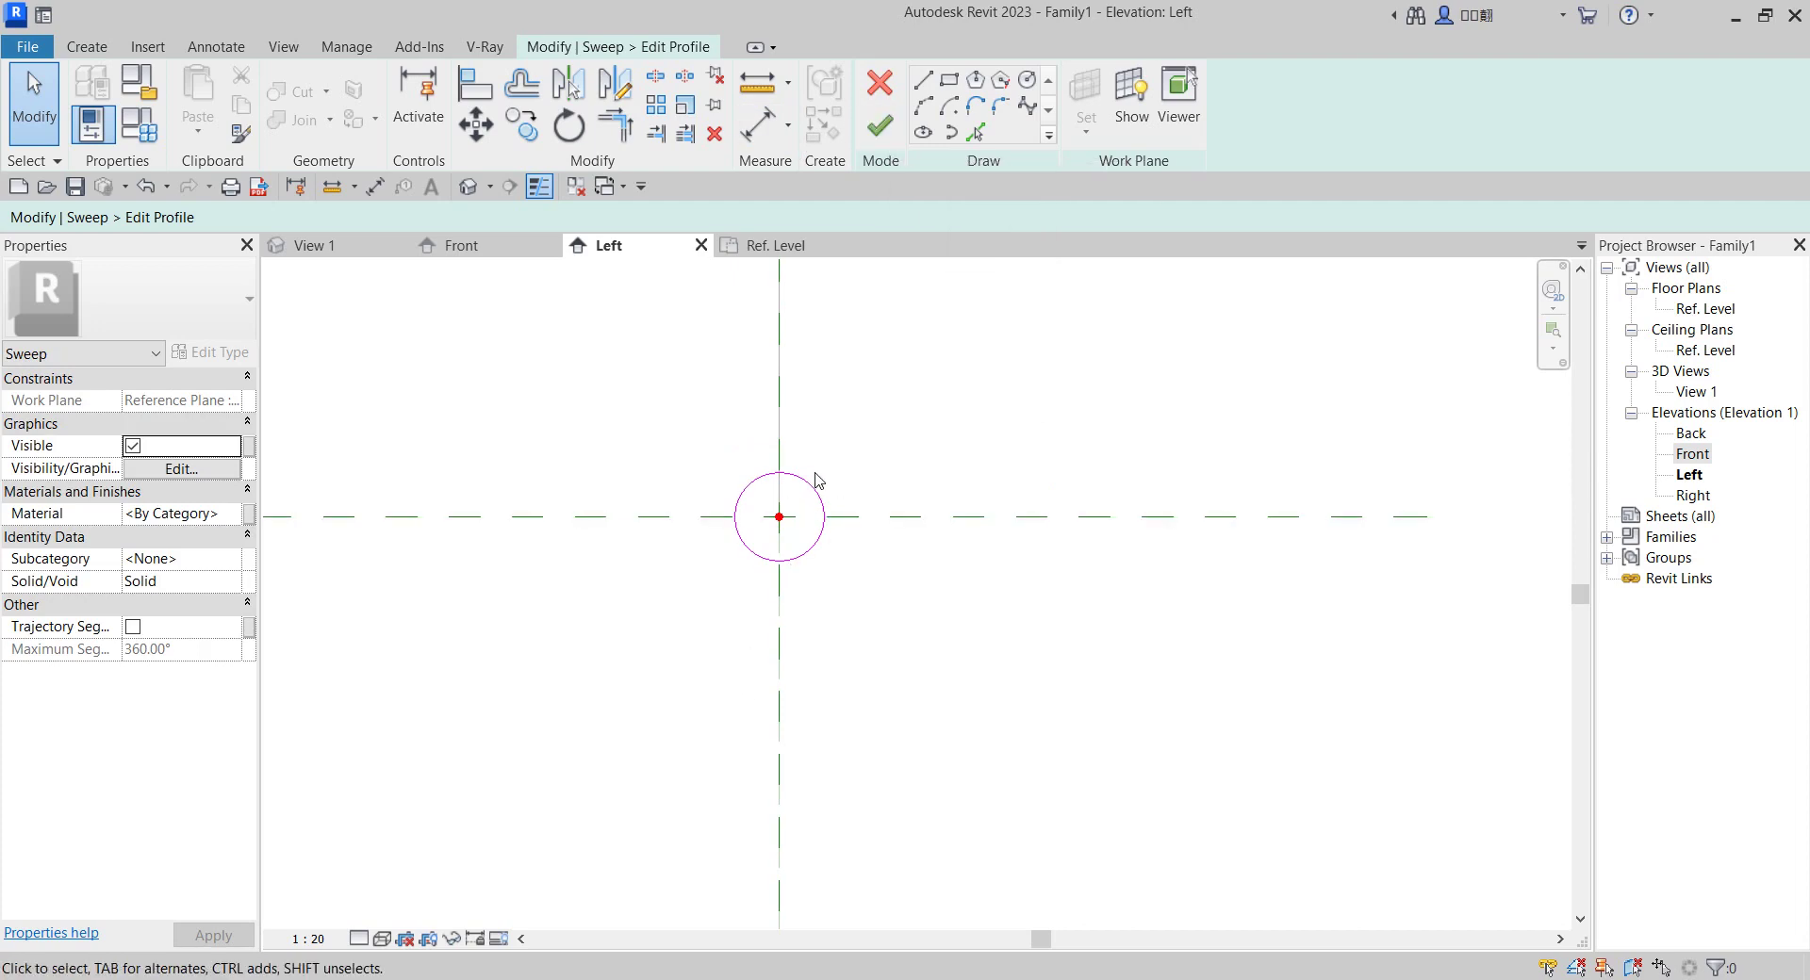
Finish the profile and the sweep to create the solid curved rail.
click(816, 487)
click(845, 476)
scroll(820, 490, down, 1)
click(879, 125)
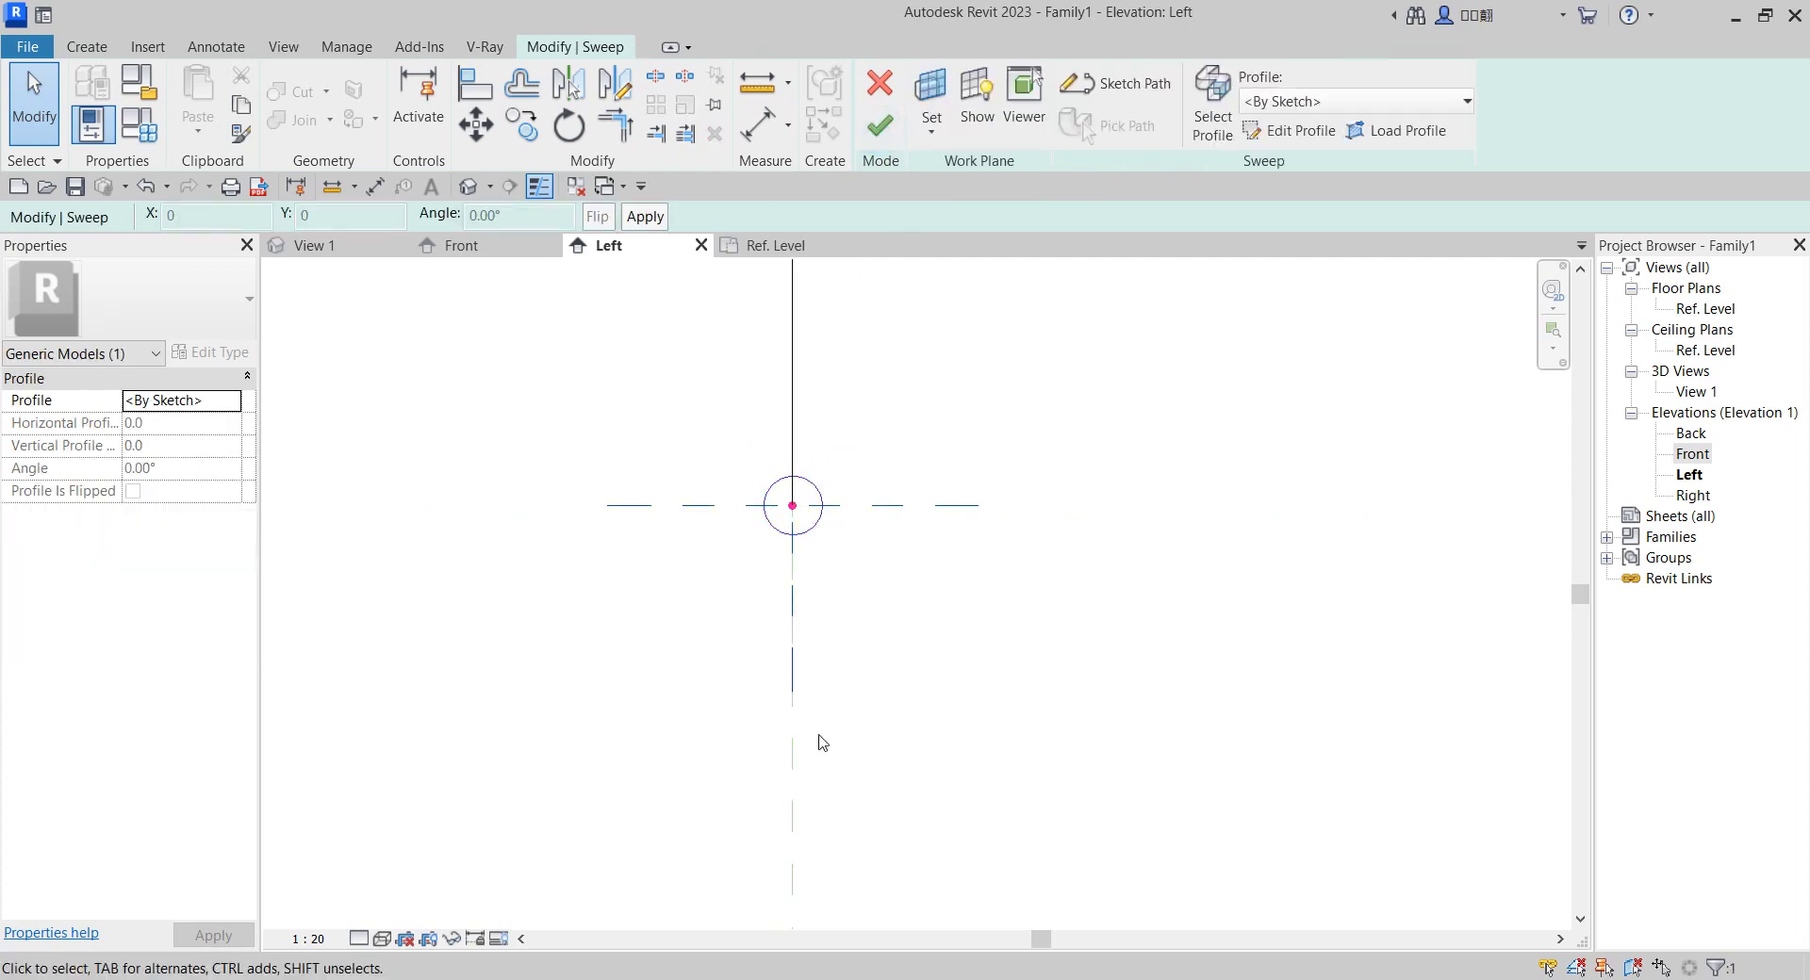
scroll(822, 696, down, 1)
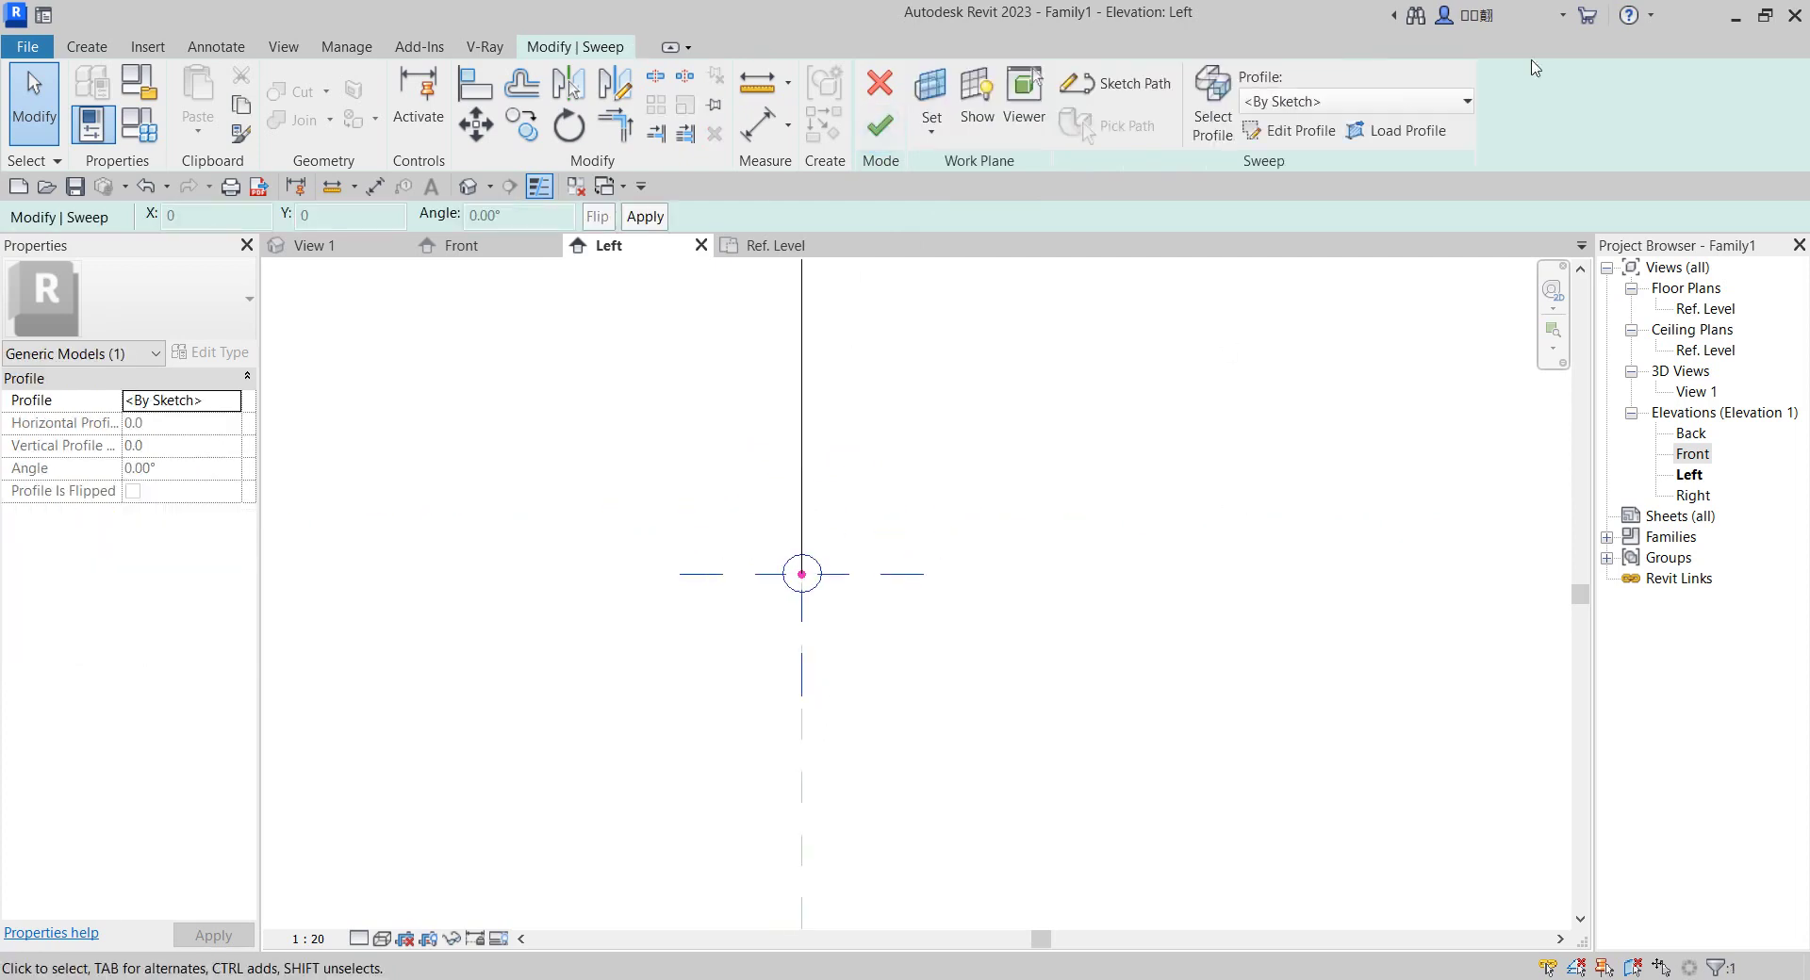
click(880, 125)
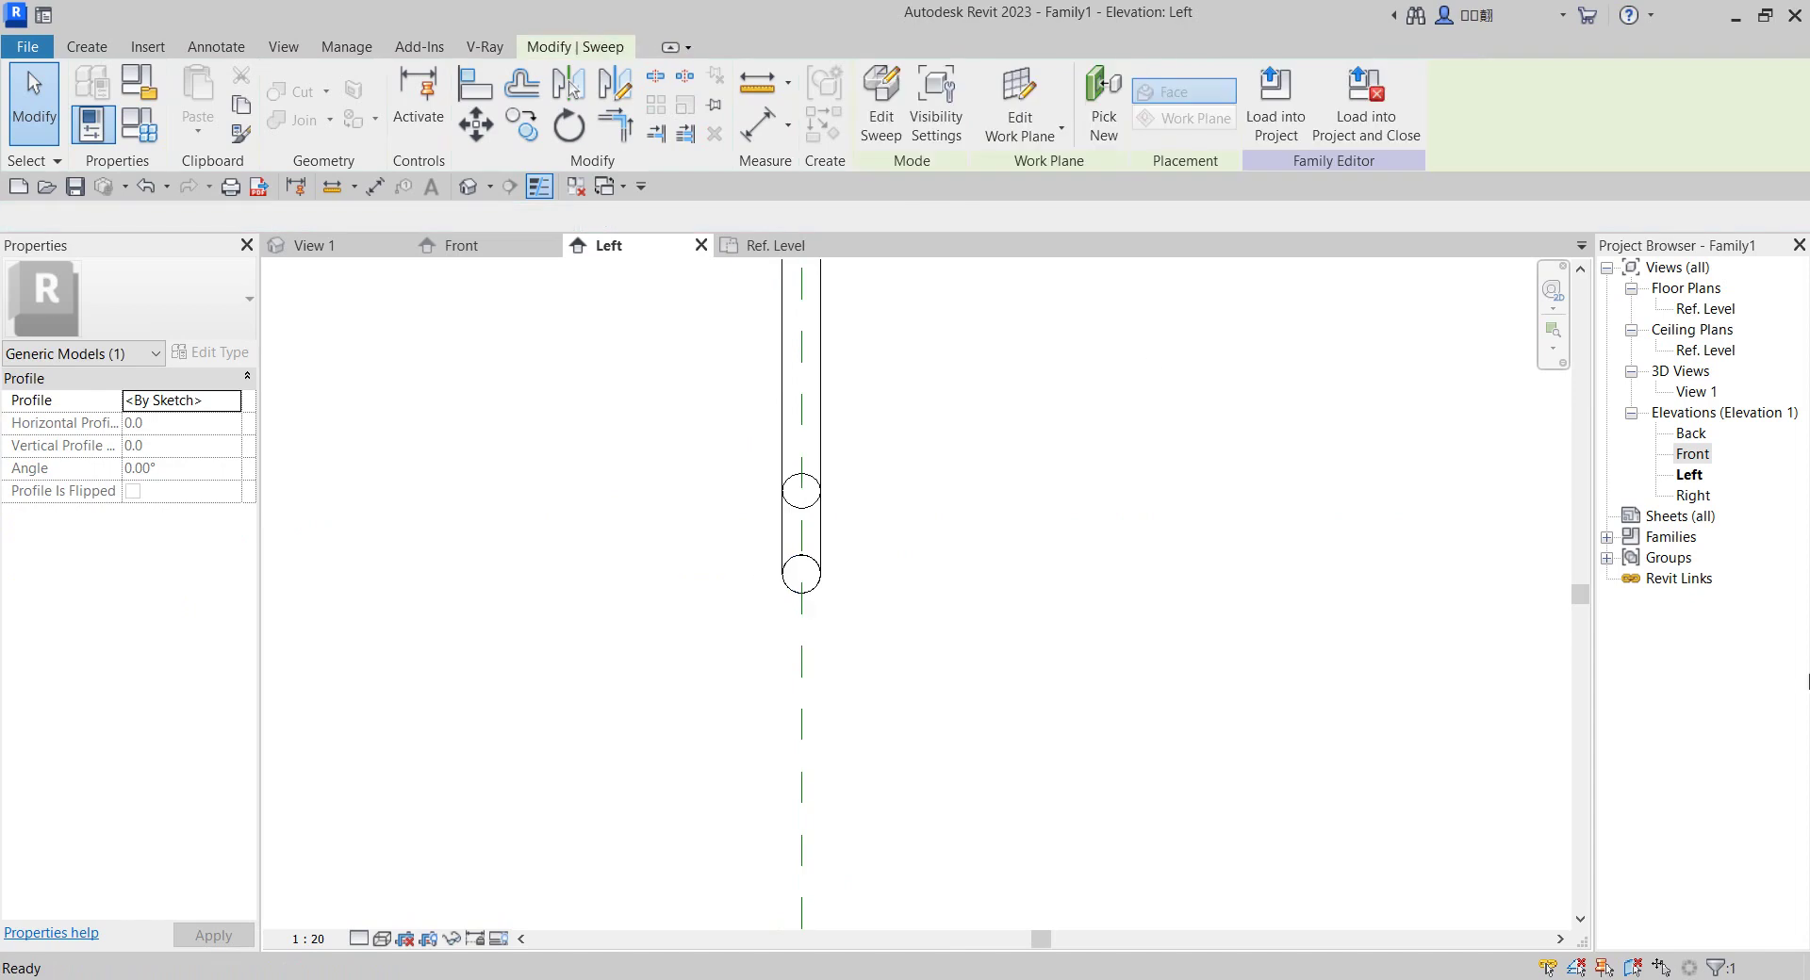
Switch to the Front elevation and select the new curved rail.
double_click(1683, 458)
click(980, 536)
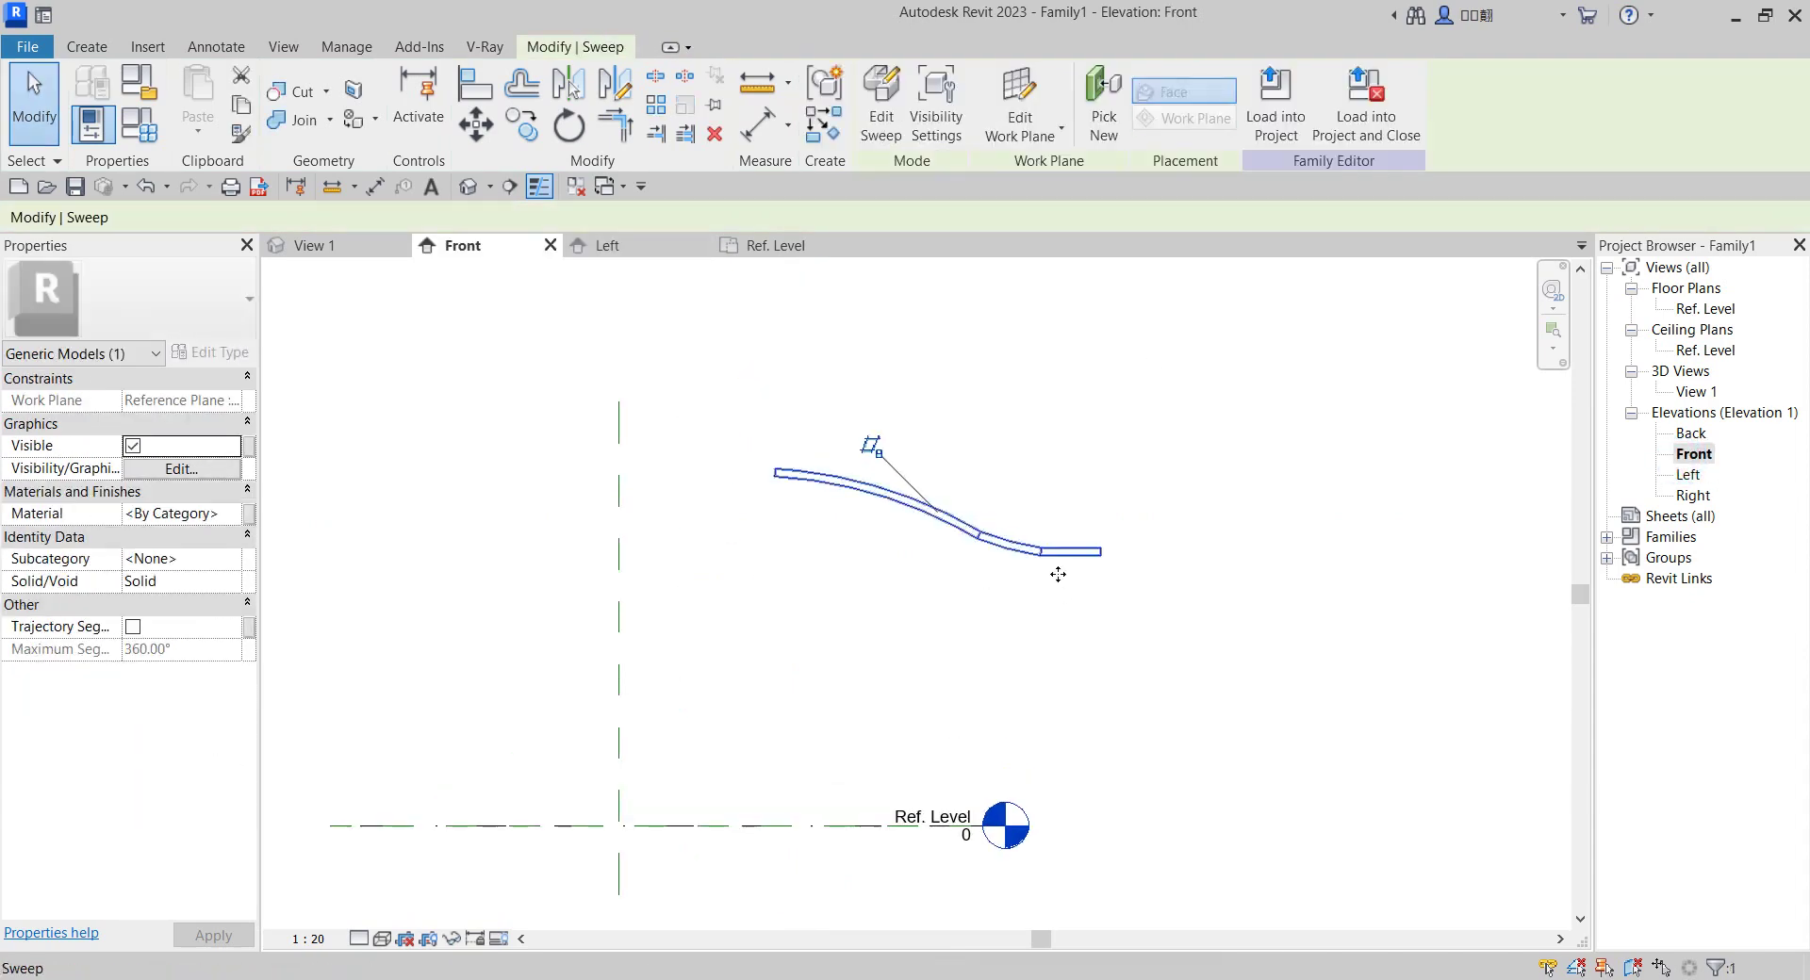
click(1146, 658)
click(1074, 552)
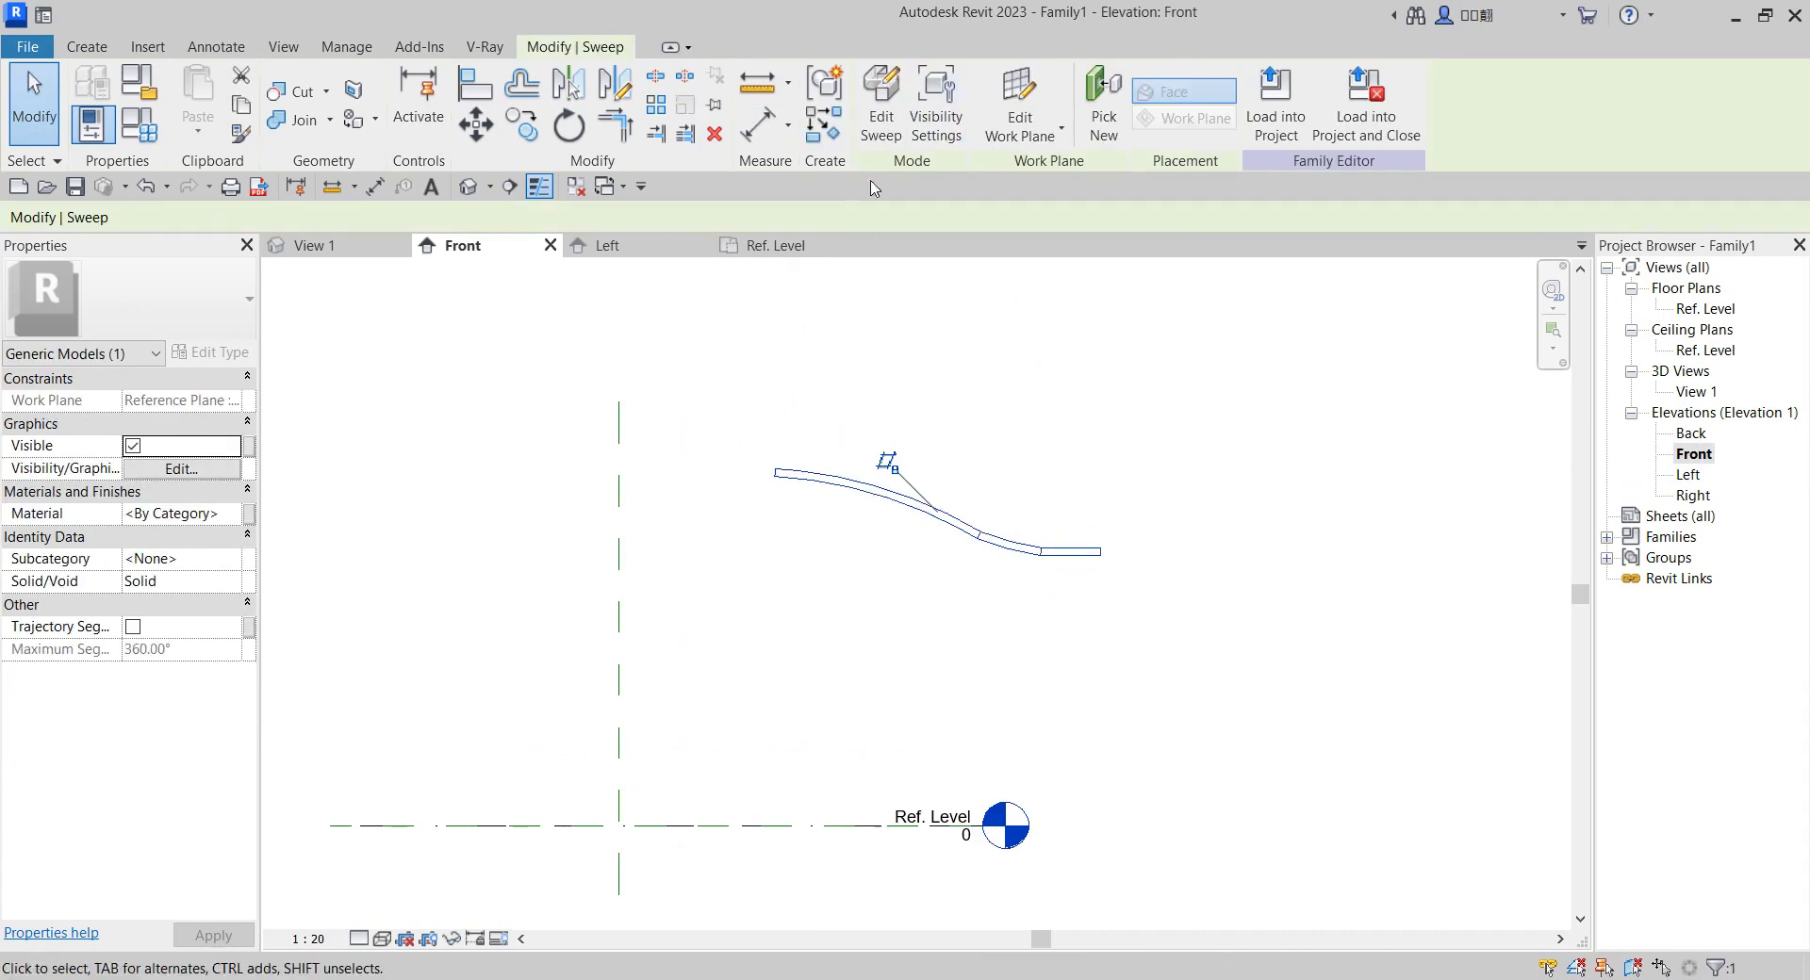
Copy the curved rail twice downward, the first copy 300 below, giving three stacked rails.
scroll(1089, 658, down, 1)
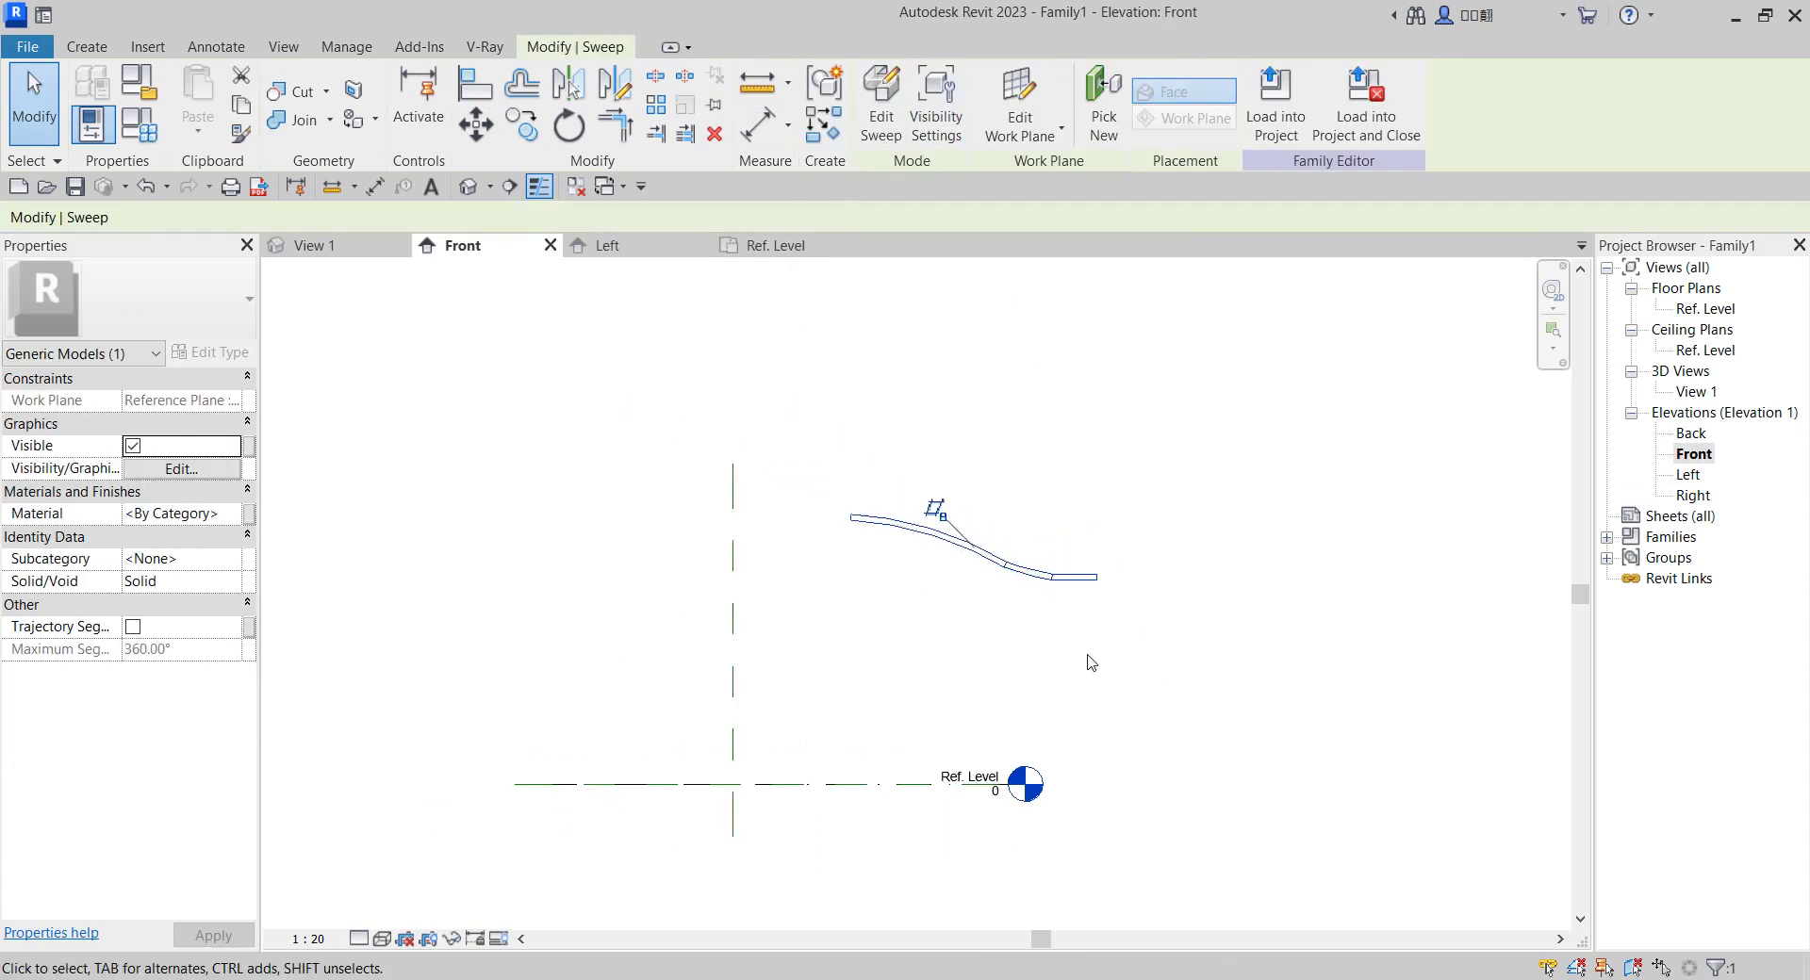
click(522, 123)
scroll(1216, 660, up, 2)
click(1032, 543)
click(1049, 622)
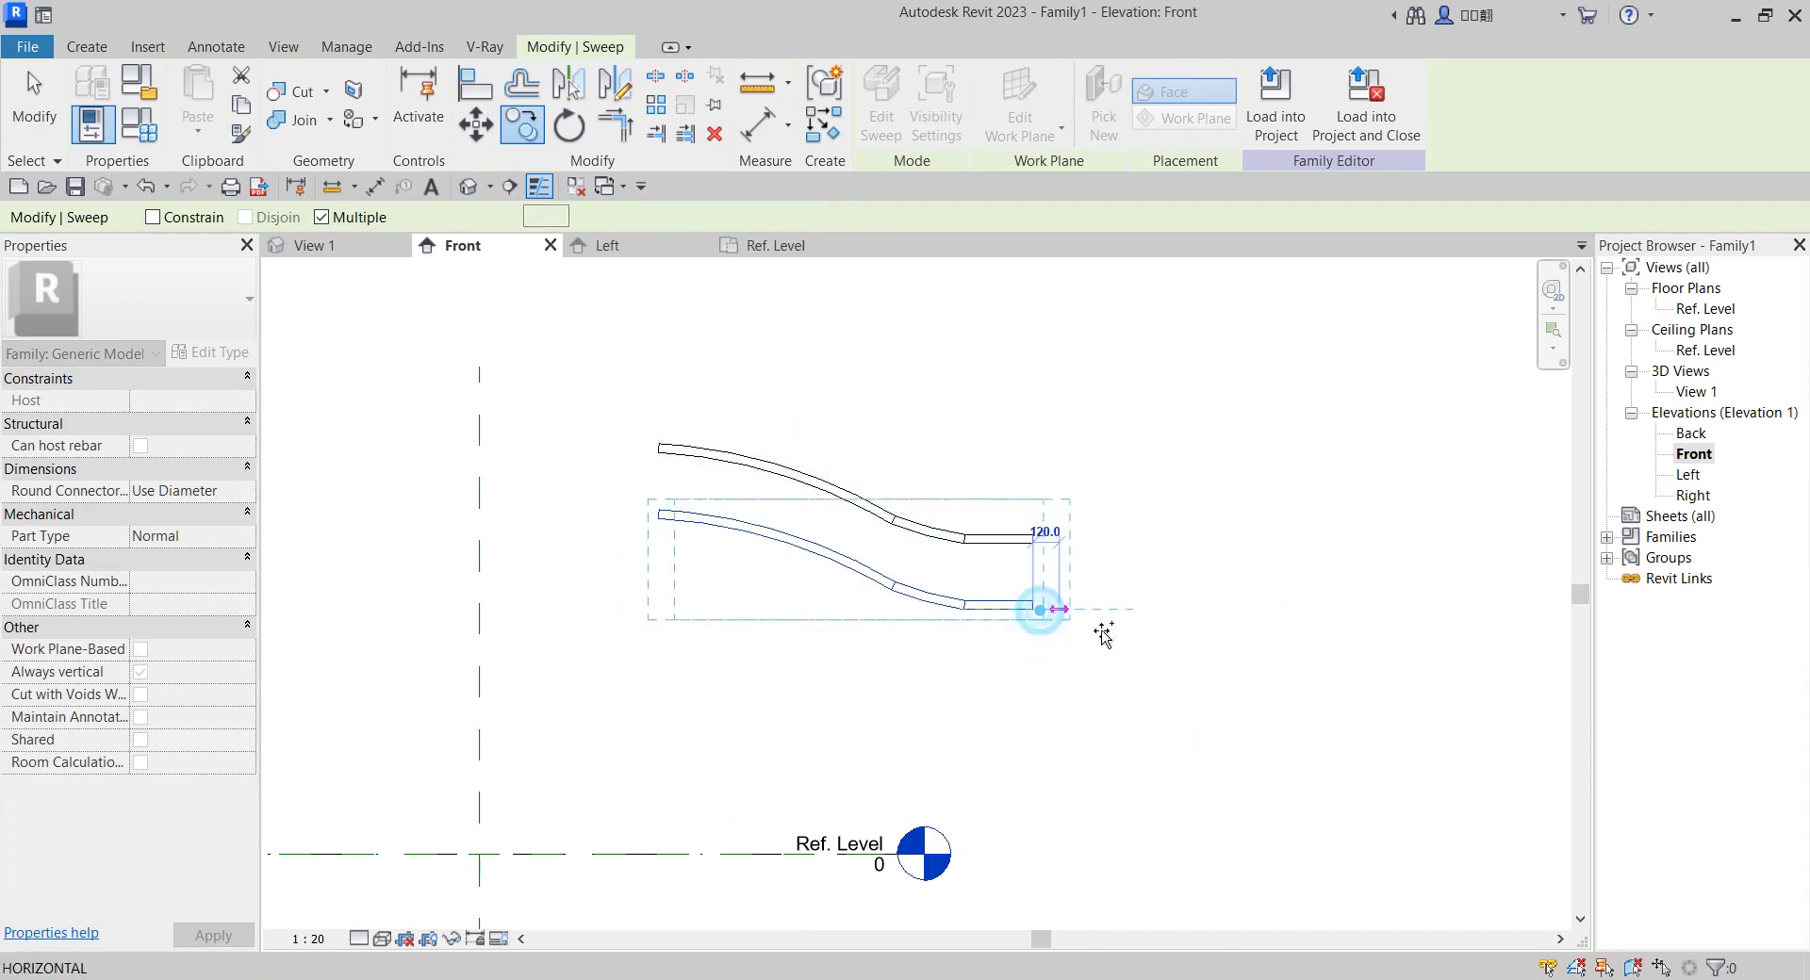
key(Escape)
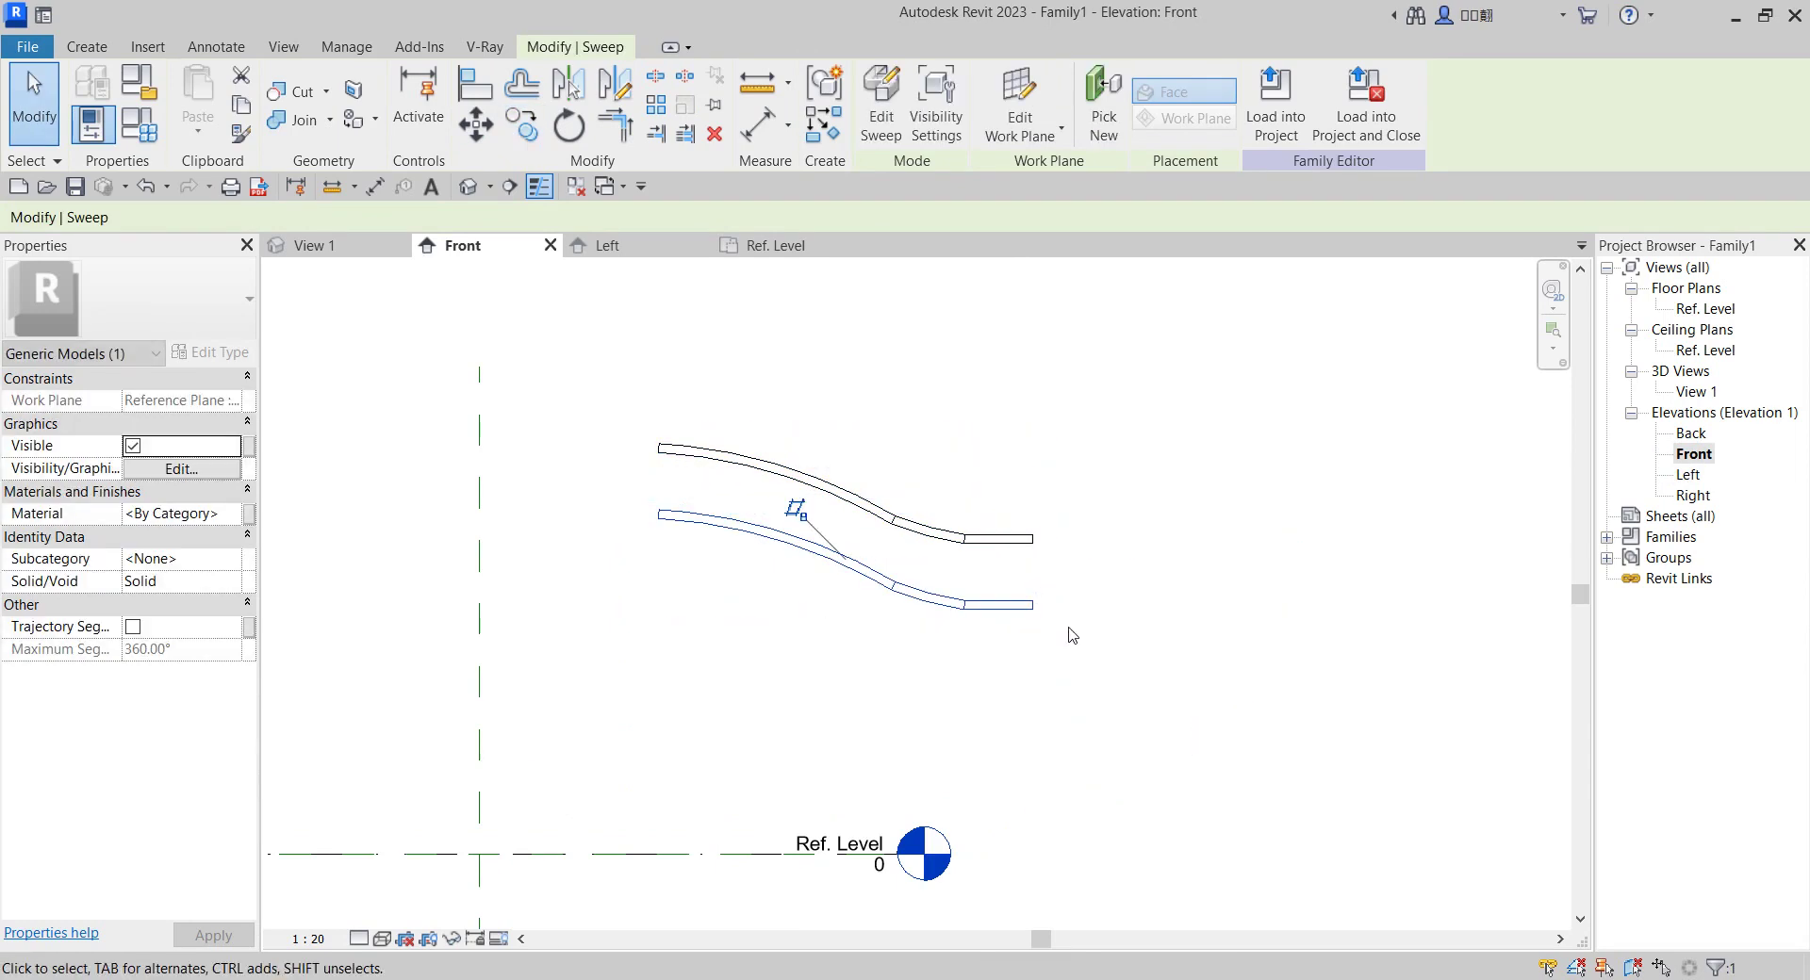
scroll(754, 490, up, 1)
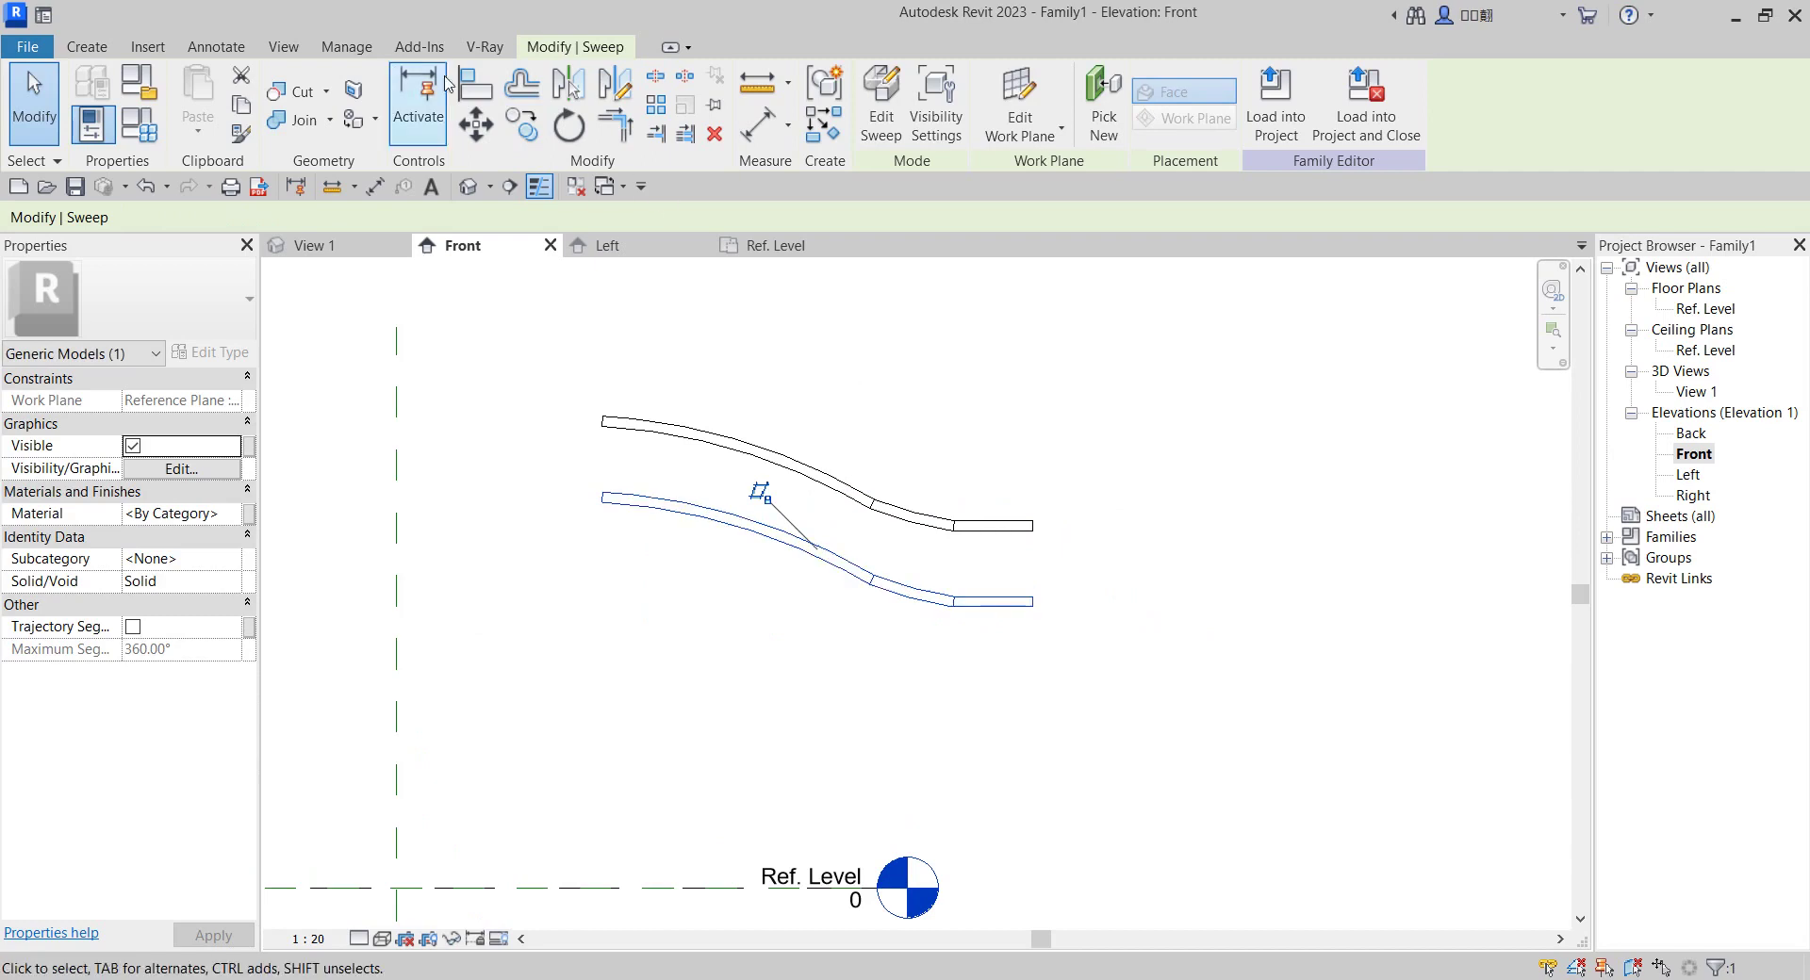
click(542, 128)
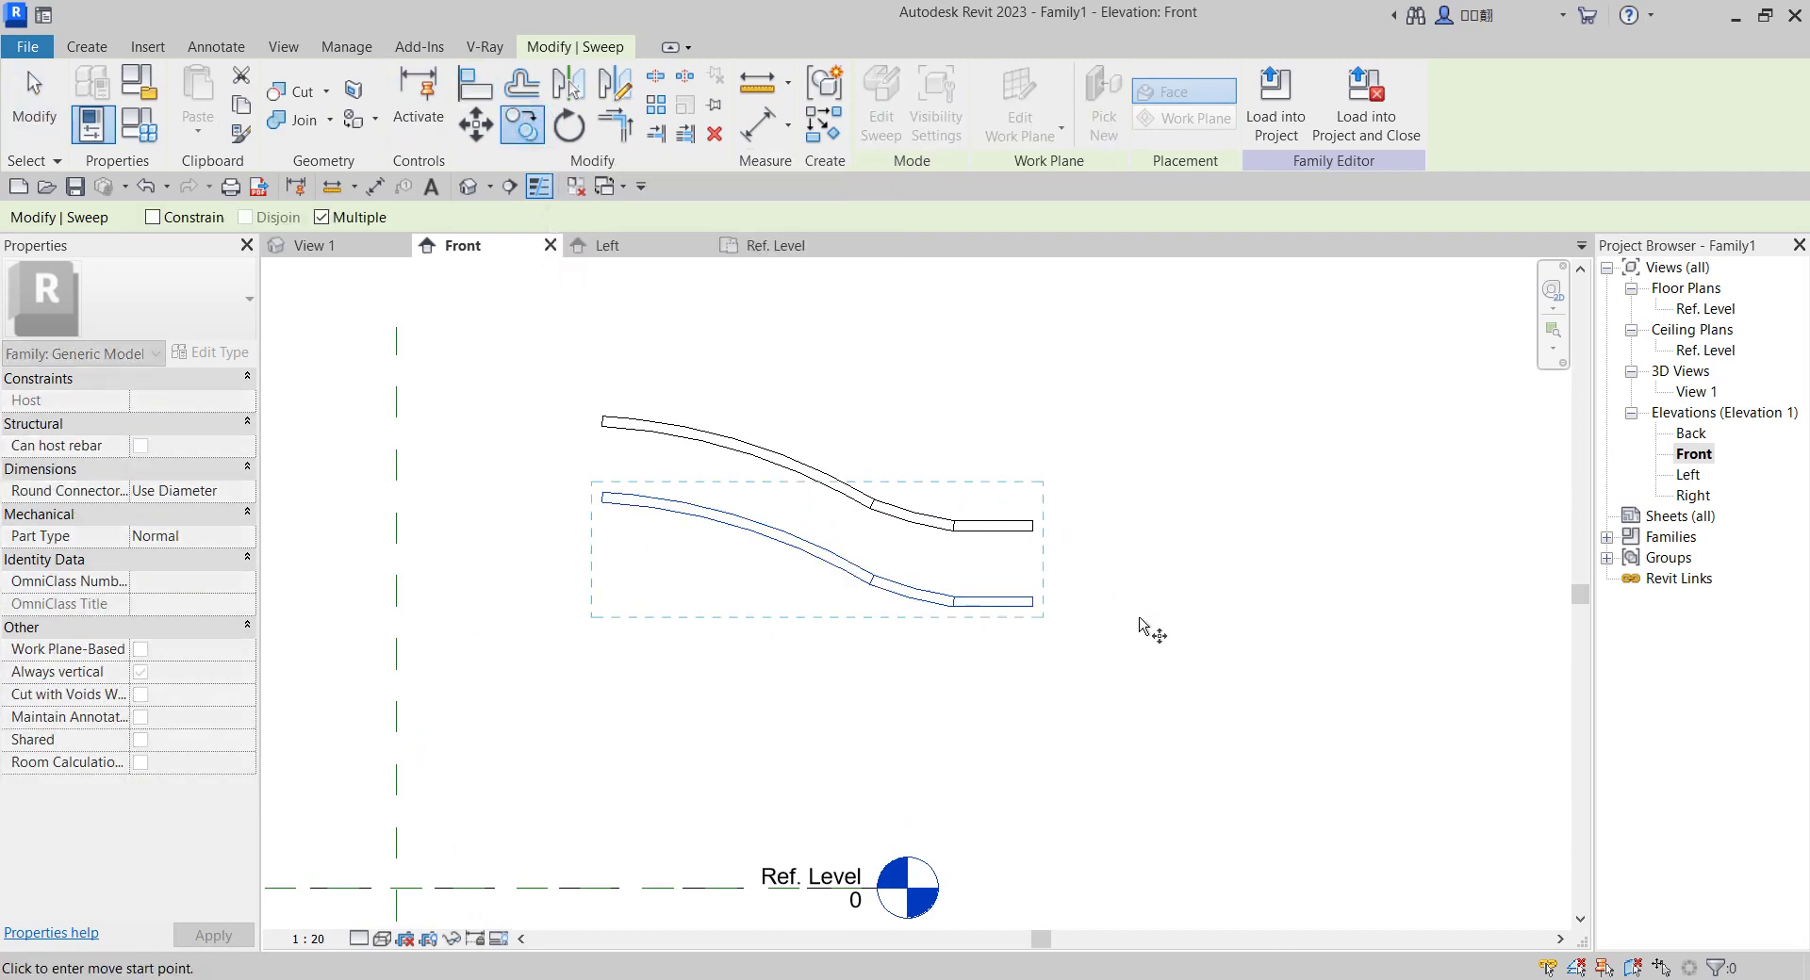
click(1030, 531)
click(1152, 606)
key(Escape)
Edit the bottom rail's path: delete the curved segments and stretch the straight line to 1700.
scroll(884, 711, down, 2)
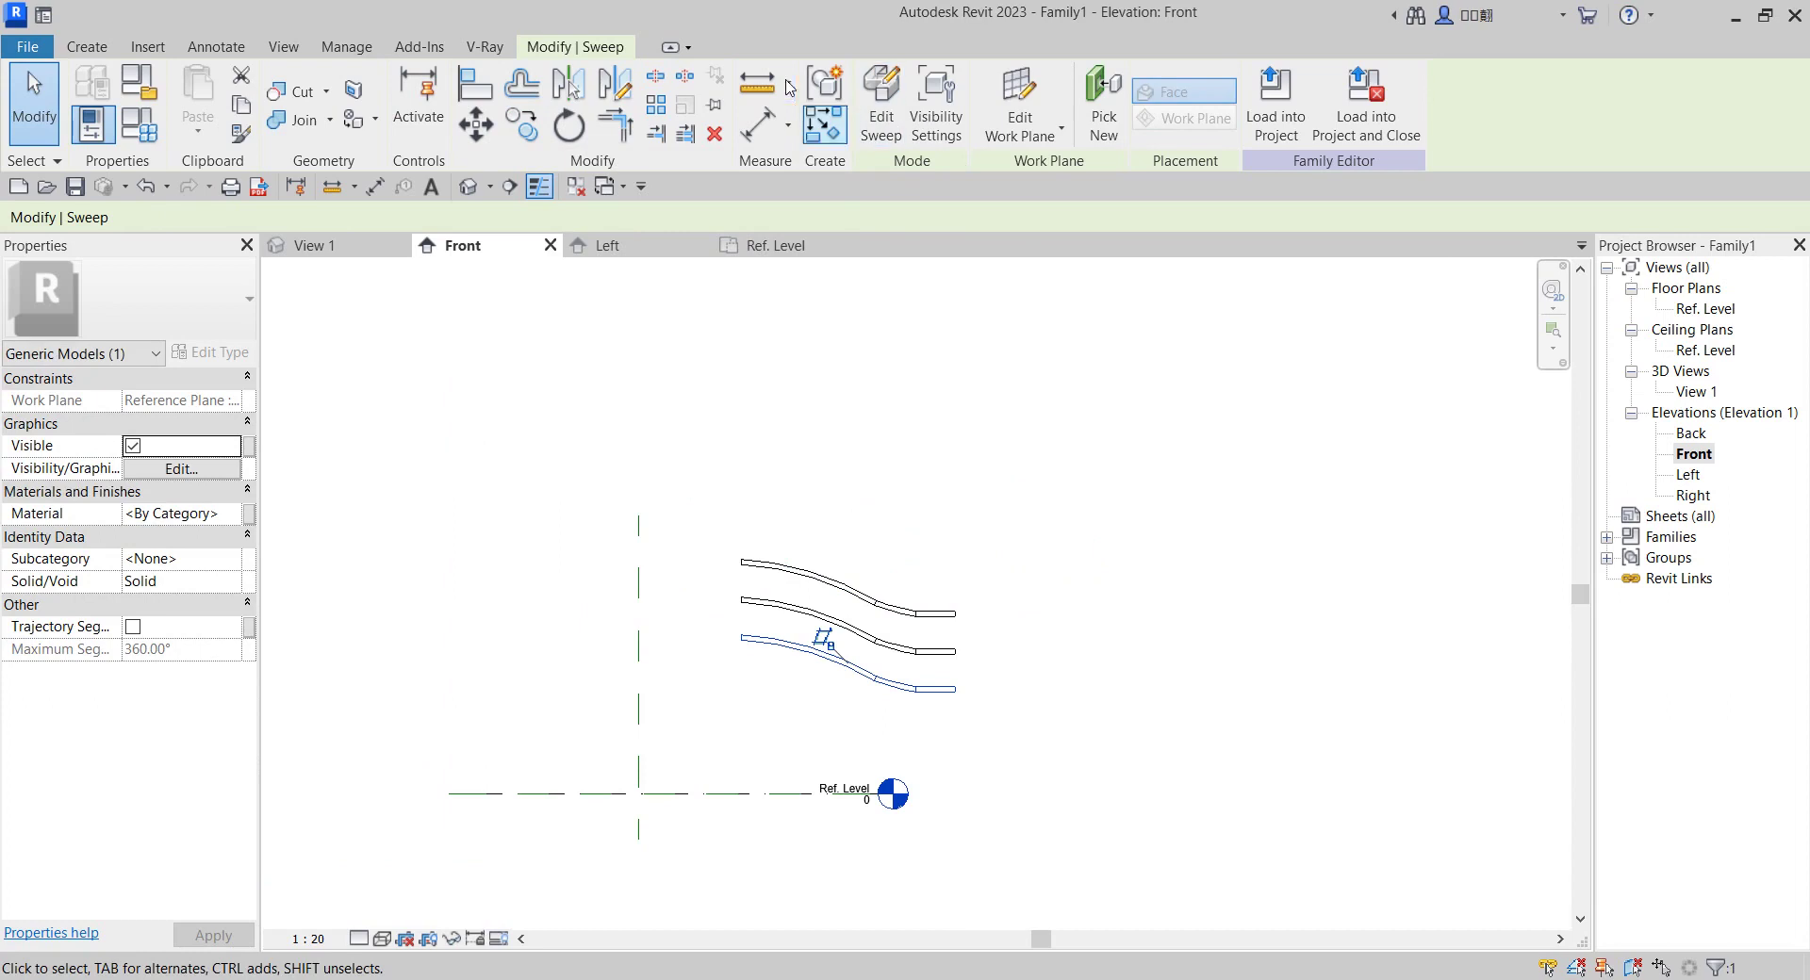
click(883, 106)
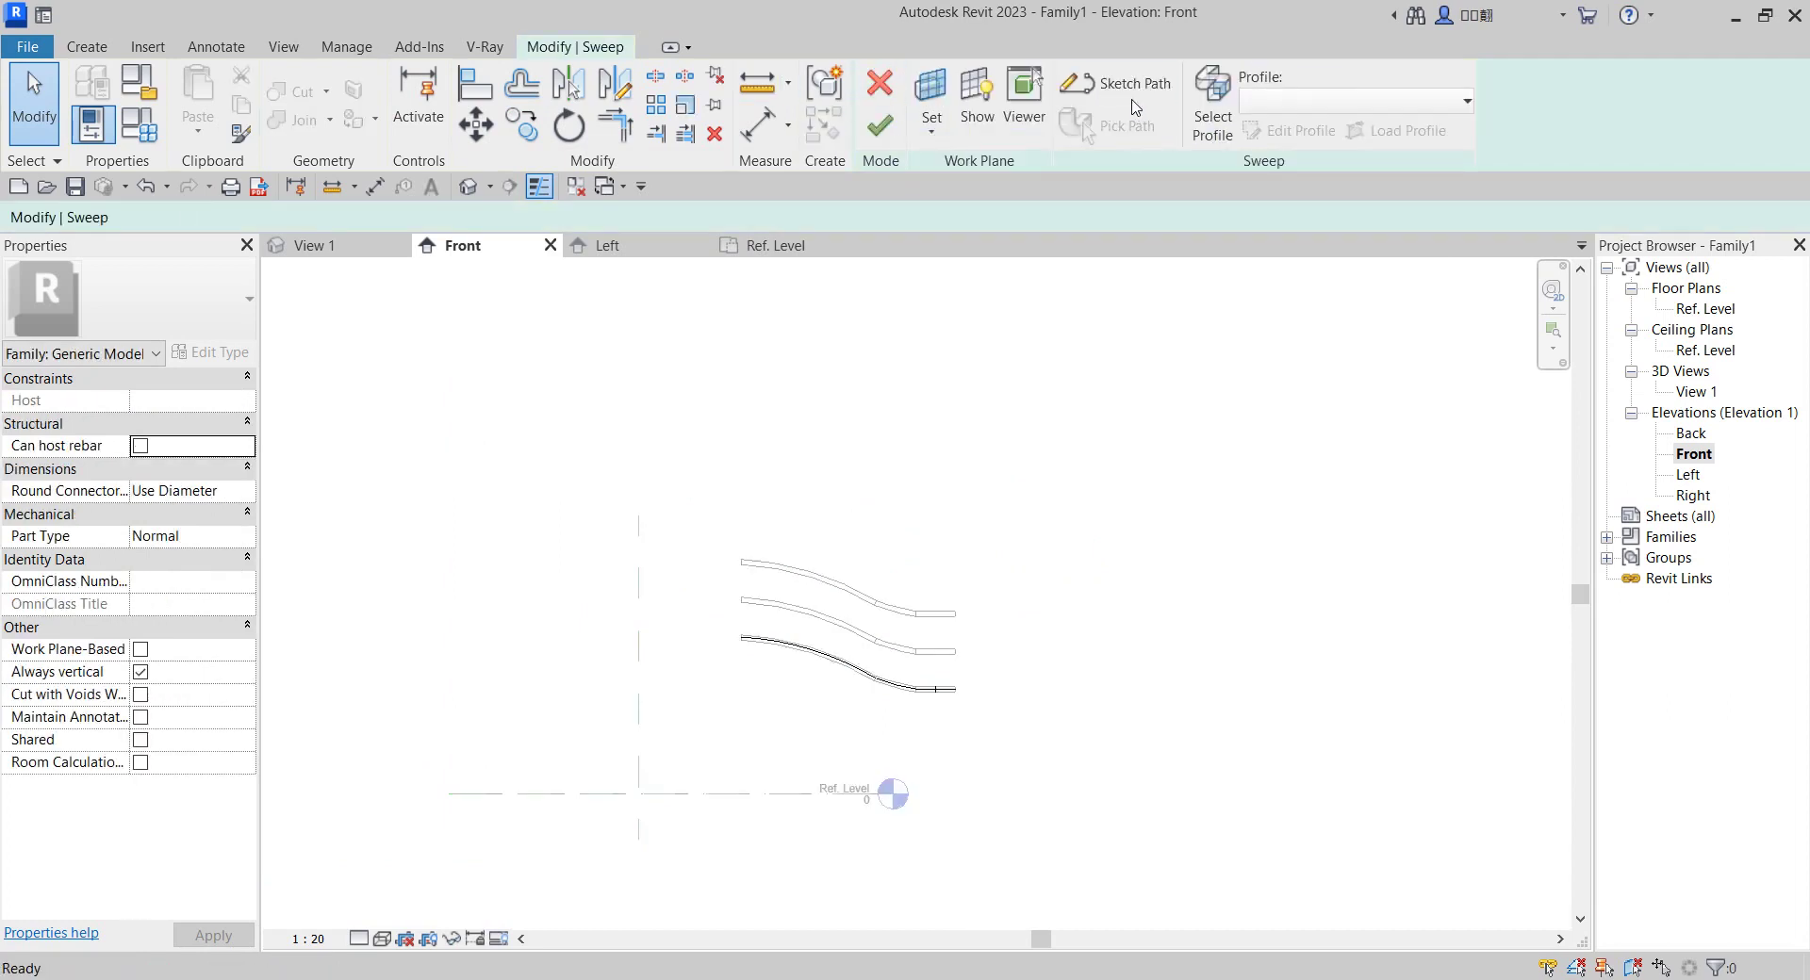
click(1118, 85)
scroll(928, 687, up, 2)
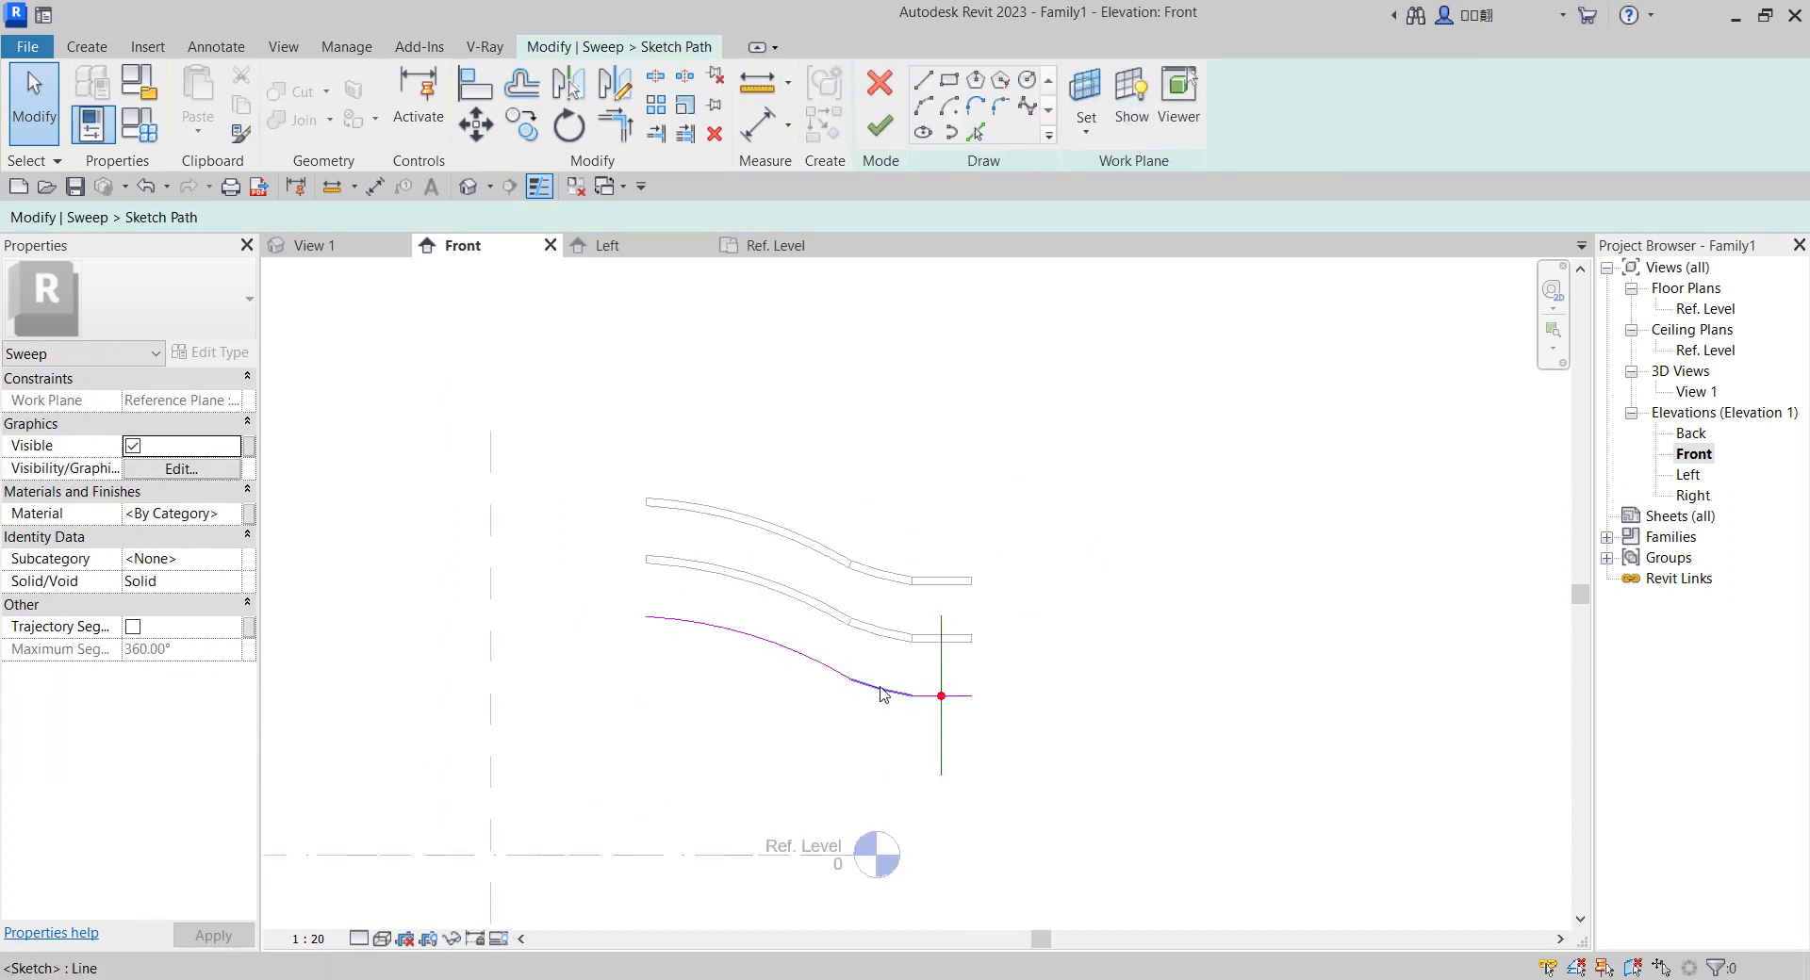
drag(859, 726, 620, 627)
key(Delete)
click(912, 696)
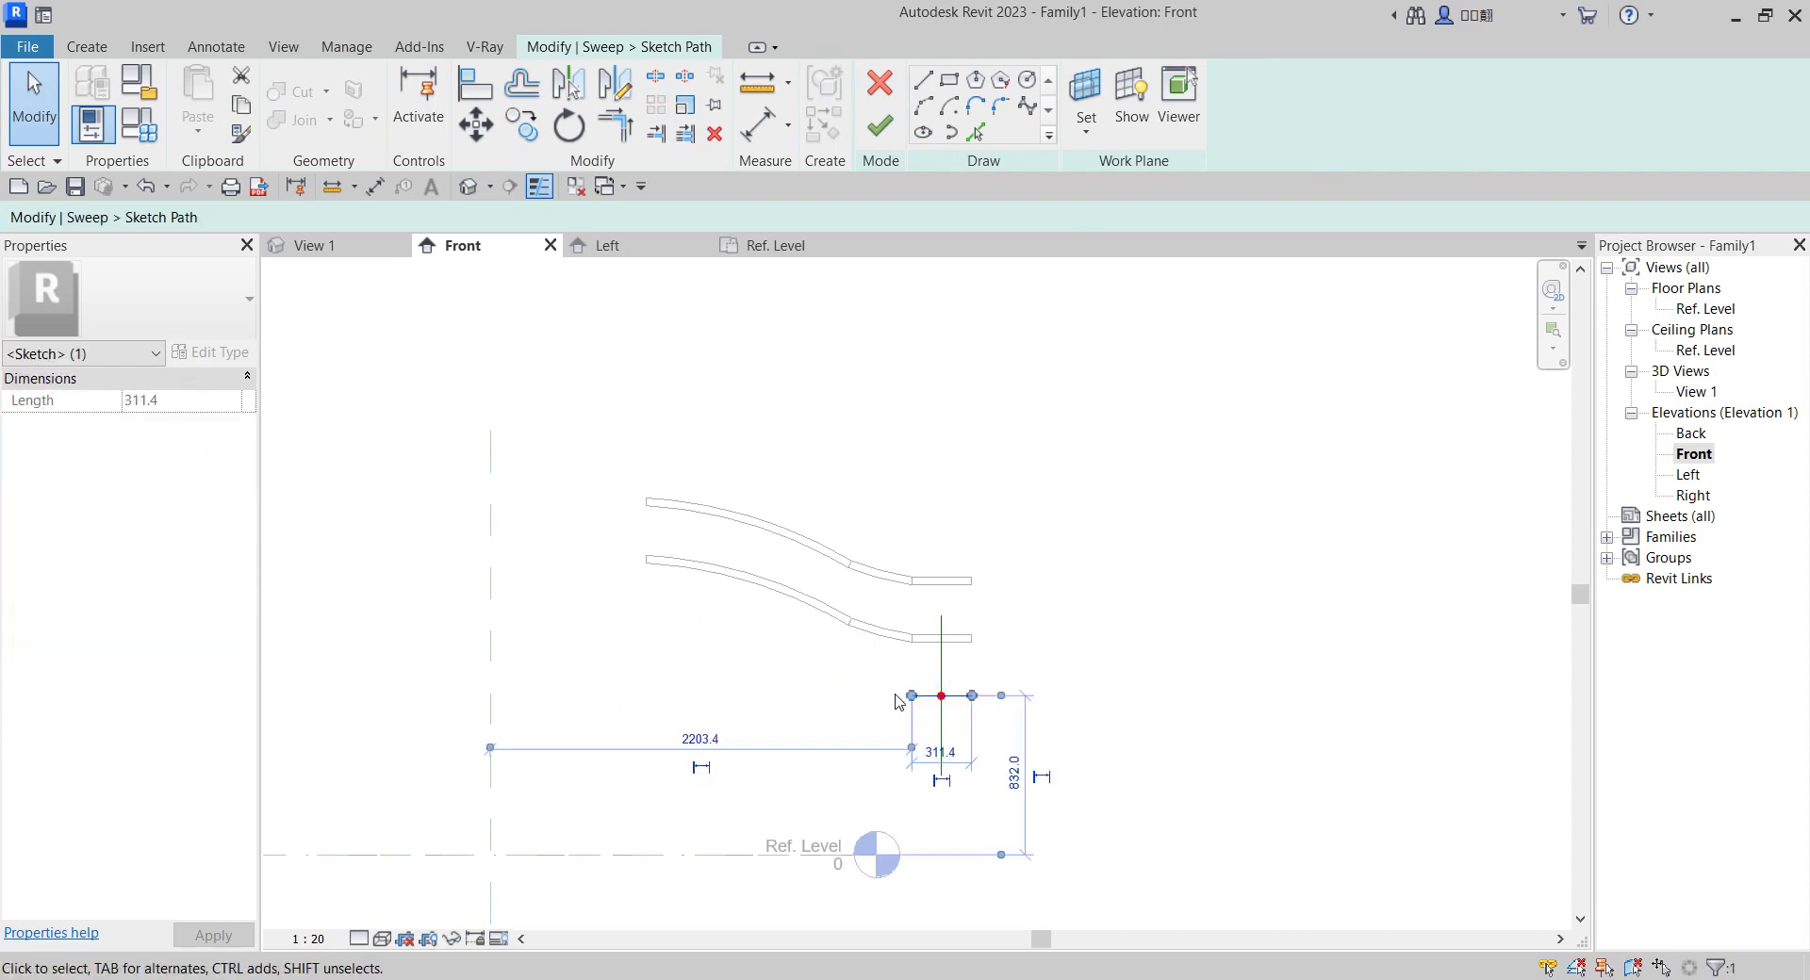
mouse_move(911, 696)
mouse_down()
mouse_move(630, 688)
mouse_move(659, 714)
mouse_up()
scroll(934, 708, up, 2)
click(1193, 625)
Finish the straight bottom rail and nudge it up slightly.
click(877, 129)
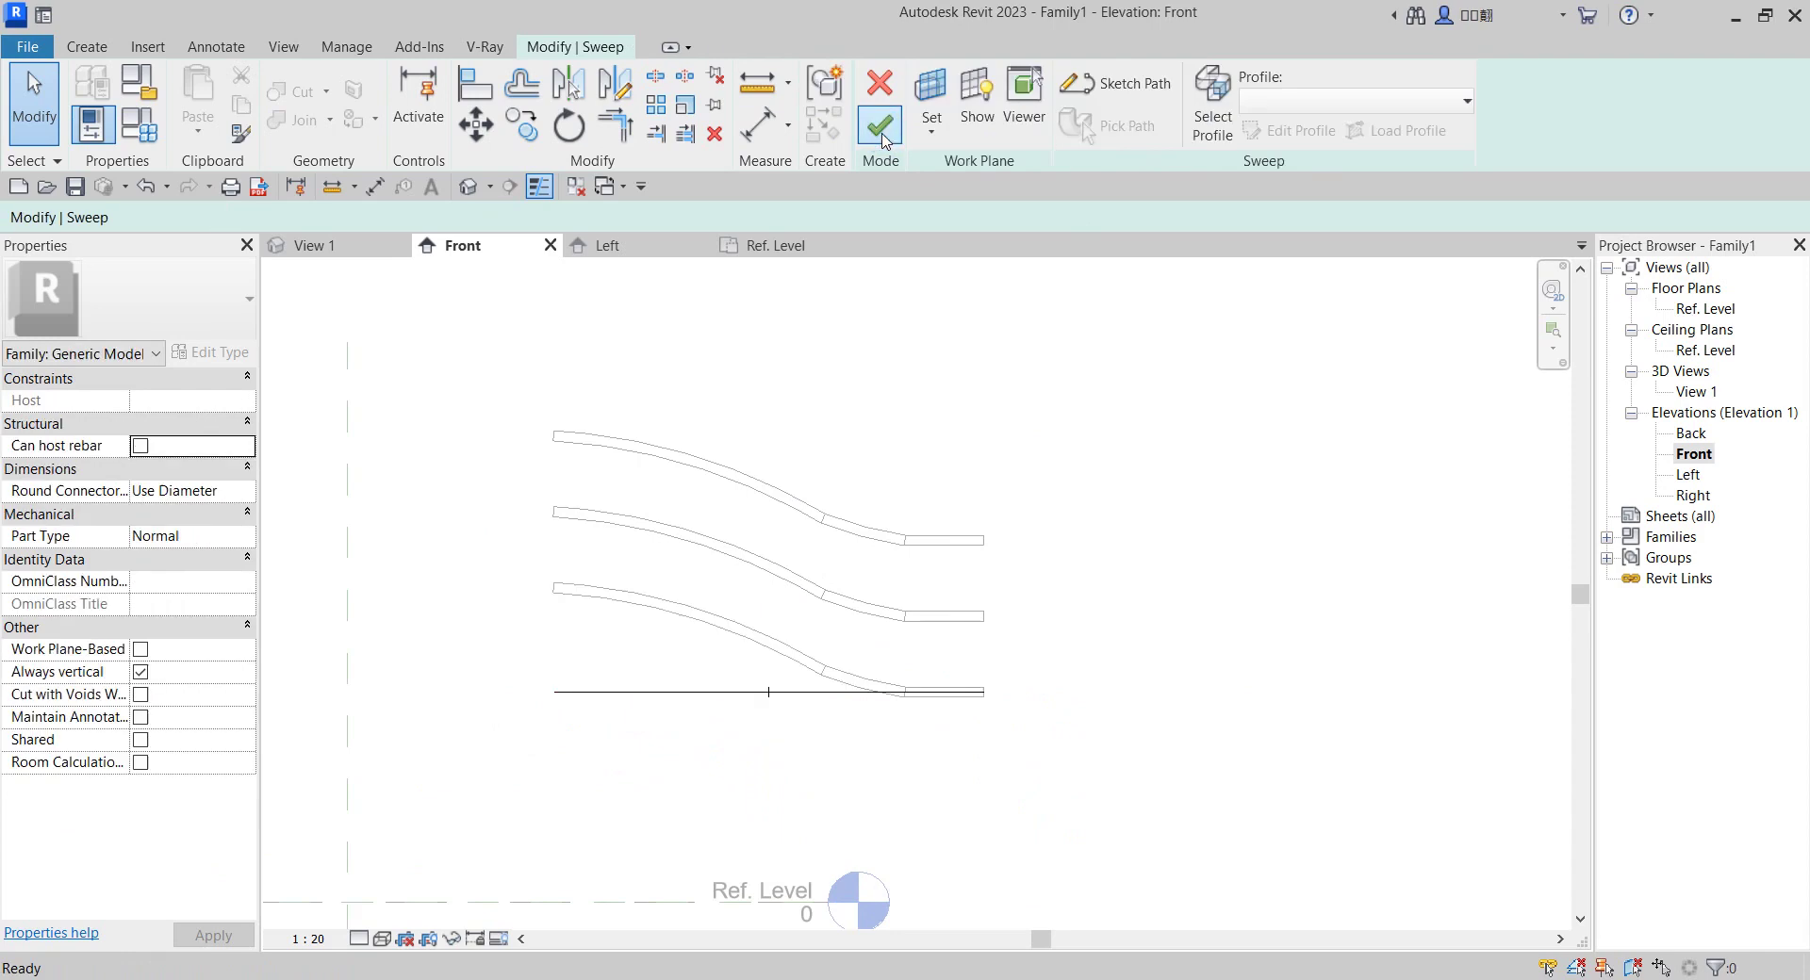
click(877, 141)
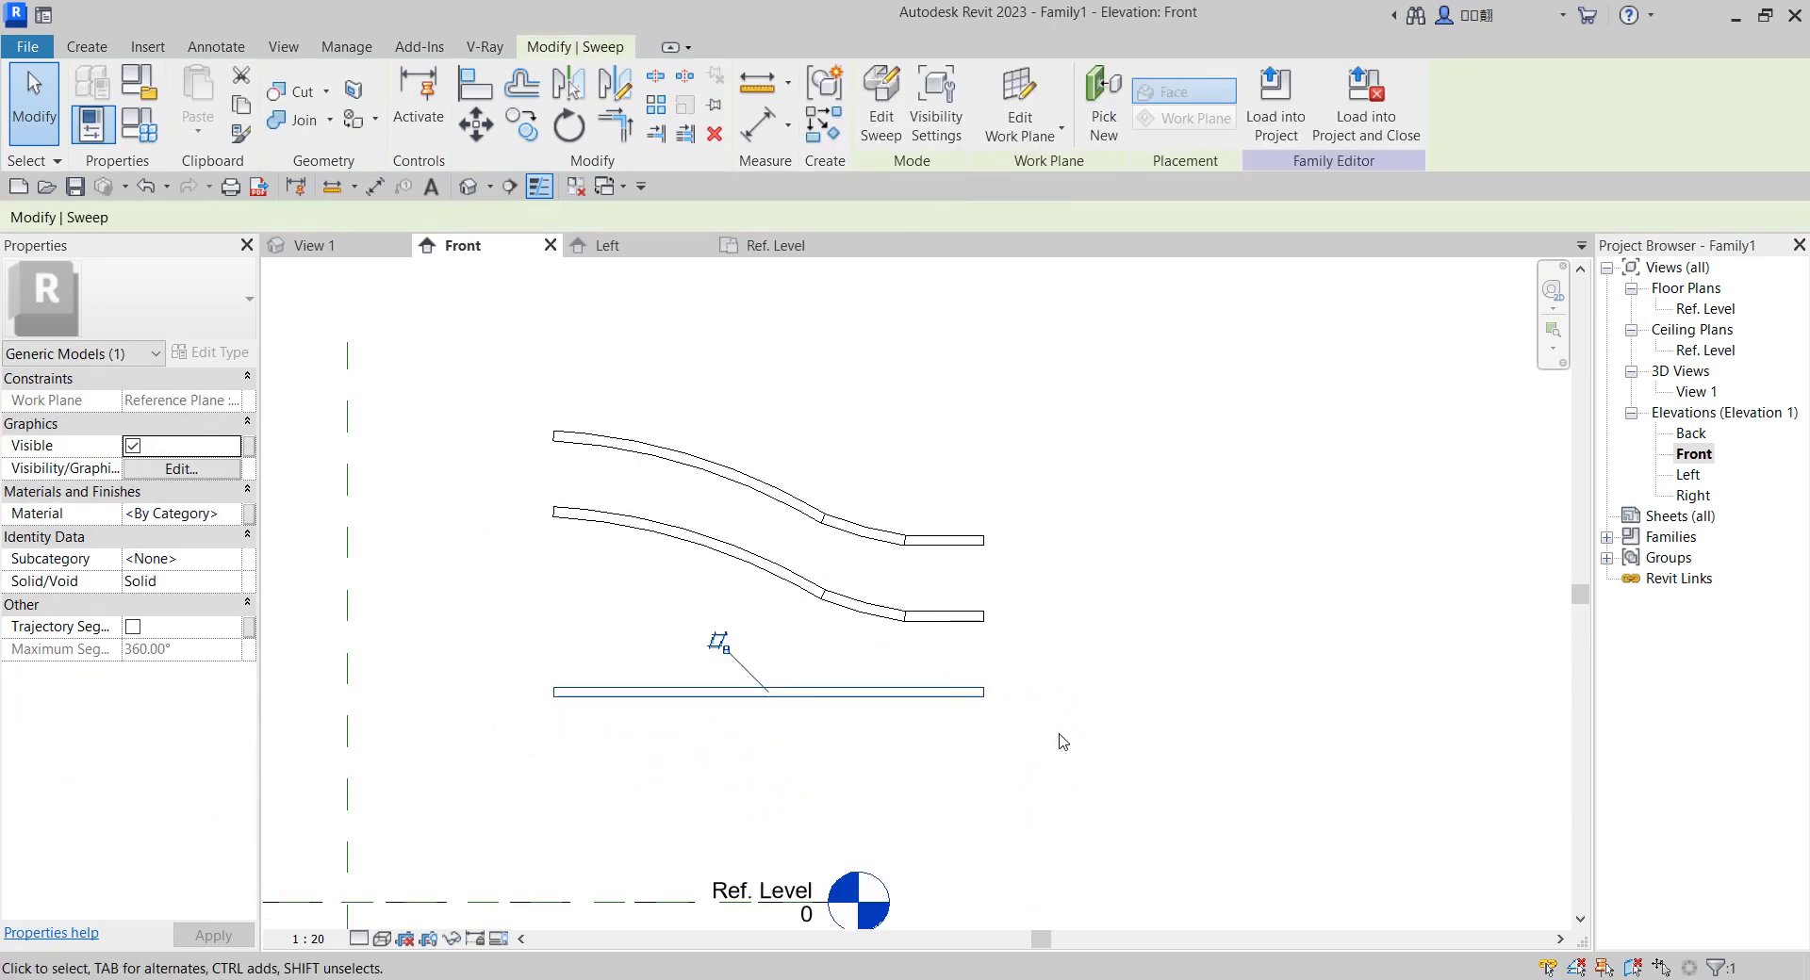
key(Up)
key(Up)
key(Up)
key(Up)
key(Up)
key(Up)
key(Up)
key(Up)
key(Up)
key(Up)
key(Up)
key(Up)
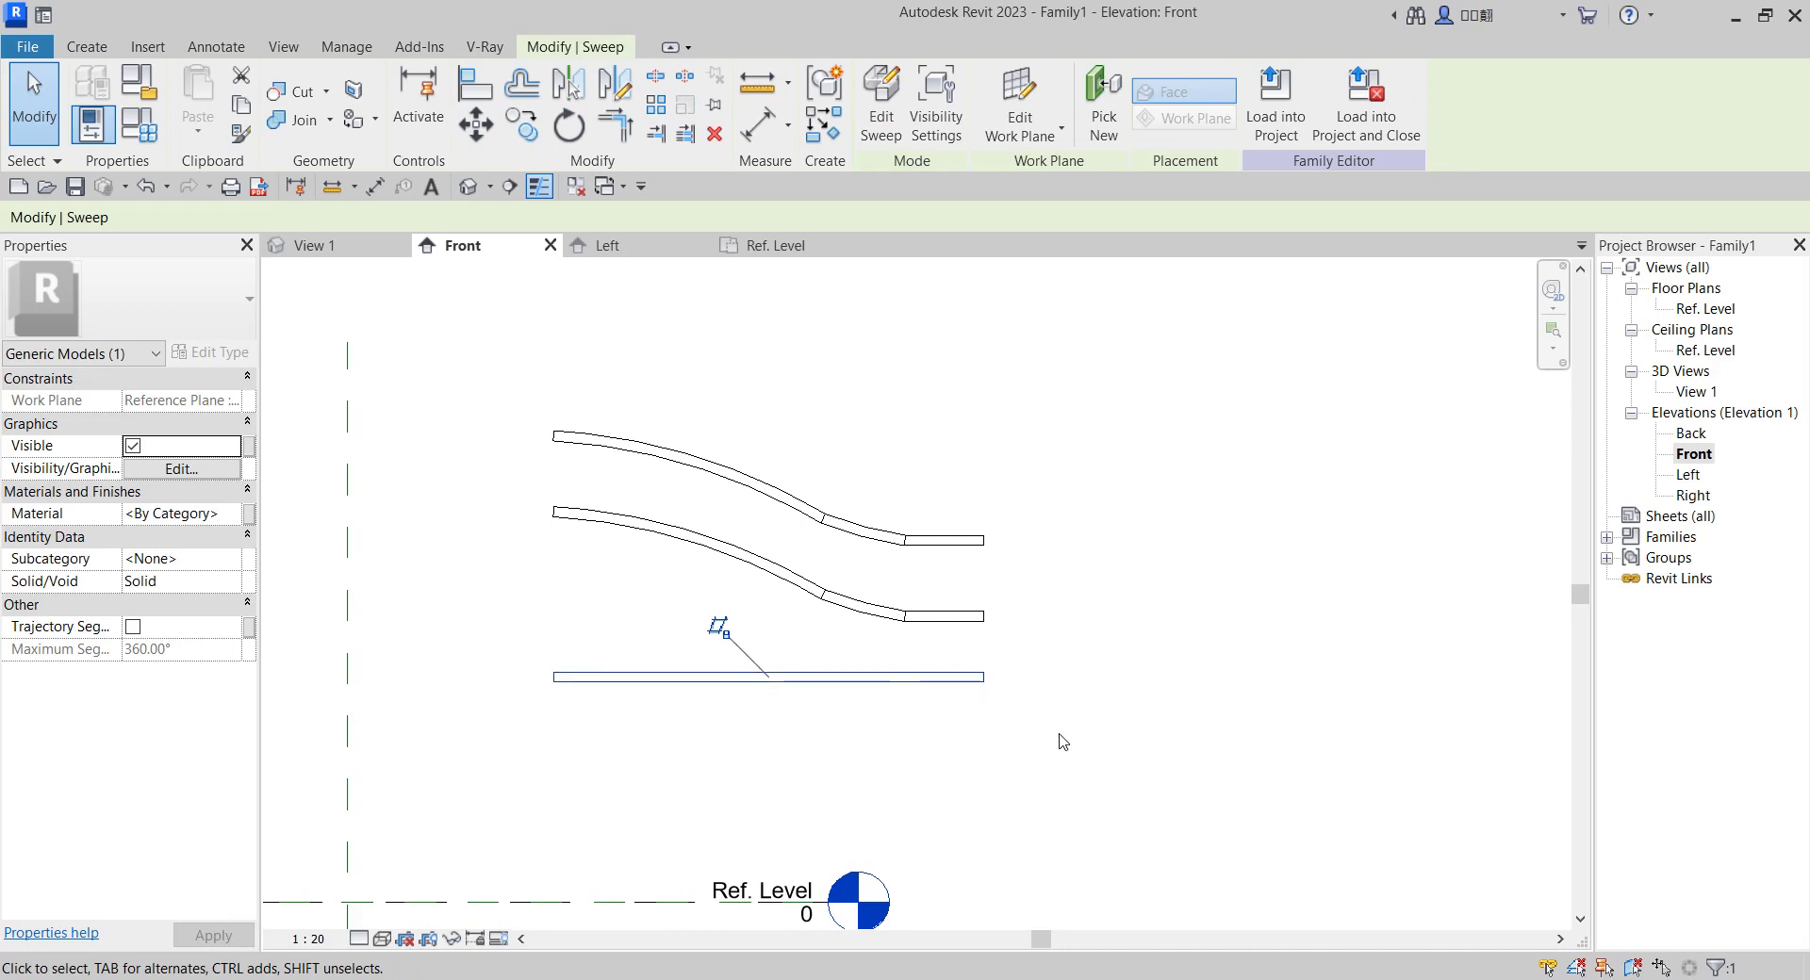
key(Up)
key(Up)
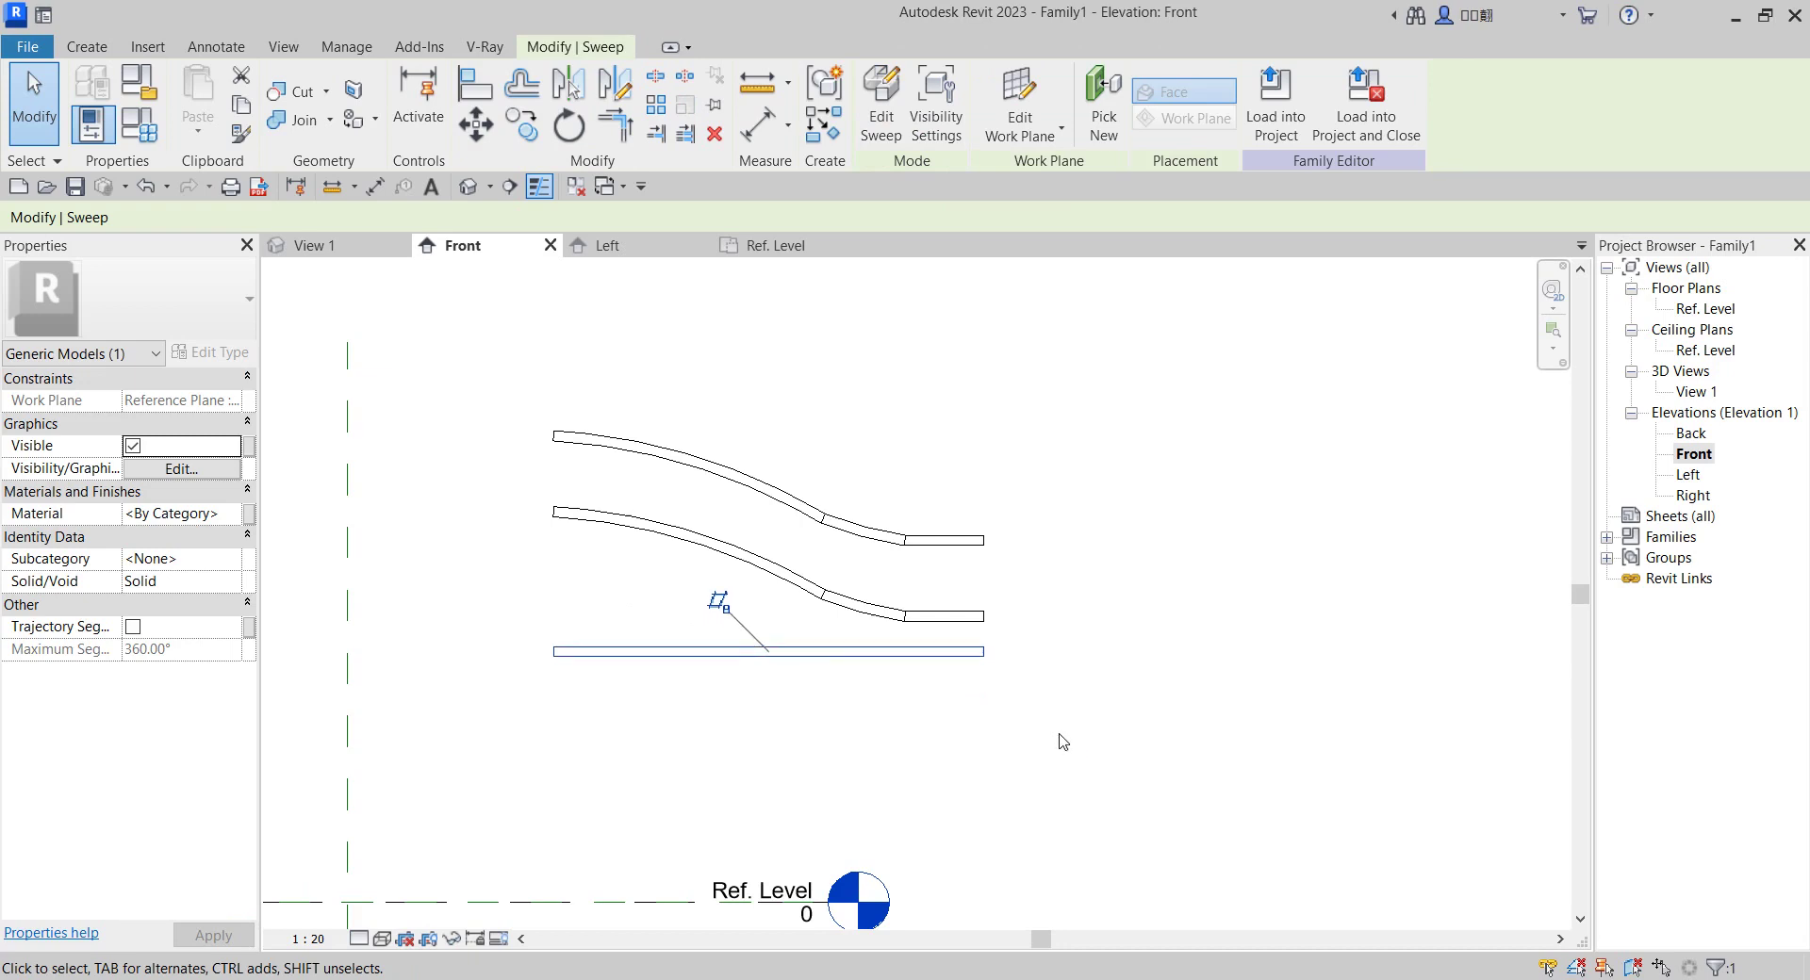
key(Escape)
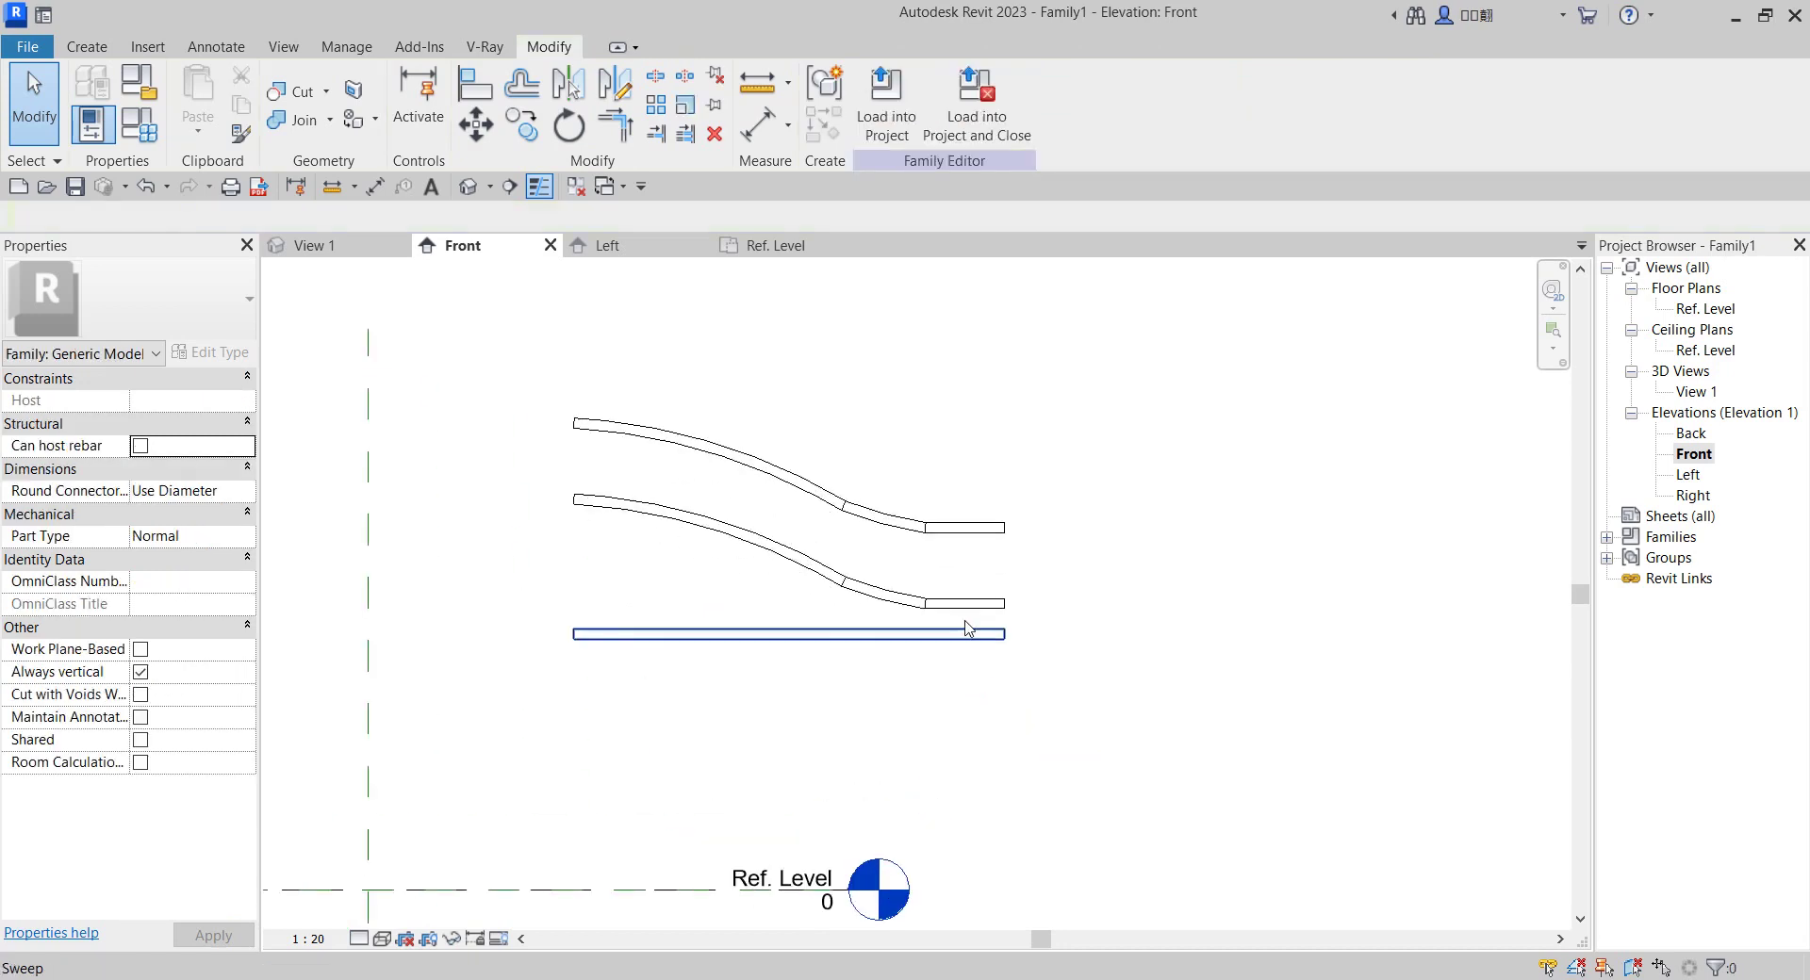
Rotate a copy of the straight bottom rail 90° into a vertical member.
click(967, 636)
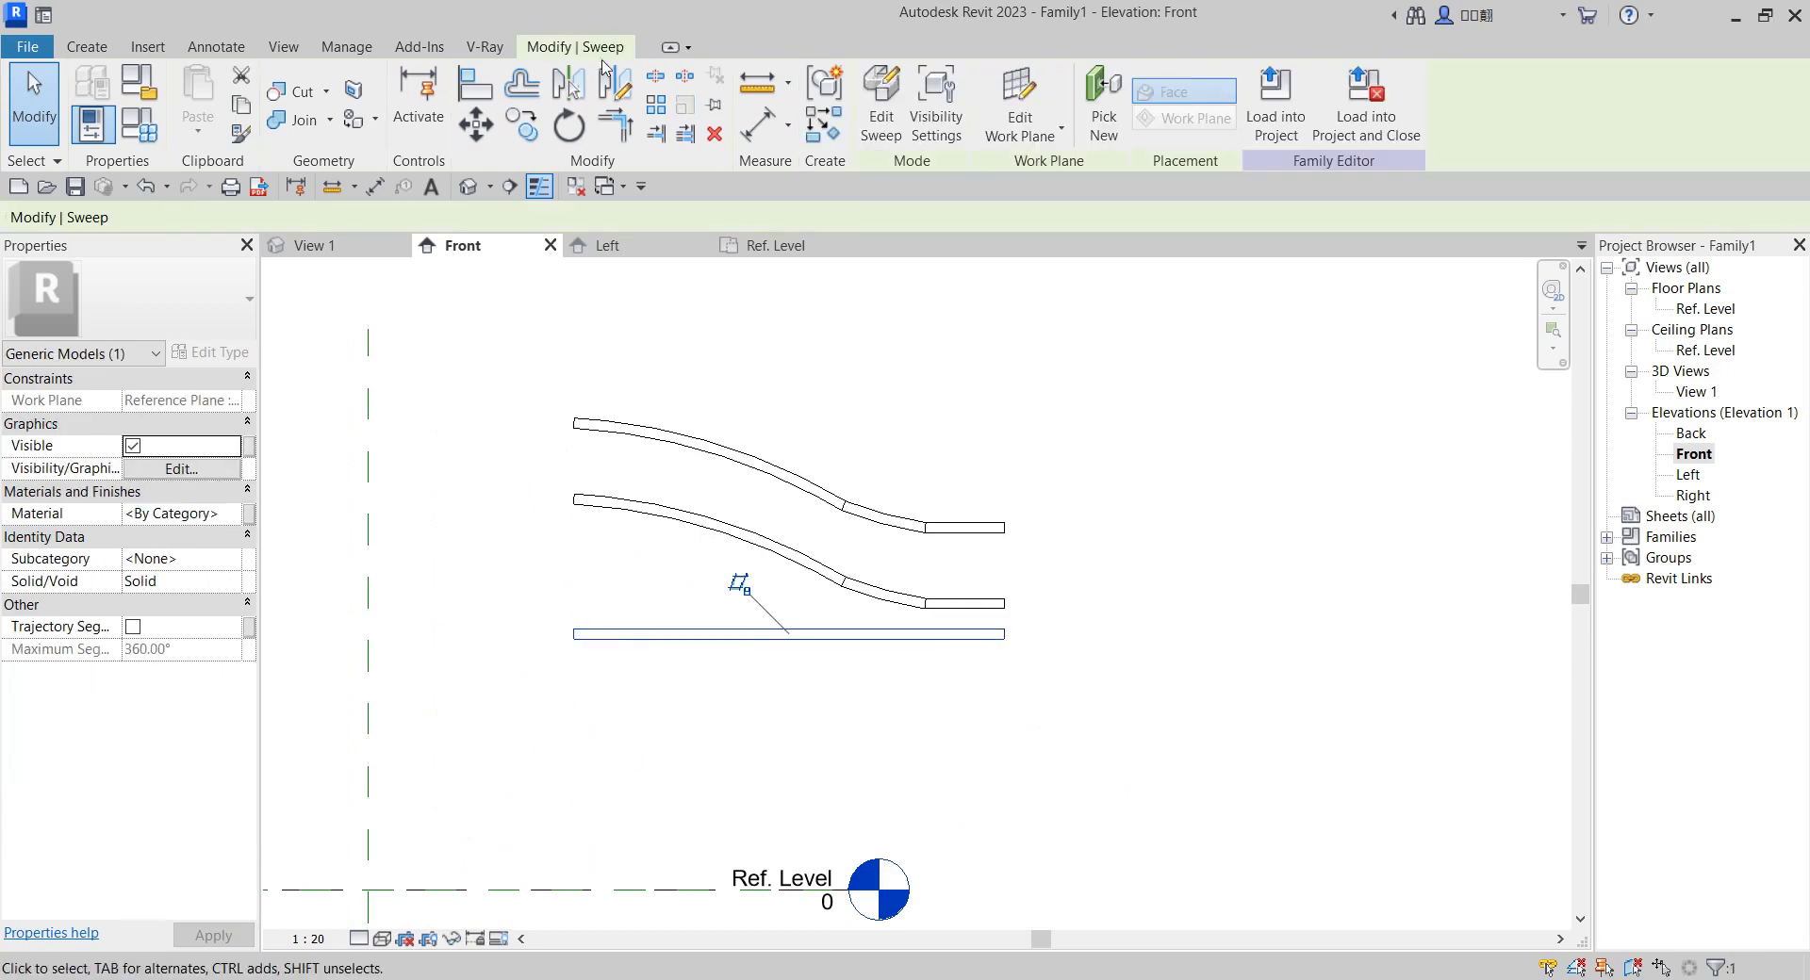
click(568, 124)
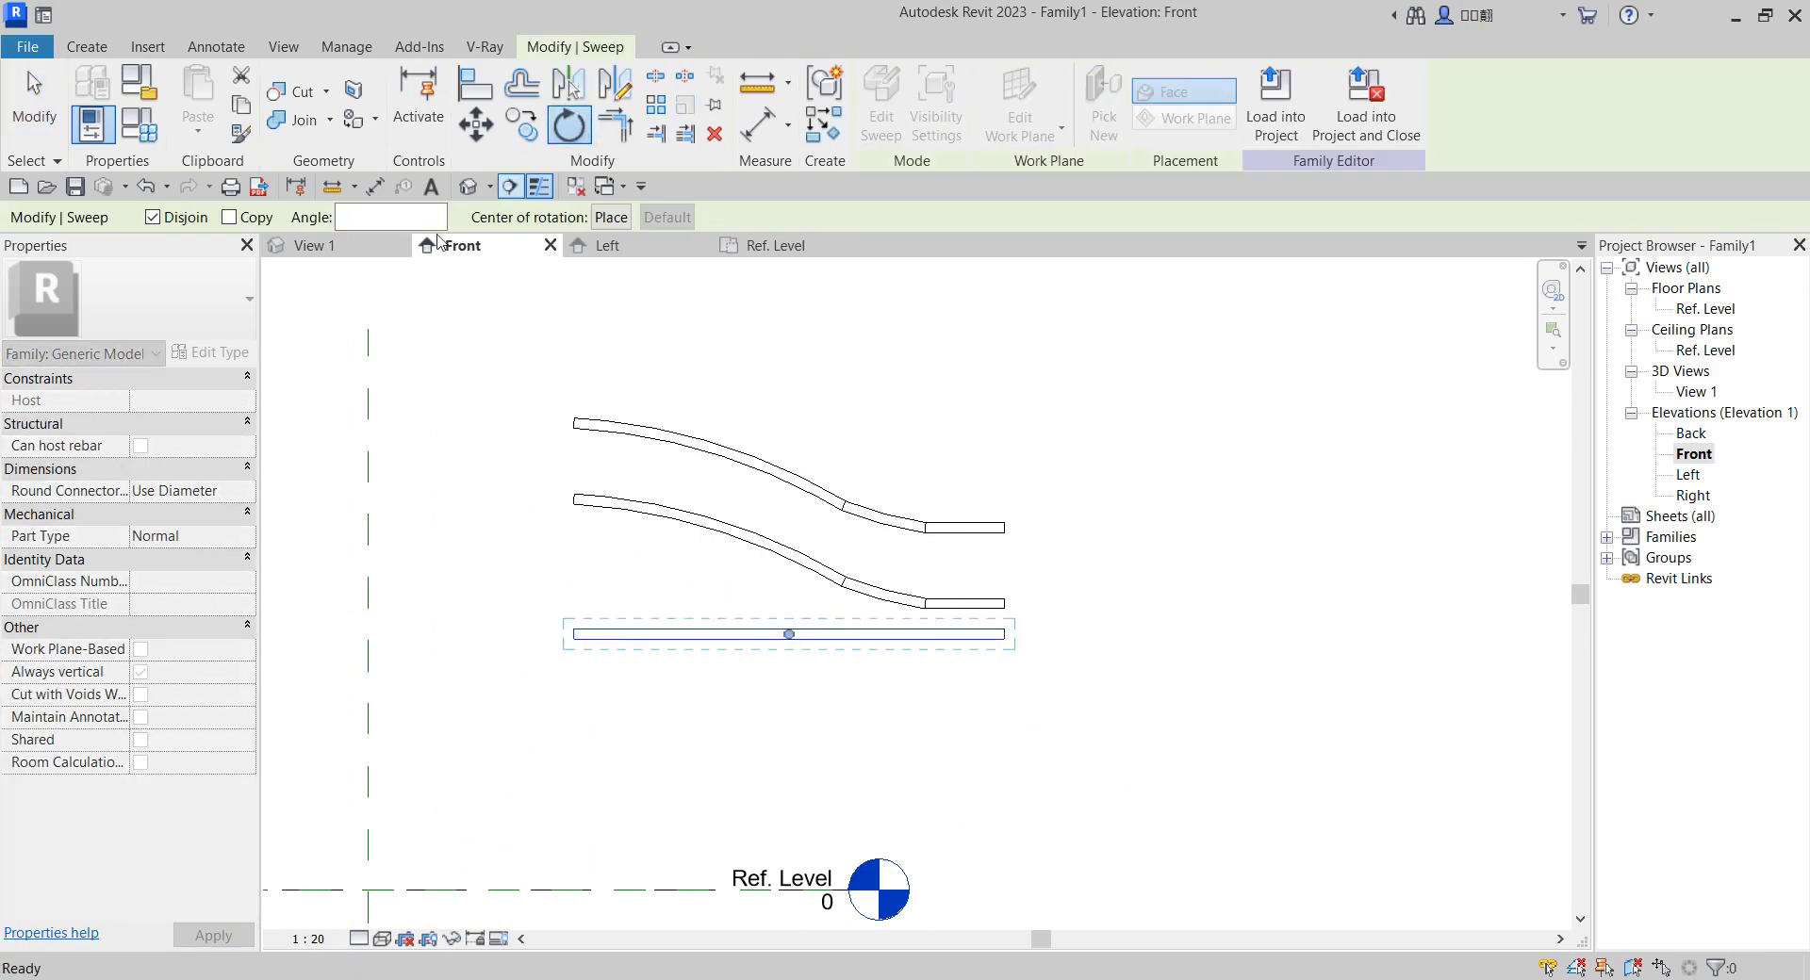
click(227, 218)
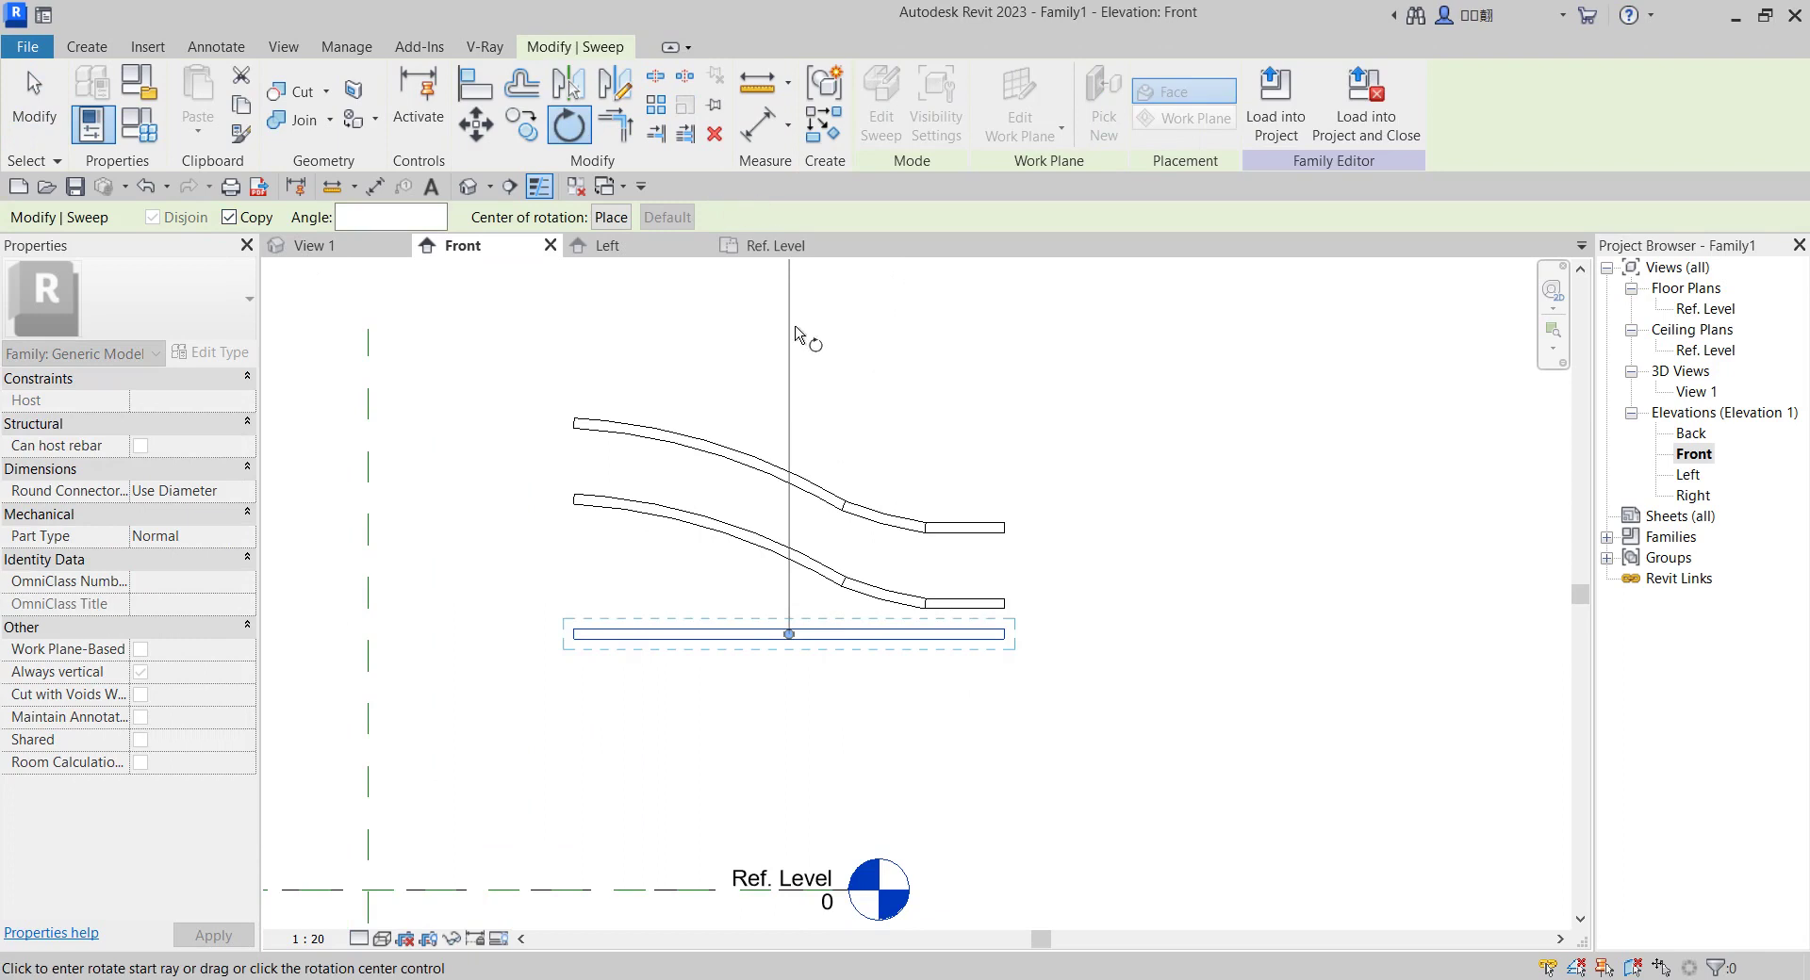
click(794, 335)
click(1168, 627)
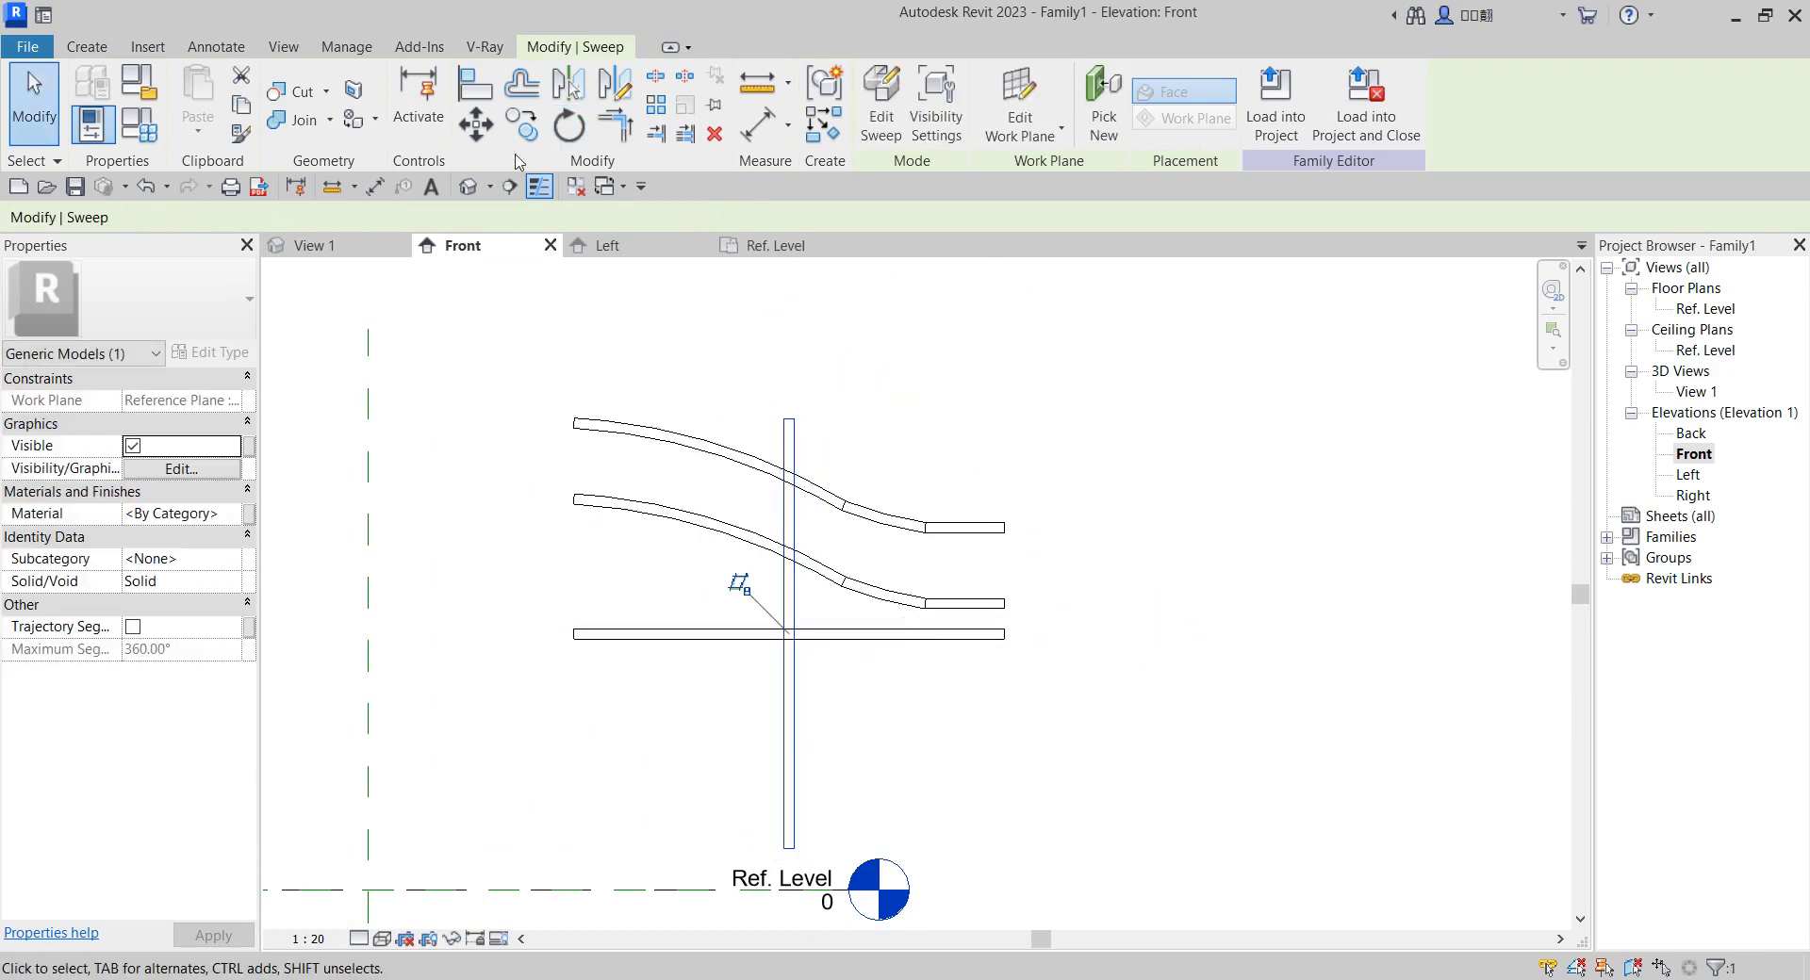
Move the vertical member to the rails' left end as the left post.
click(476, 123)
click(788, 846)
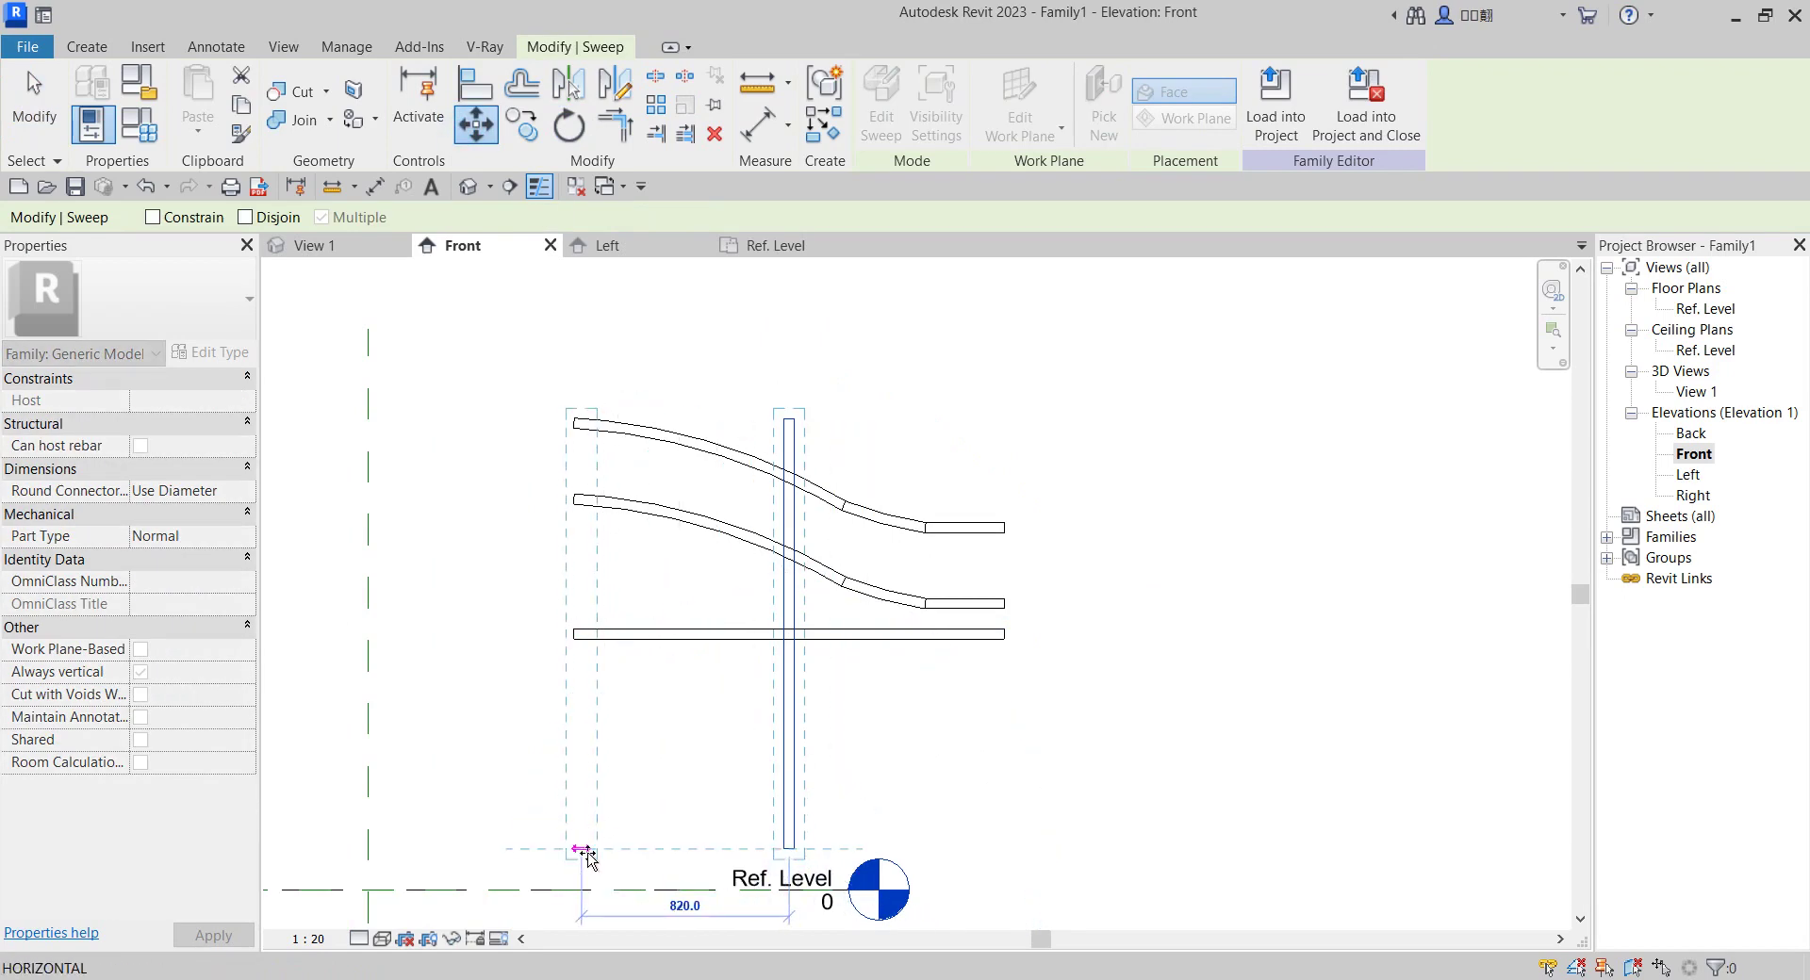
click(576, 850)
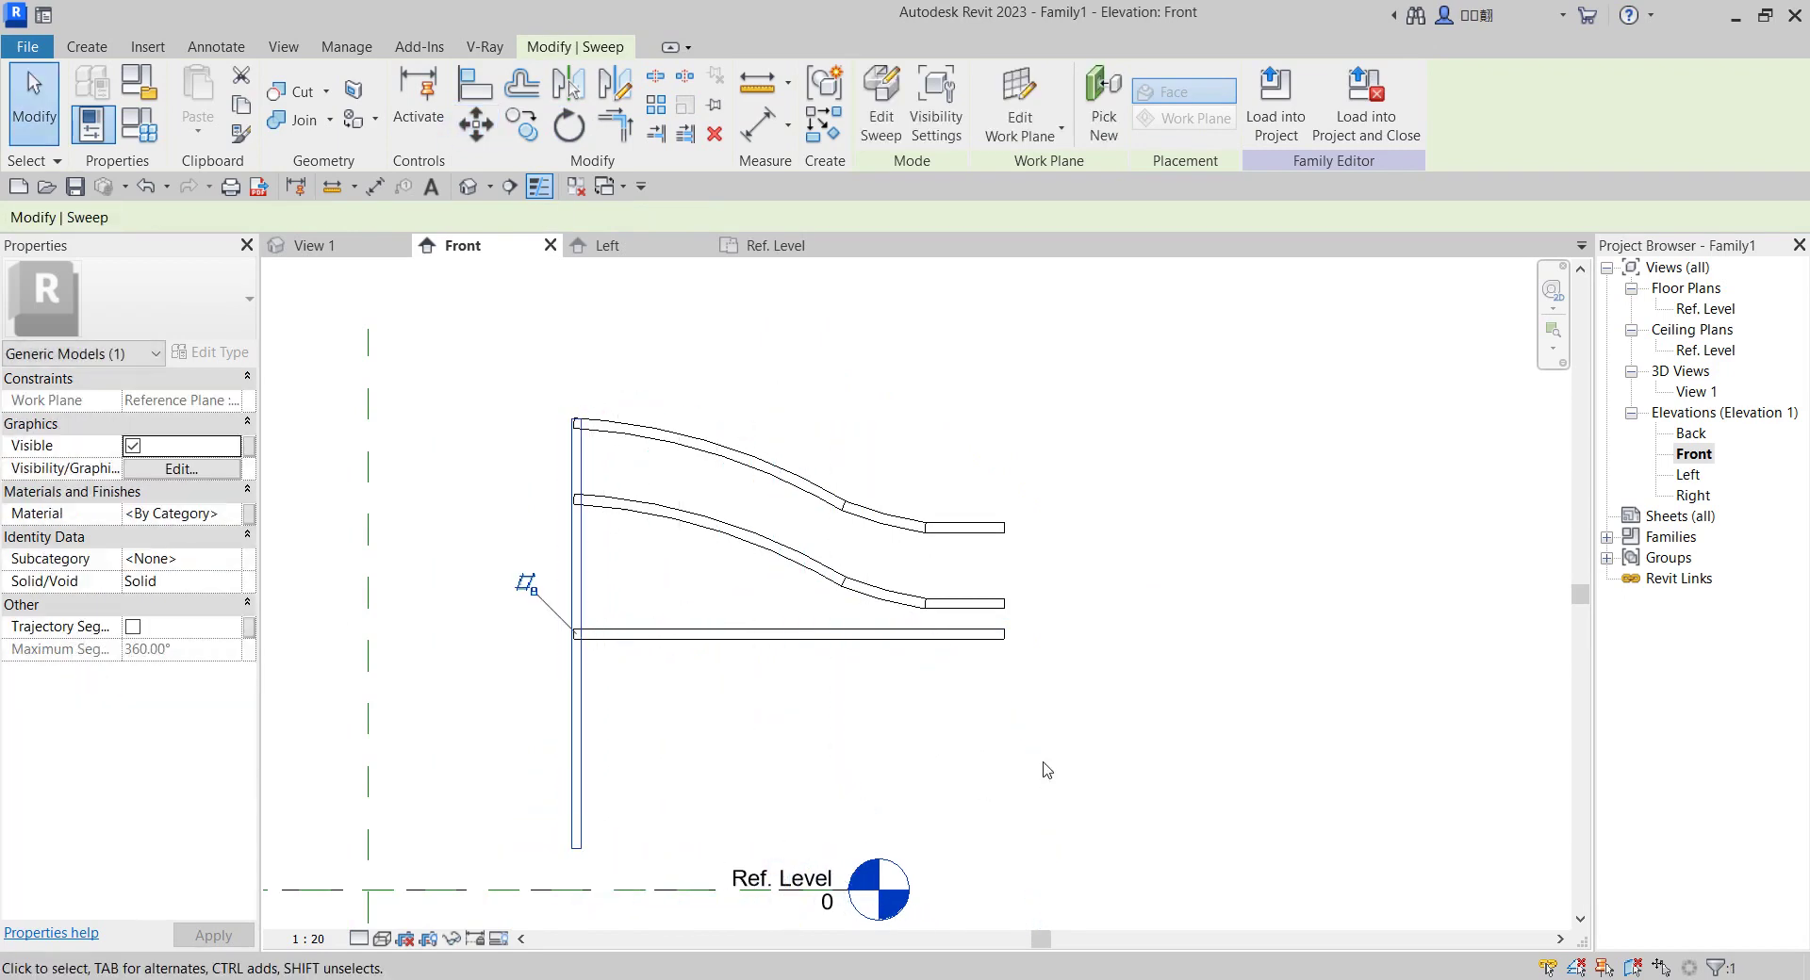
key(Right)
key(Right)
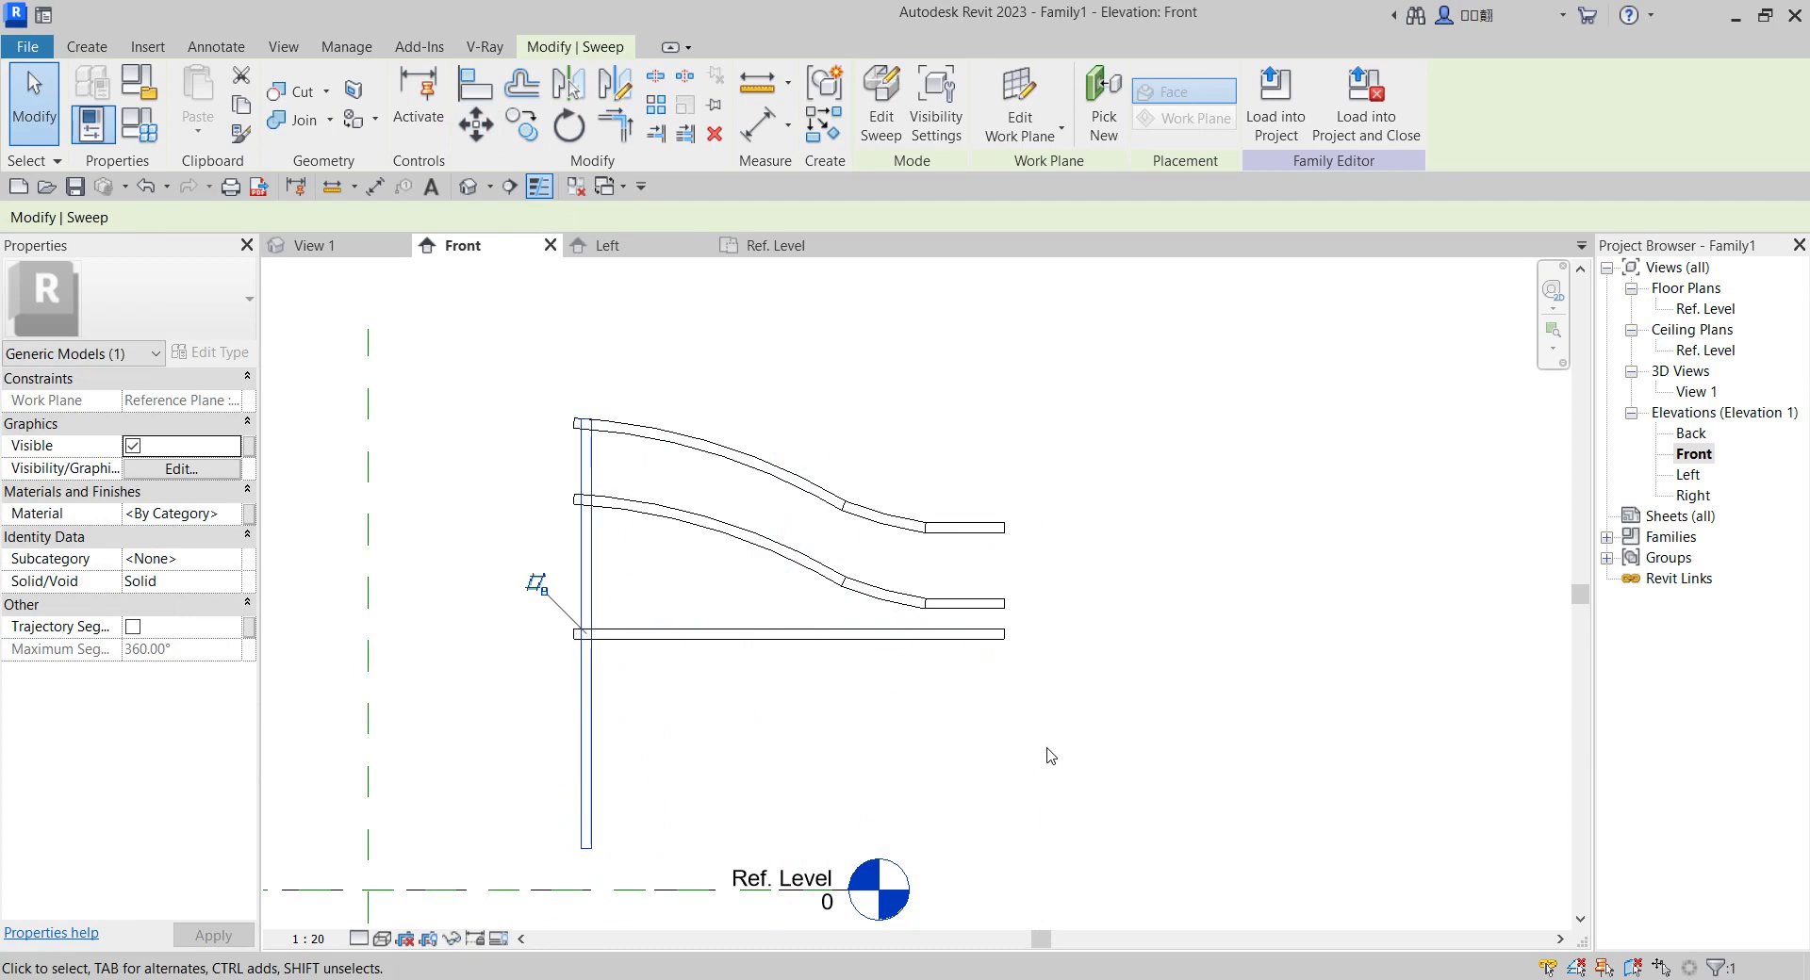
key(Left)
key(Left)
click(1148, 695)
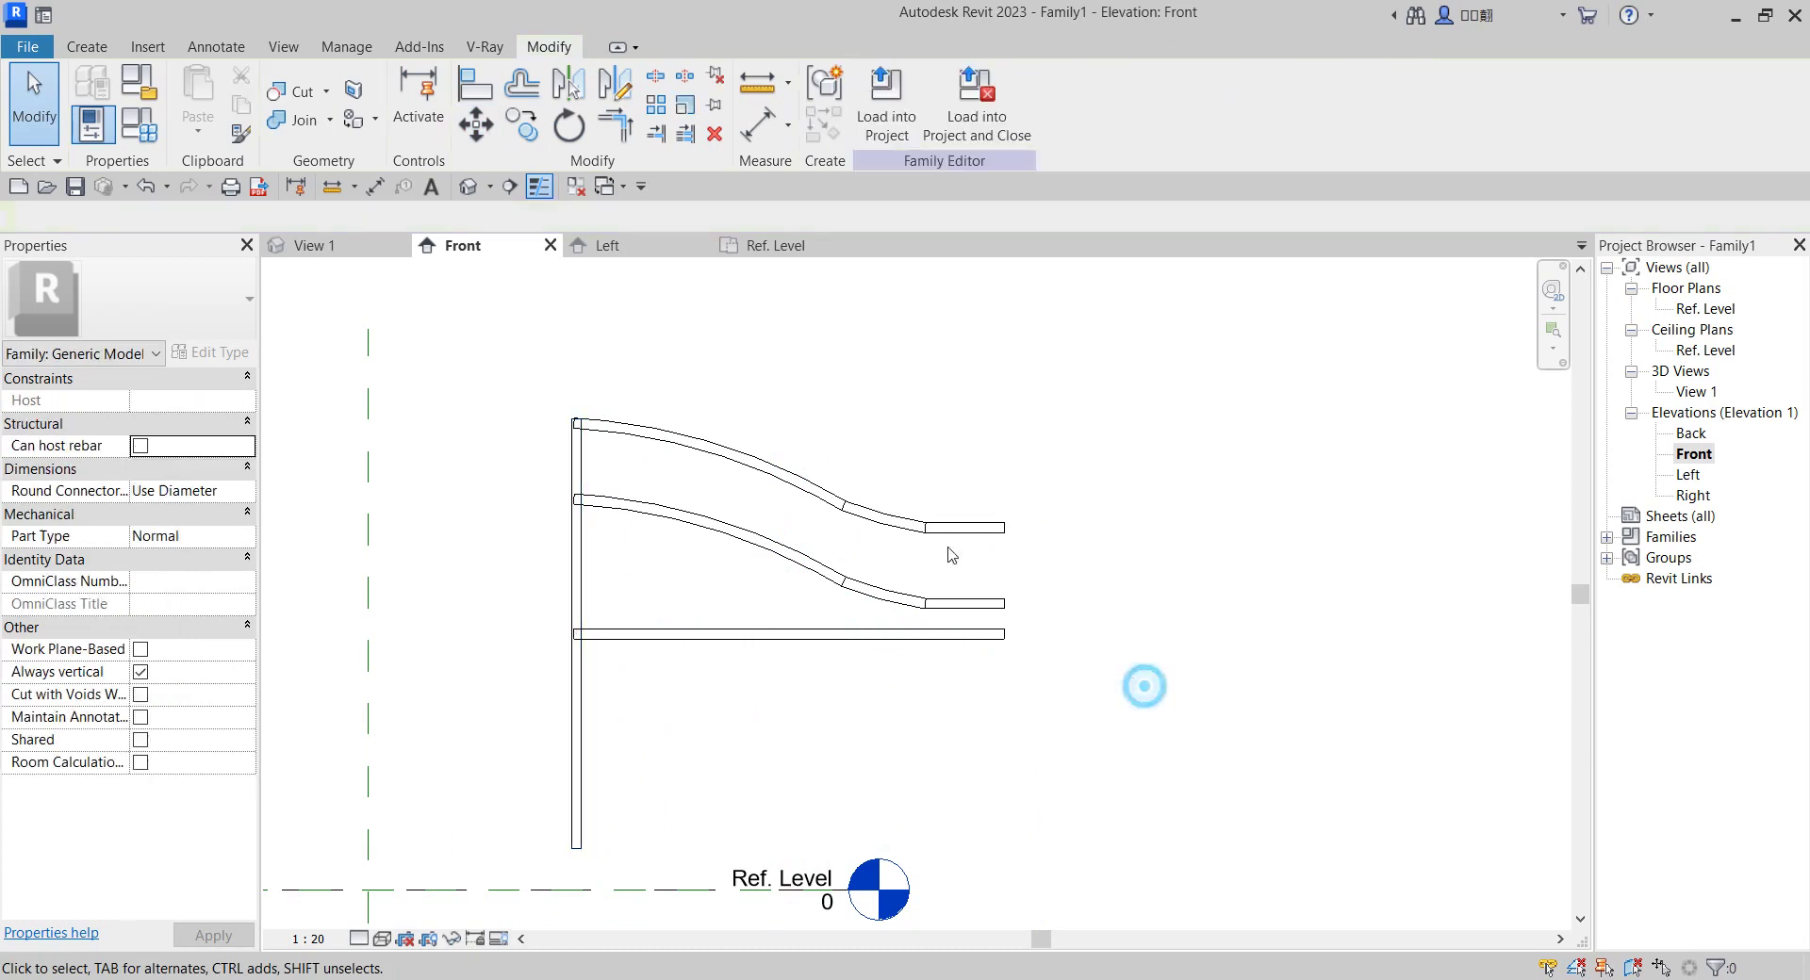
scroll(788, 678, down, 1)
scroll(705, 700, up, 1)
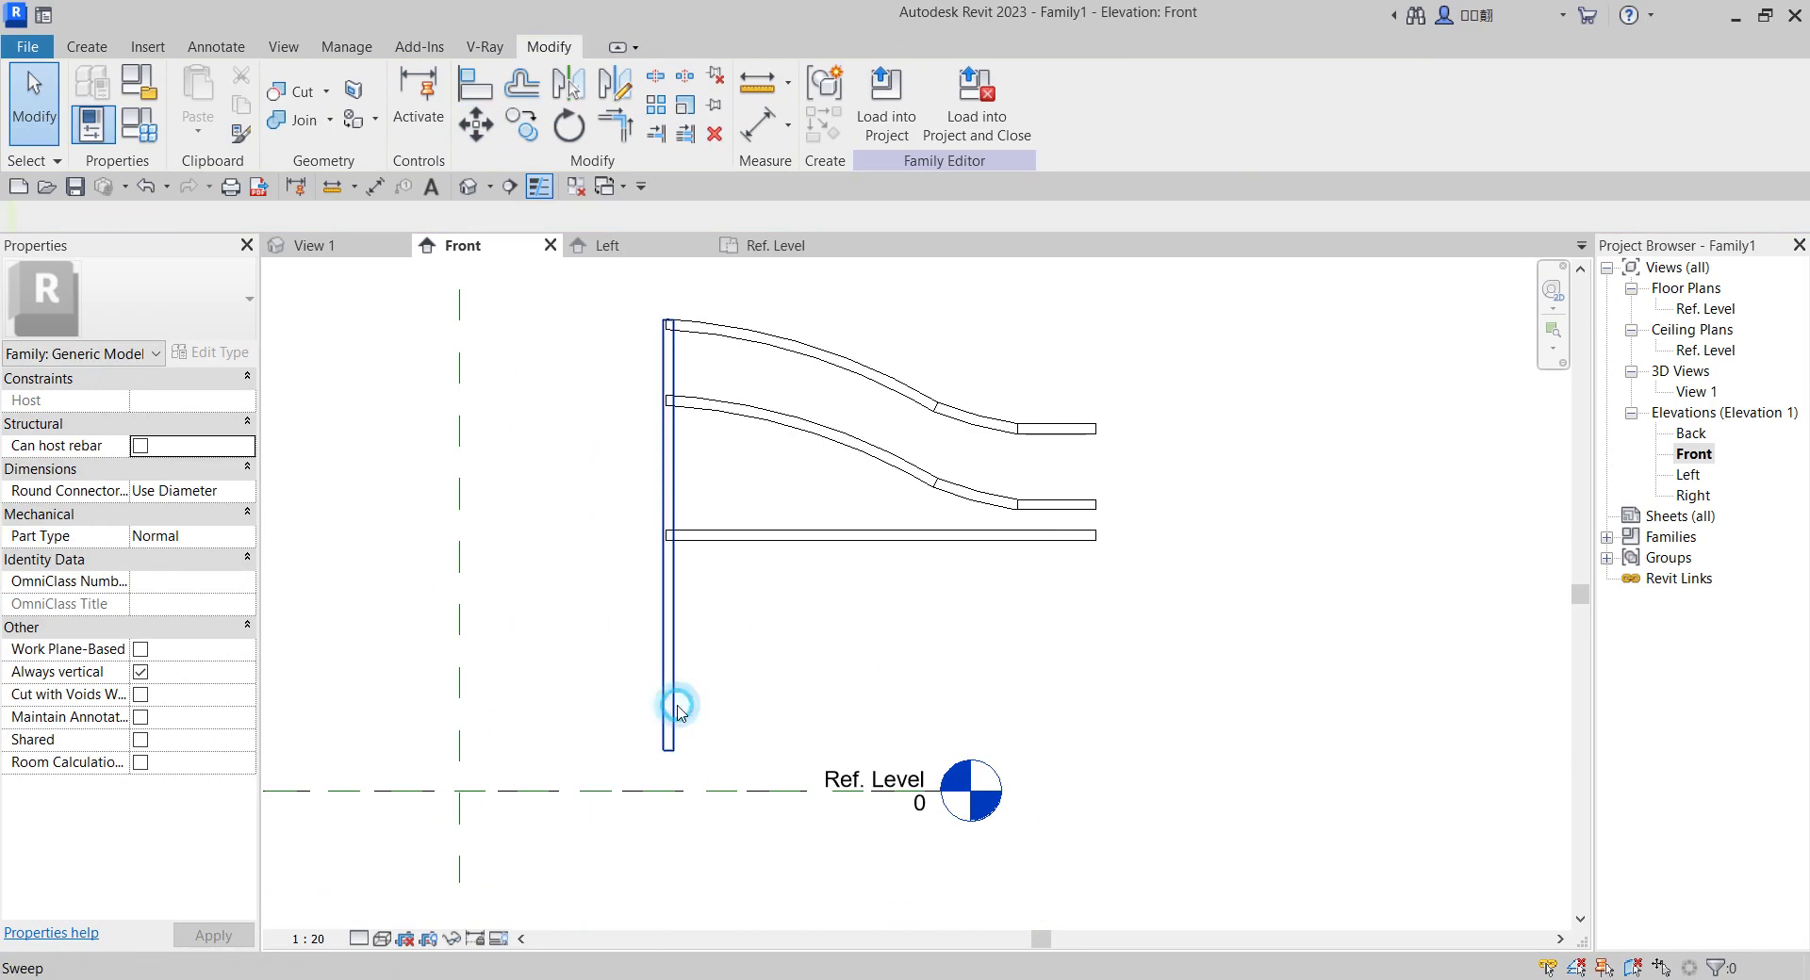
Copy the left post to the rails' right end.
click(672, 709)
click(475, 123)
click(517, 131)
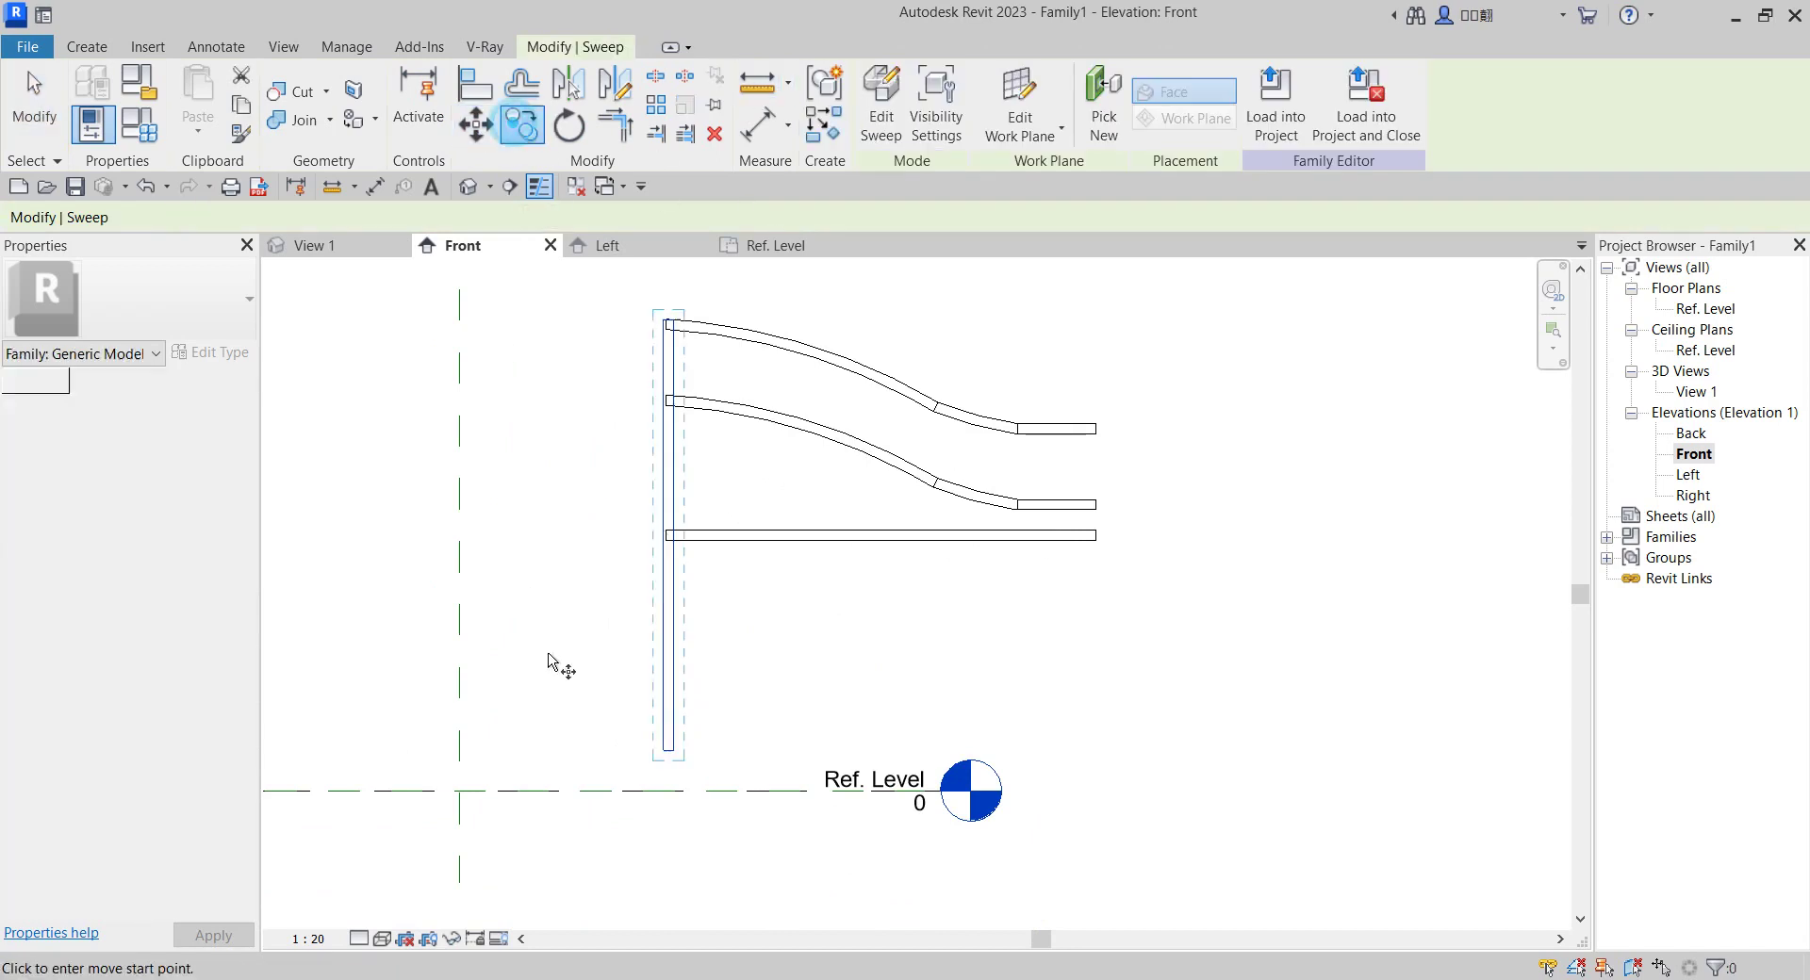
click(668, 752)
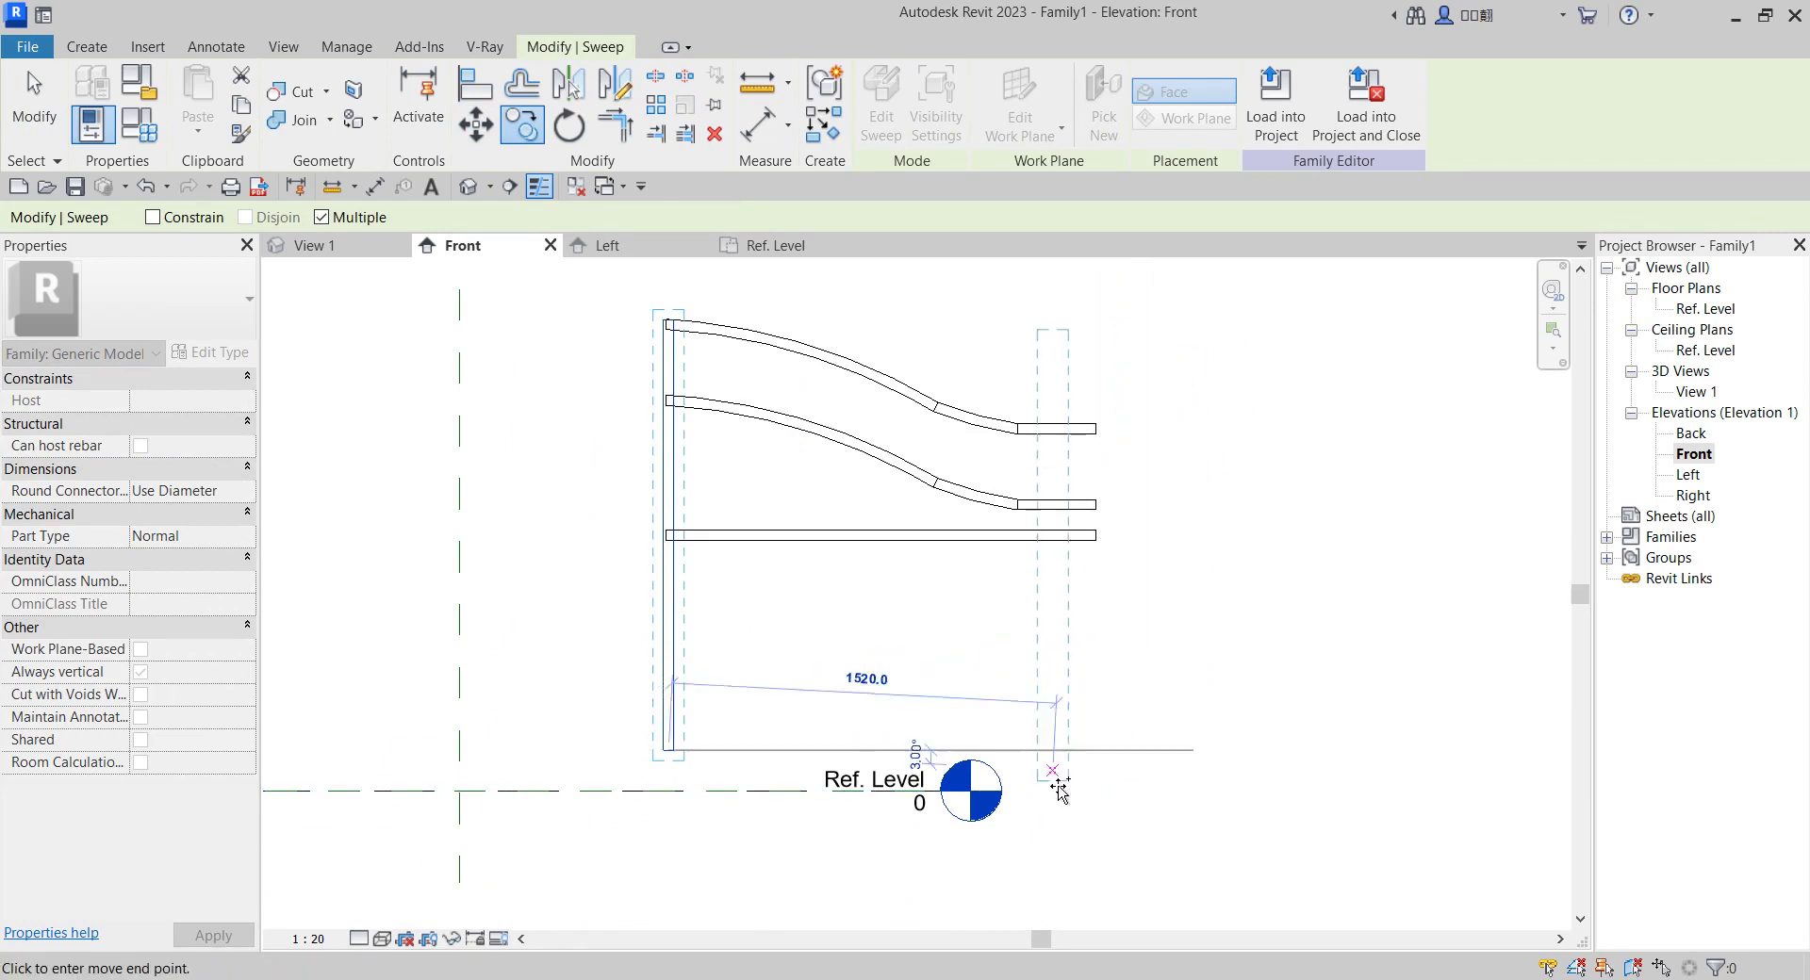
click(1090, 749)
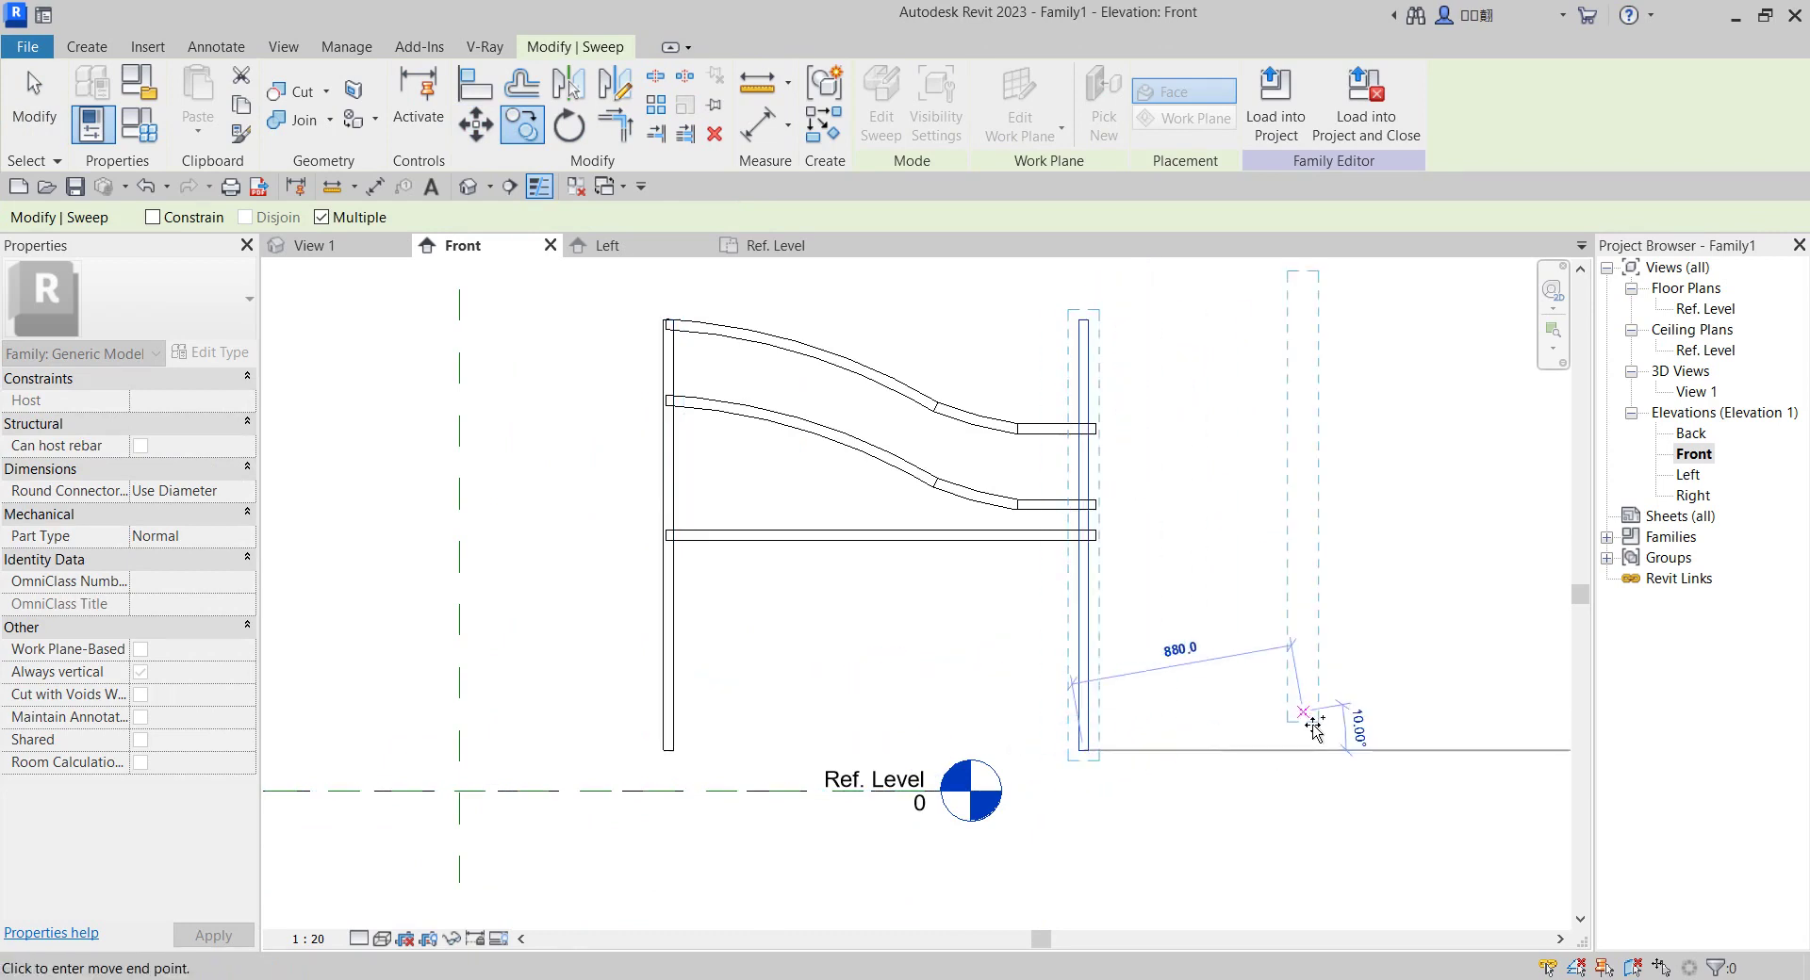
key(Escape)
scroll(1165, 678, up, 1)
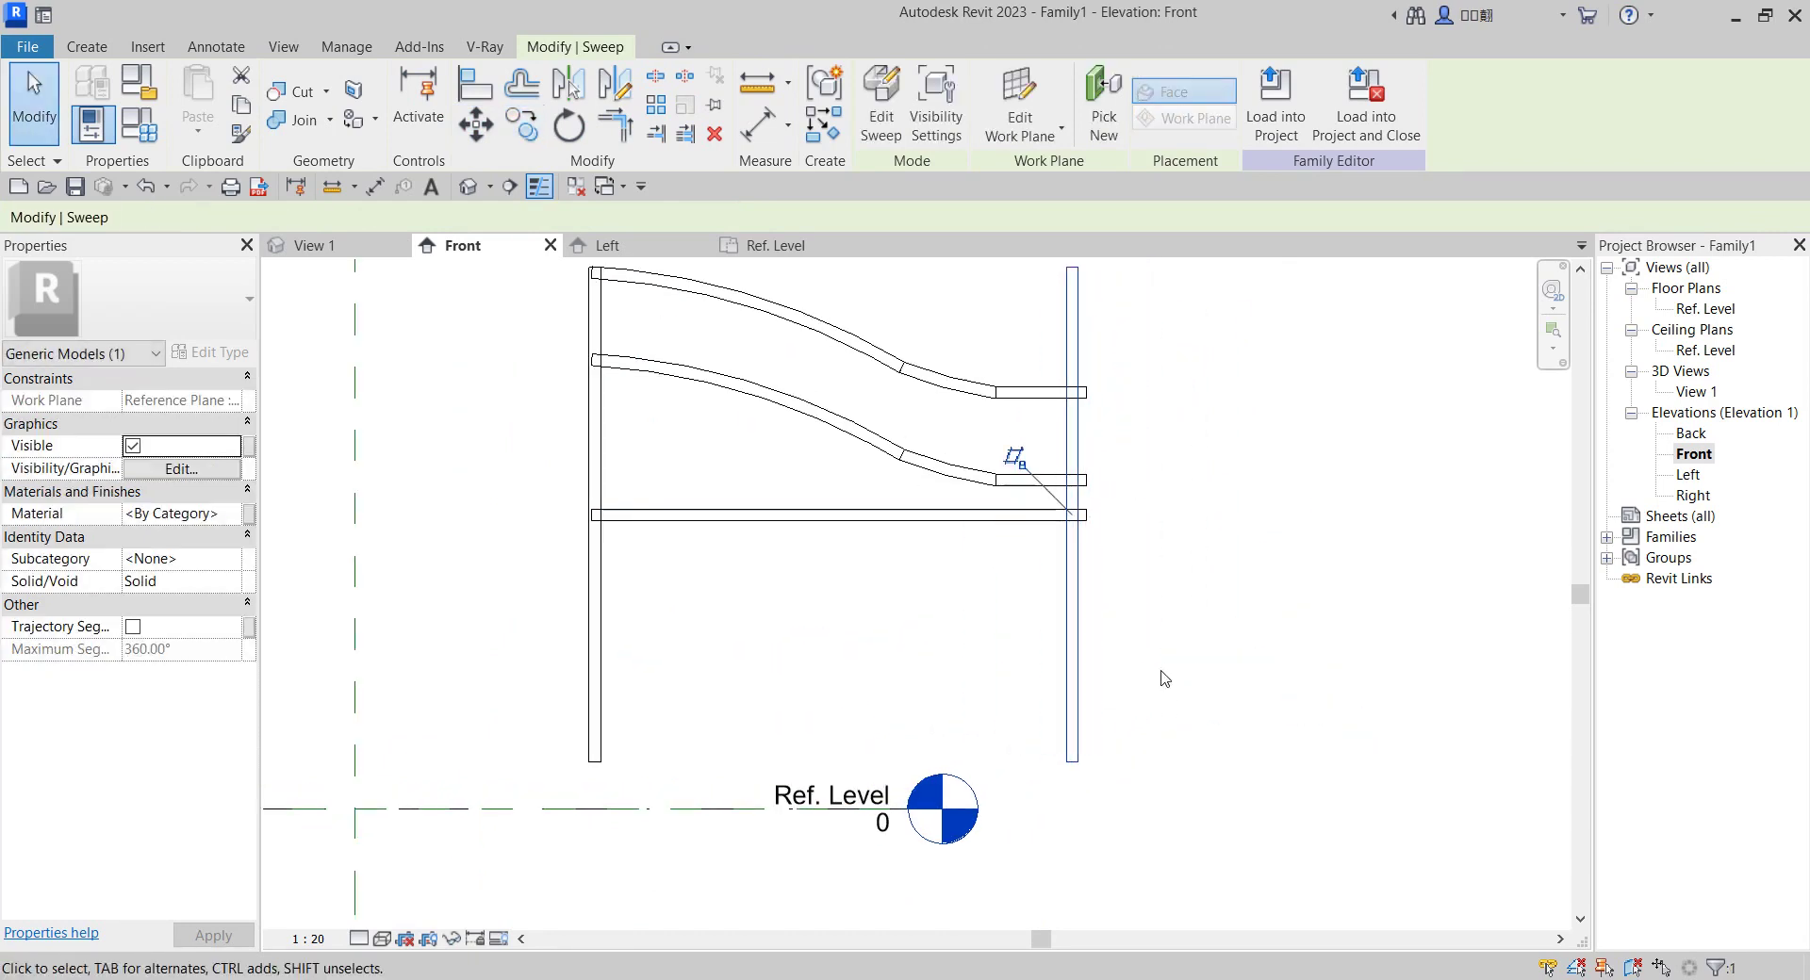
key(Right)
click(1199, 651)
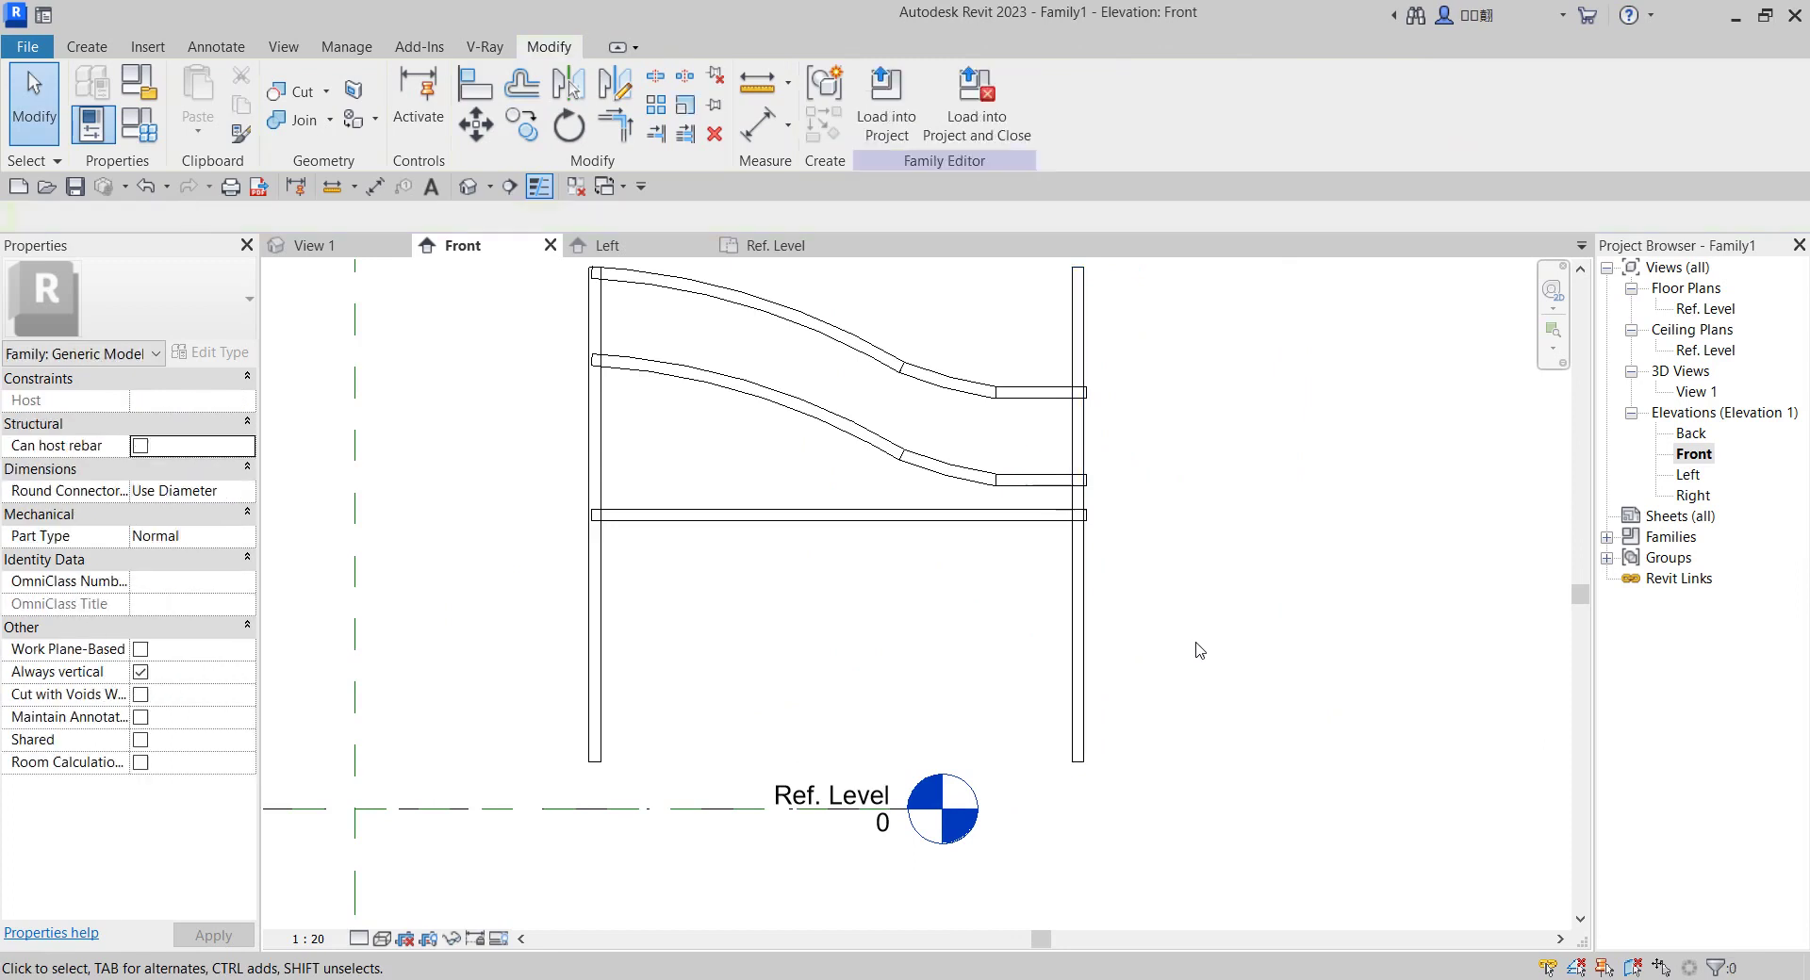
click(1080, 622)
scroll(871, 587, down, 2)
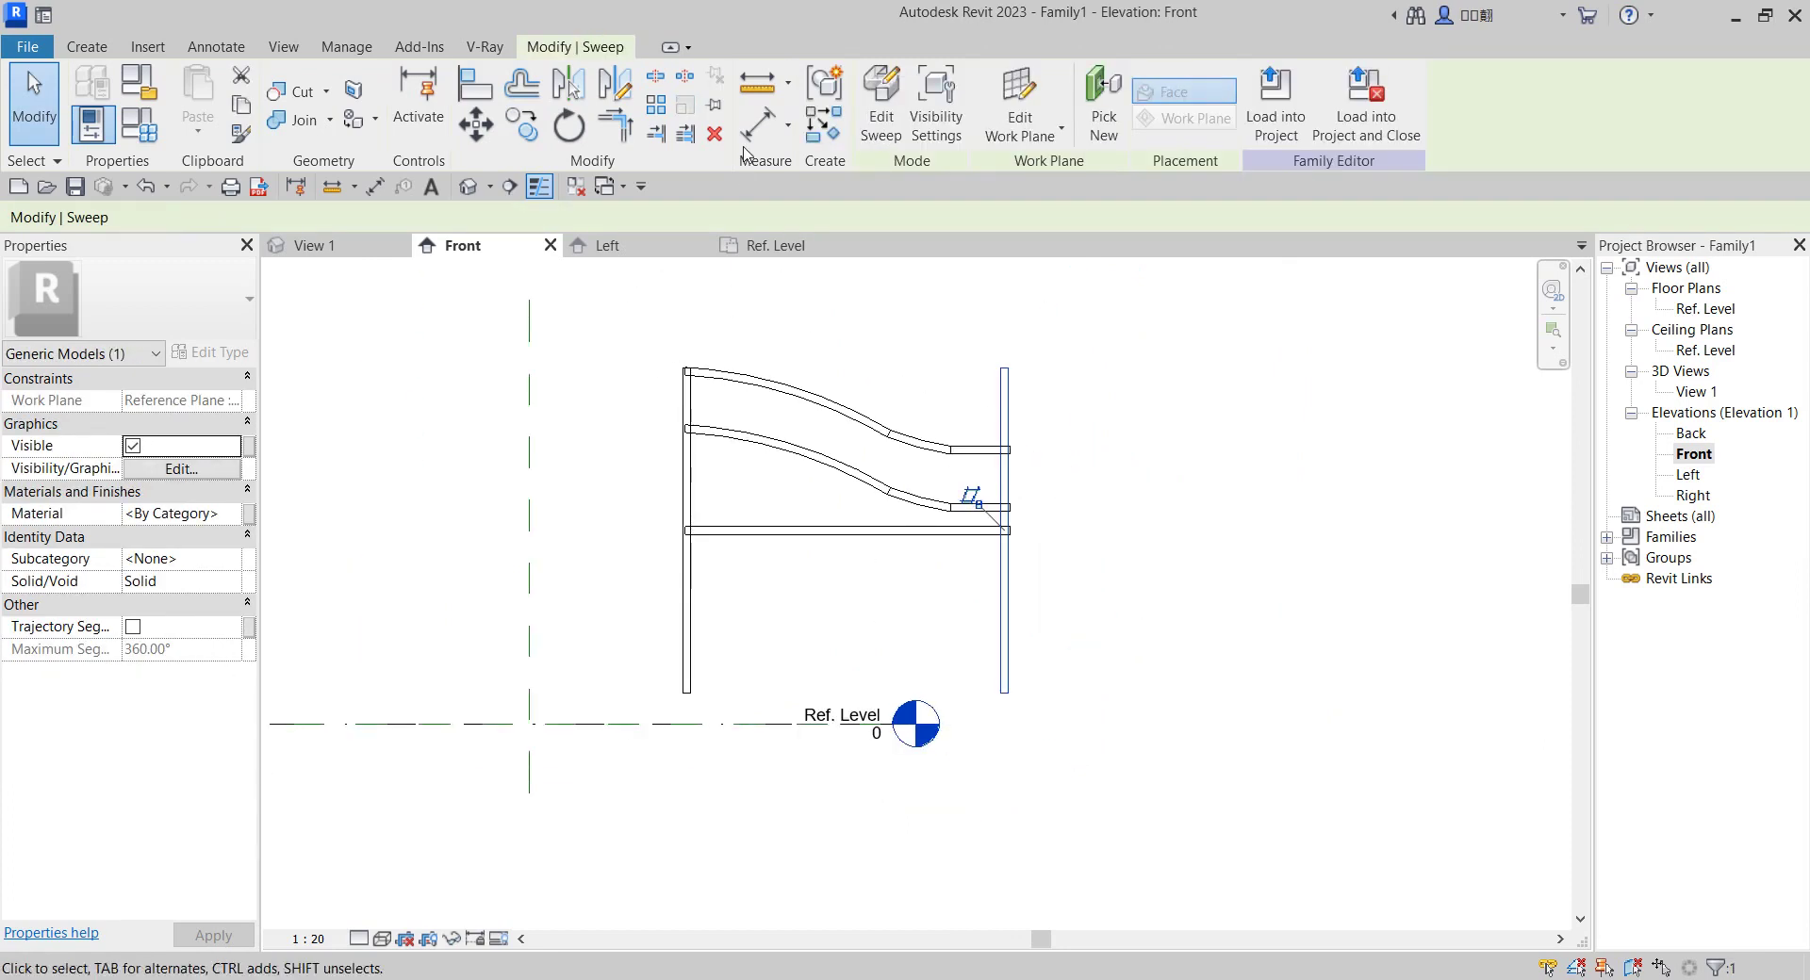
Shorten the right post's sweep path to 1400 and finish the sweep.
click(878, 121)
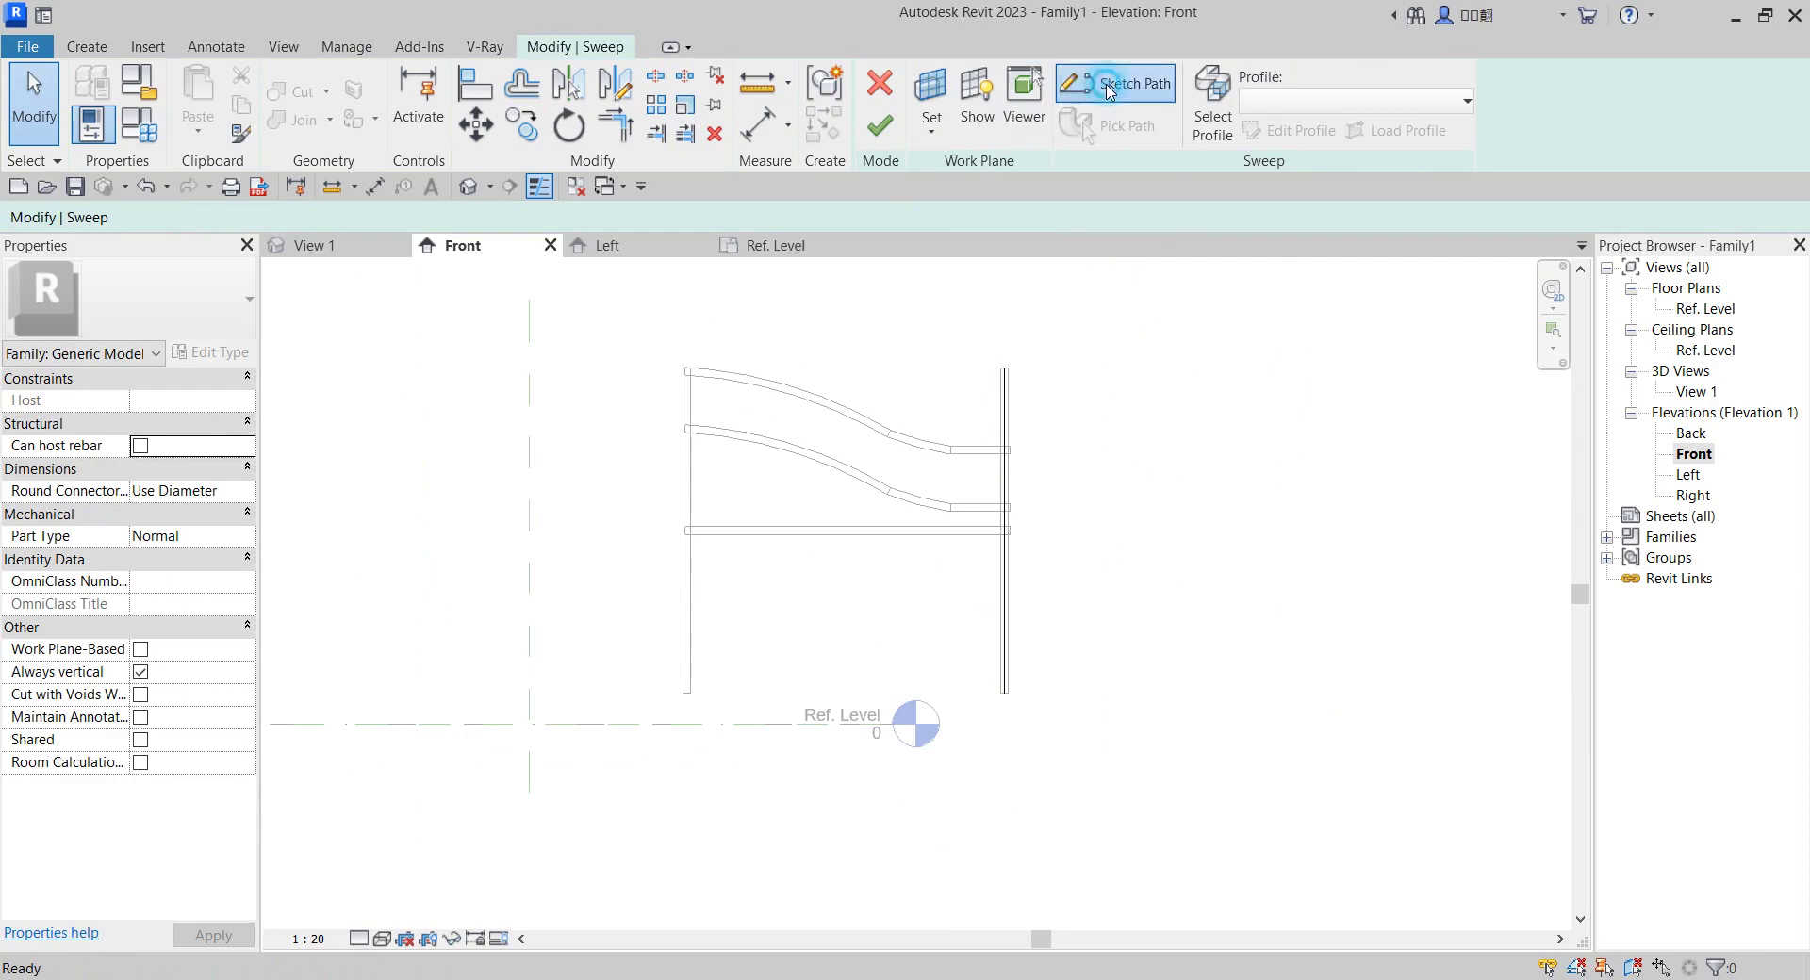
click(1115, 83)
scroll(1065, 367, up, 2)
click(976, 416)
scroll(976, 387, up, 3)
mouse_move(976, 383)
mouse_down()
mouse_move(1050, 493)
mouse_move(994, 509)
mouse_move(1095, 518)
mouse_move(981, 537)
mouse_move(965, 558)
mouse_up()
click(1071, 537)
click(886, 122)
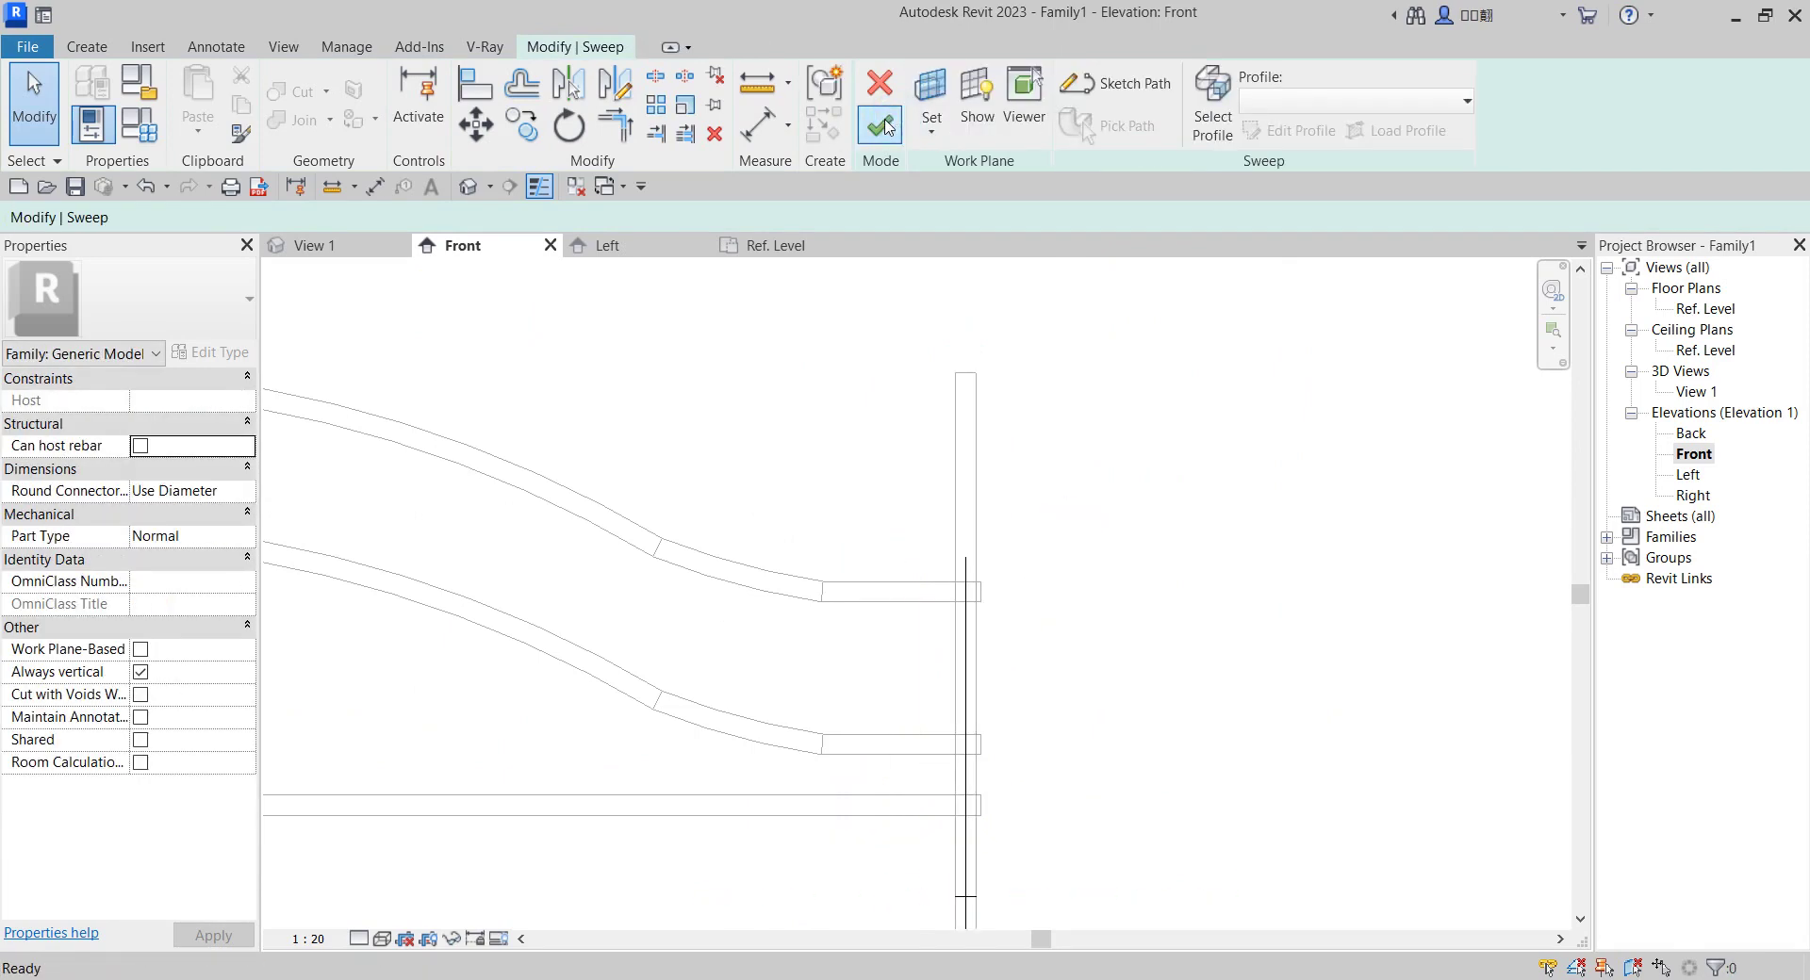
click(881, 123)
scroll(1084, 566, down, 5)
Copy the lowest straight rail six times downward at 120 spacing between the posts.
scroll(1089, 586, up, 2)
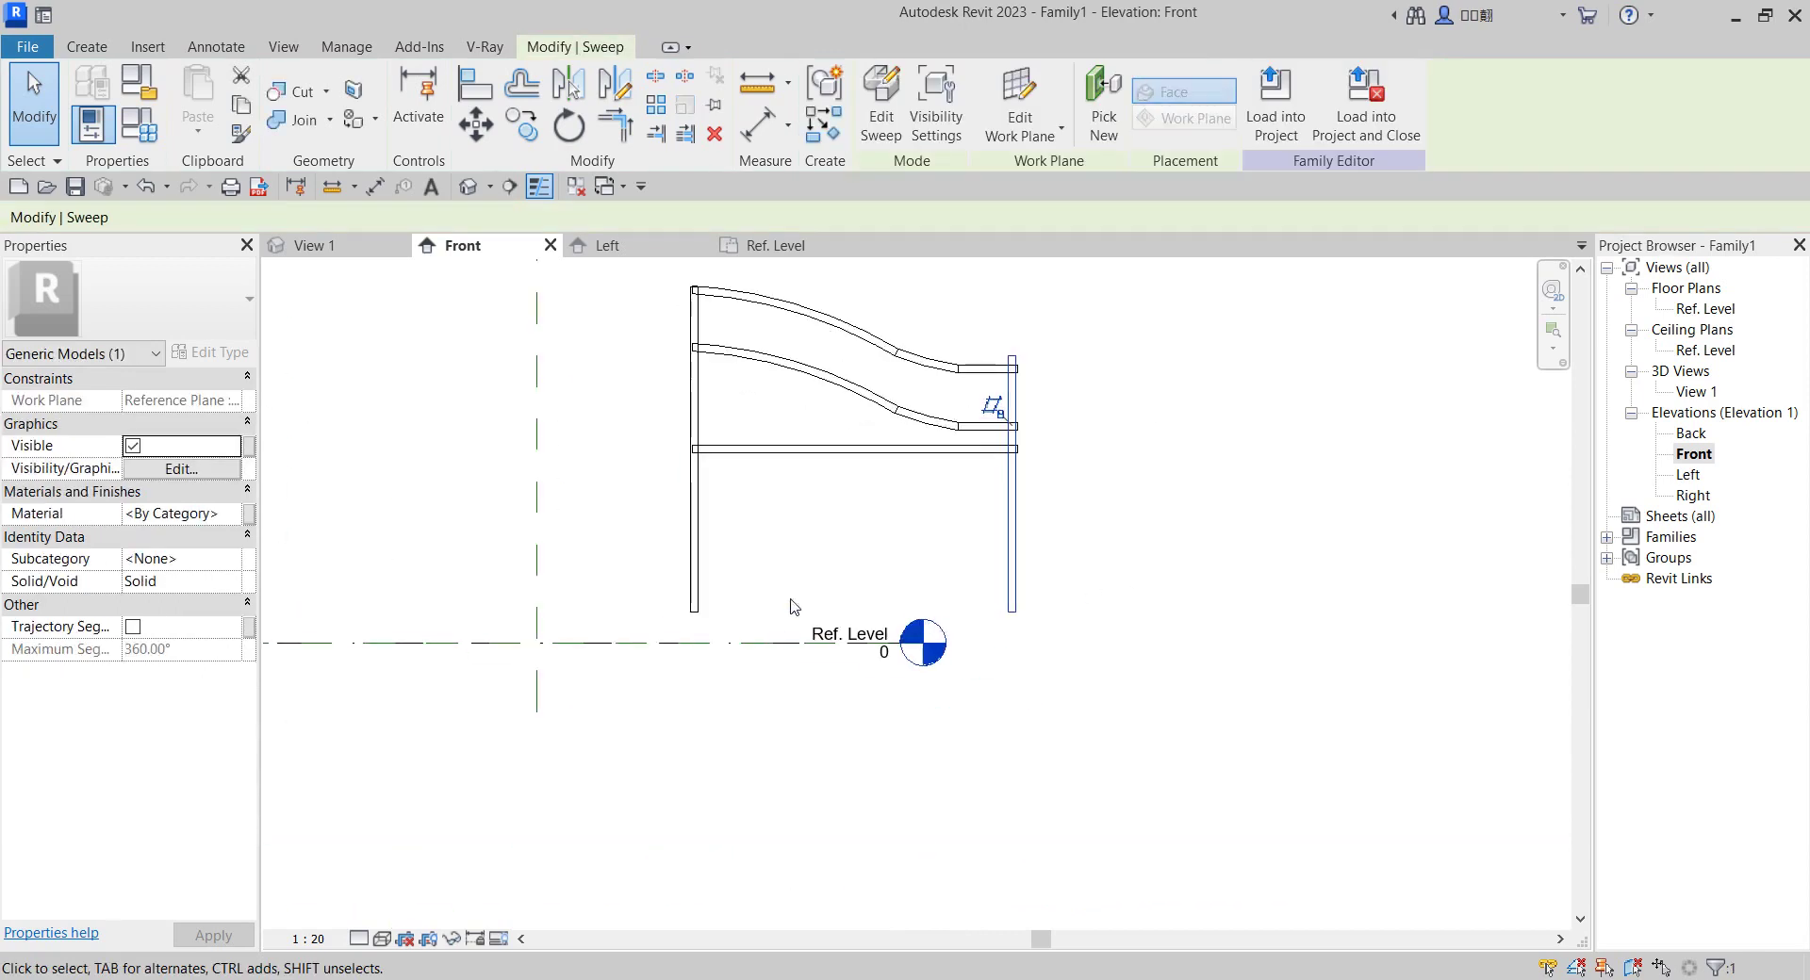
click(818, 450)
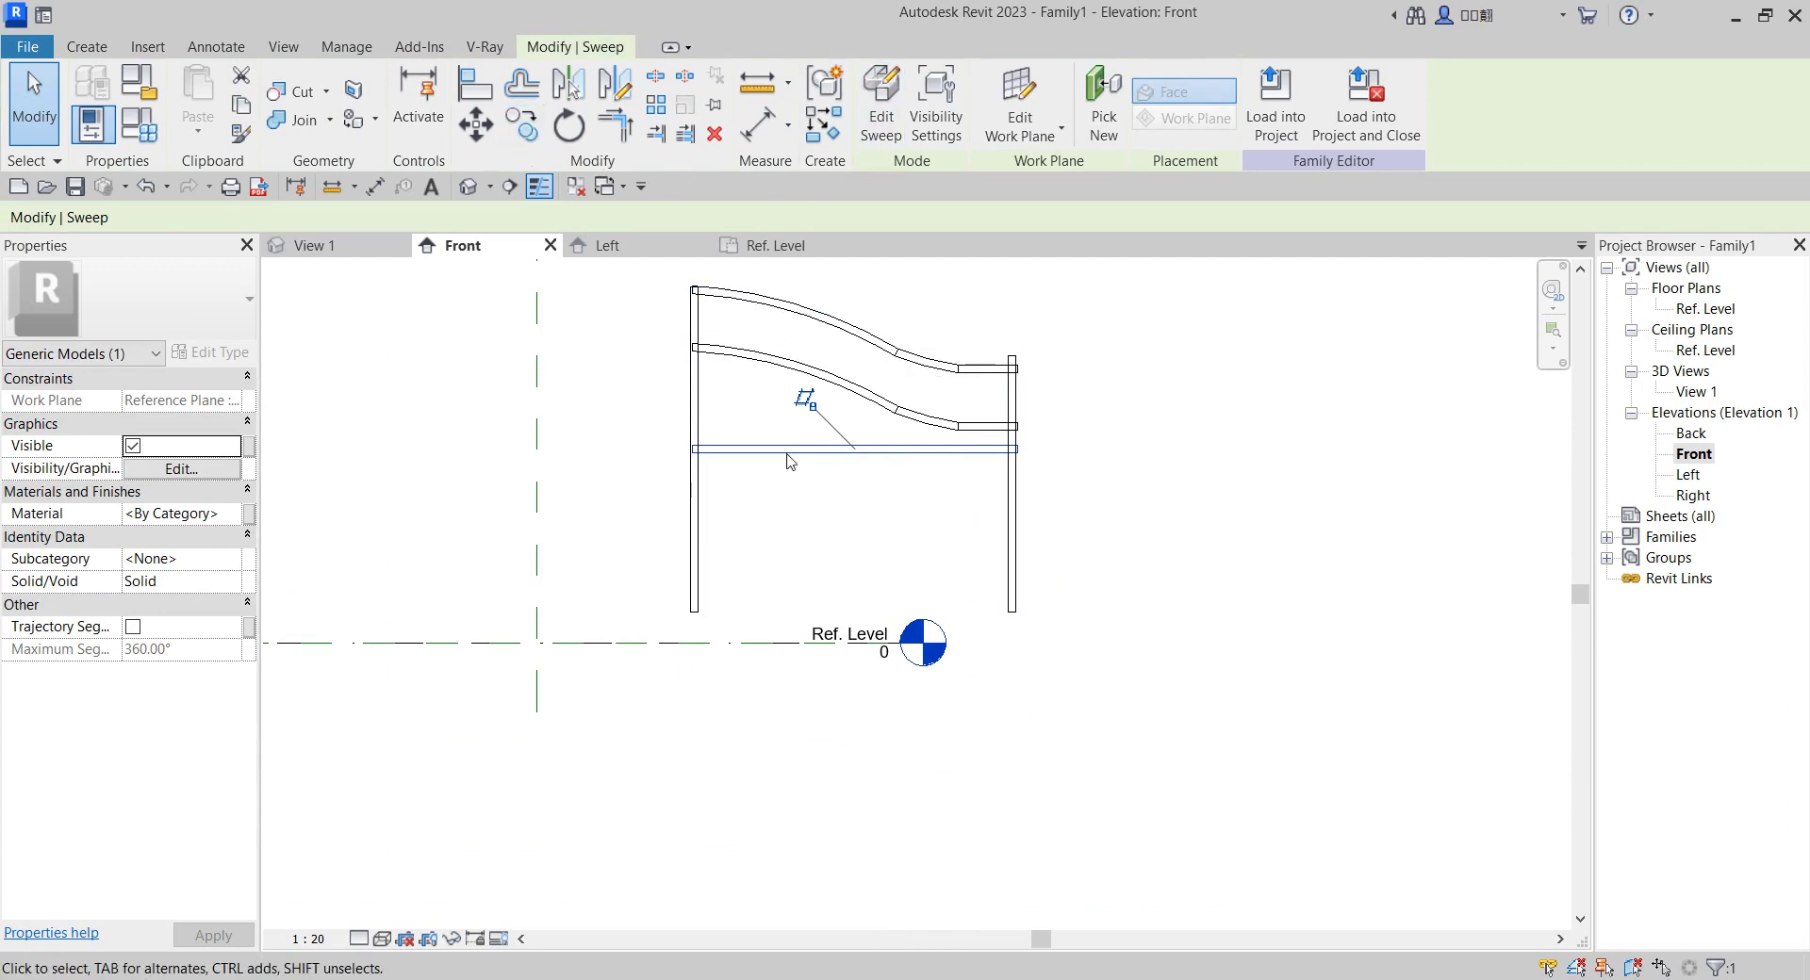
click(521, 124)
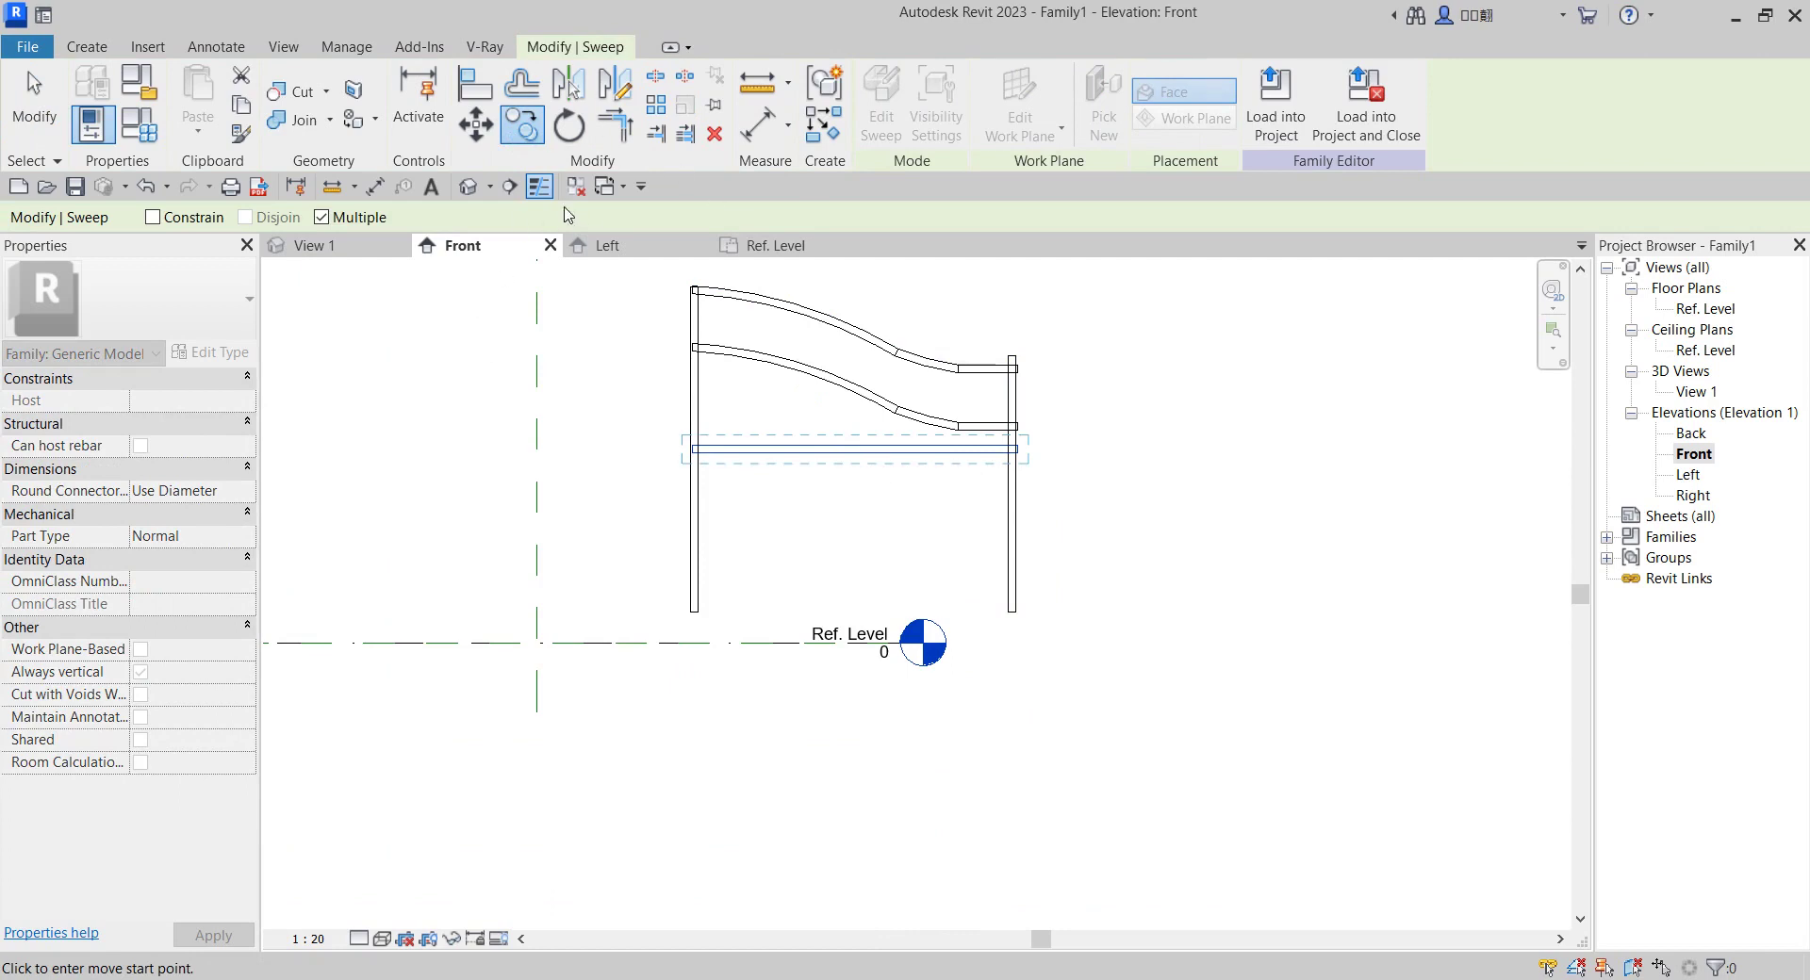
scroll(1014, 480, up, 3)
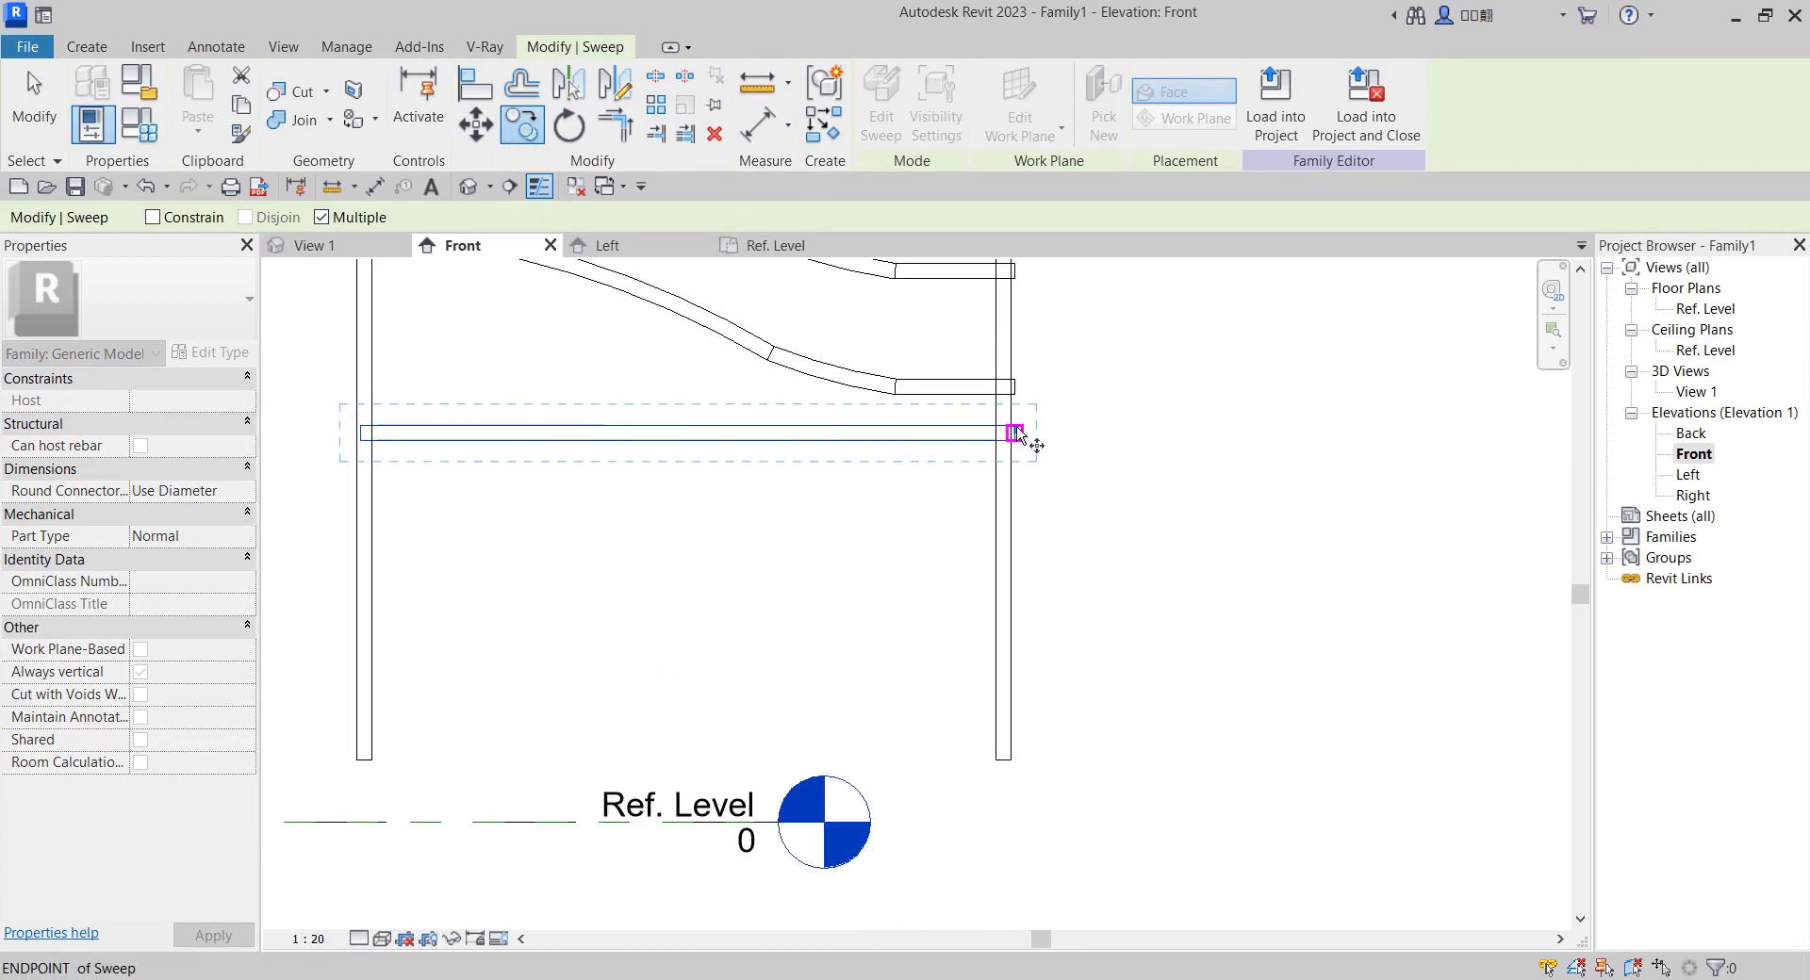
click(1014, 380)
click(1014, 426)
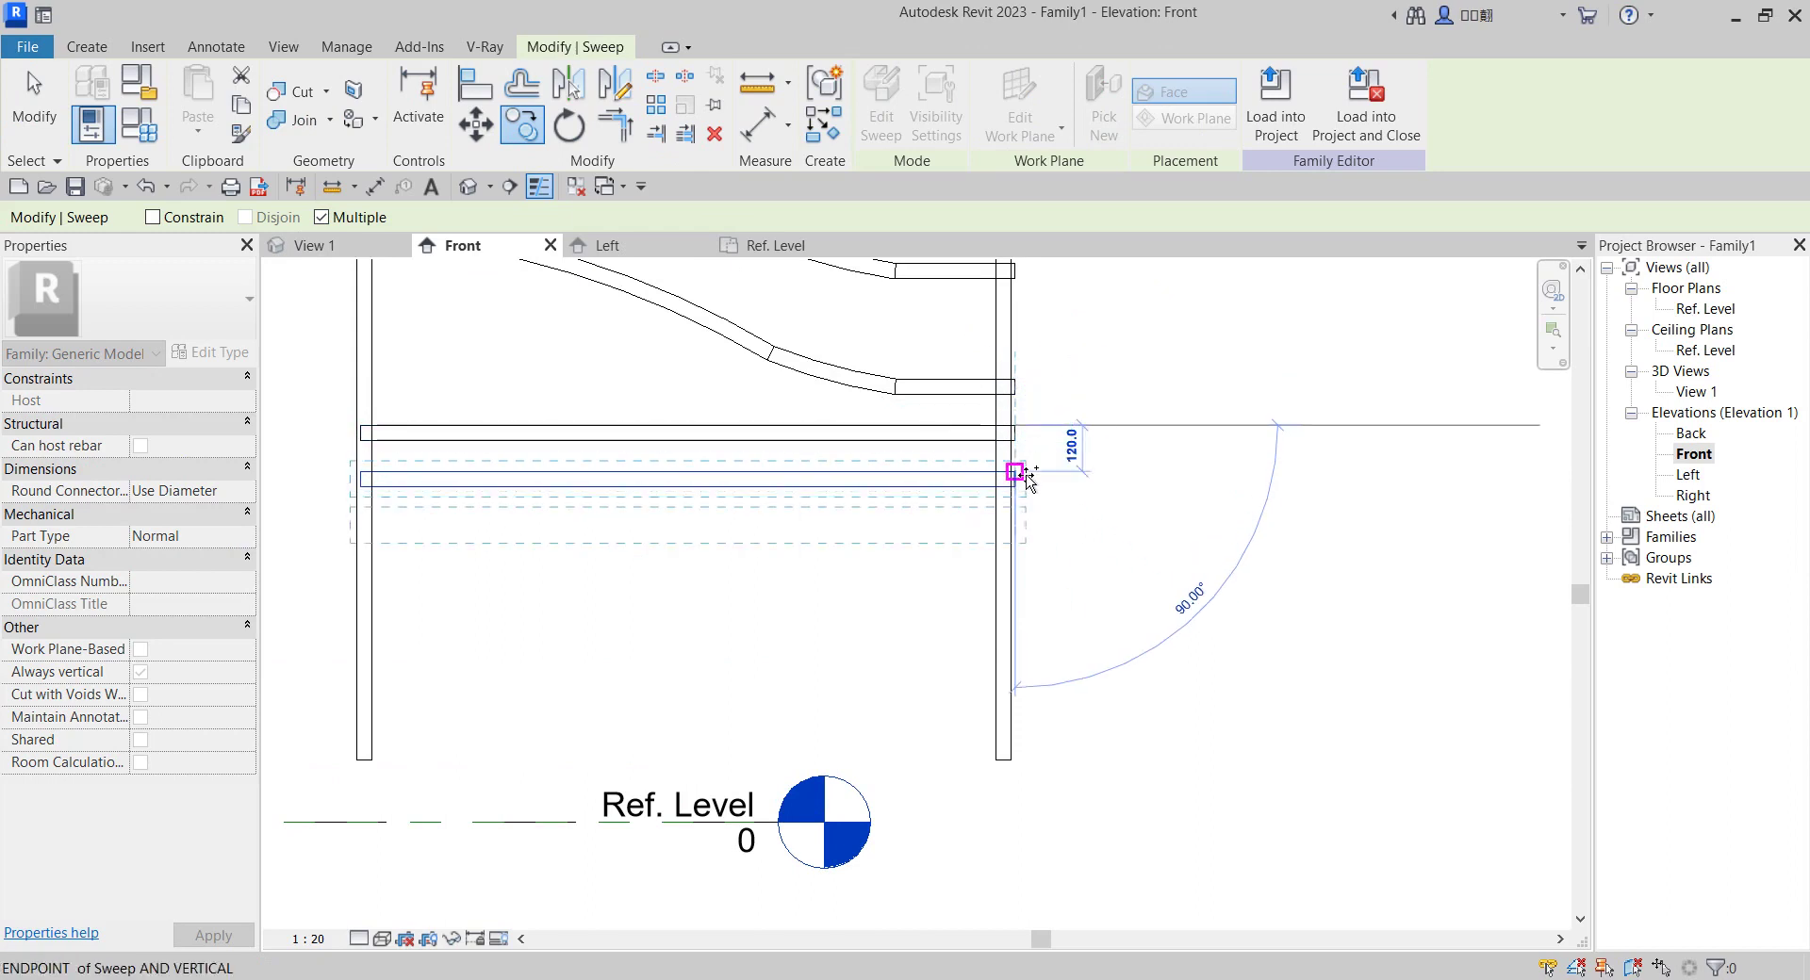
click(1014, 471)
click(1015, 517)
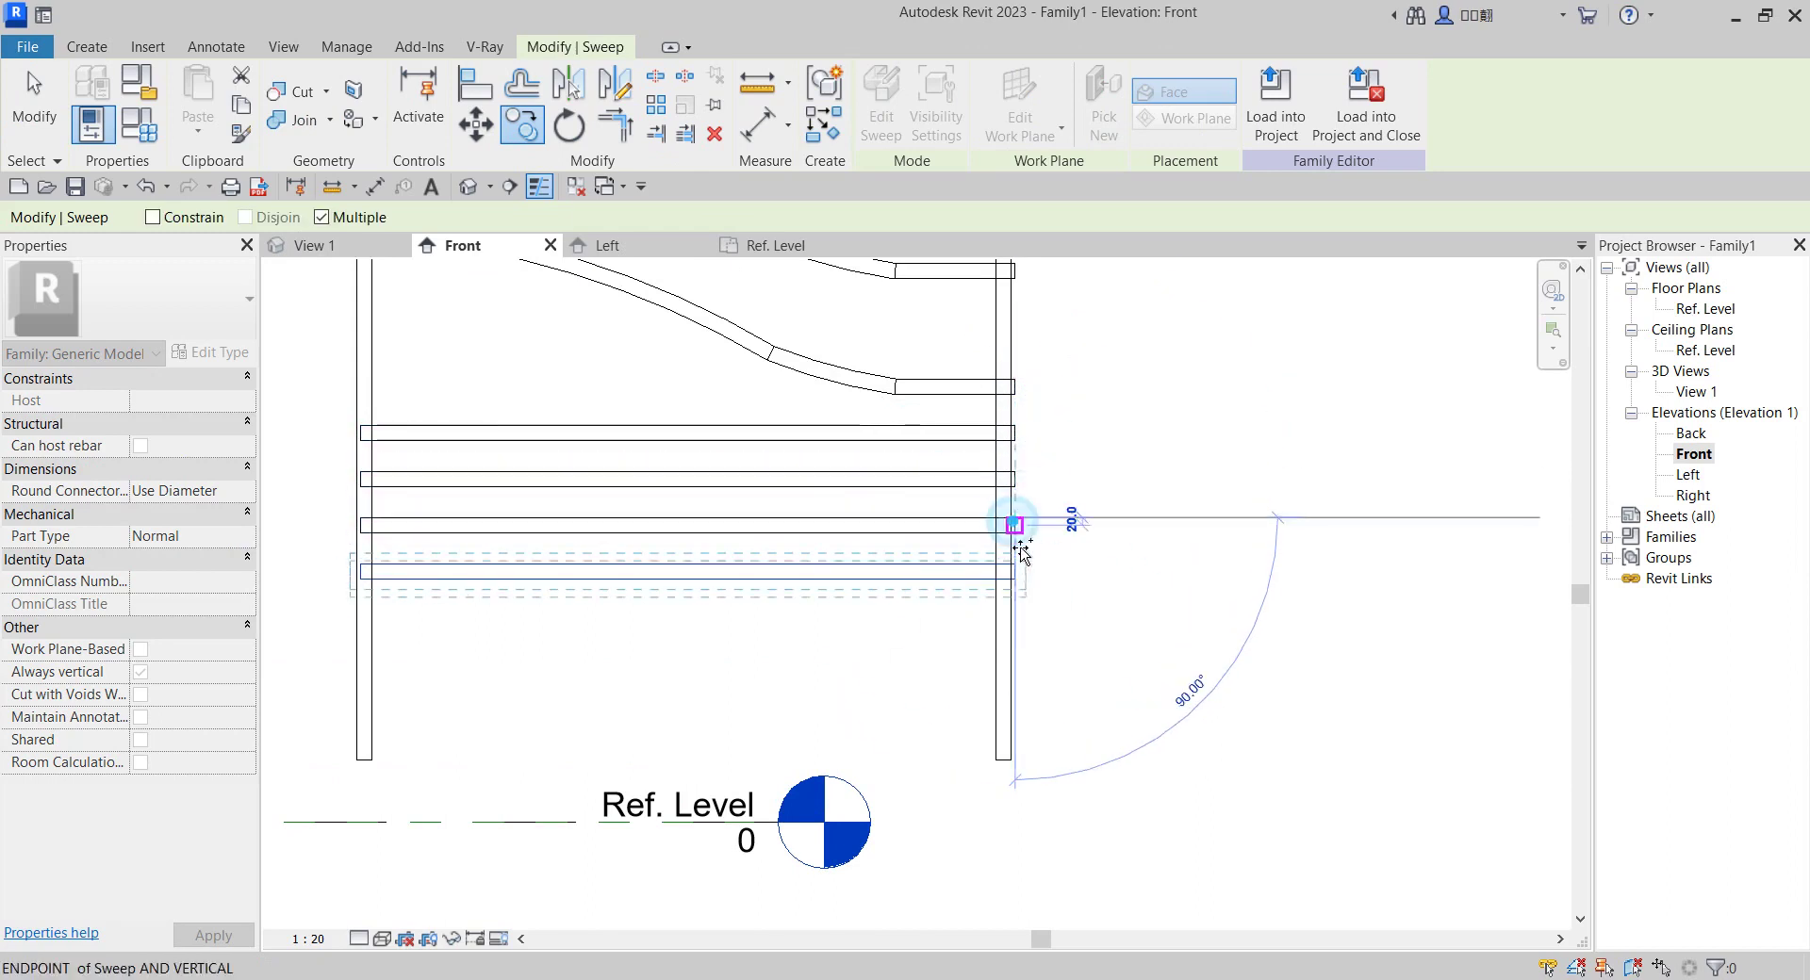
click(1014, 564)
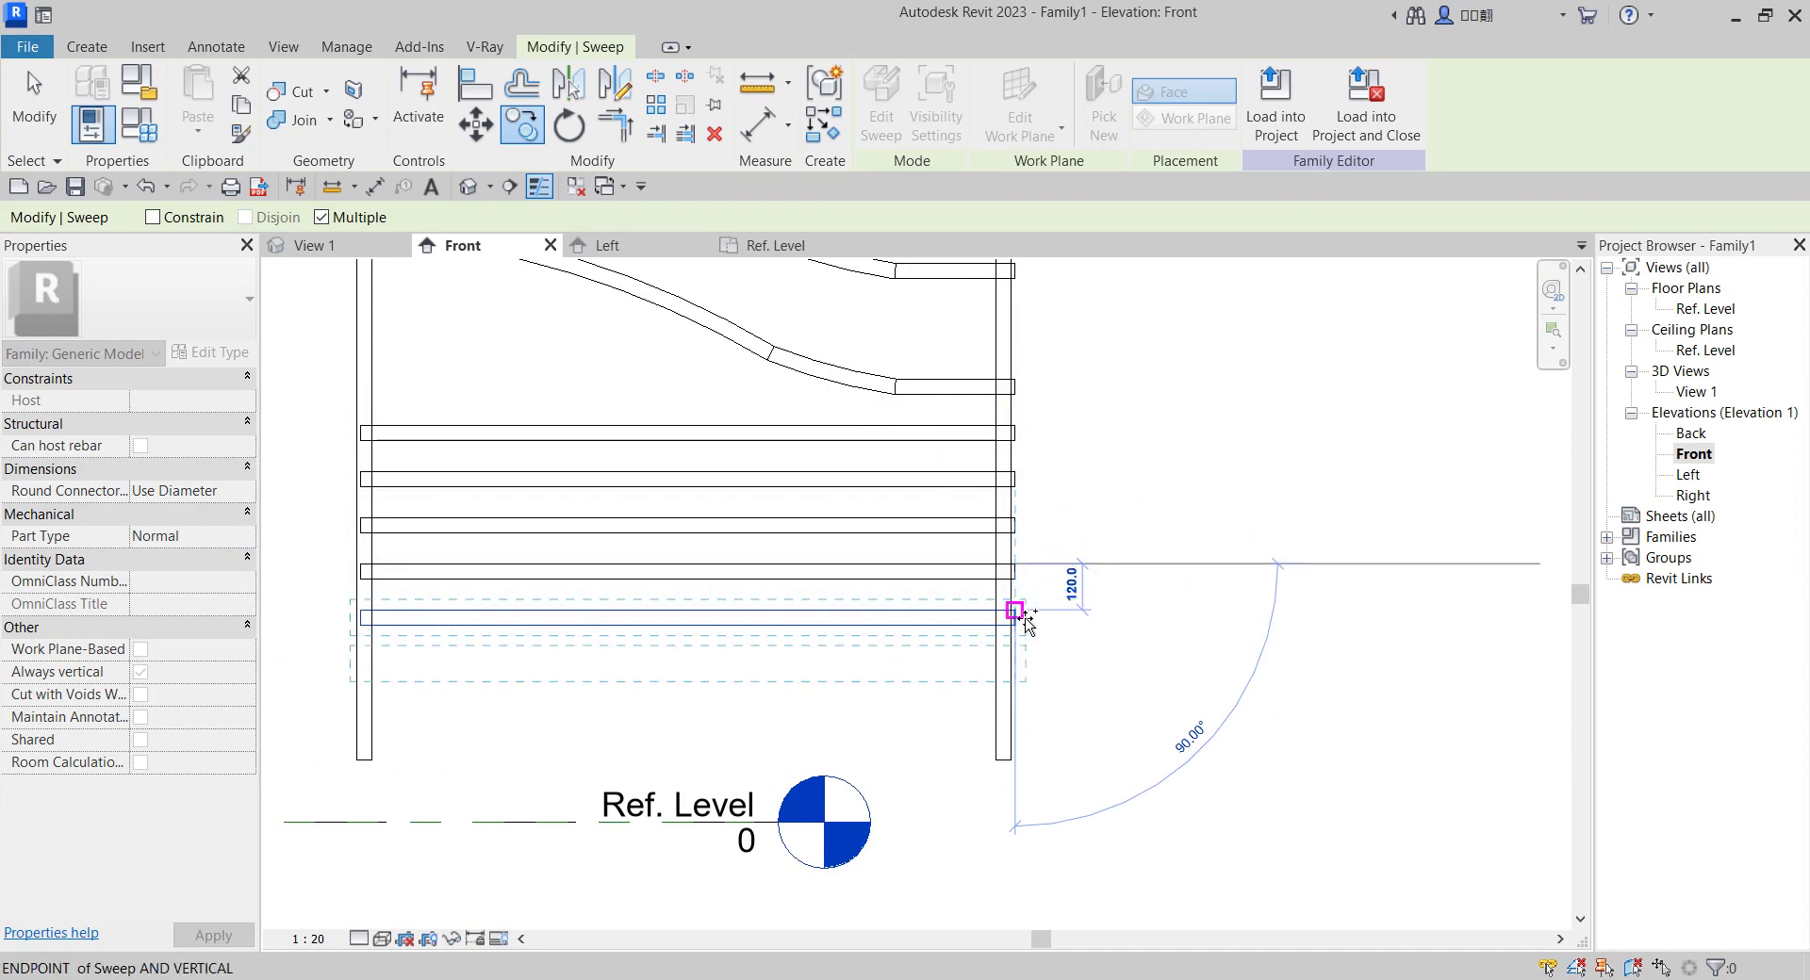
click(1014, 610)
click(1014, 656)
scroll(1166, 601, down, 3)
key(Escape)
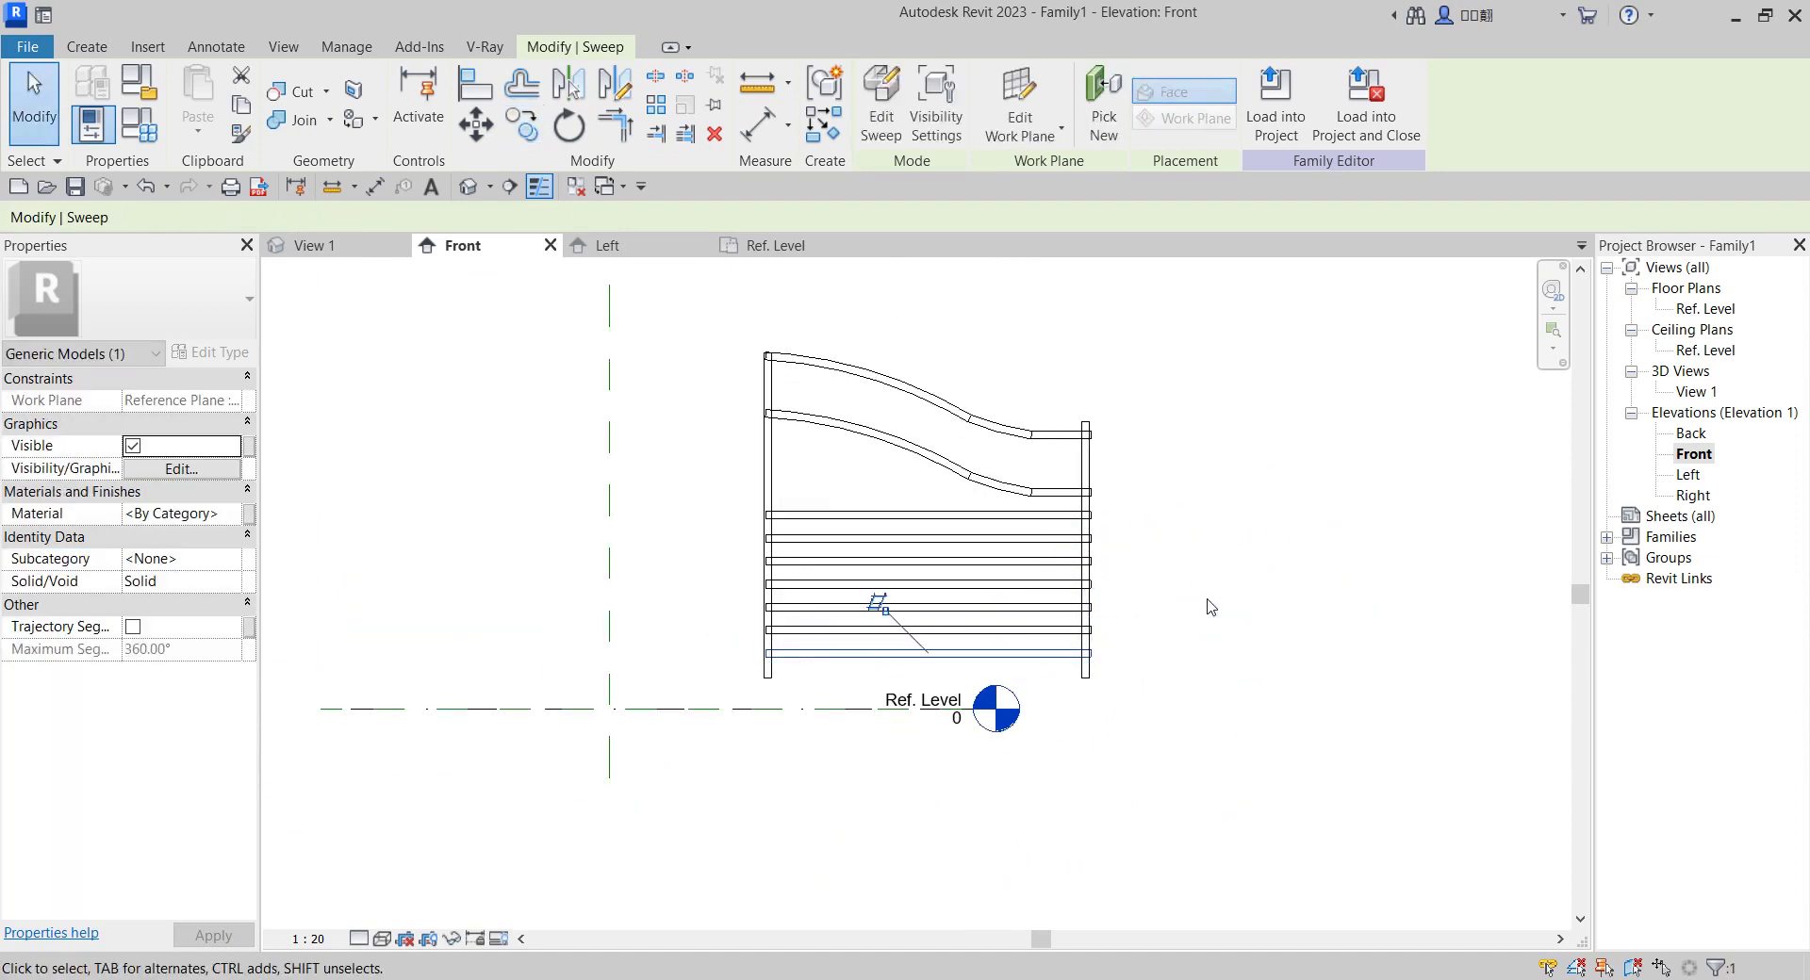
key(Escape)
scroll(914, 626, down, 2)
Nudge the left post sweep one step left with the arrow key, then deselect it.
scroll(783, 629, up, 2)
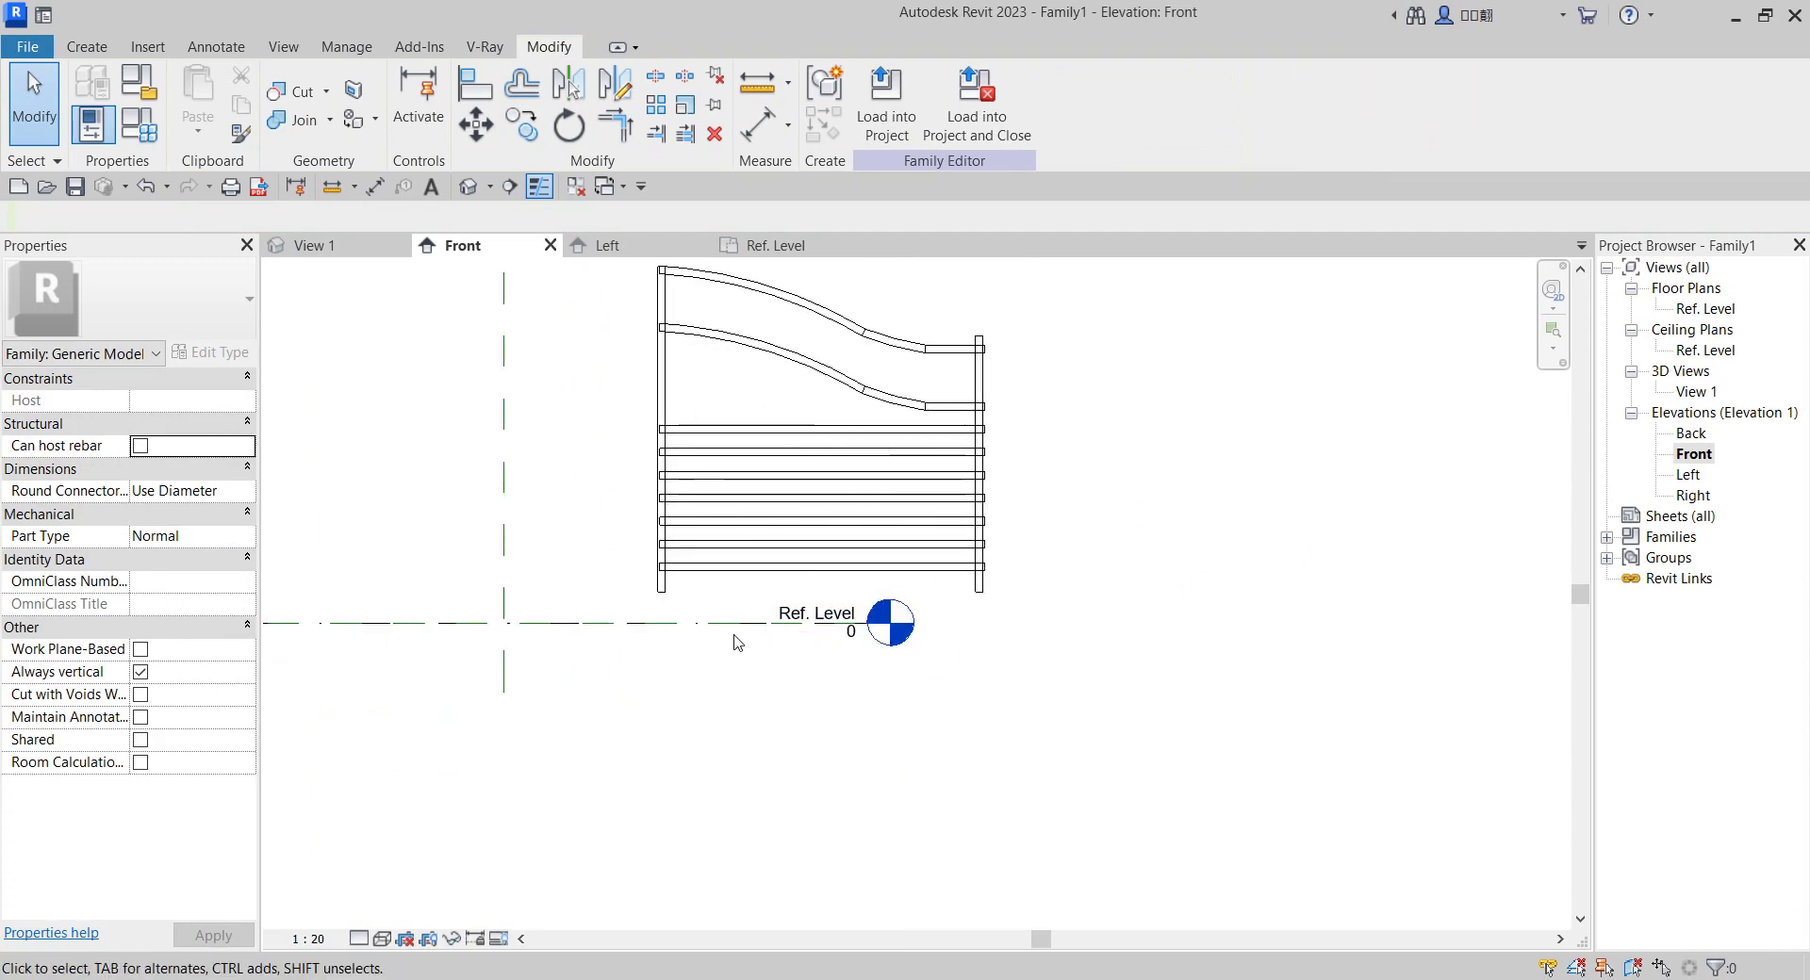
scroll(1045, 626, down, 1)
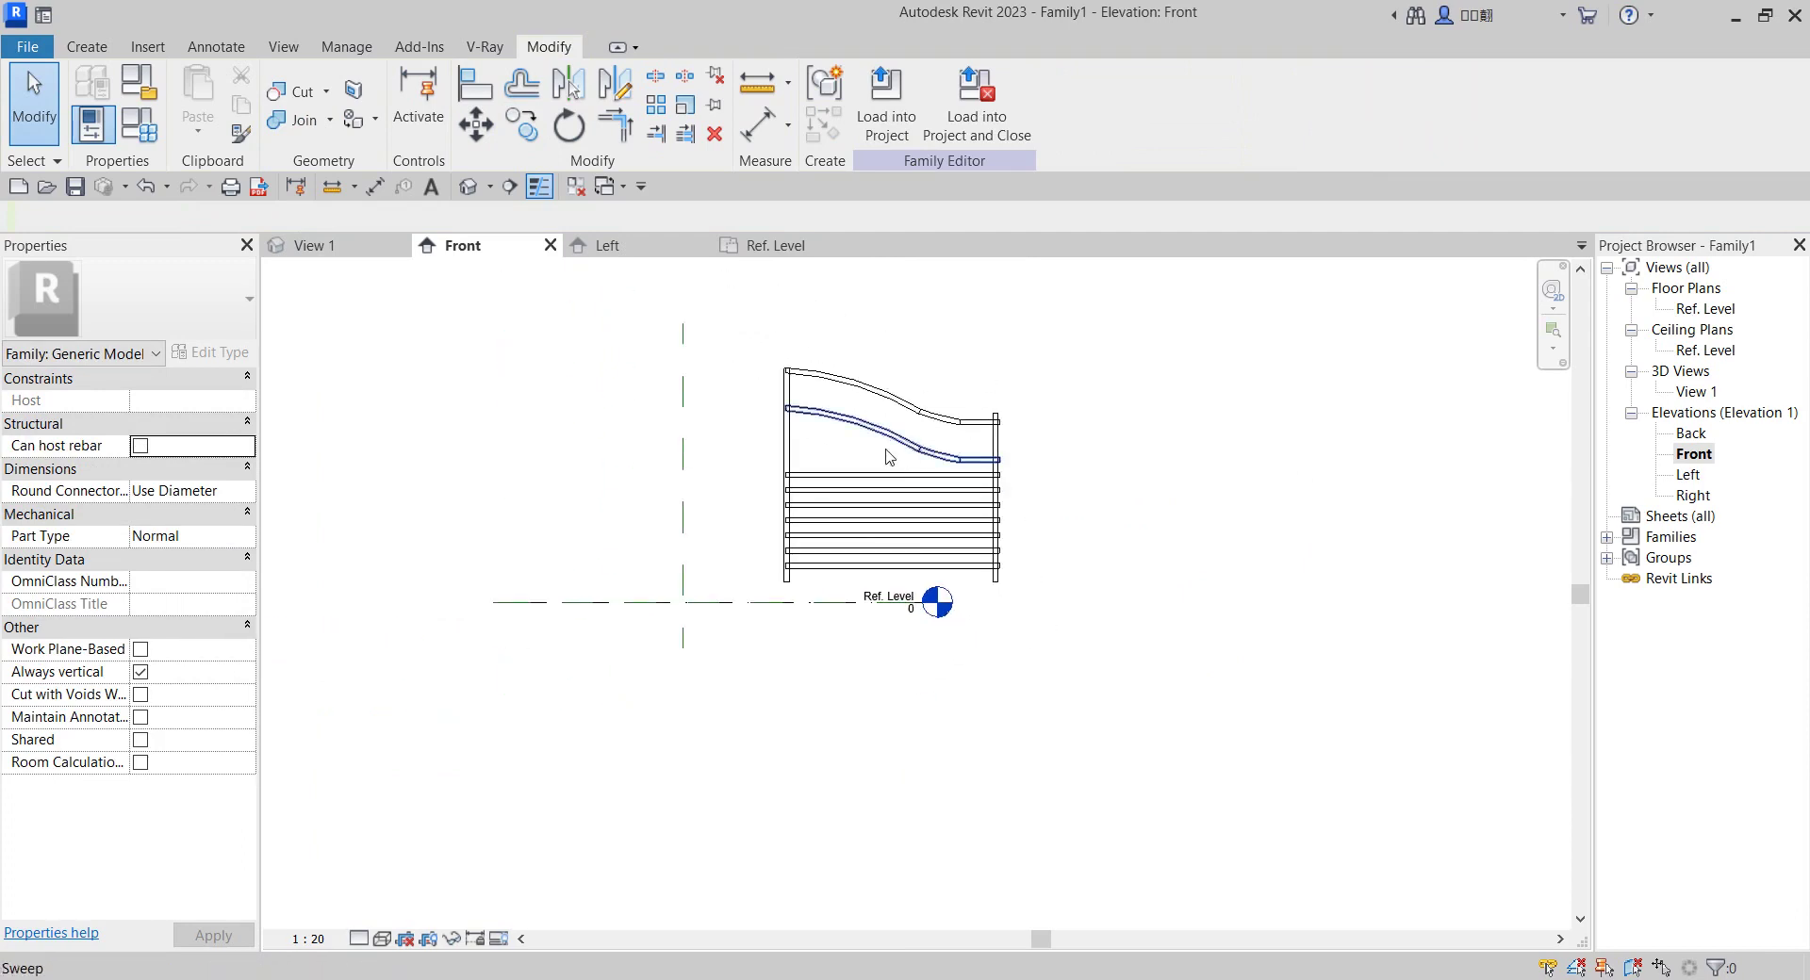
scroll(889, 453, up, 2)
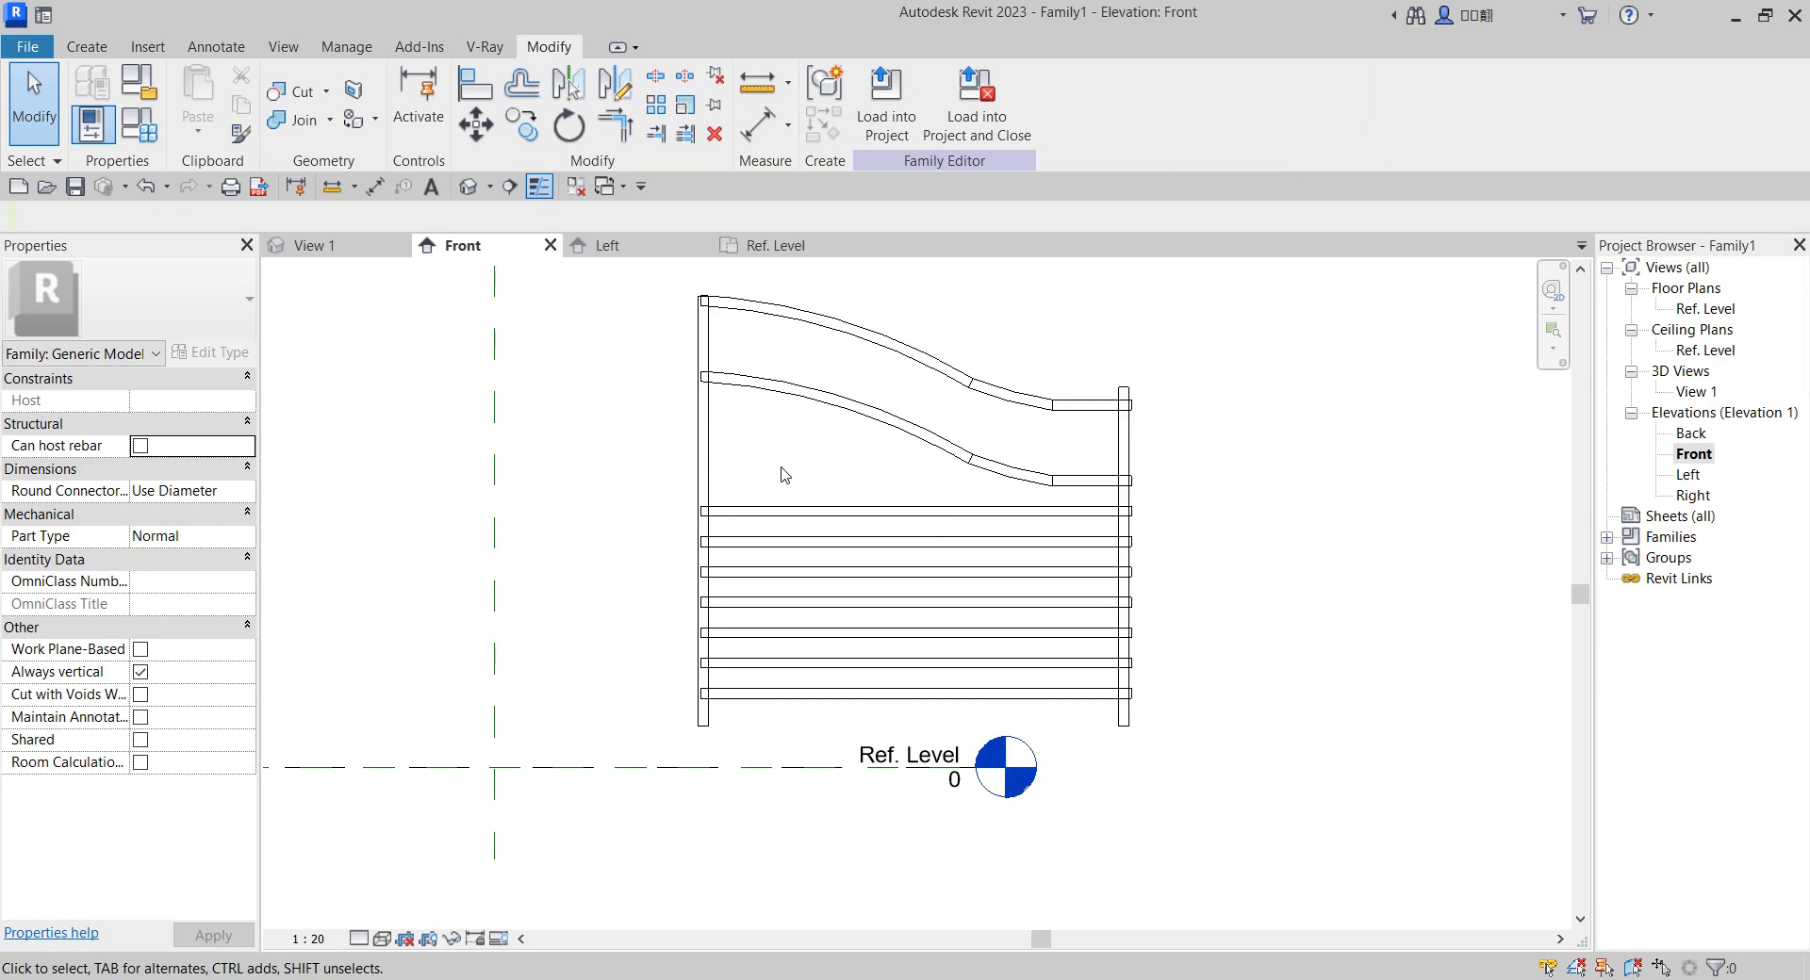
scroll(781, 477, down, 2)
scroll(730, 530, up, 2)
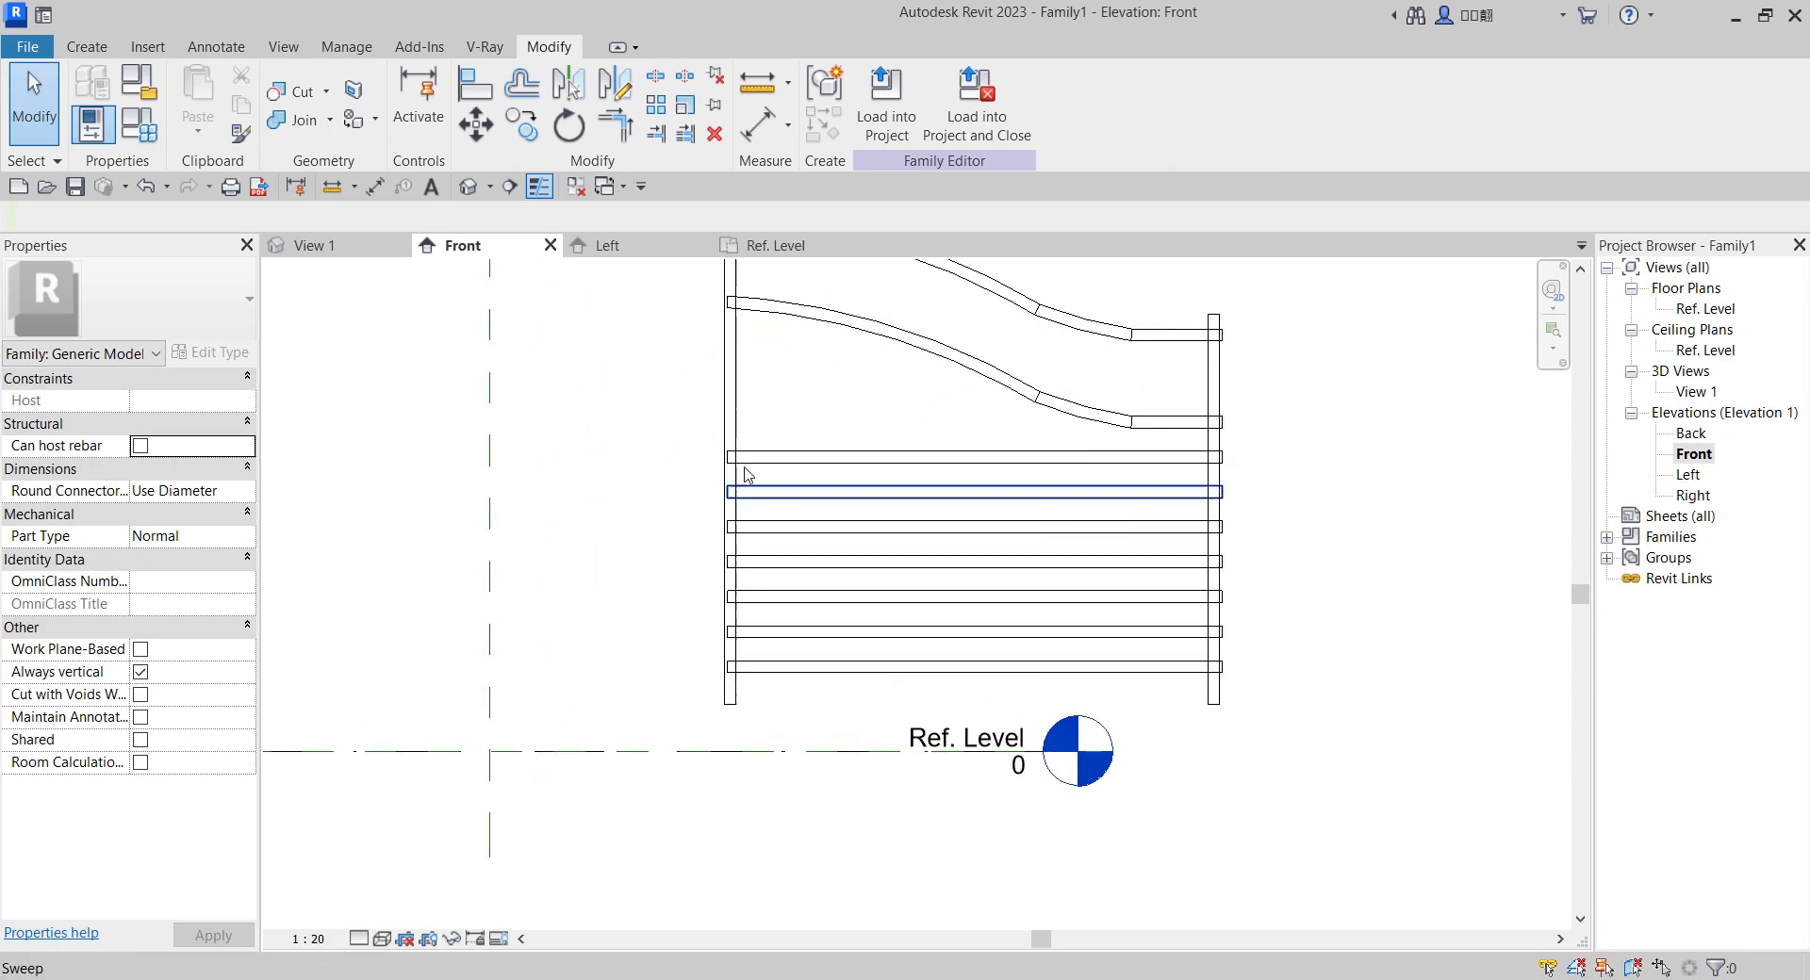
click(730, 405)
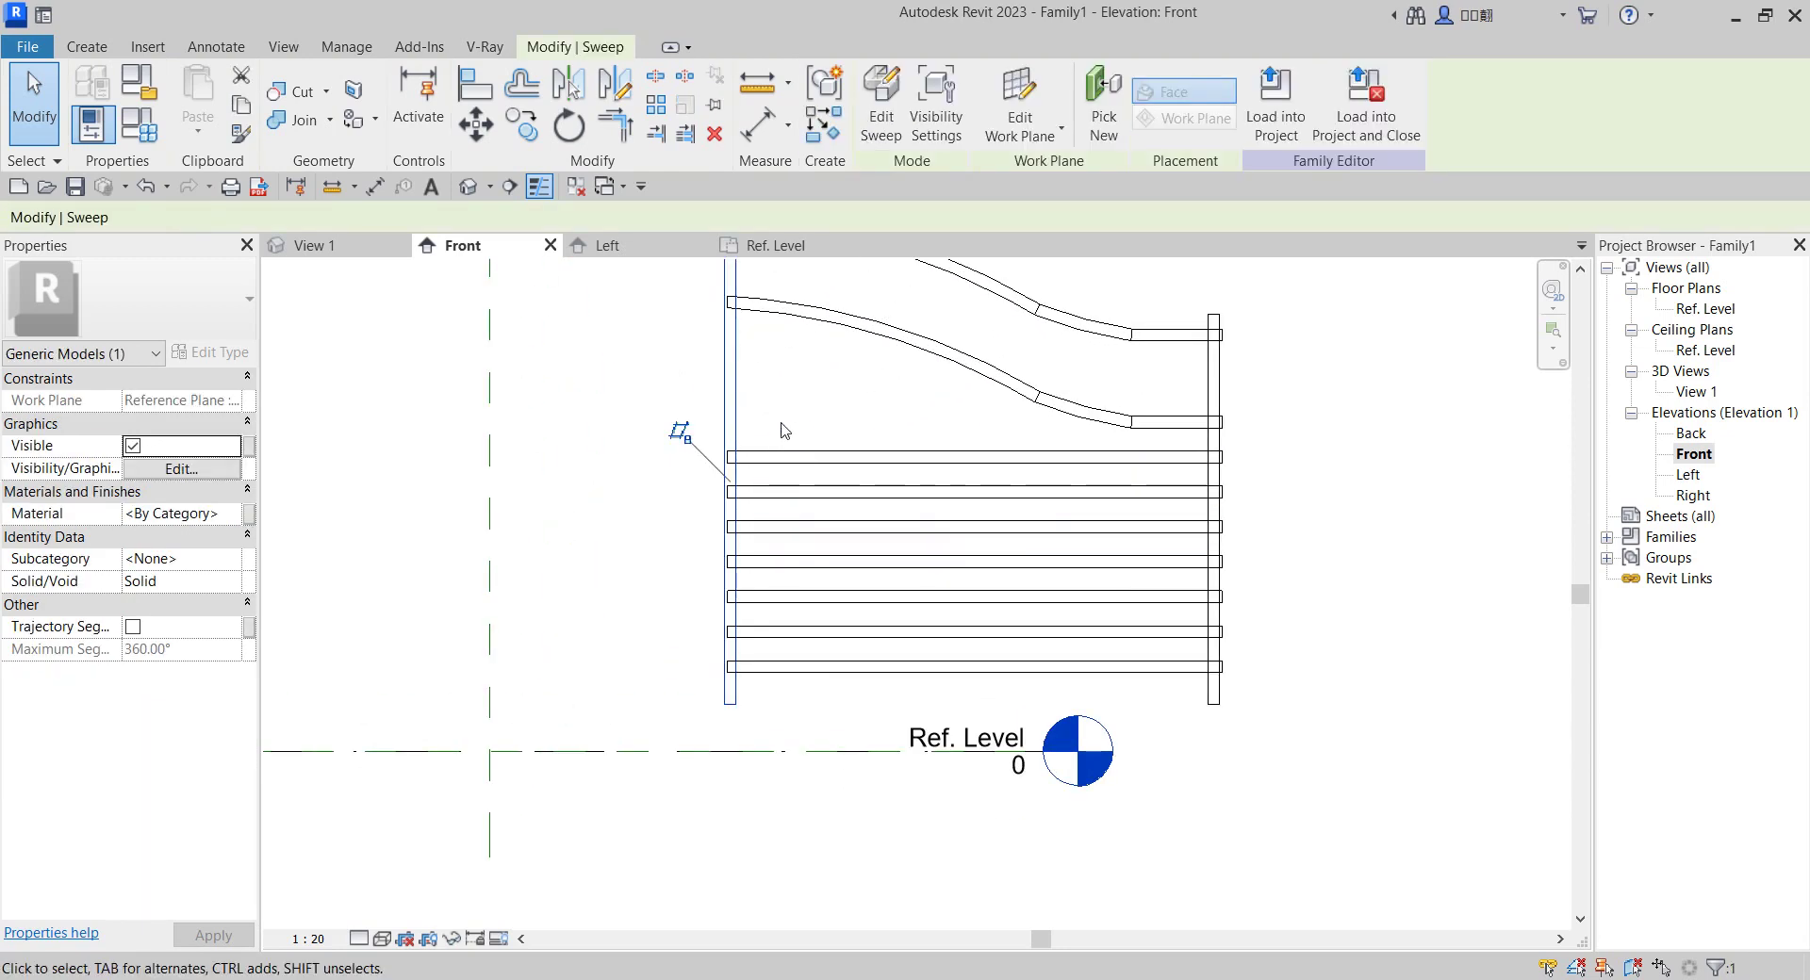
key(Left)
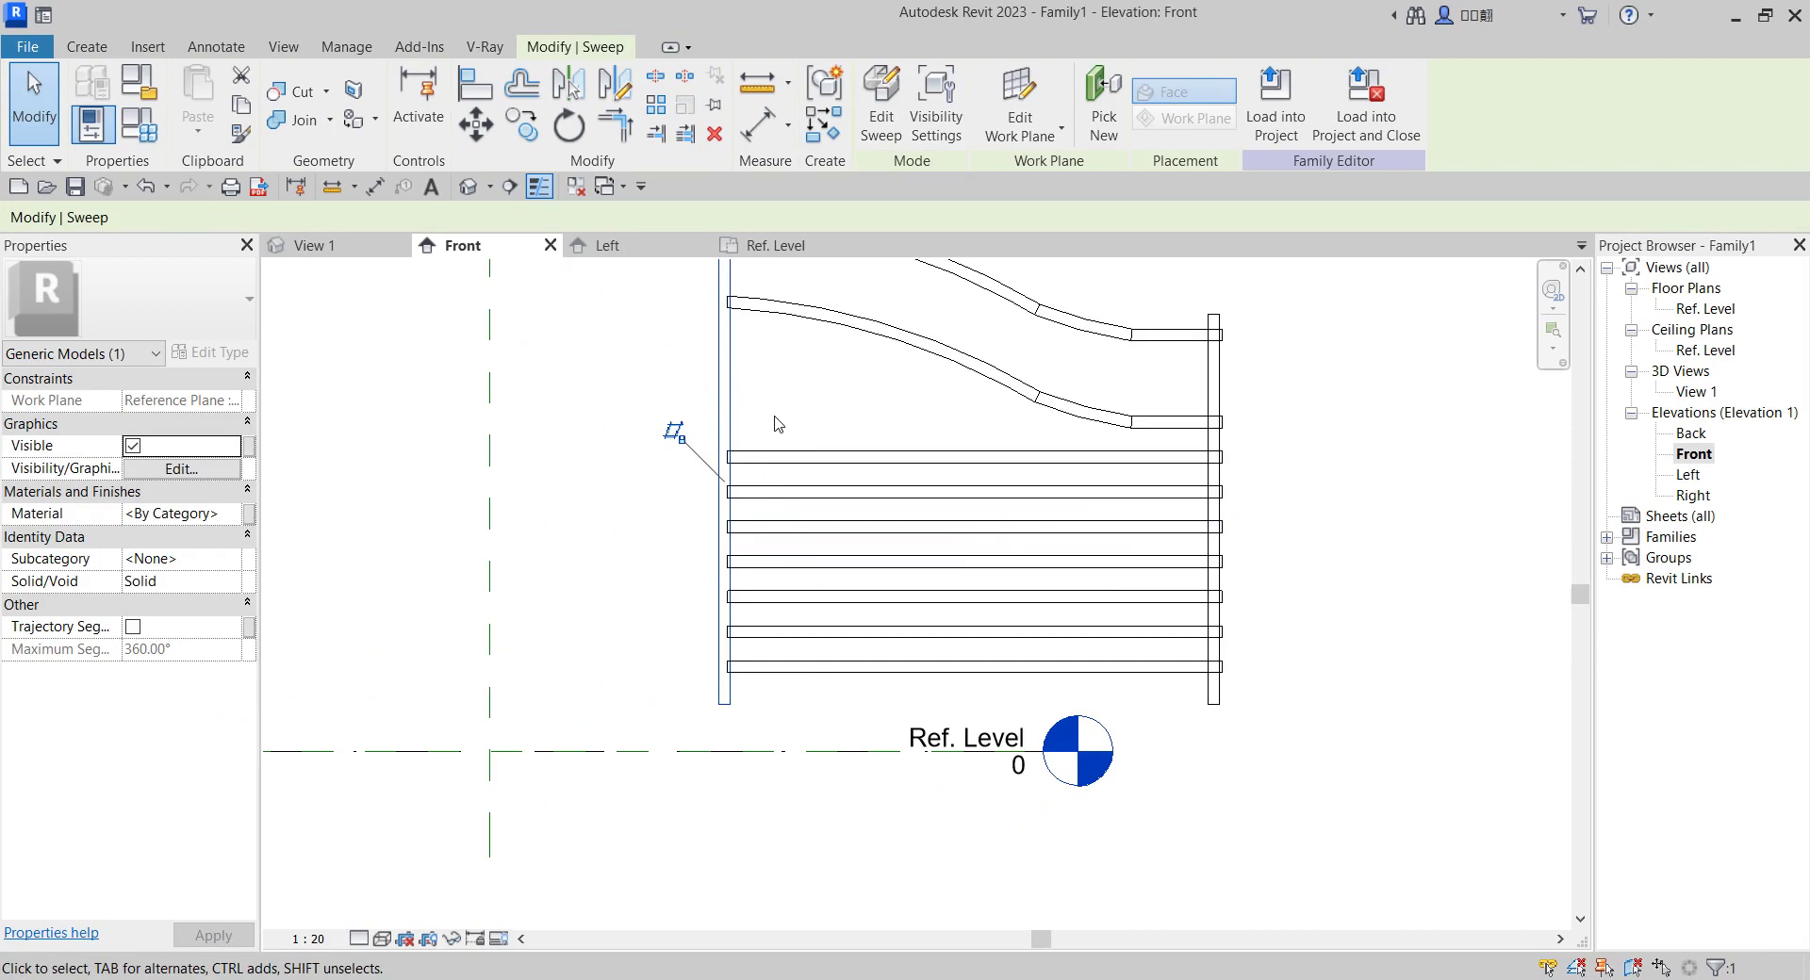
scroll(764, 424, up, 3)
scroll(761, 421, down, 2)
scroll(800, 391, down, 2)
click(803, 395)
scroll(801, 393, down, 4)
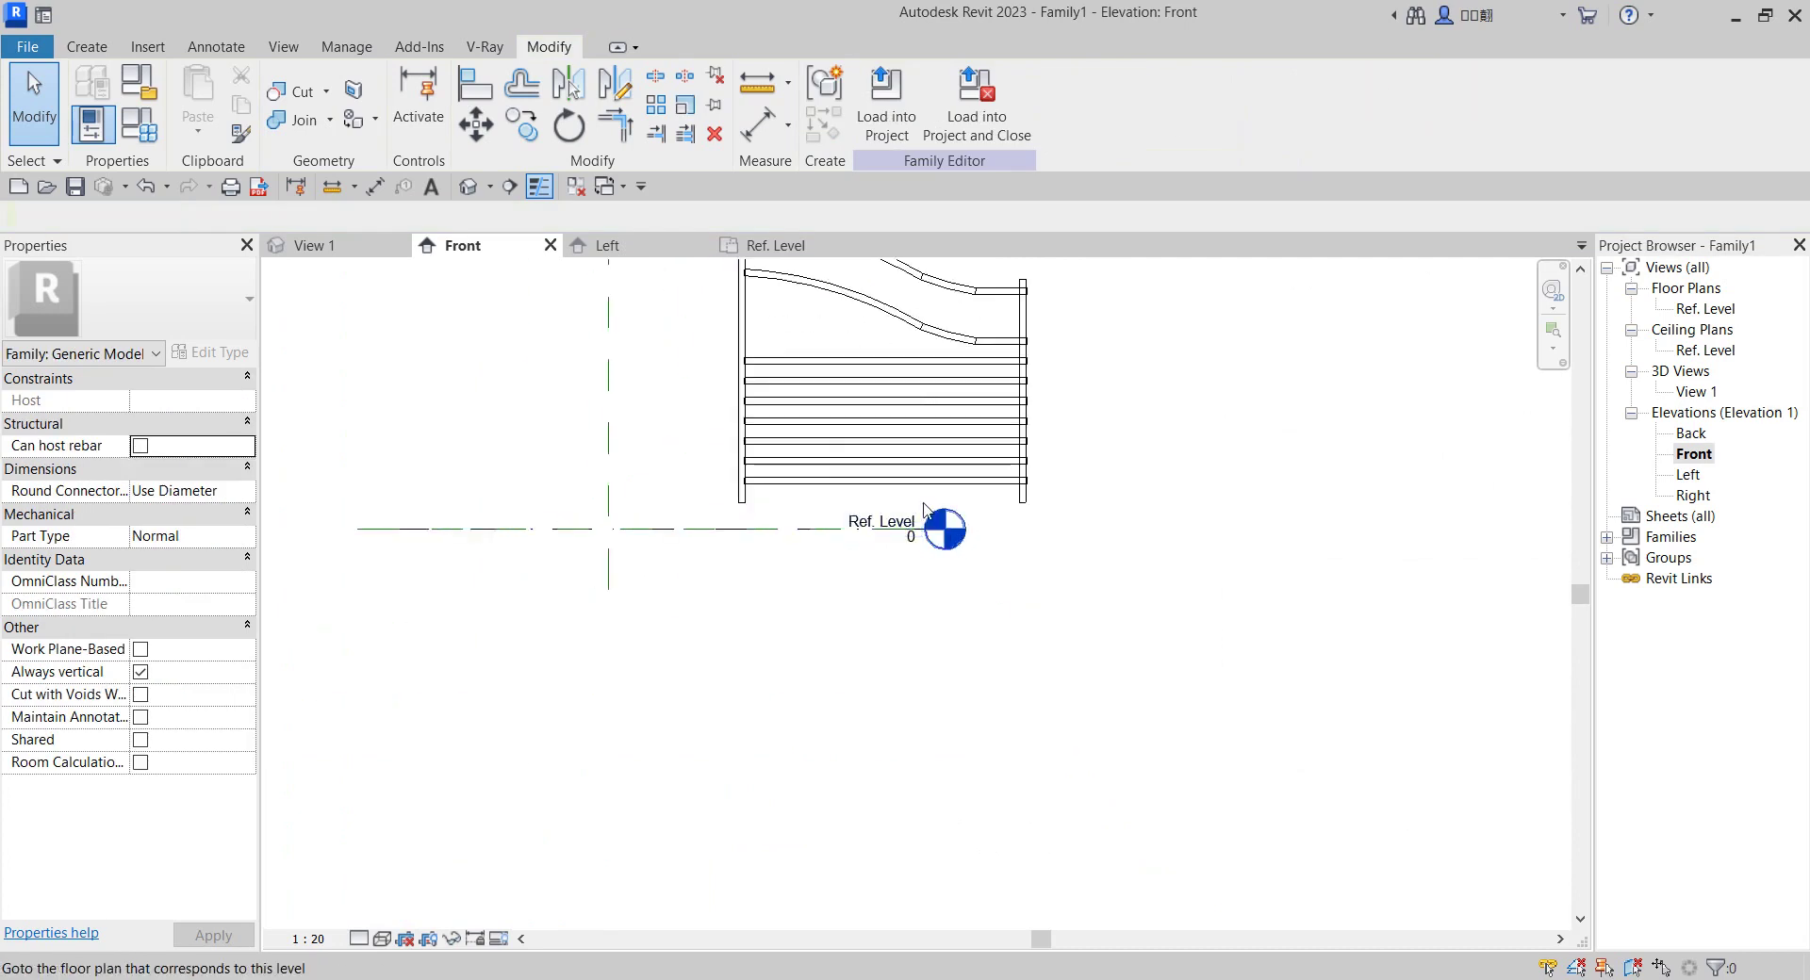
Window-select all 11 gate sweeps and nudge them left onto the centre reference plane.
drag(813, 347, 990, 523)
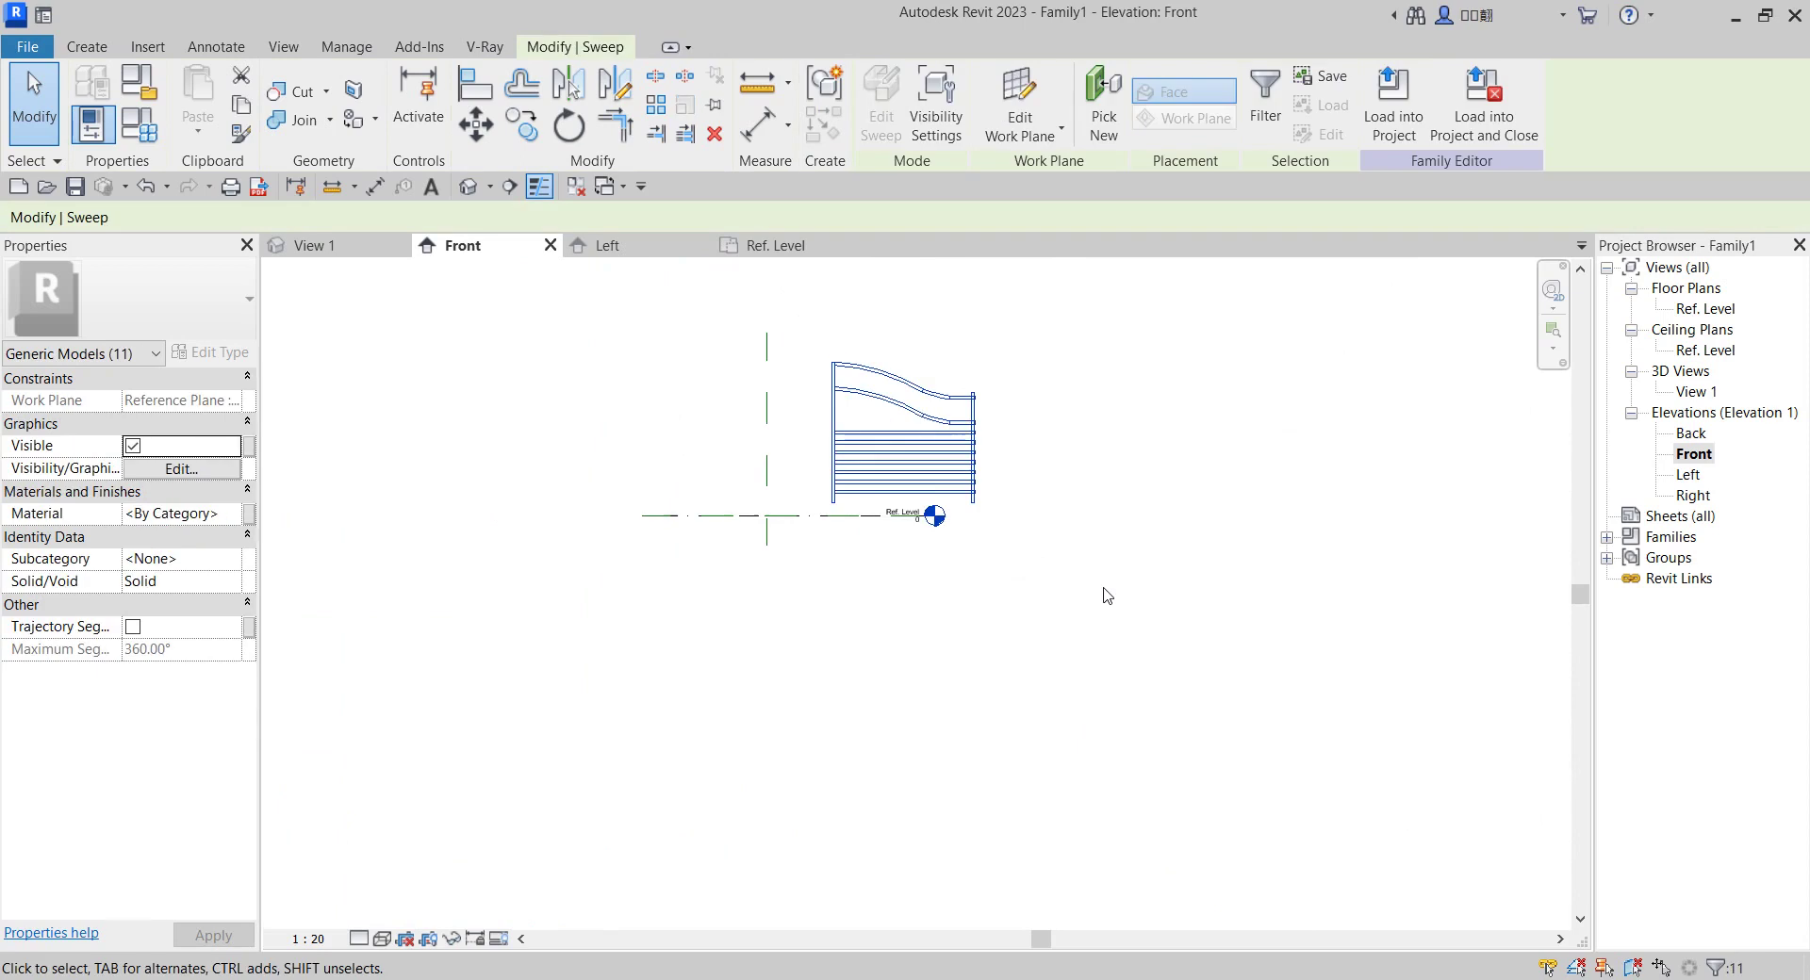
key(Left)
key(Left)
key(Left)
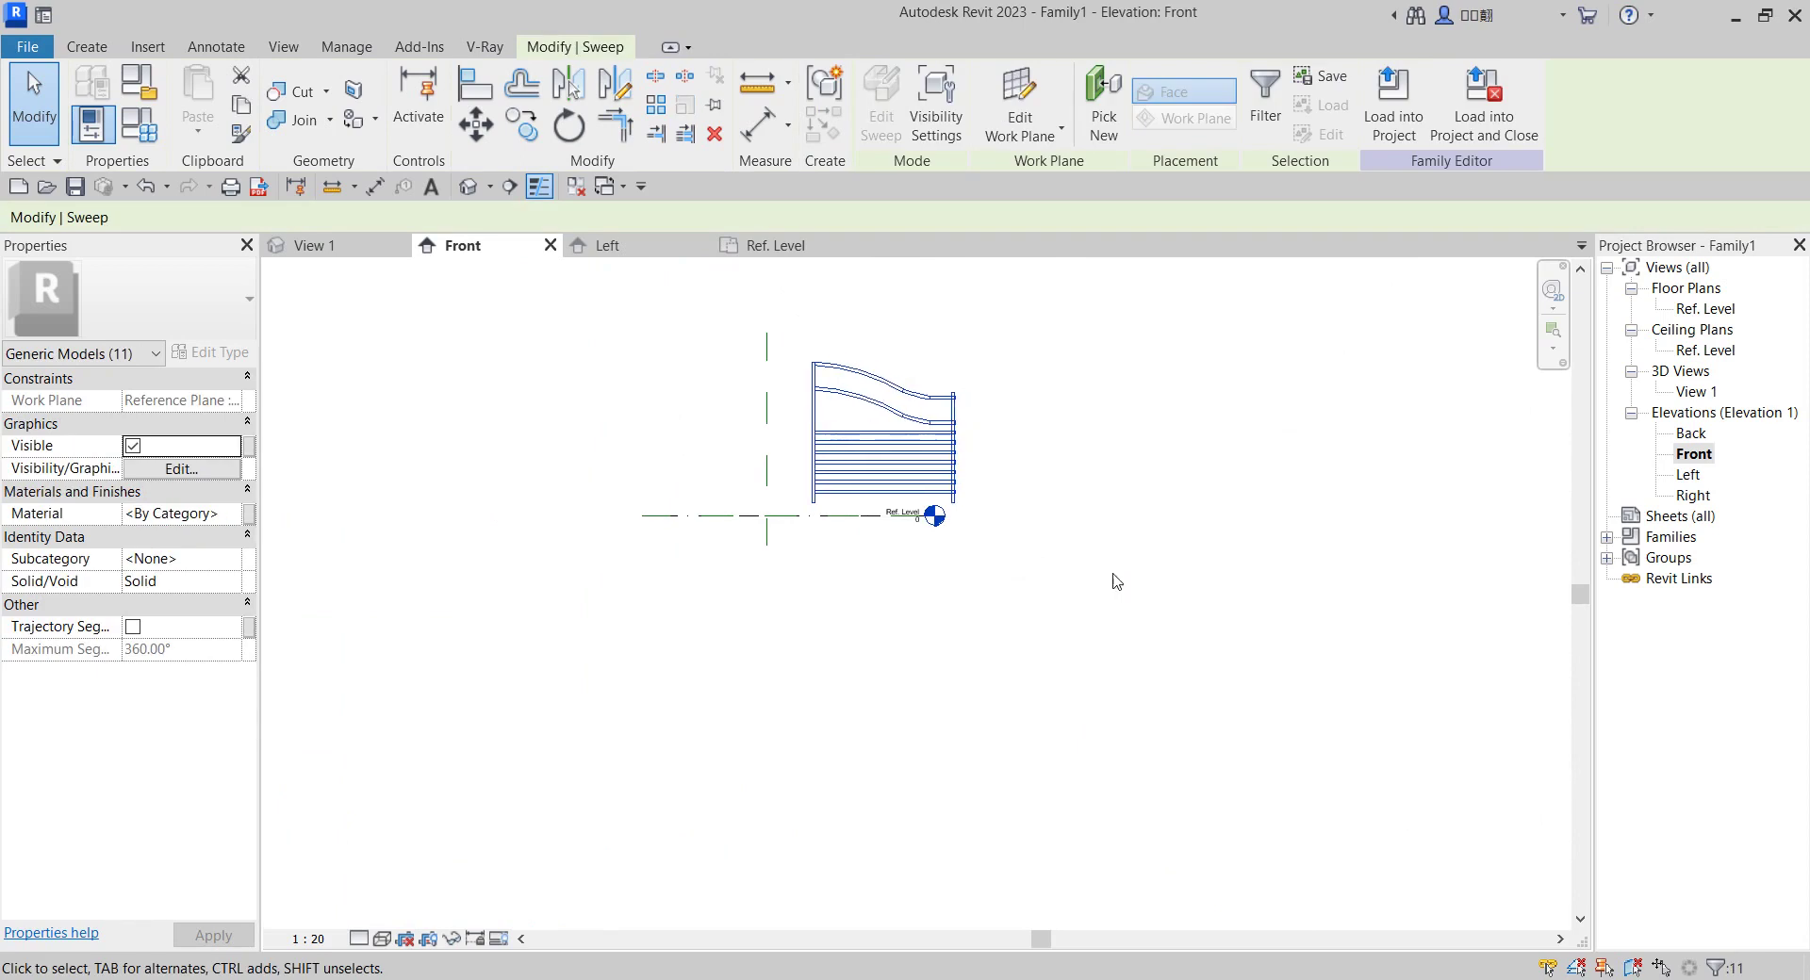
key(Left)
key(Left)
key(Left)
key(Left)
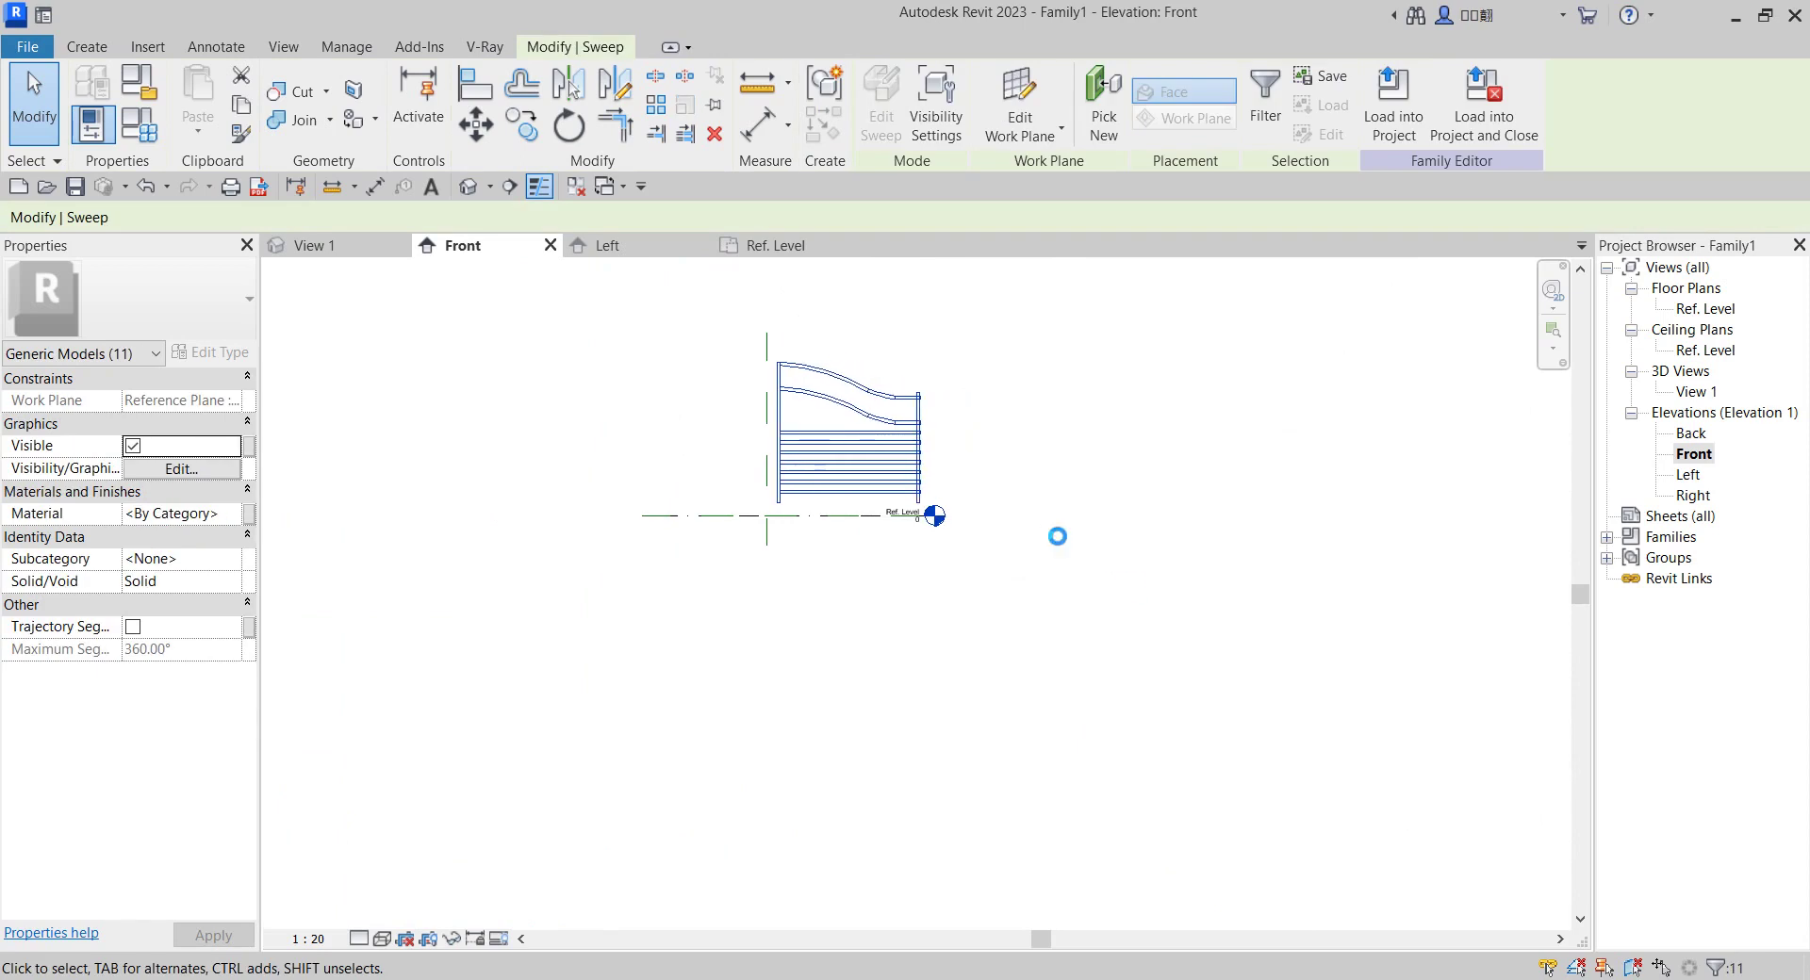
click(1011, 388)
scroll(937, 554, down, 1)
scroll(845, 421, up, 1)
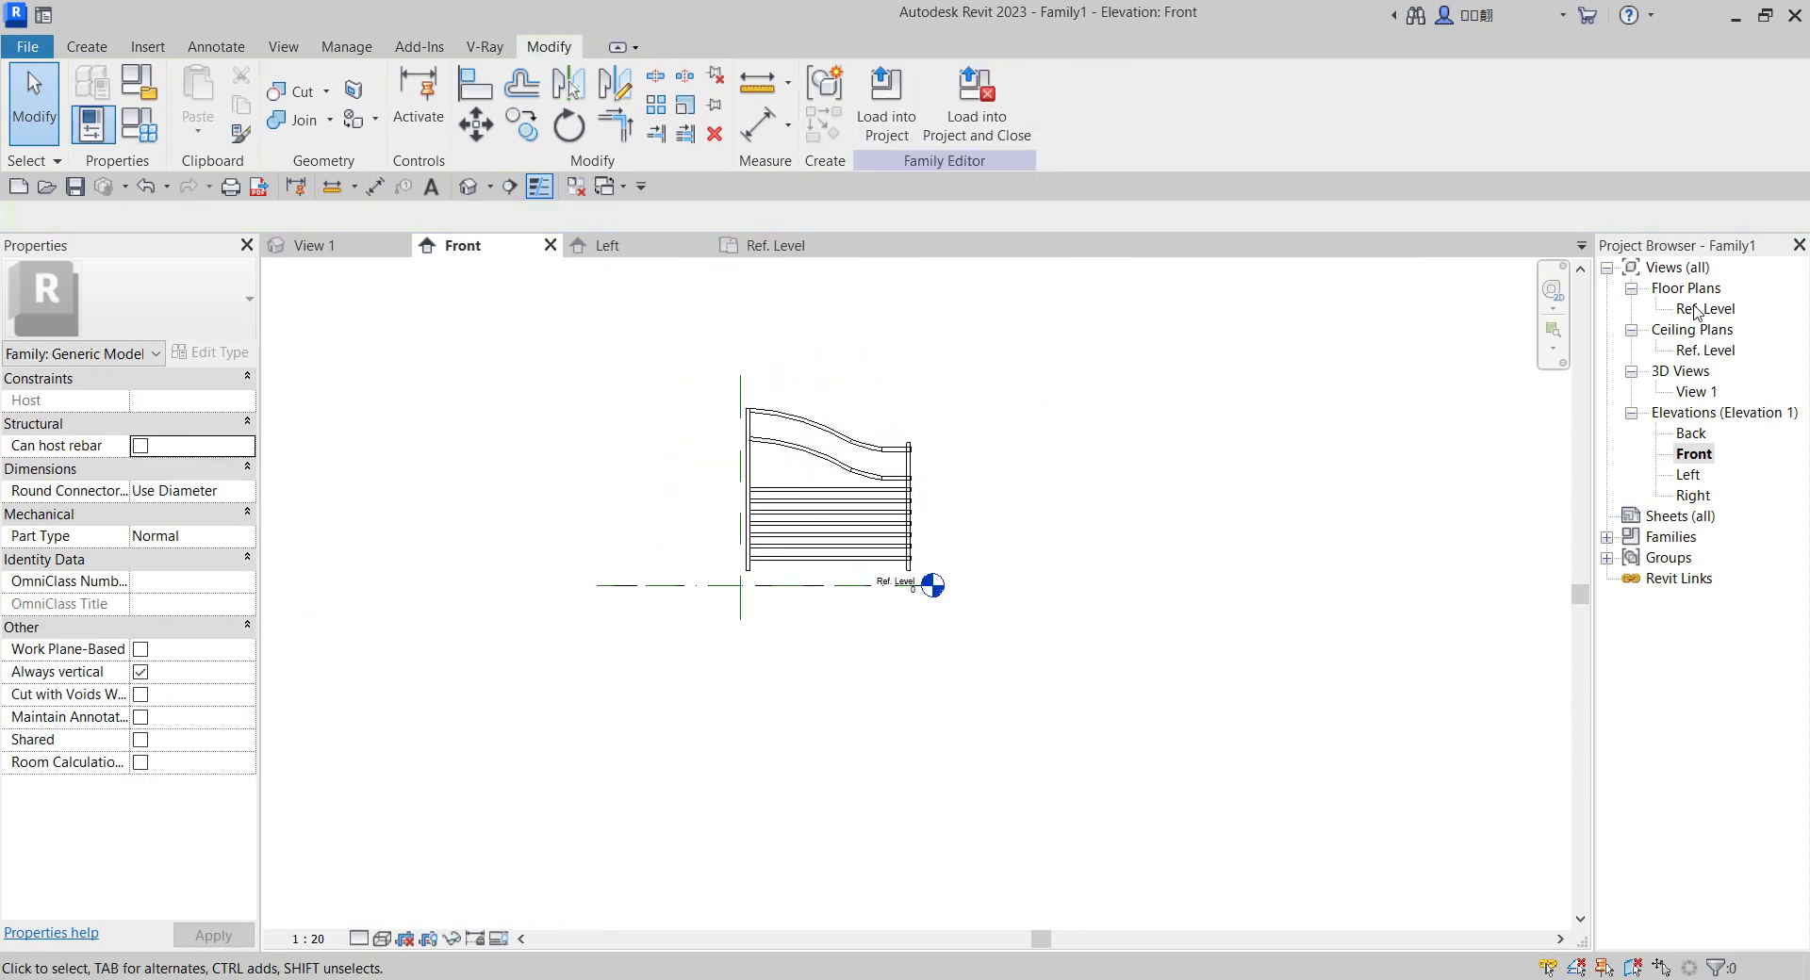
In the Ref. Level plan, sketch a 200 × 280 rectangle extrusion at the railing's right end.
double_click(1701, 309)
scroll(991, 623, down, 1)
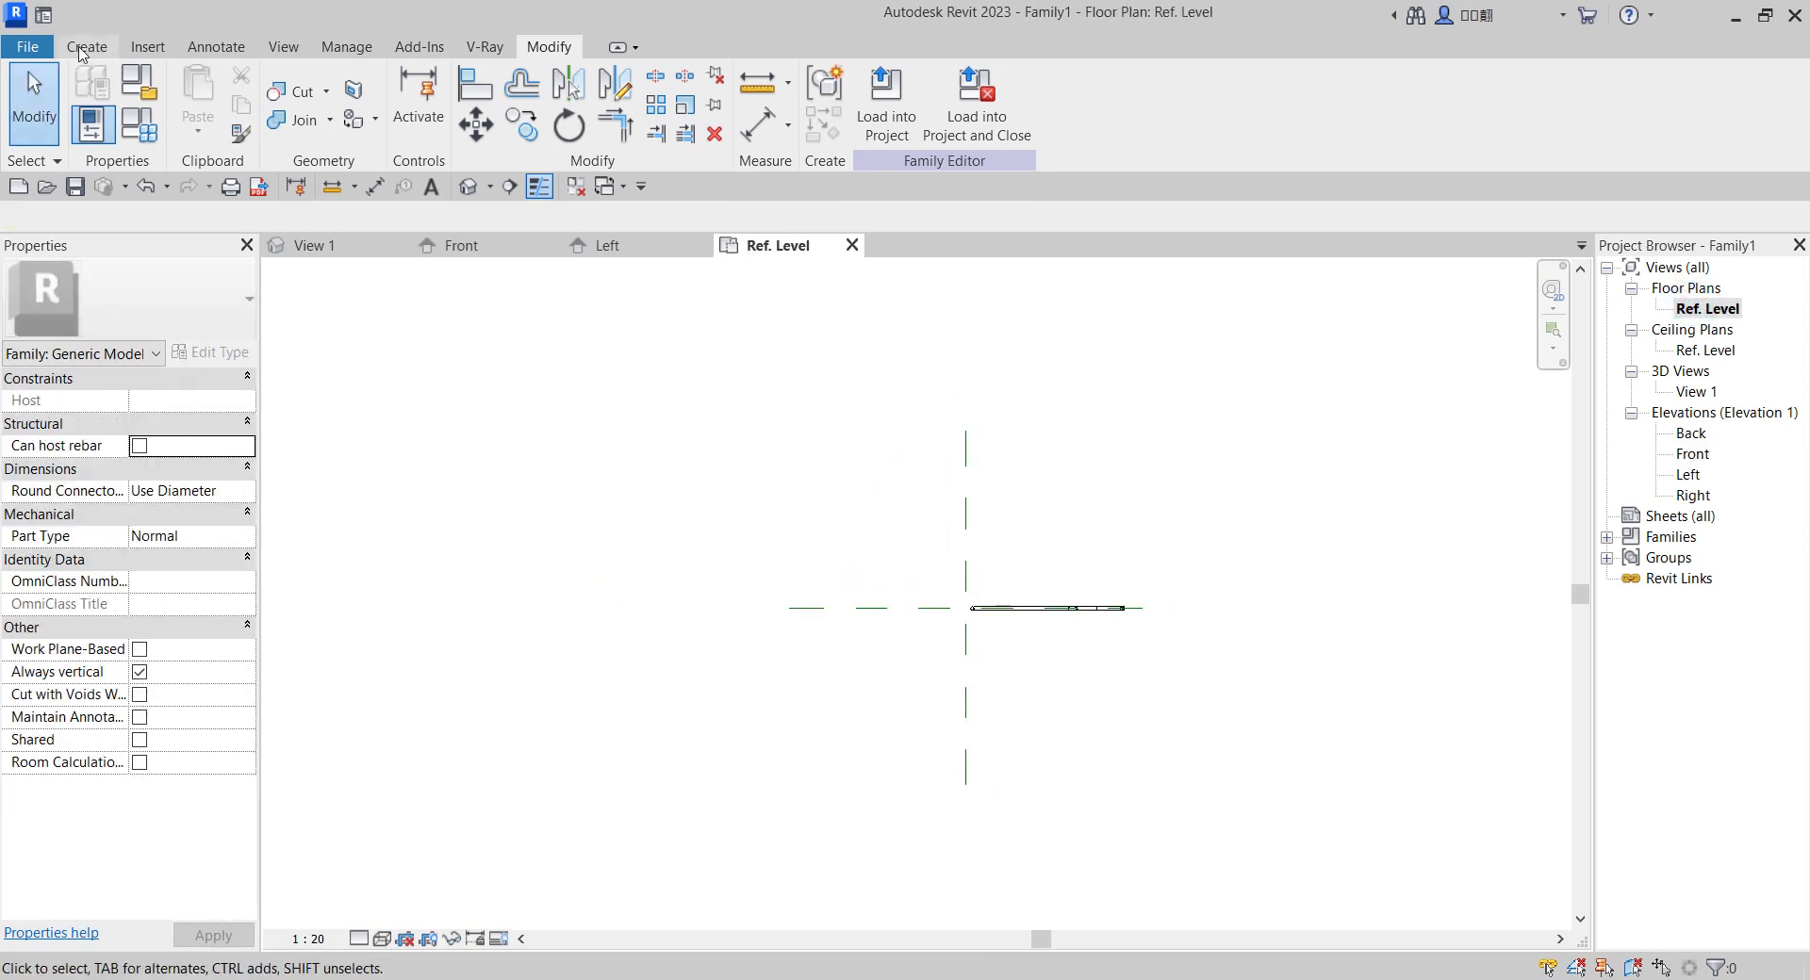
click(79, 49)
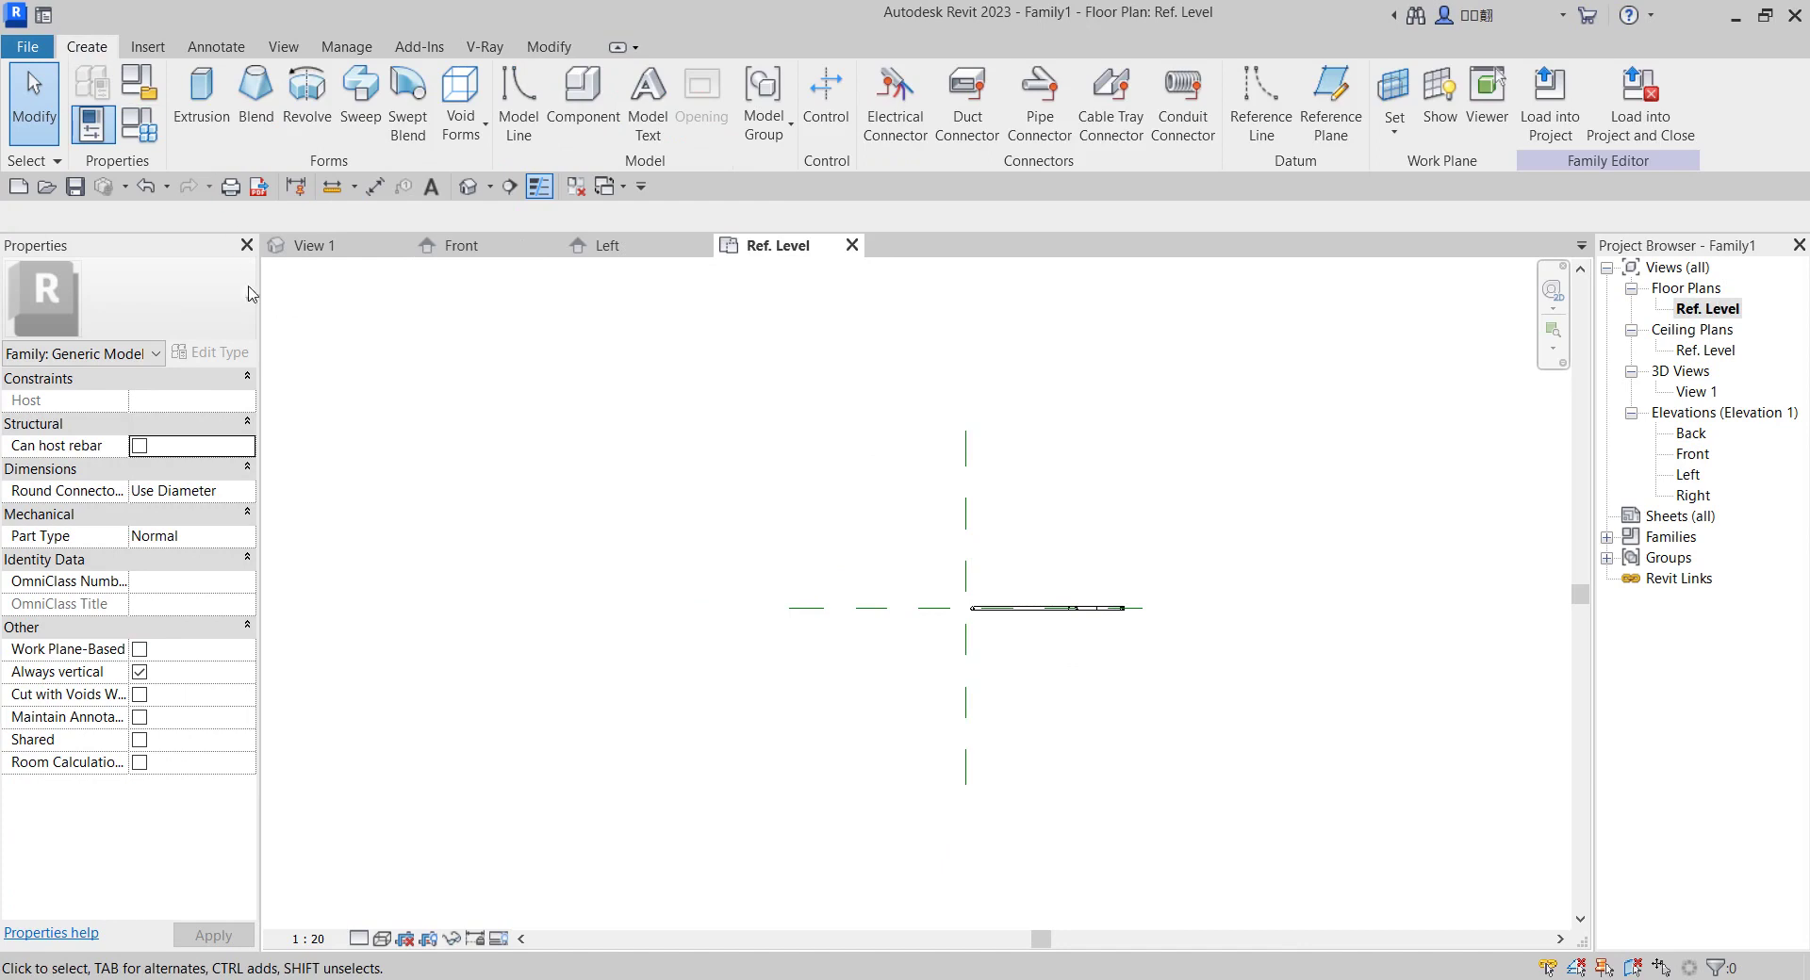
click(202, 99)
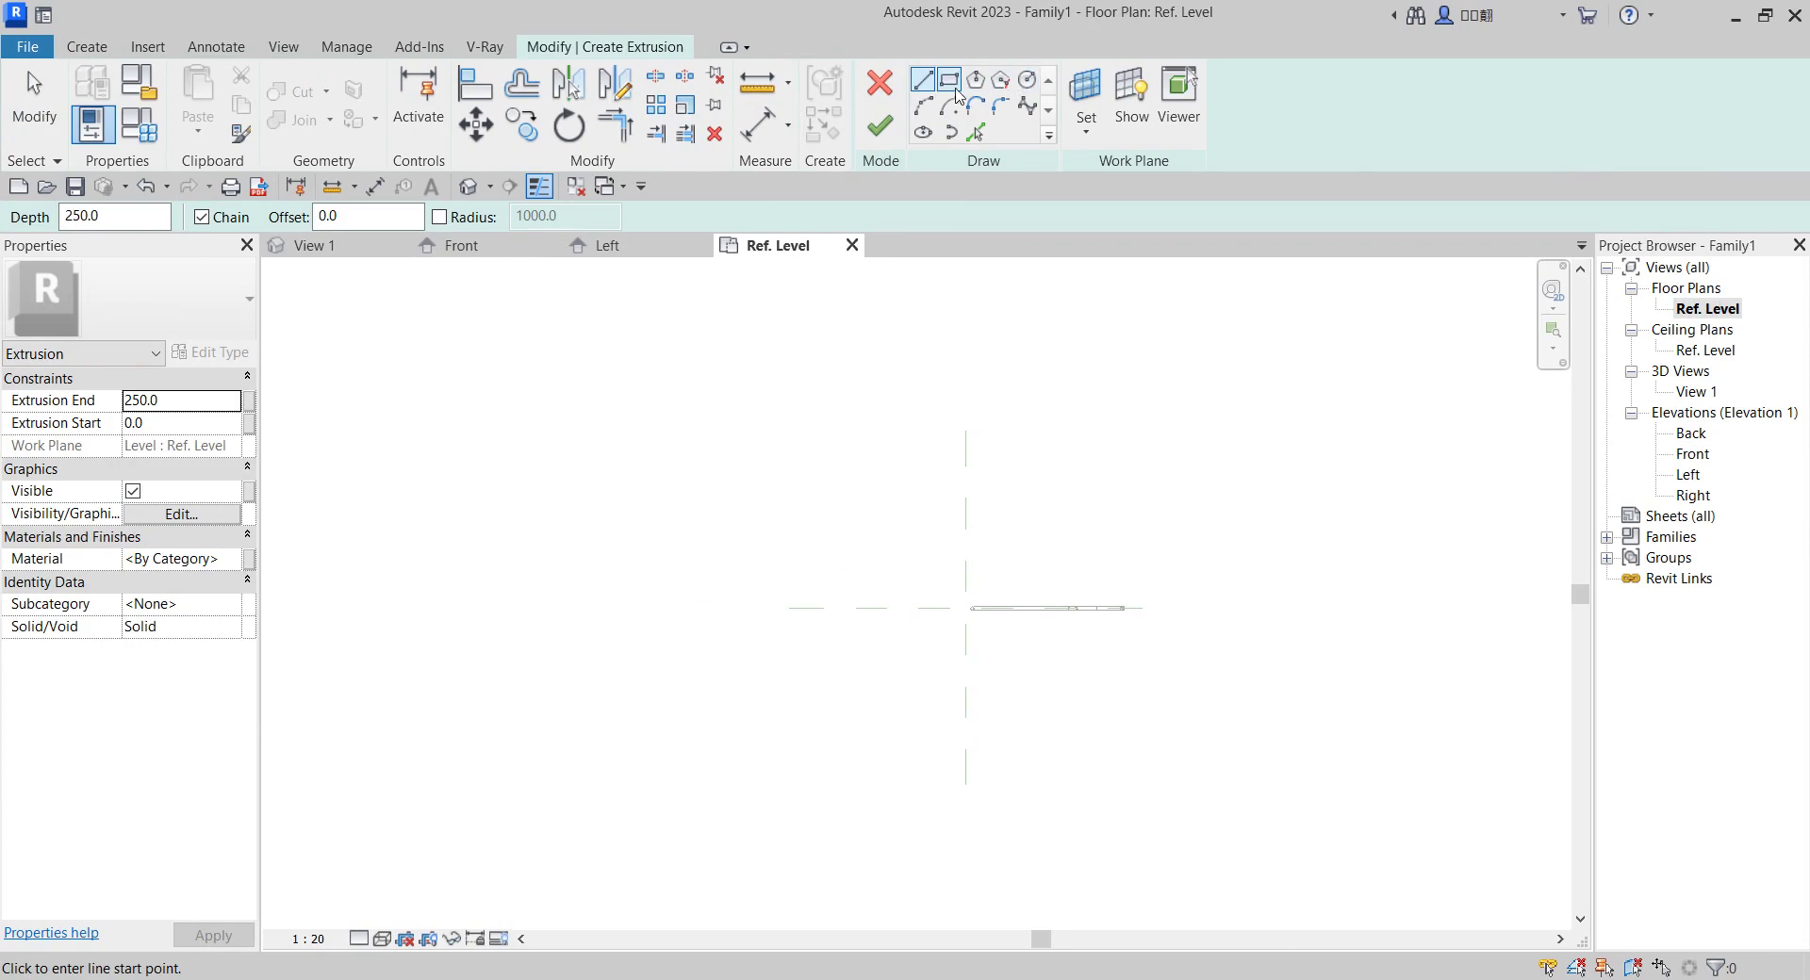
click(949, 83)
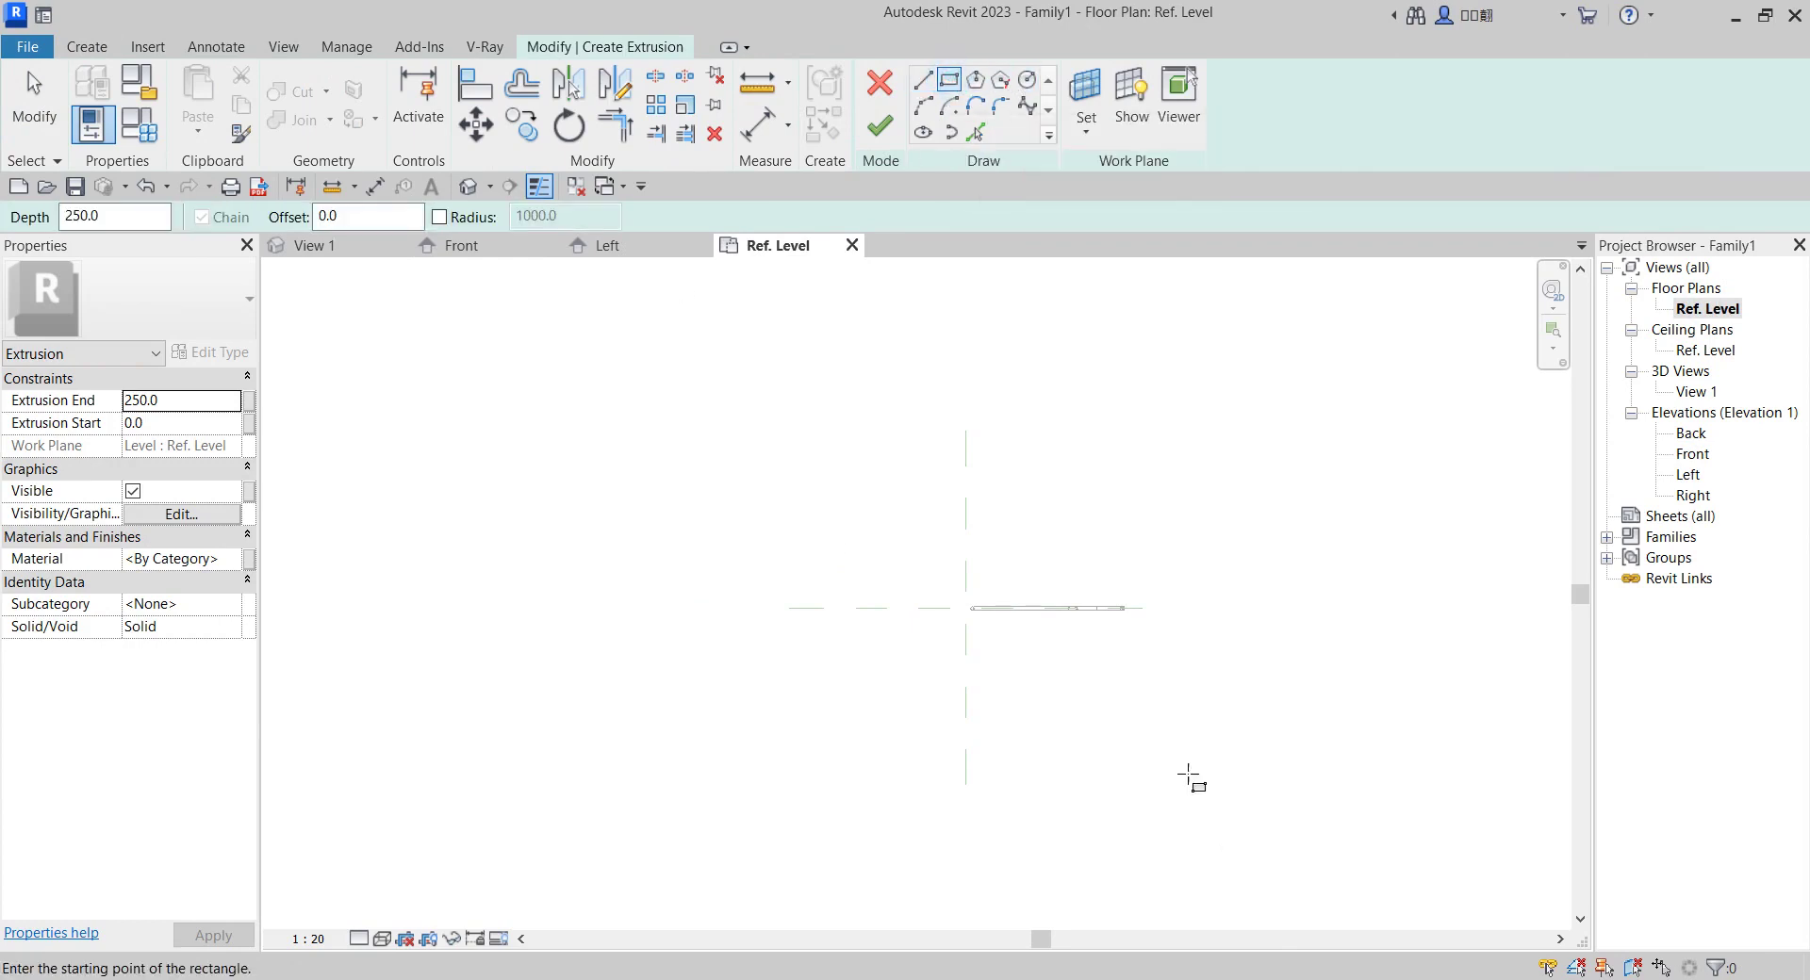
scroll(1169, 651, up, 5)
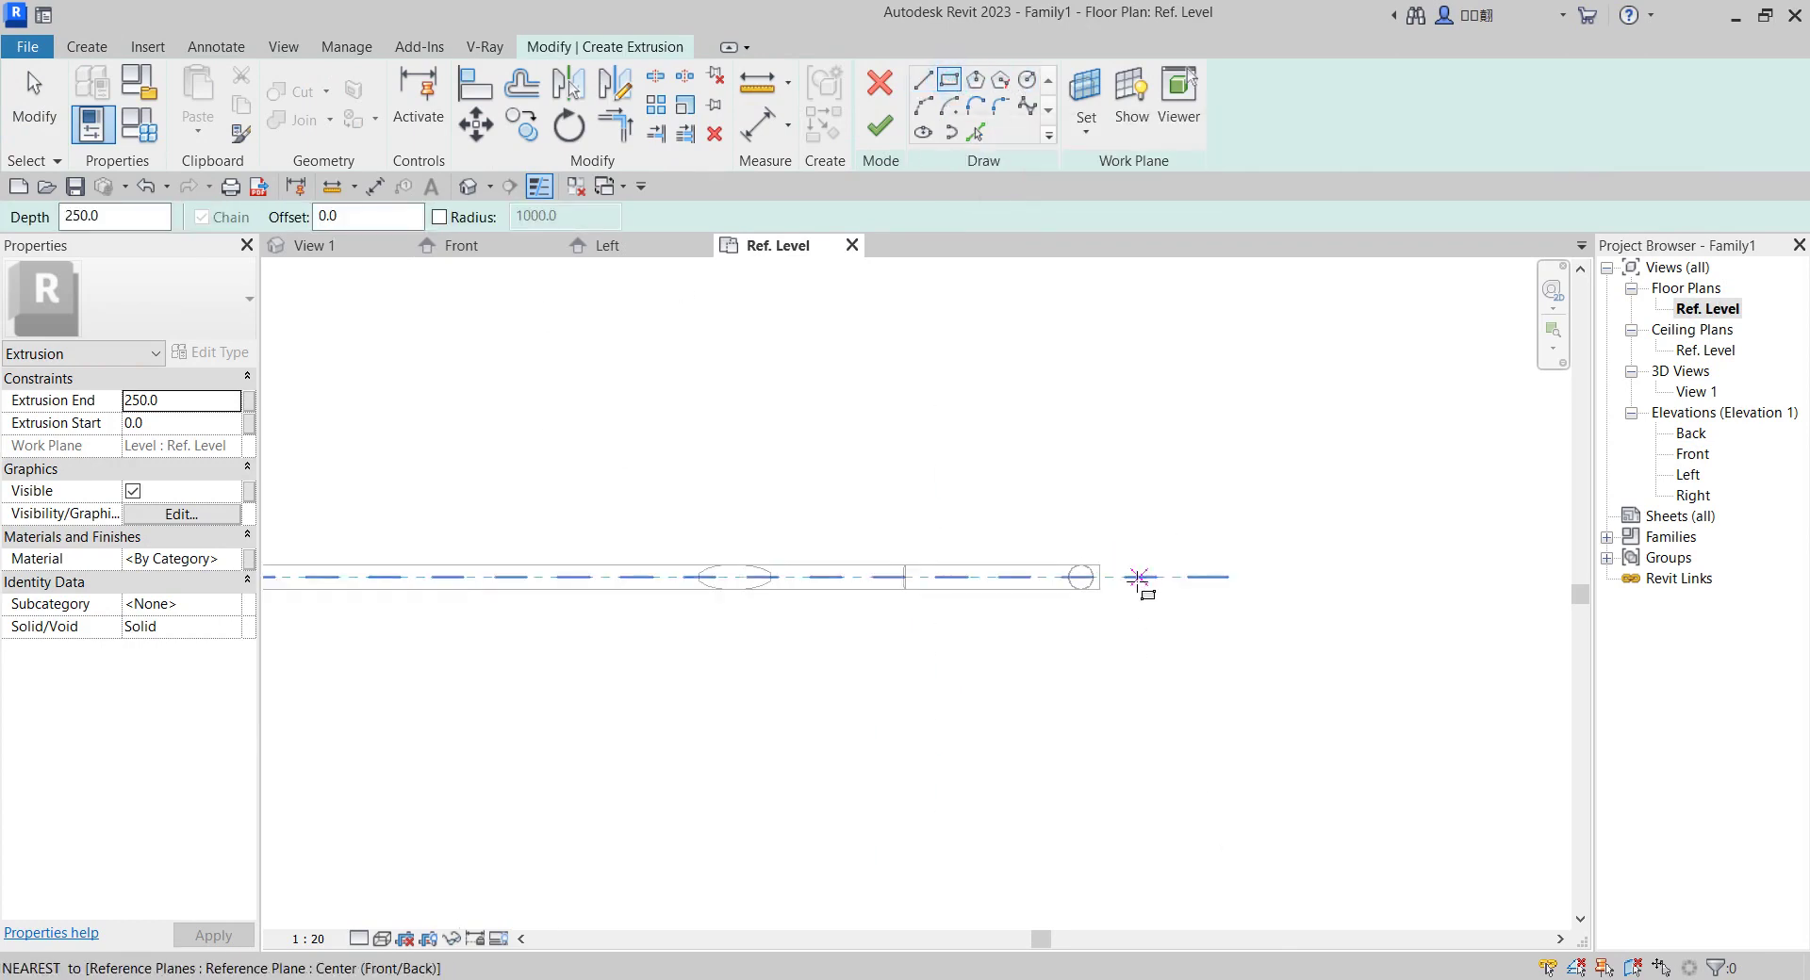
click(1109, 666)
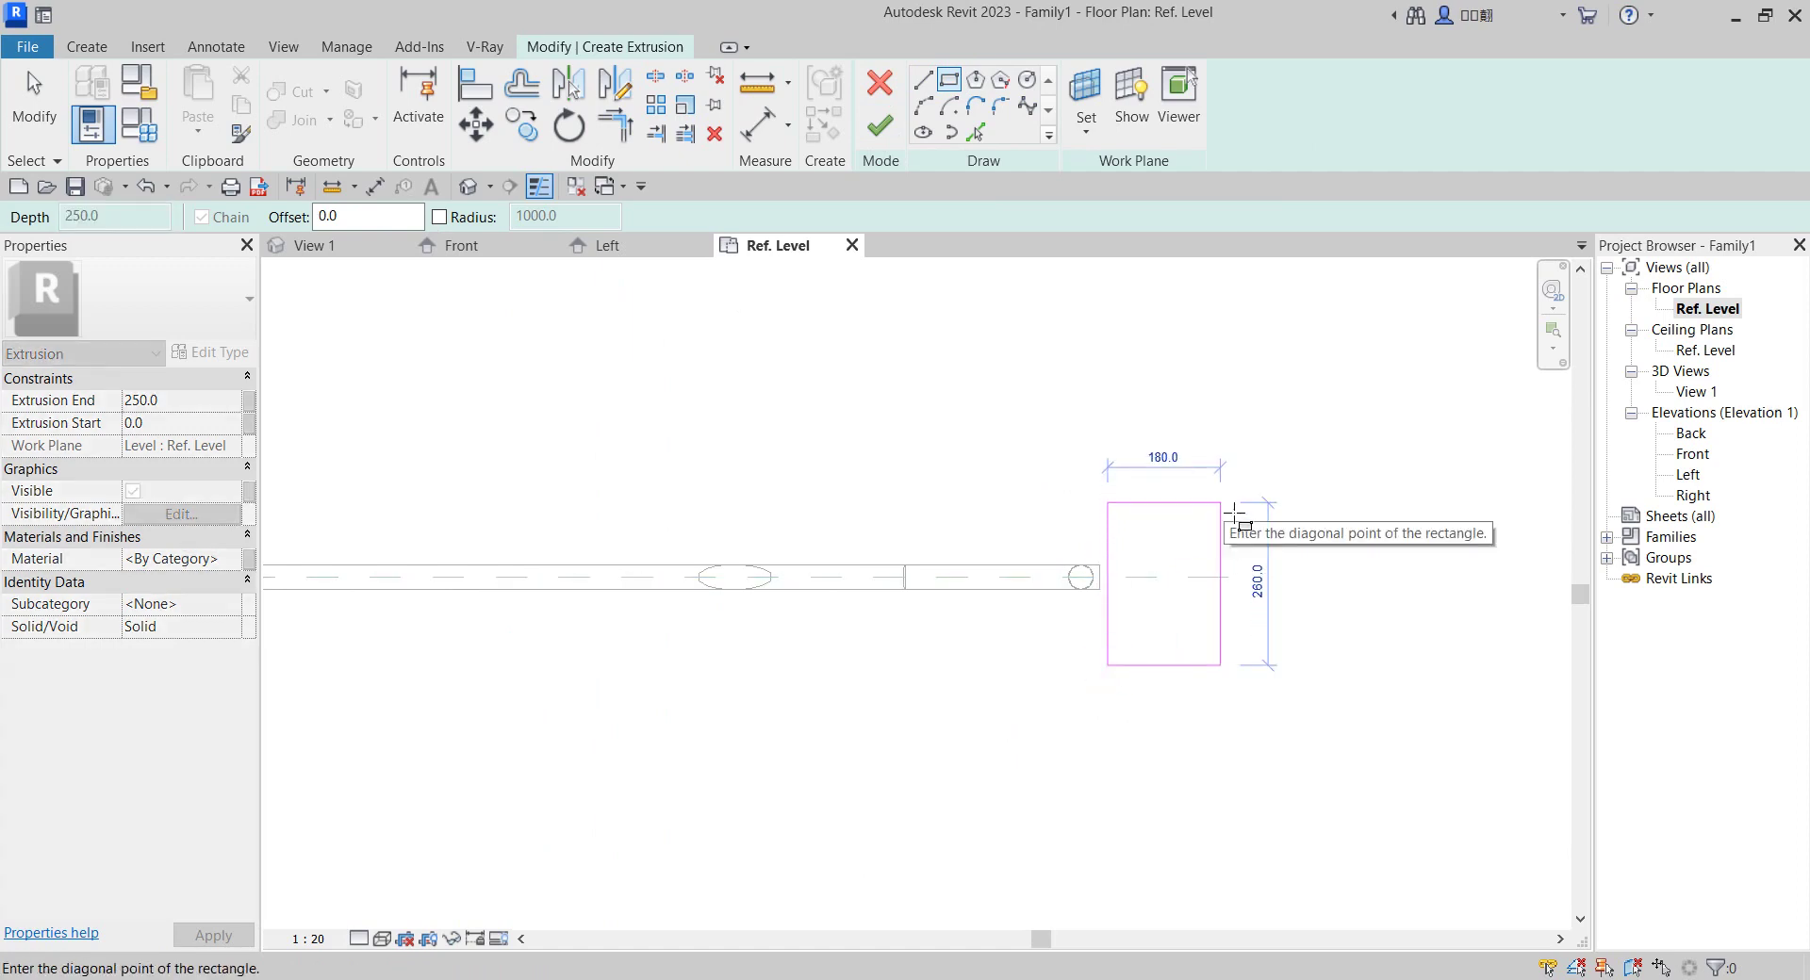
click(1232, 502)
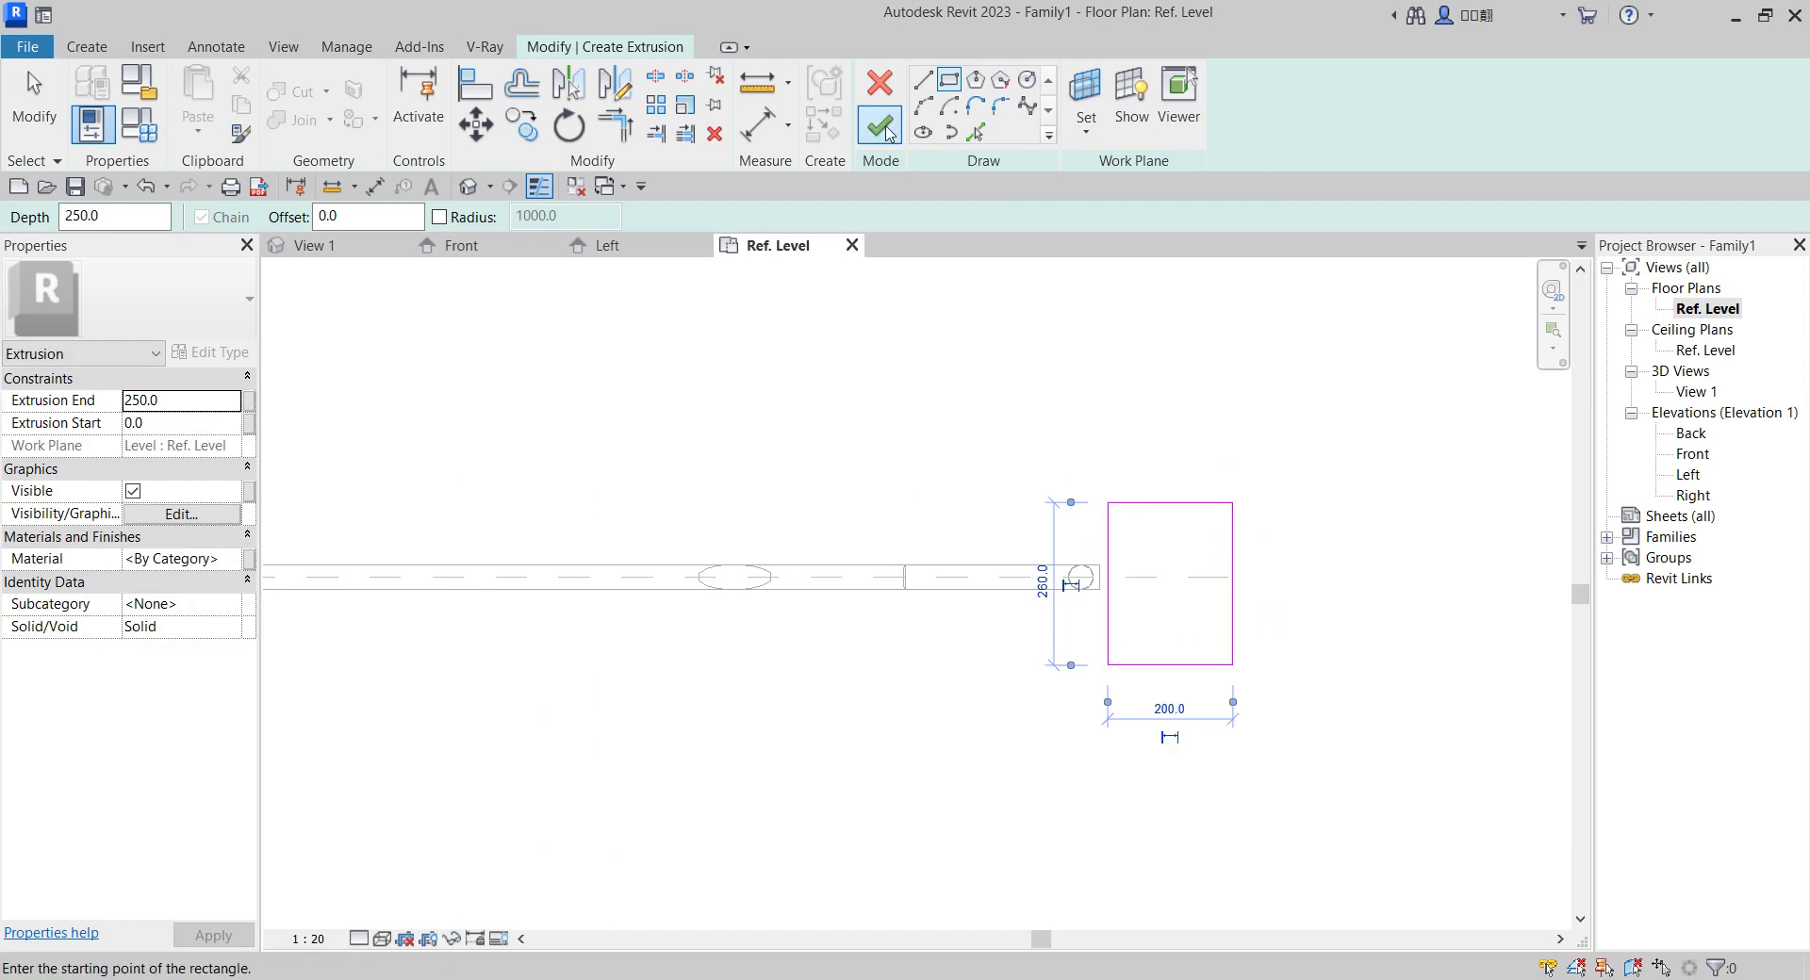
click(879, 126)
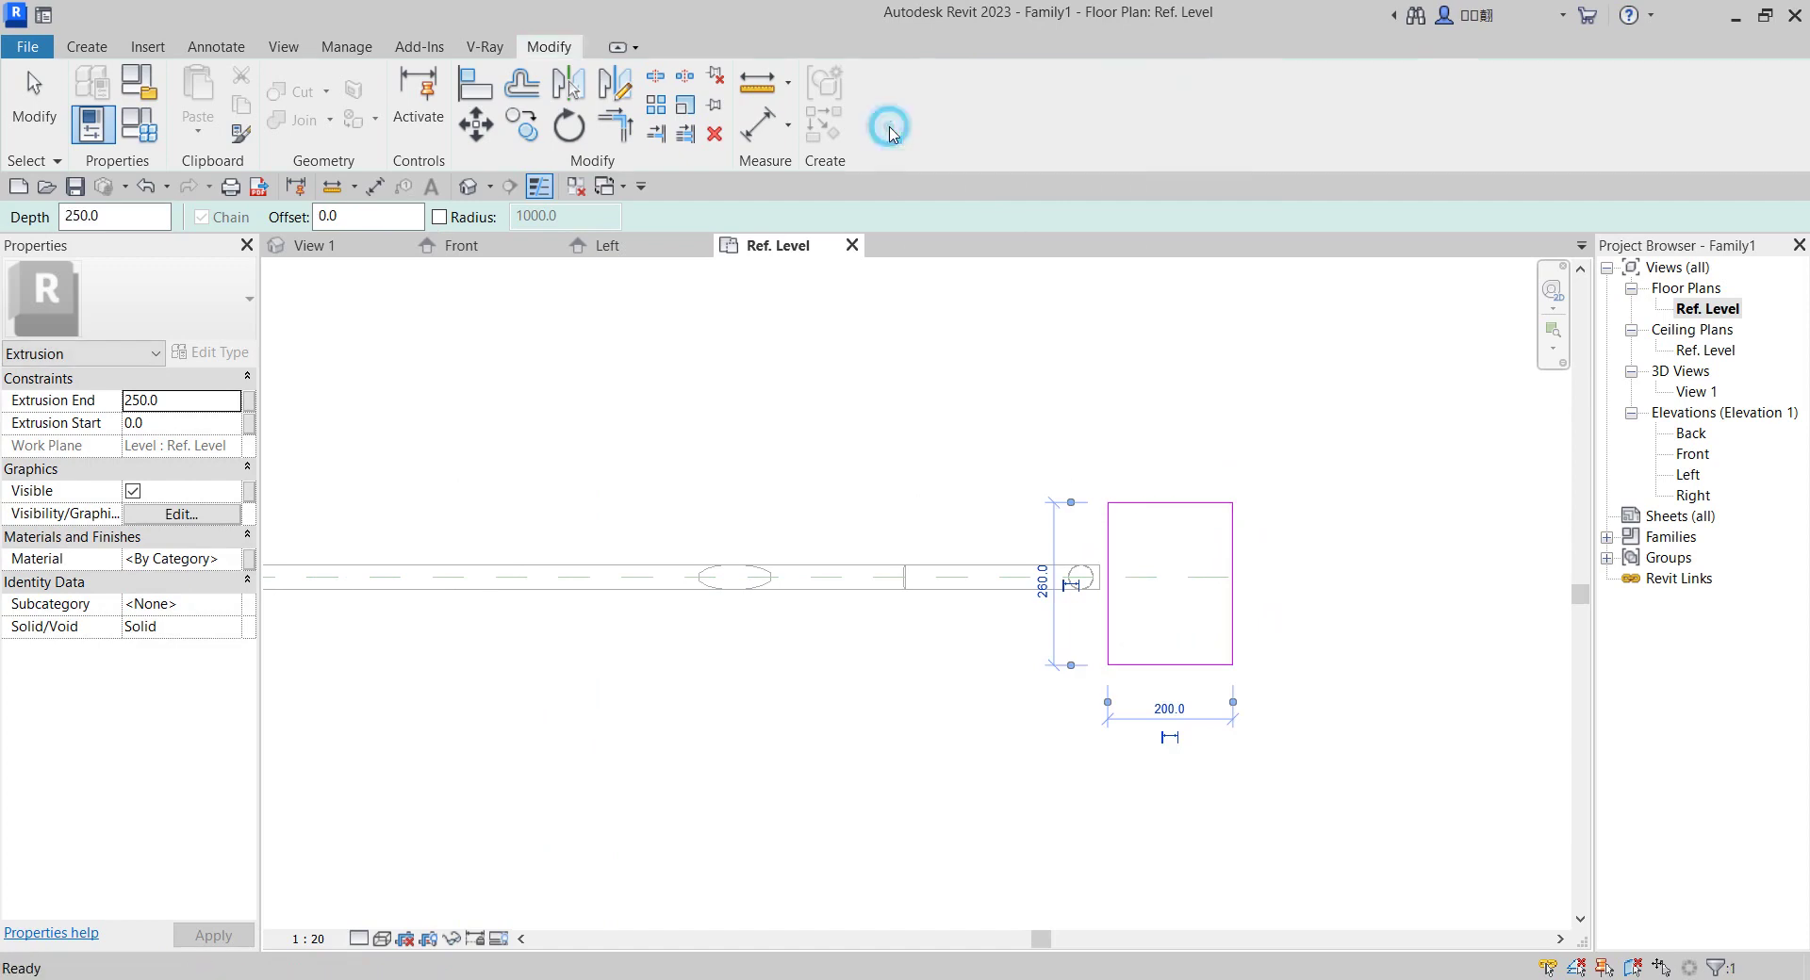
In the Front elevation, stretch the extrusion's top upward to 1722.8.
double_click(1692, 454)
scroll(930, 582, up, 2)
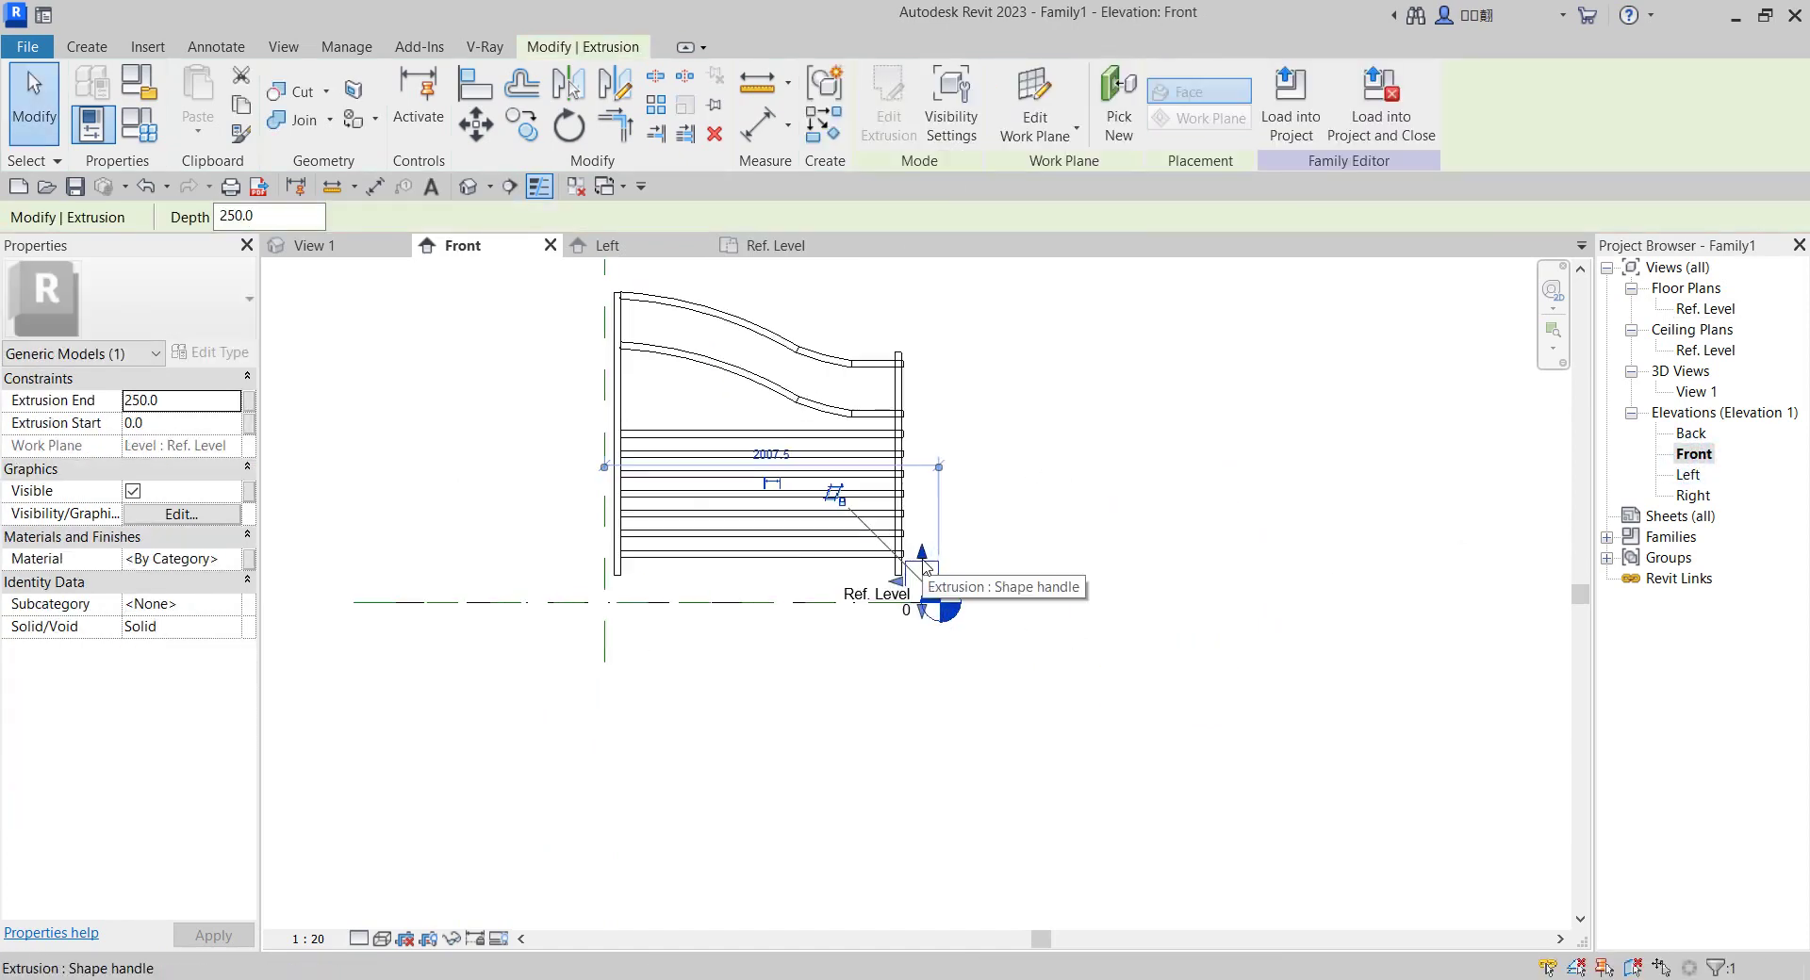
drag(923, 566, 922, 325)
click(988, 343)
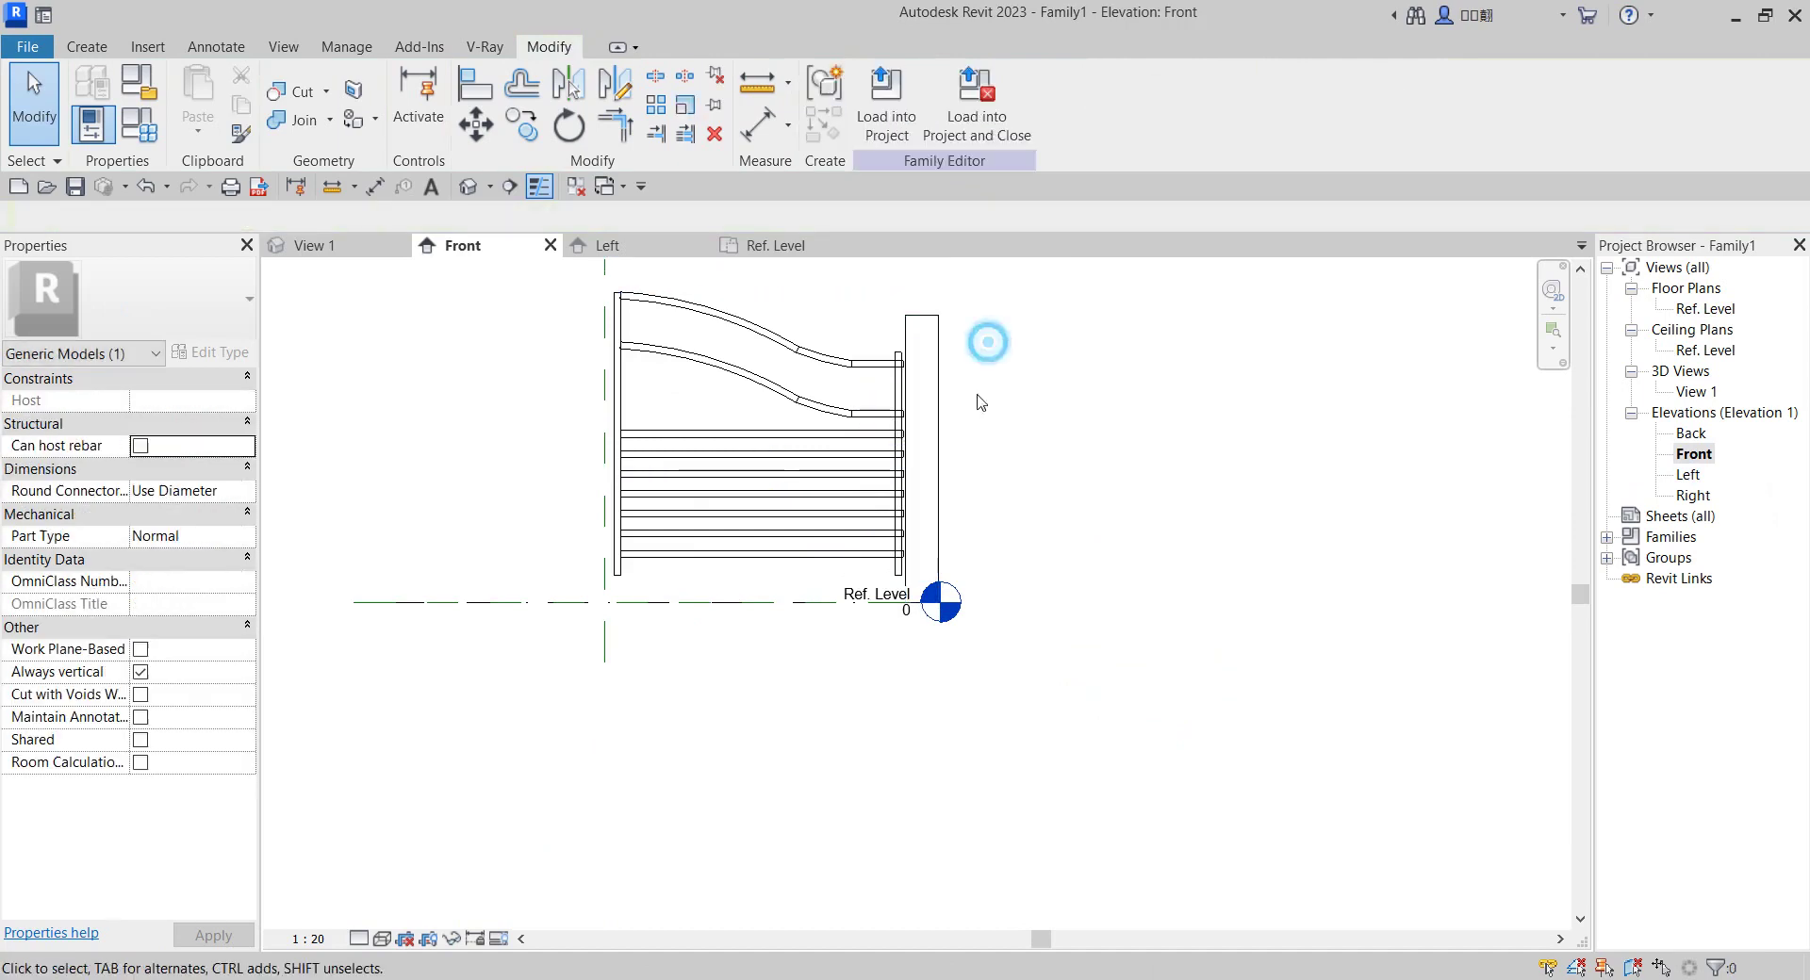
scroll(980, 580, down, 2)
scroll(981, 579, up, 2)
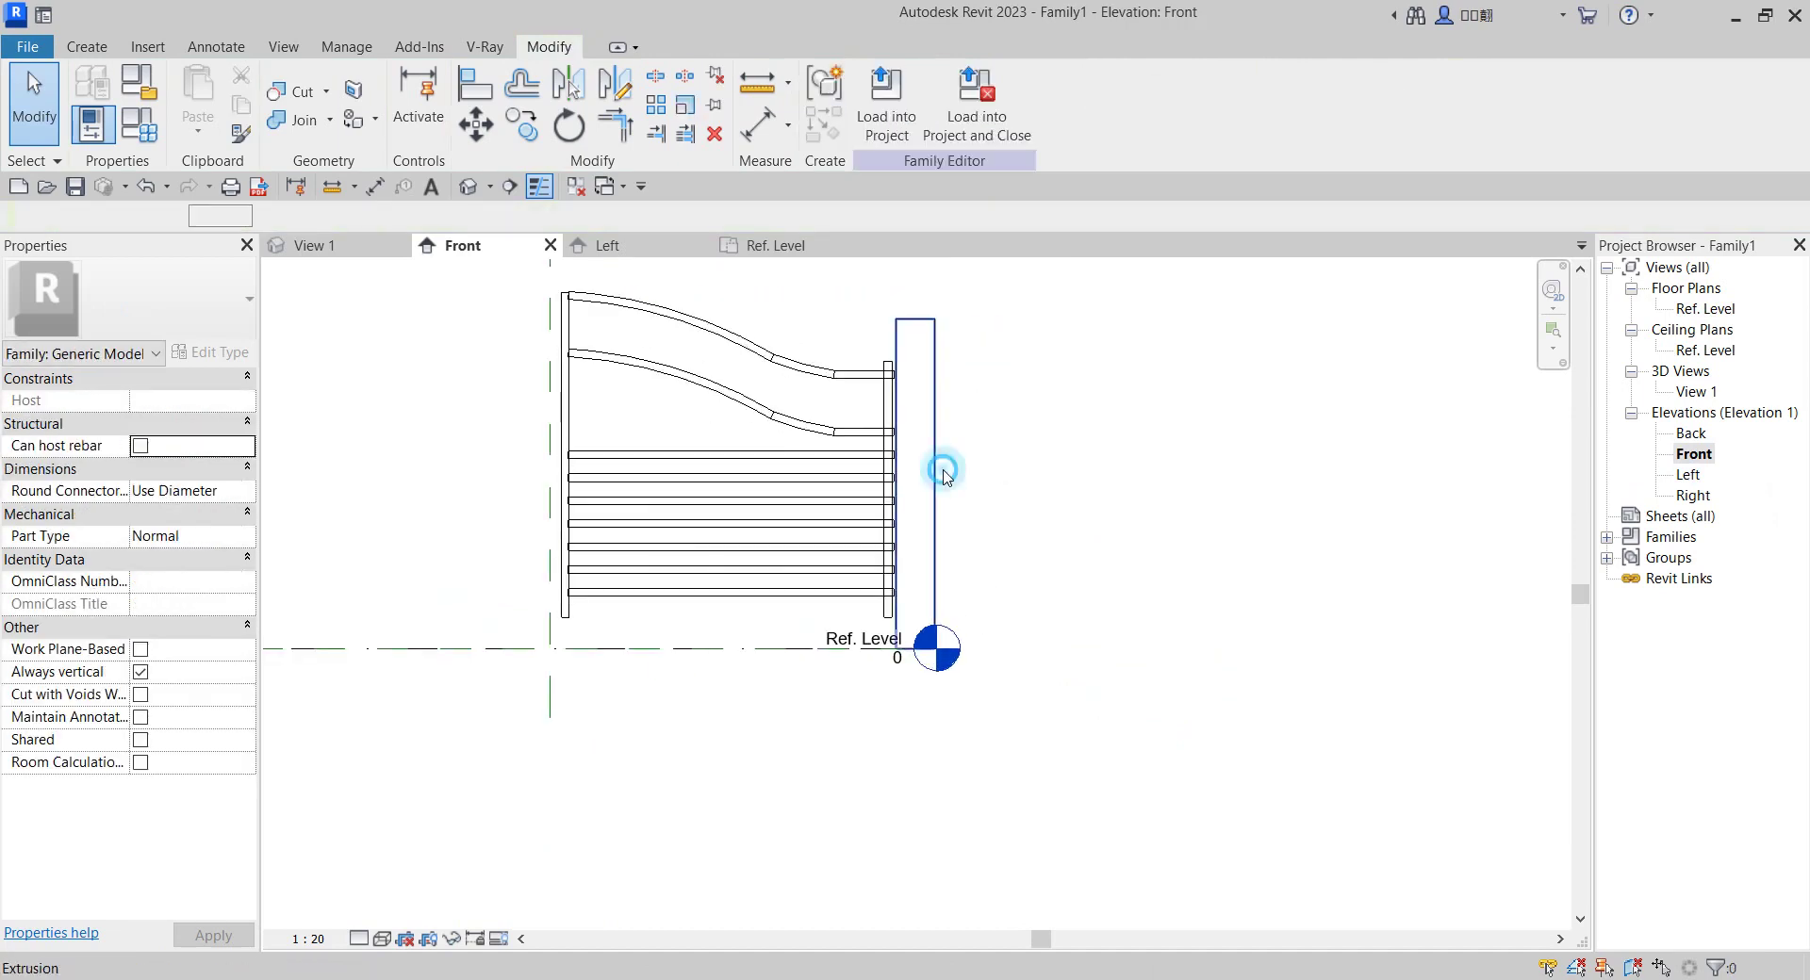
Abandon a trial copy of the post, then raise its bottom to 1501 for a short block.
click(943, 471)
scroll(998, 495, down, 2)
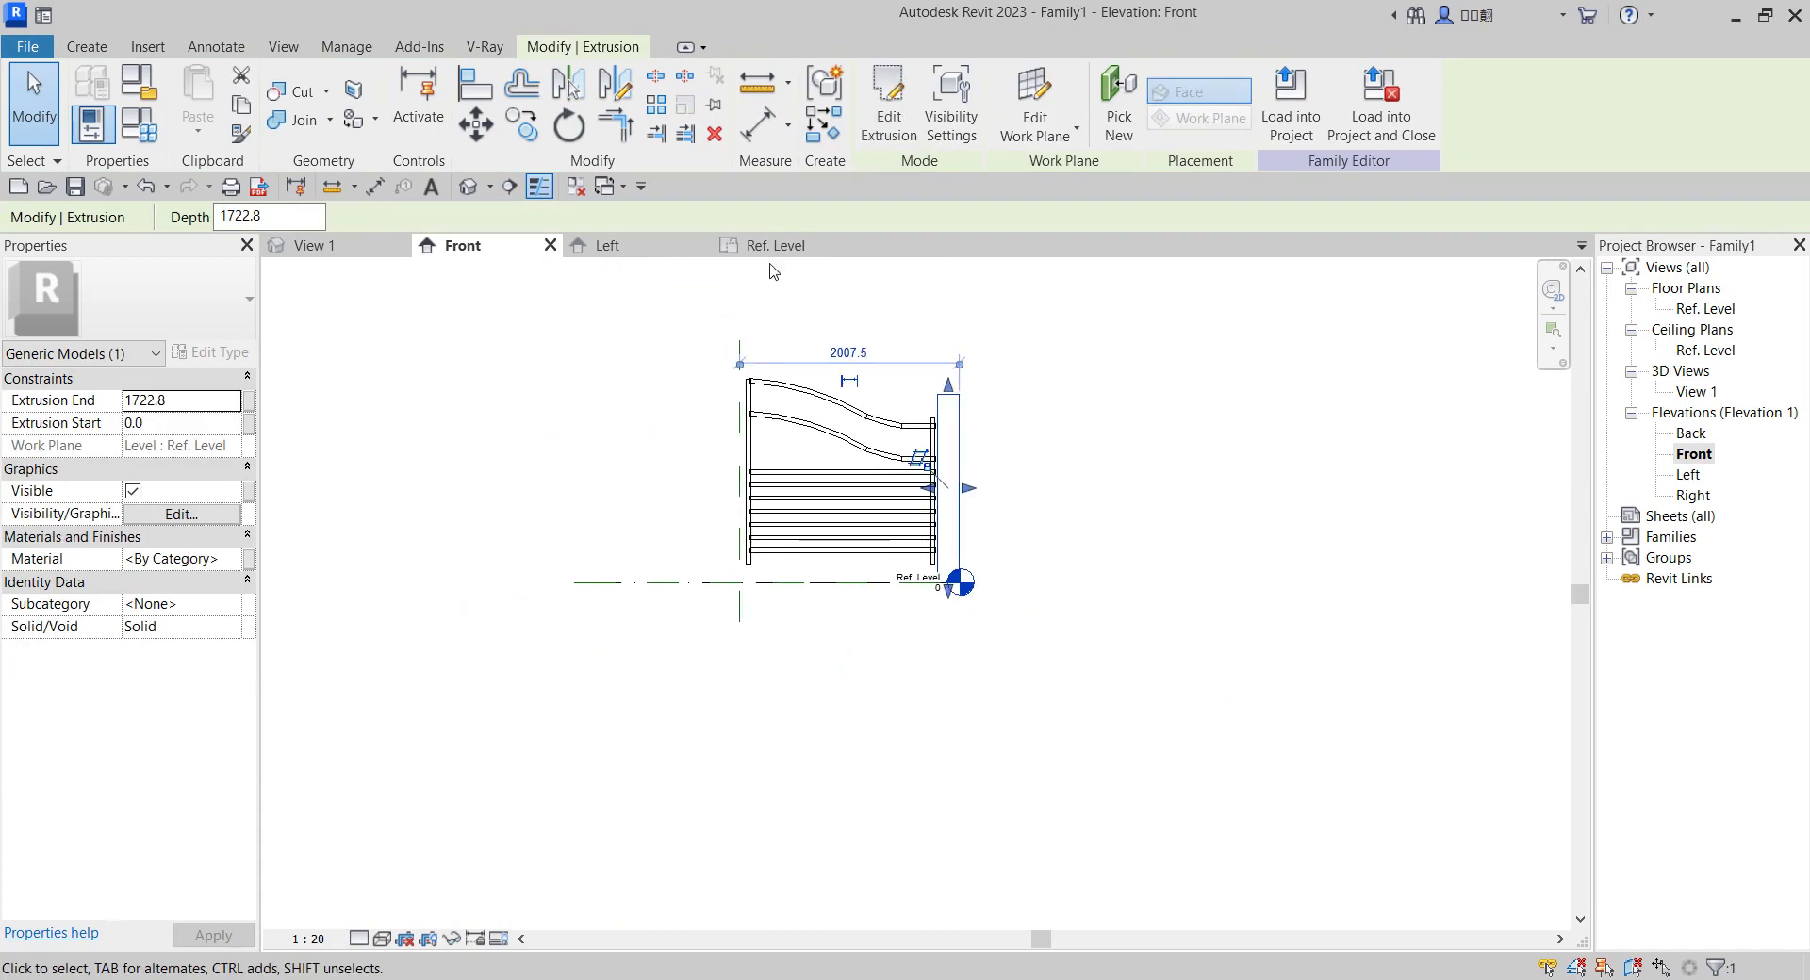
click(528, 142)
scroll(1046, 413, up, 2)
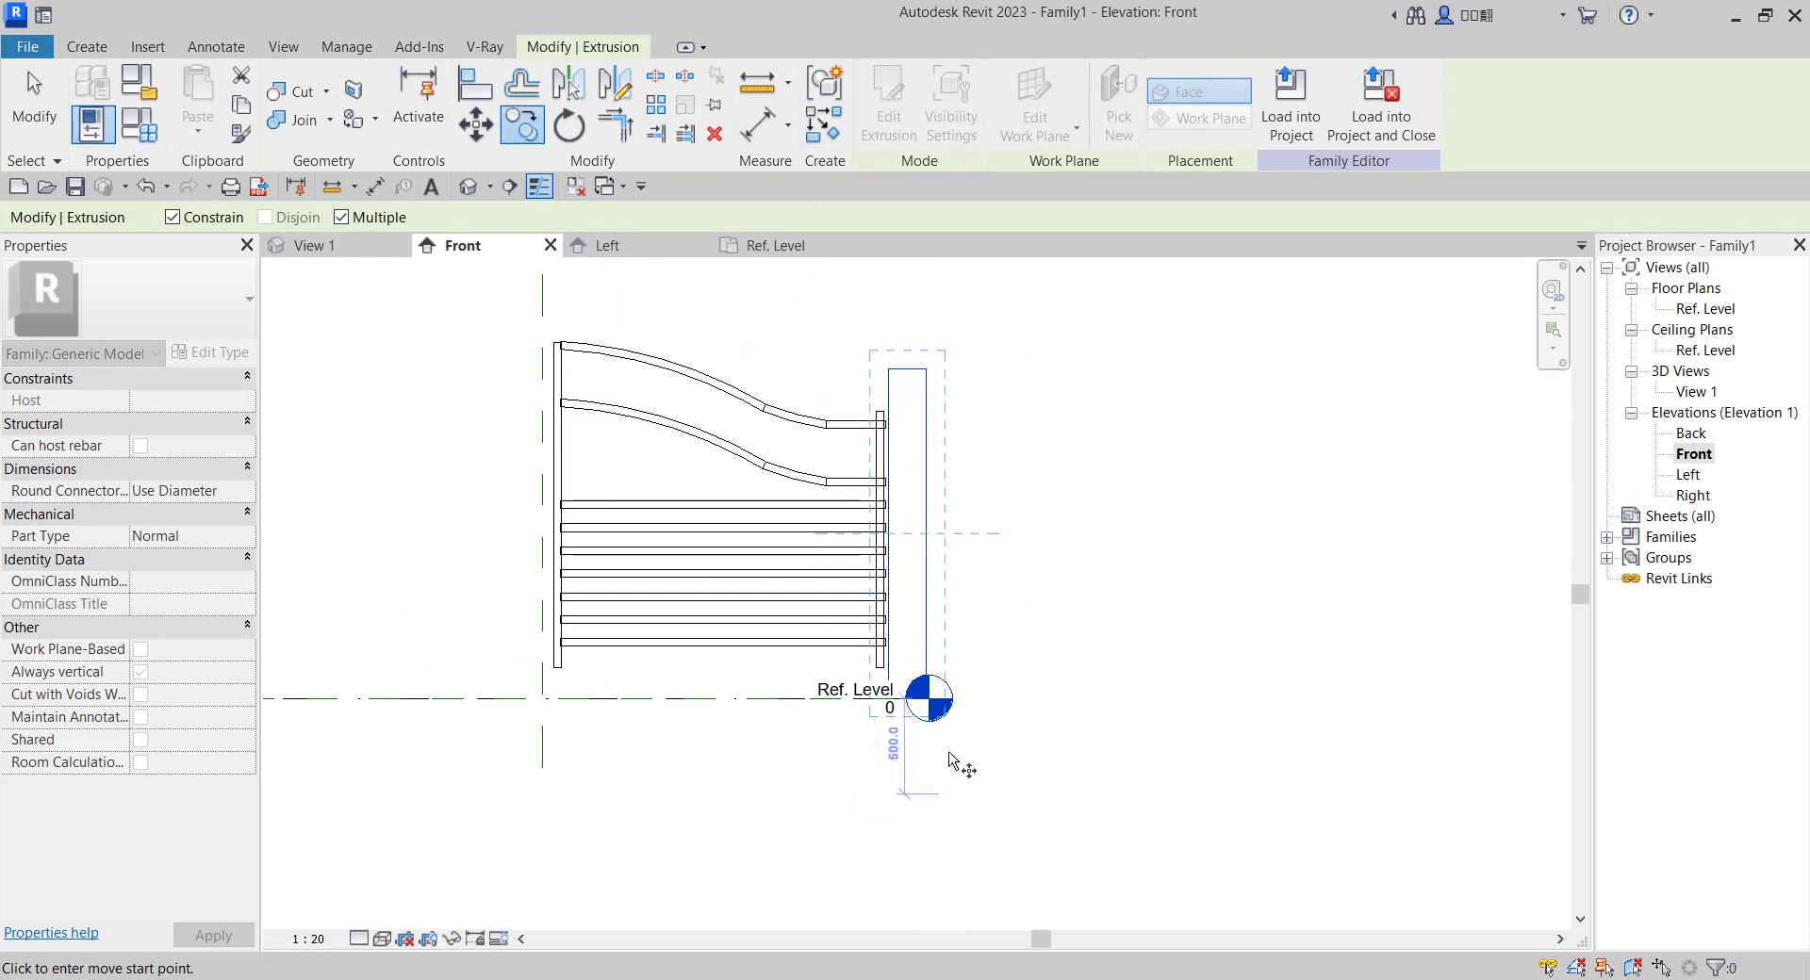
click(905, 698)
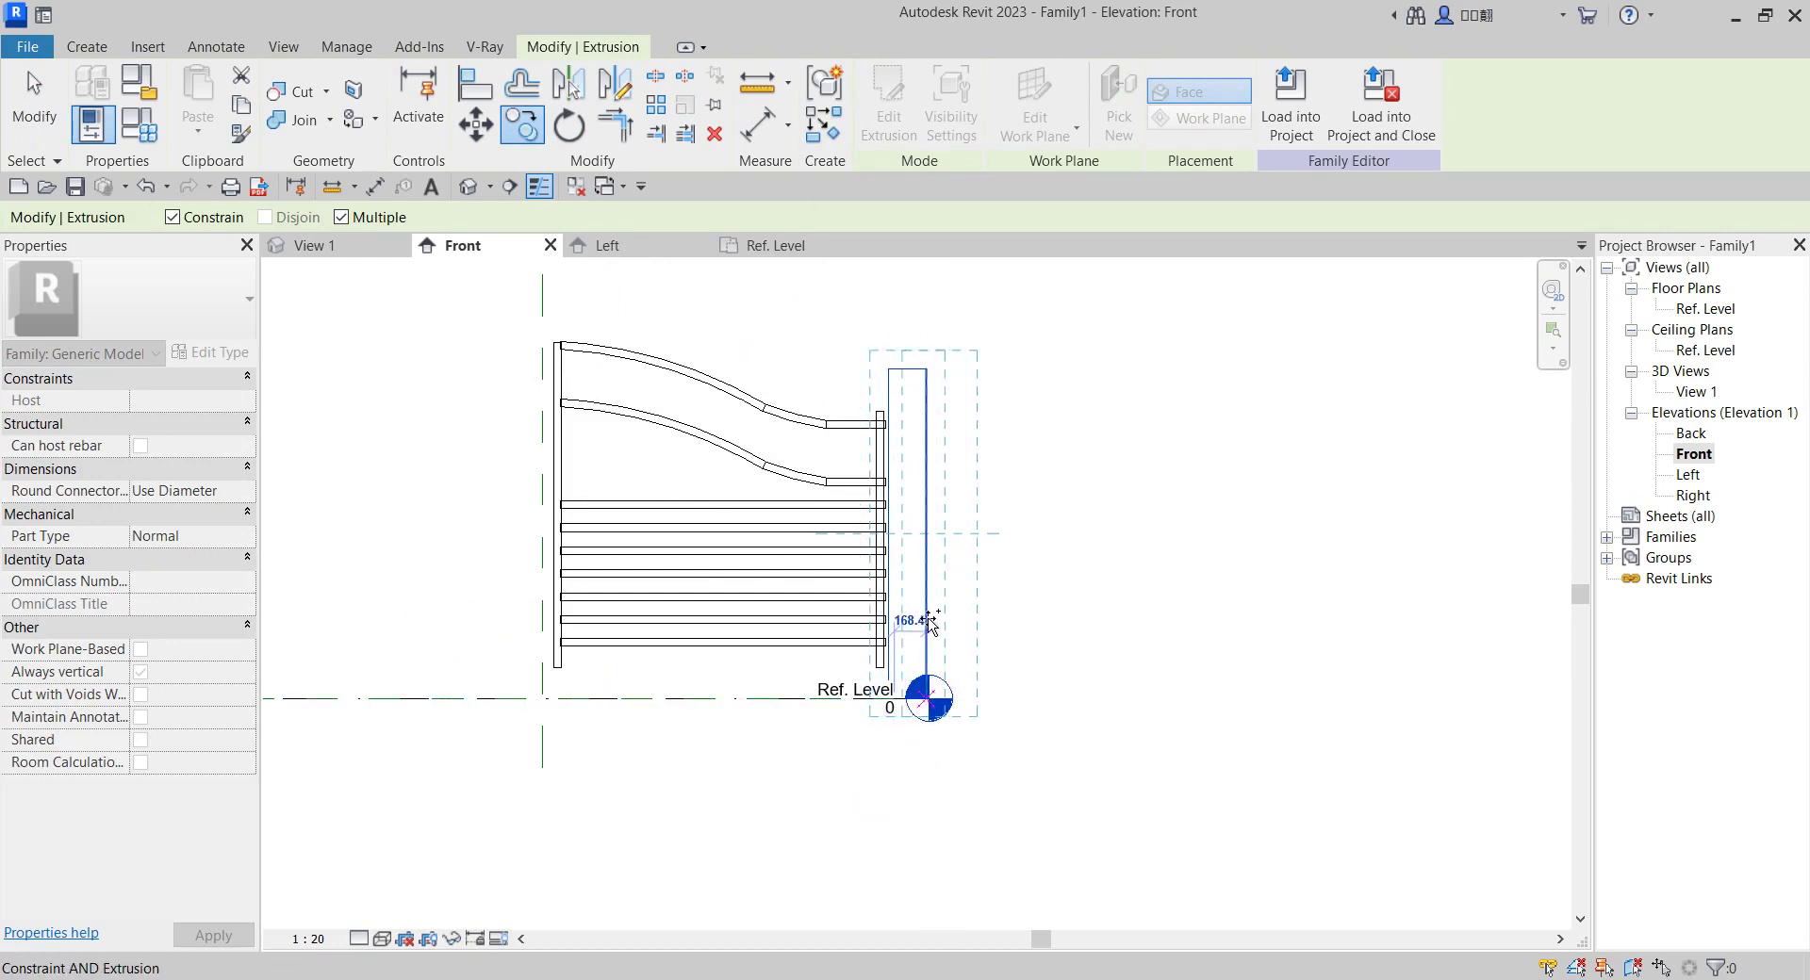
click(173, 218)
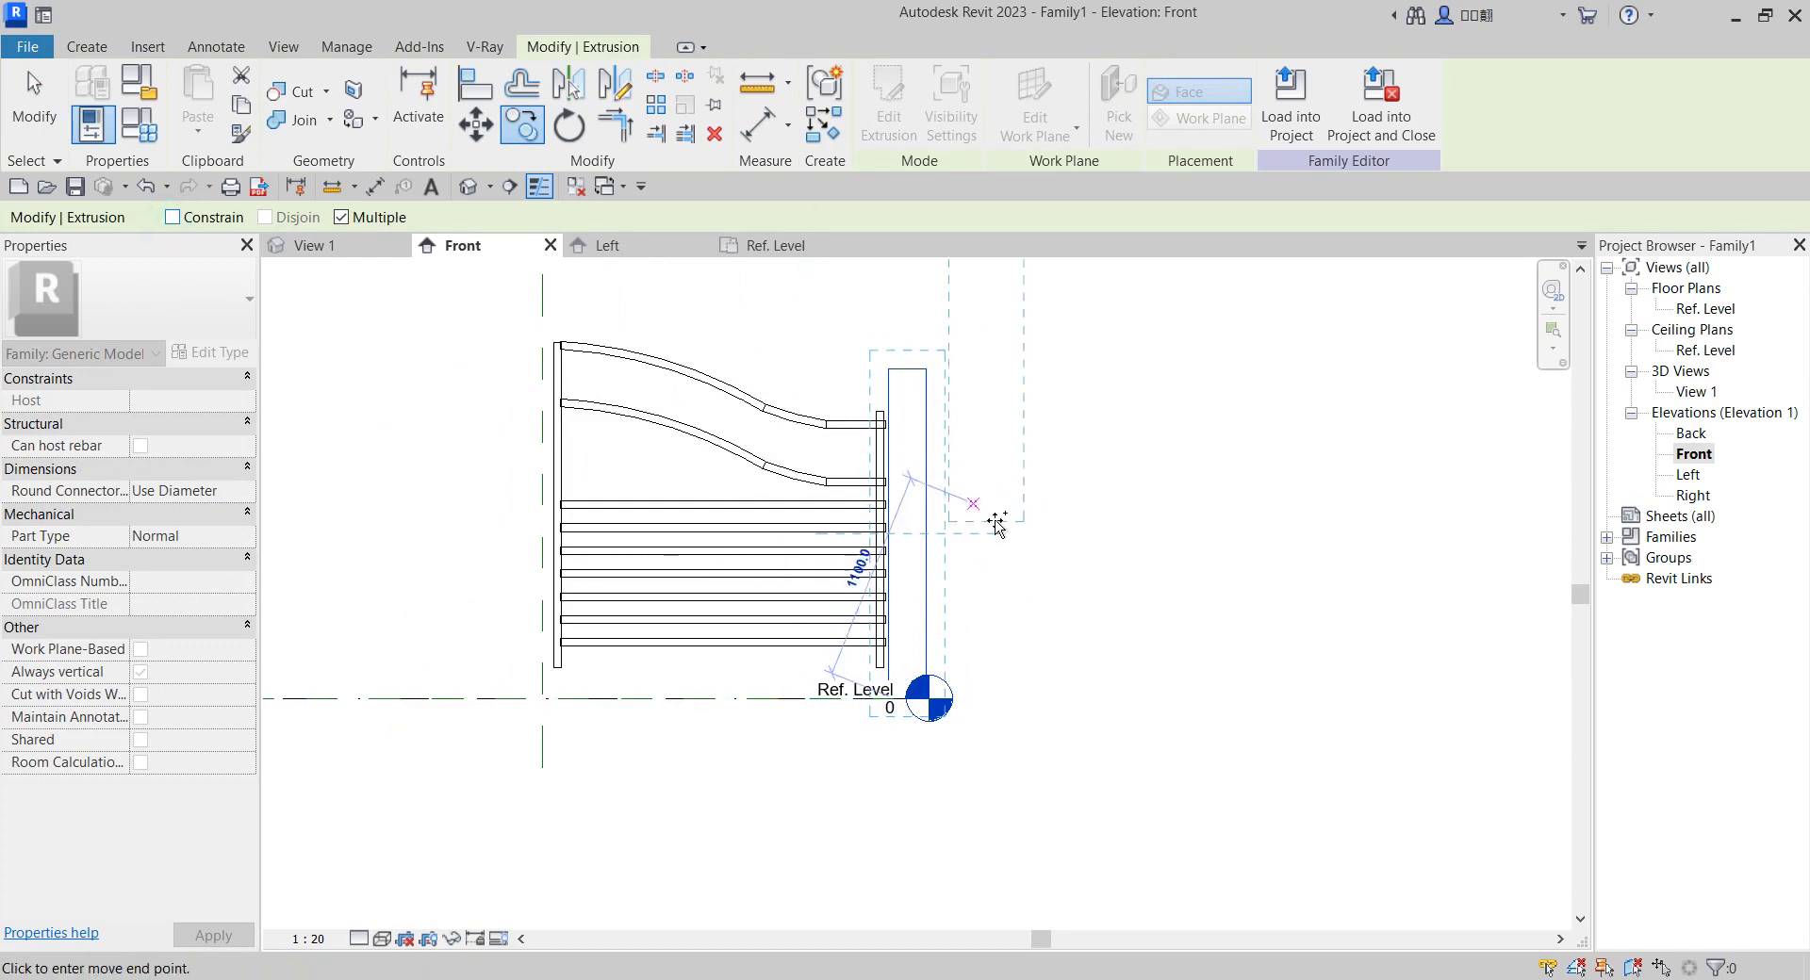
text(1)
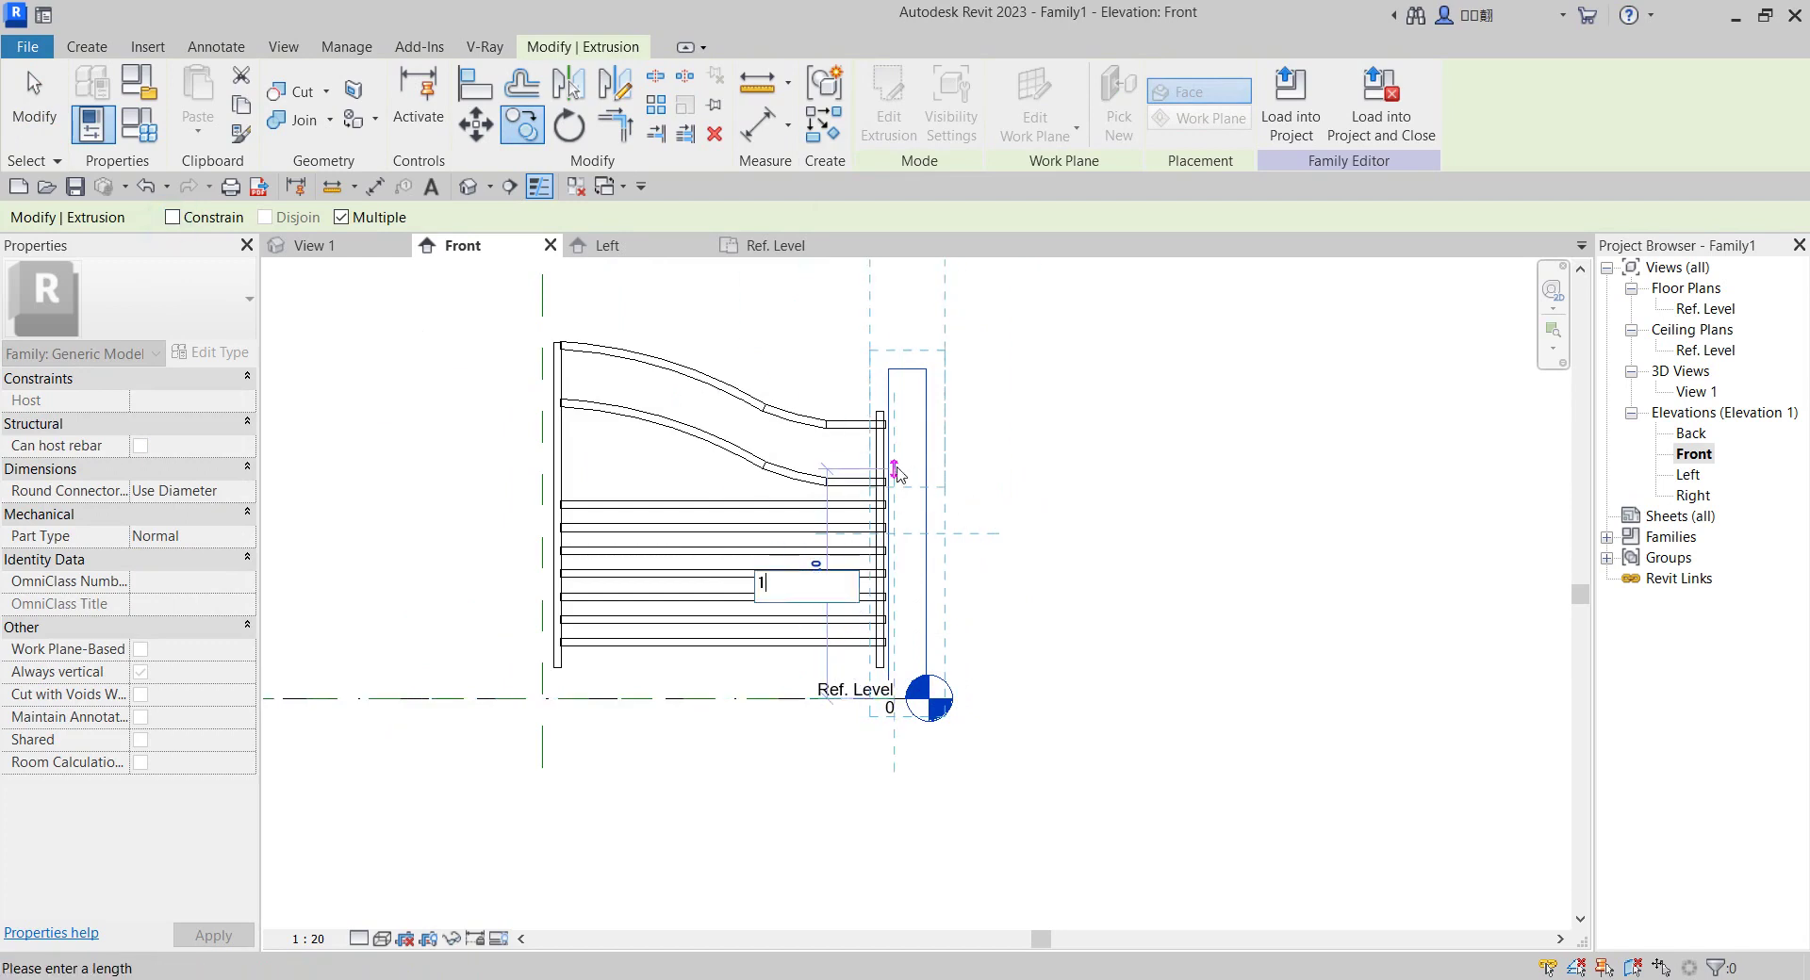
key(Escape)
key(Escape)
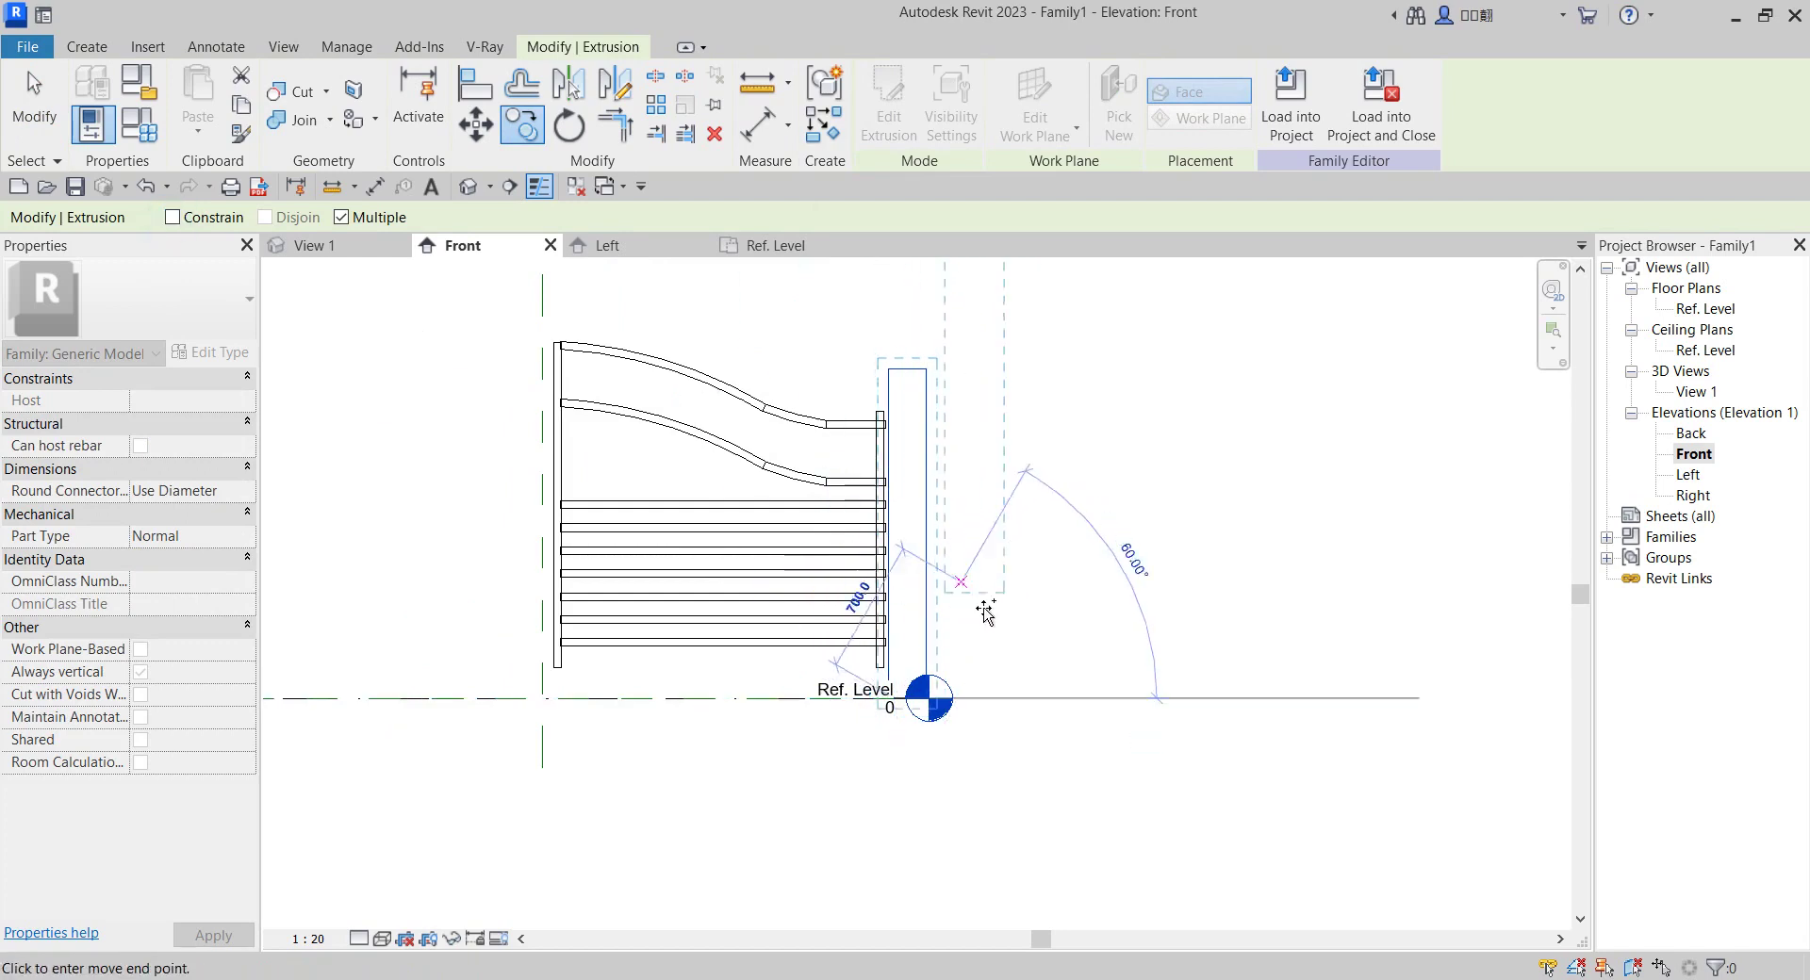
drag(916, 698, 919, 426)
Edit the cap extrusion's sketch in the floor plan with a numerical offset of 25.
click(886, 99)
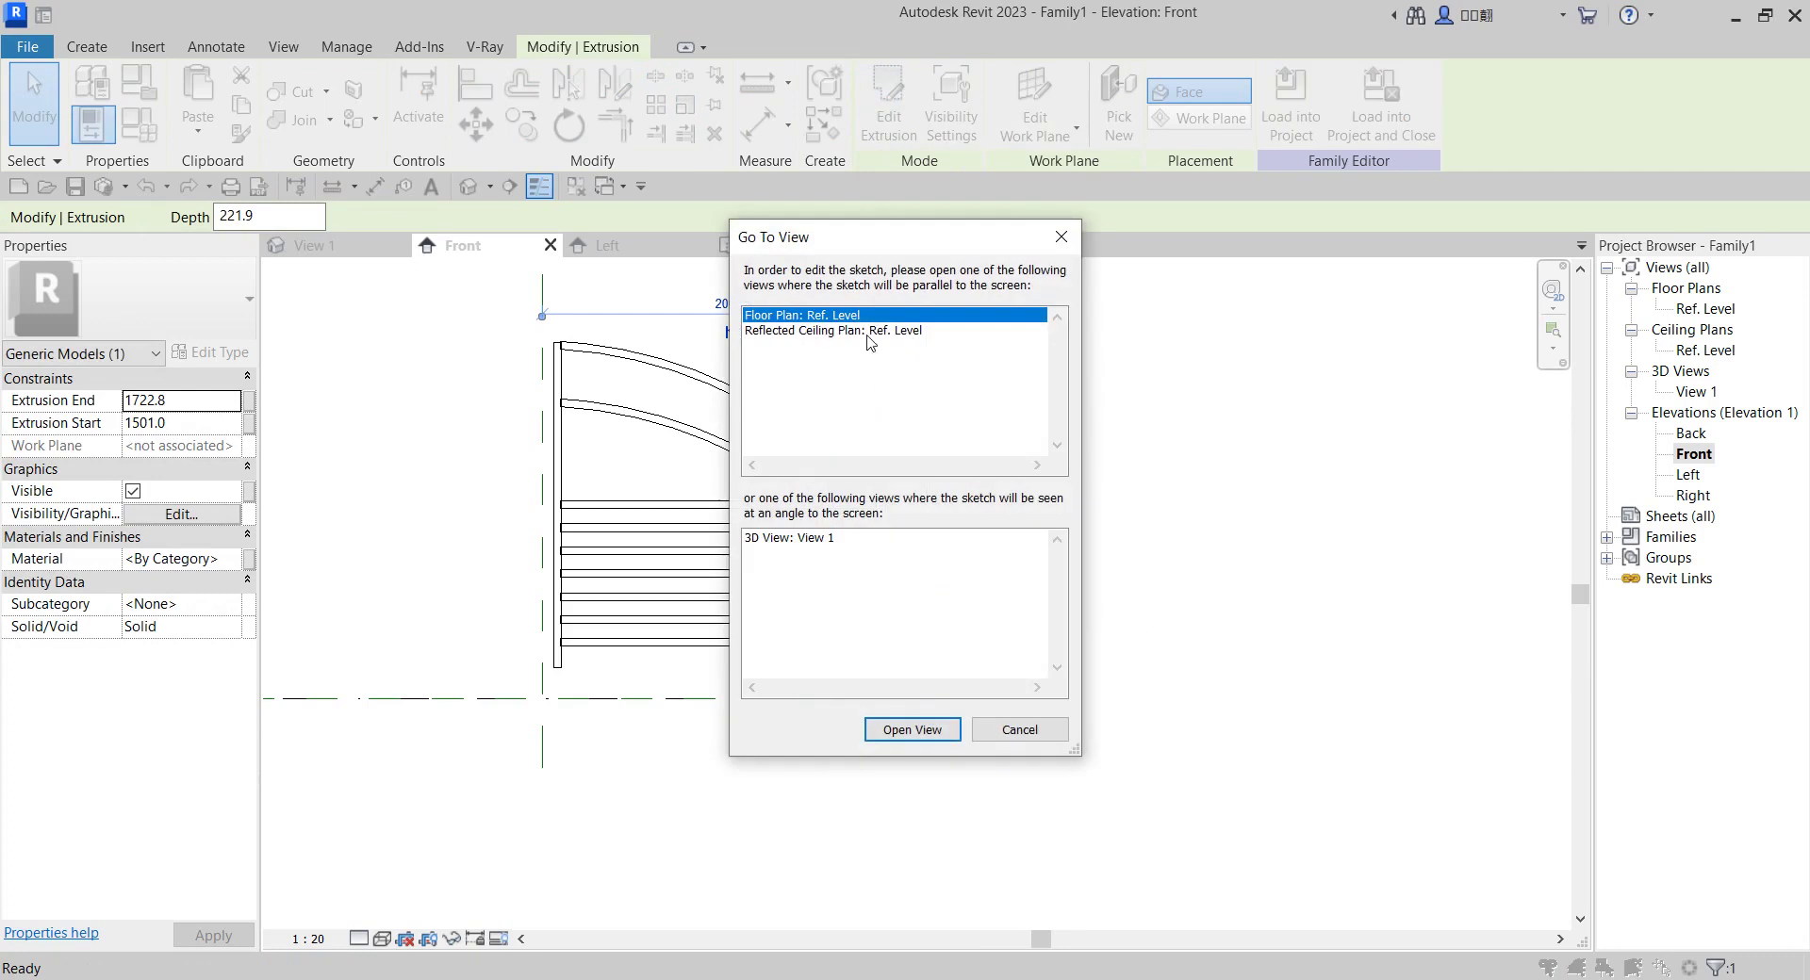
click(912, 730)
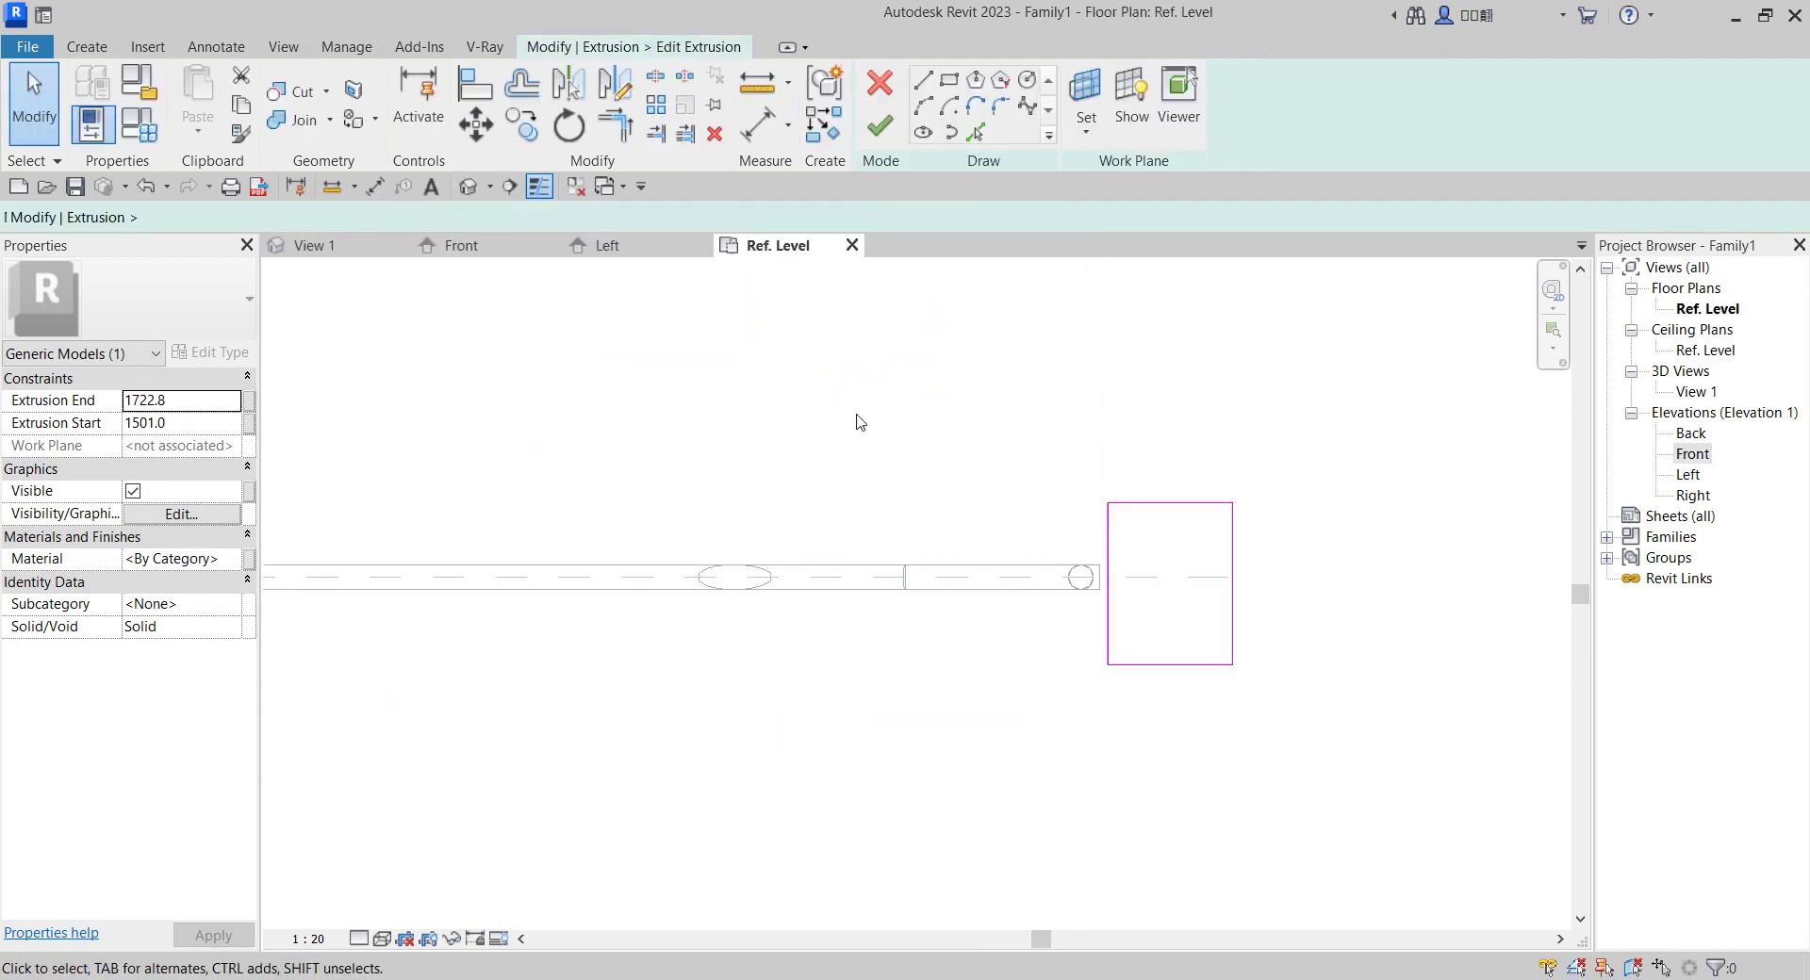
click(520, 93)
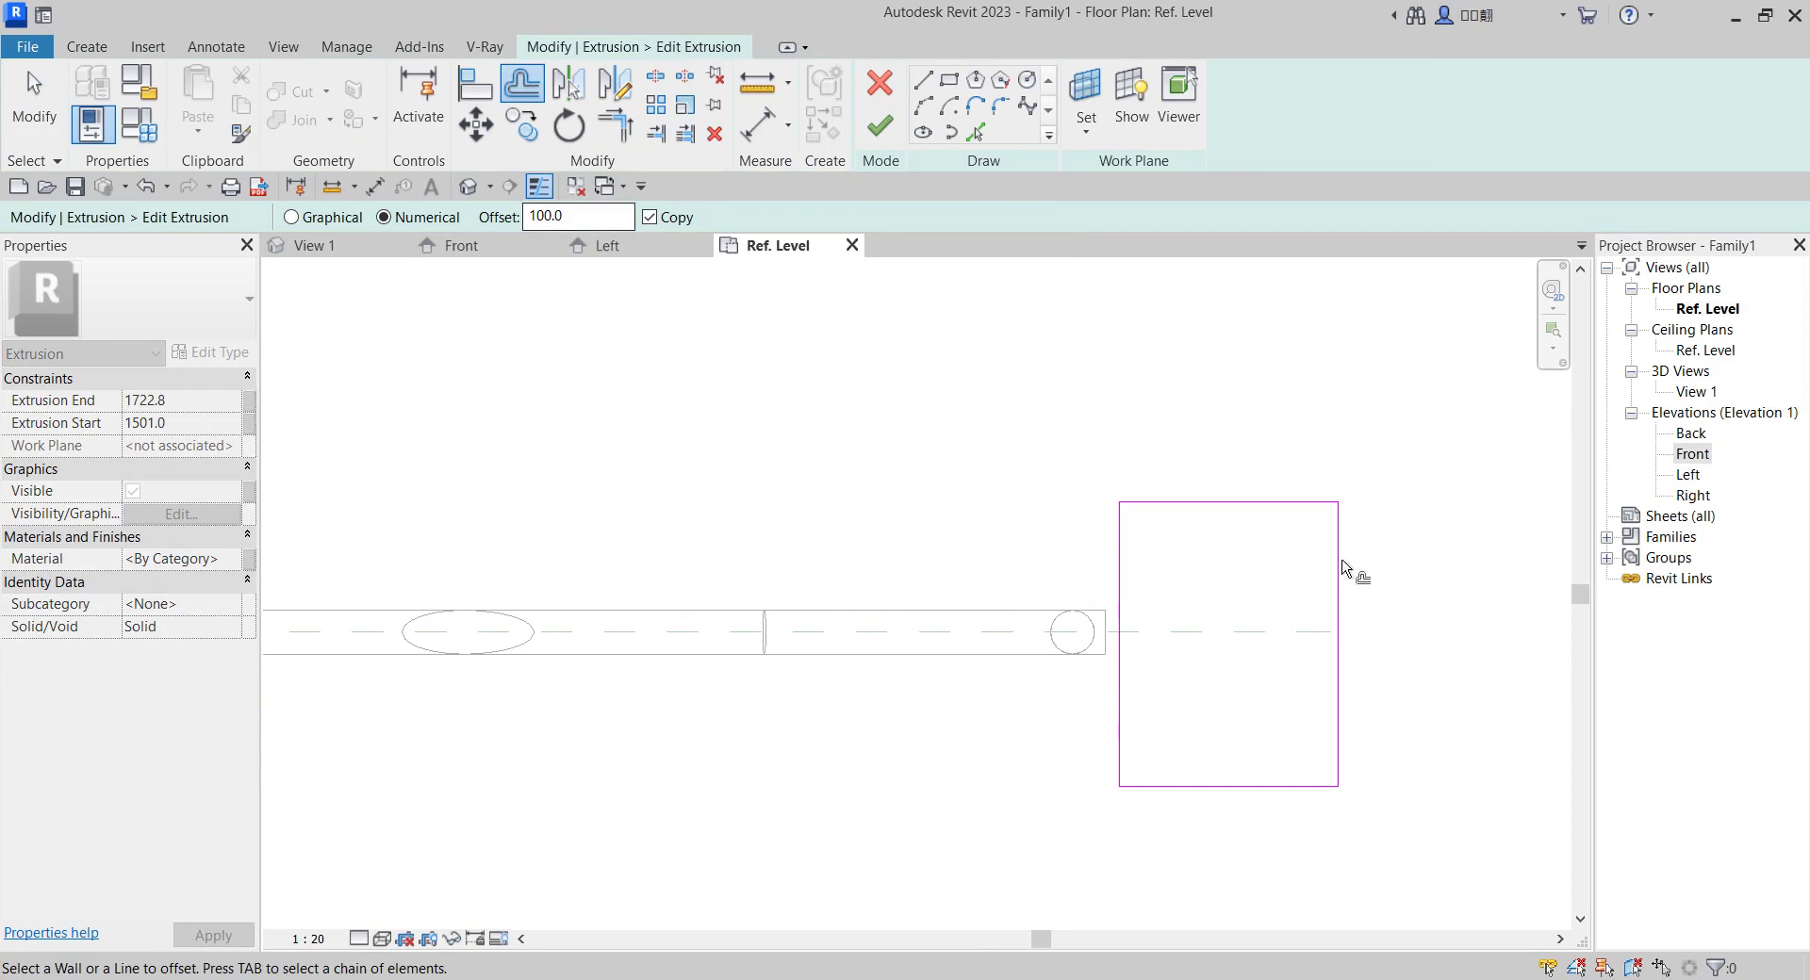
double_click(602, 217)
text(1)
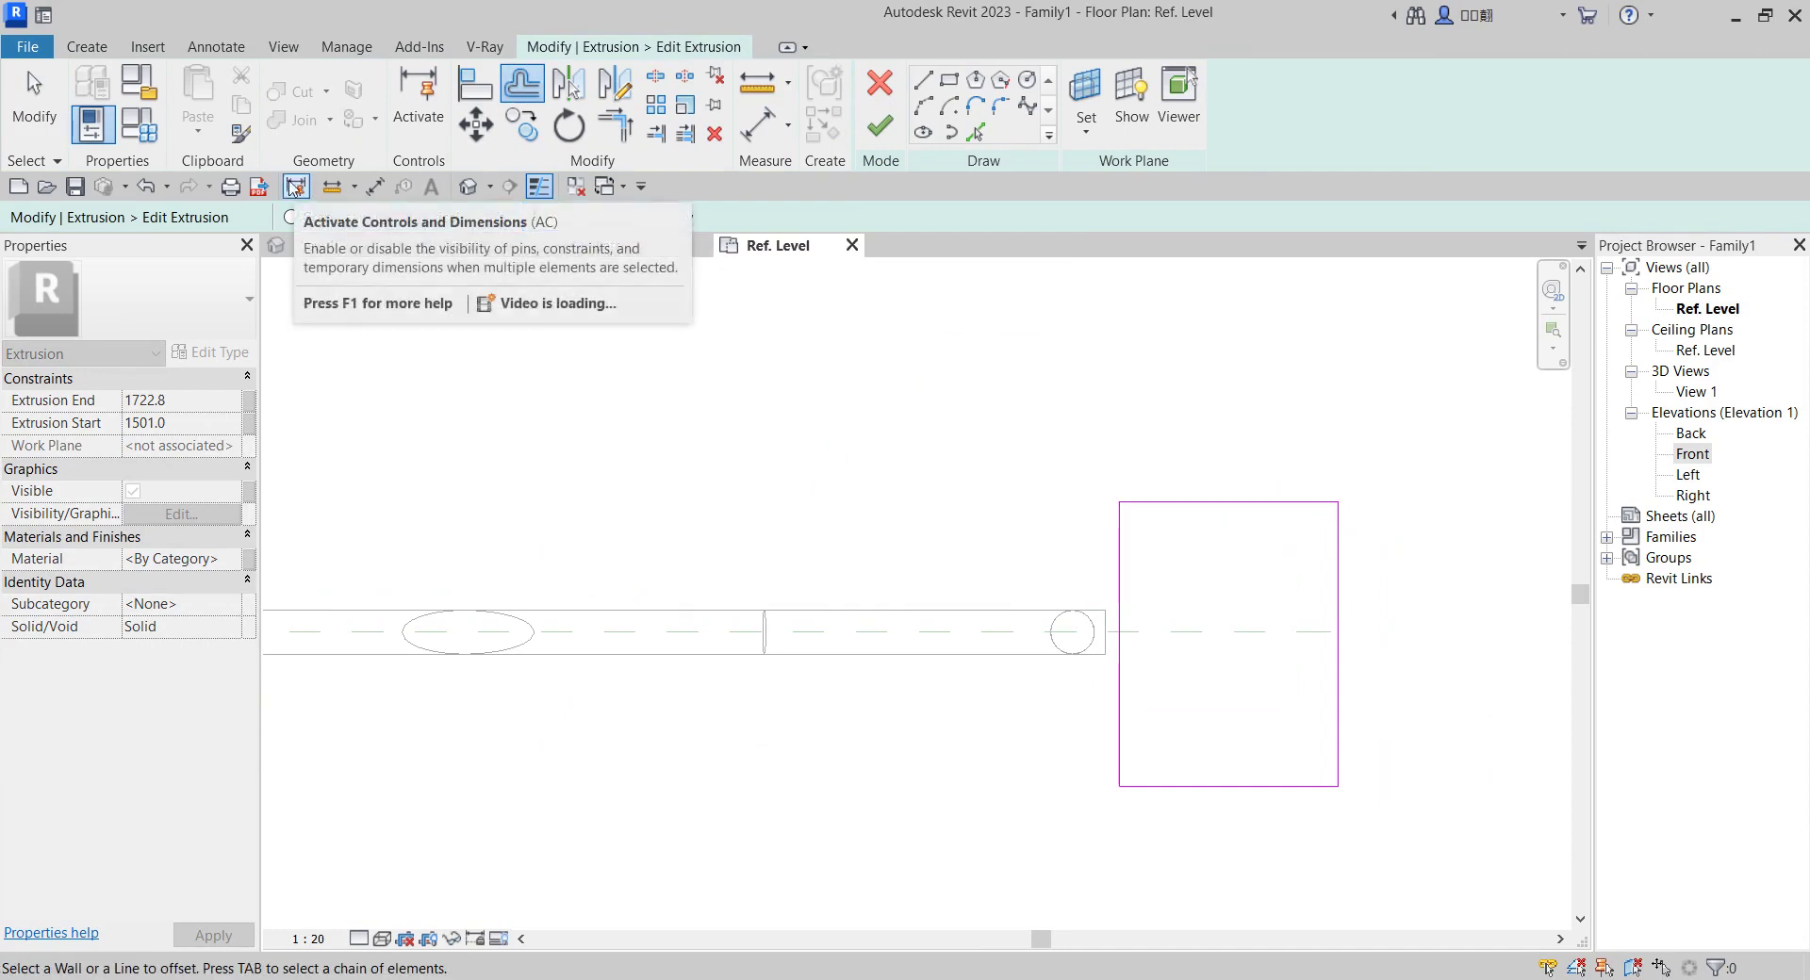
Offset the sketch's left, right and bottom edges 25 outward and finish the extrusion.
click(1264, 502)
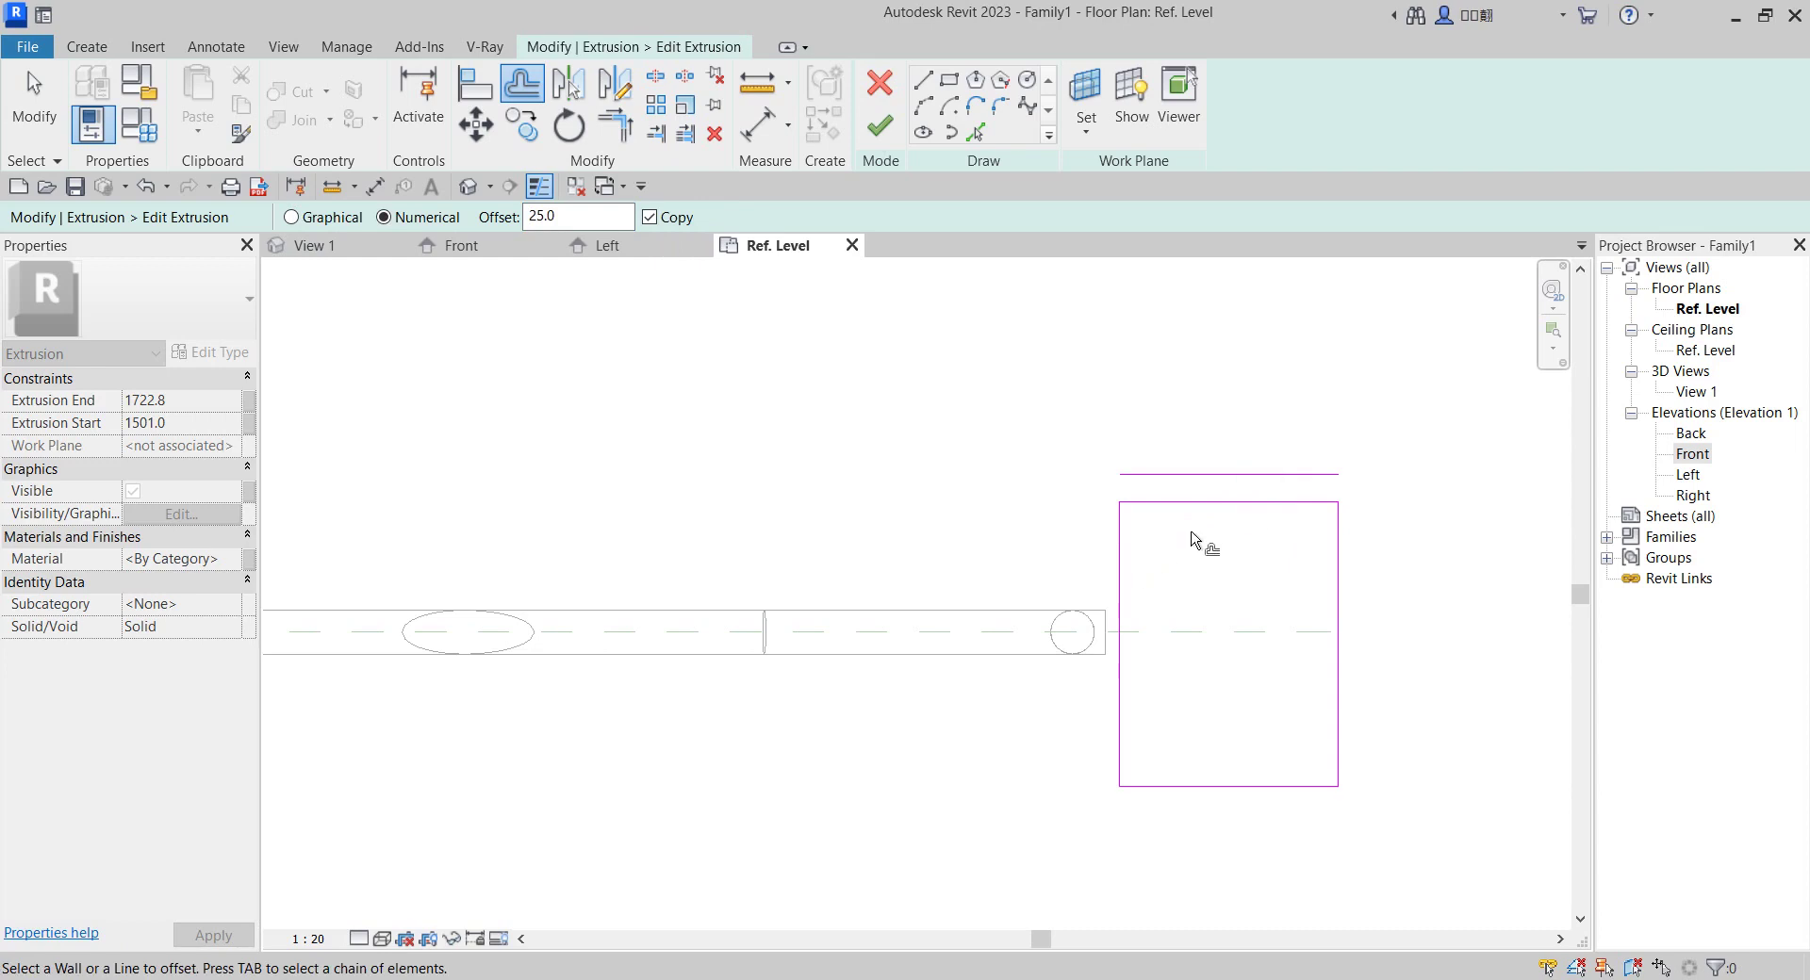
key(ctrl+z)
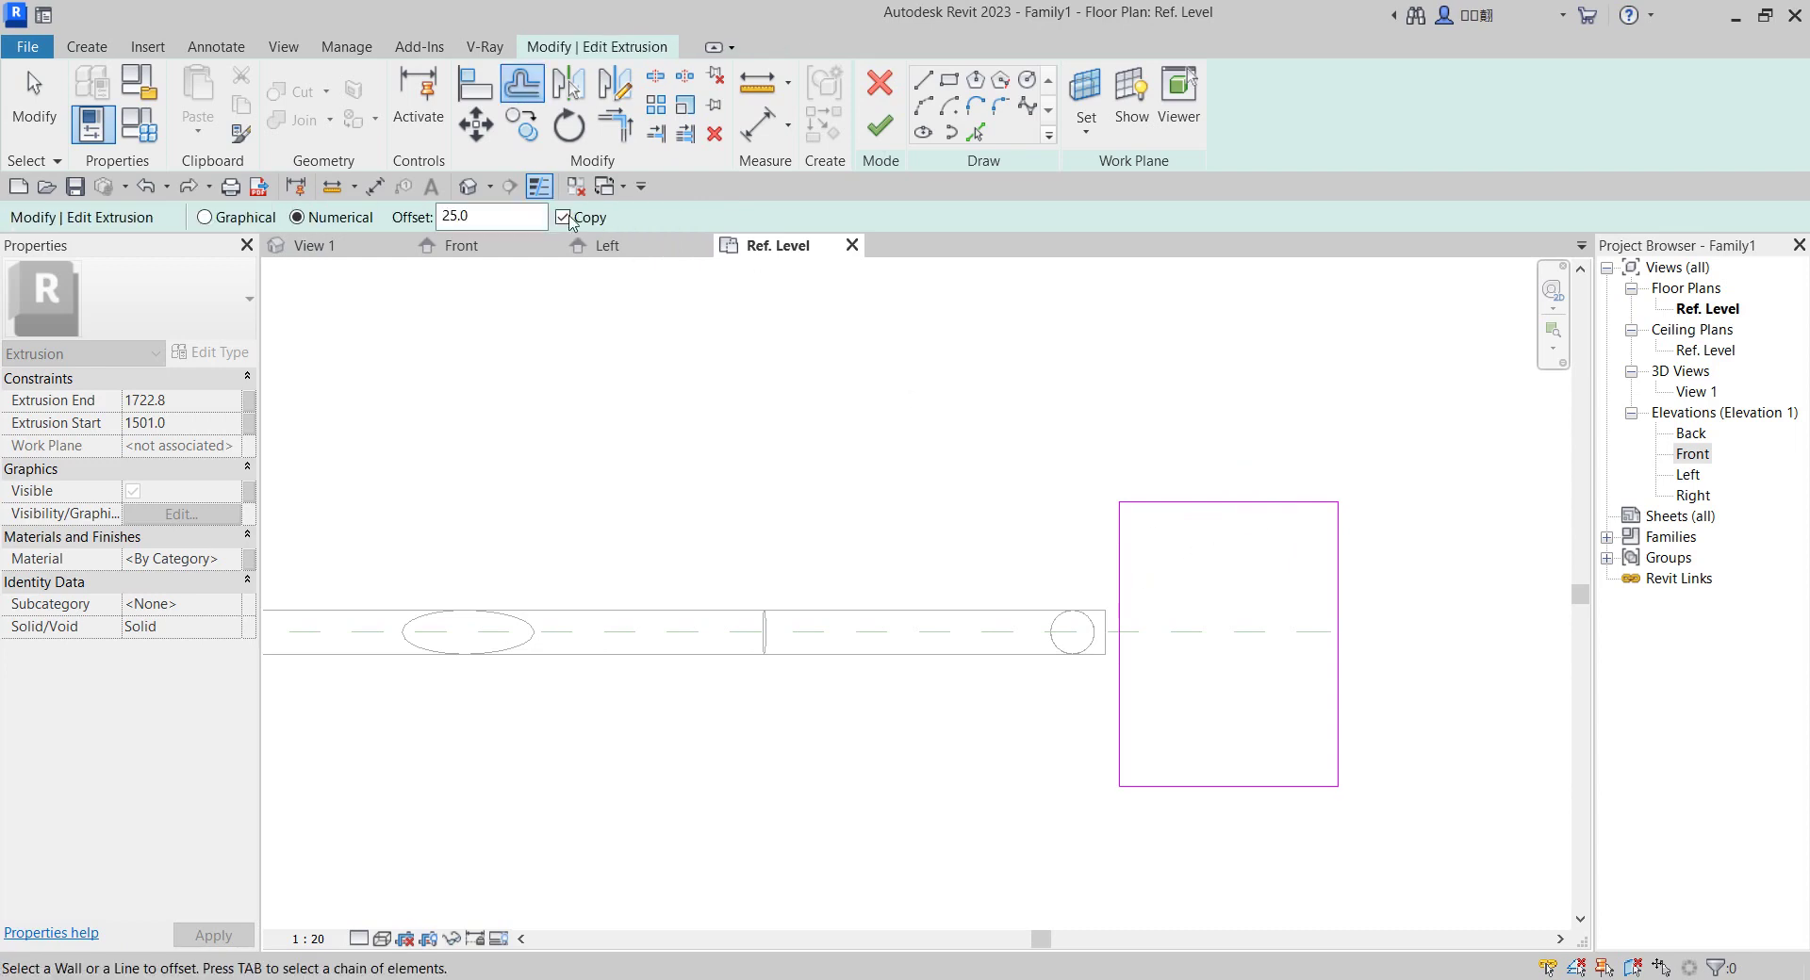
click(1223, 494)
click(1120, 575)
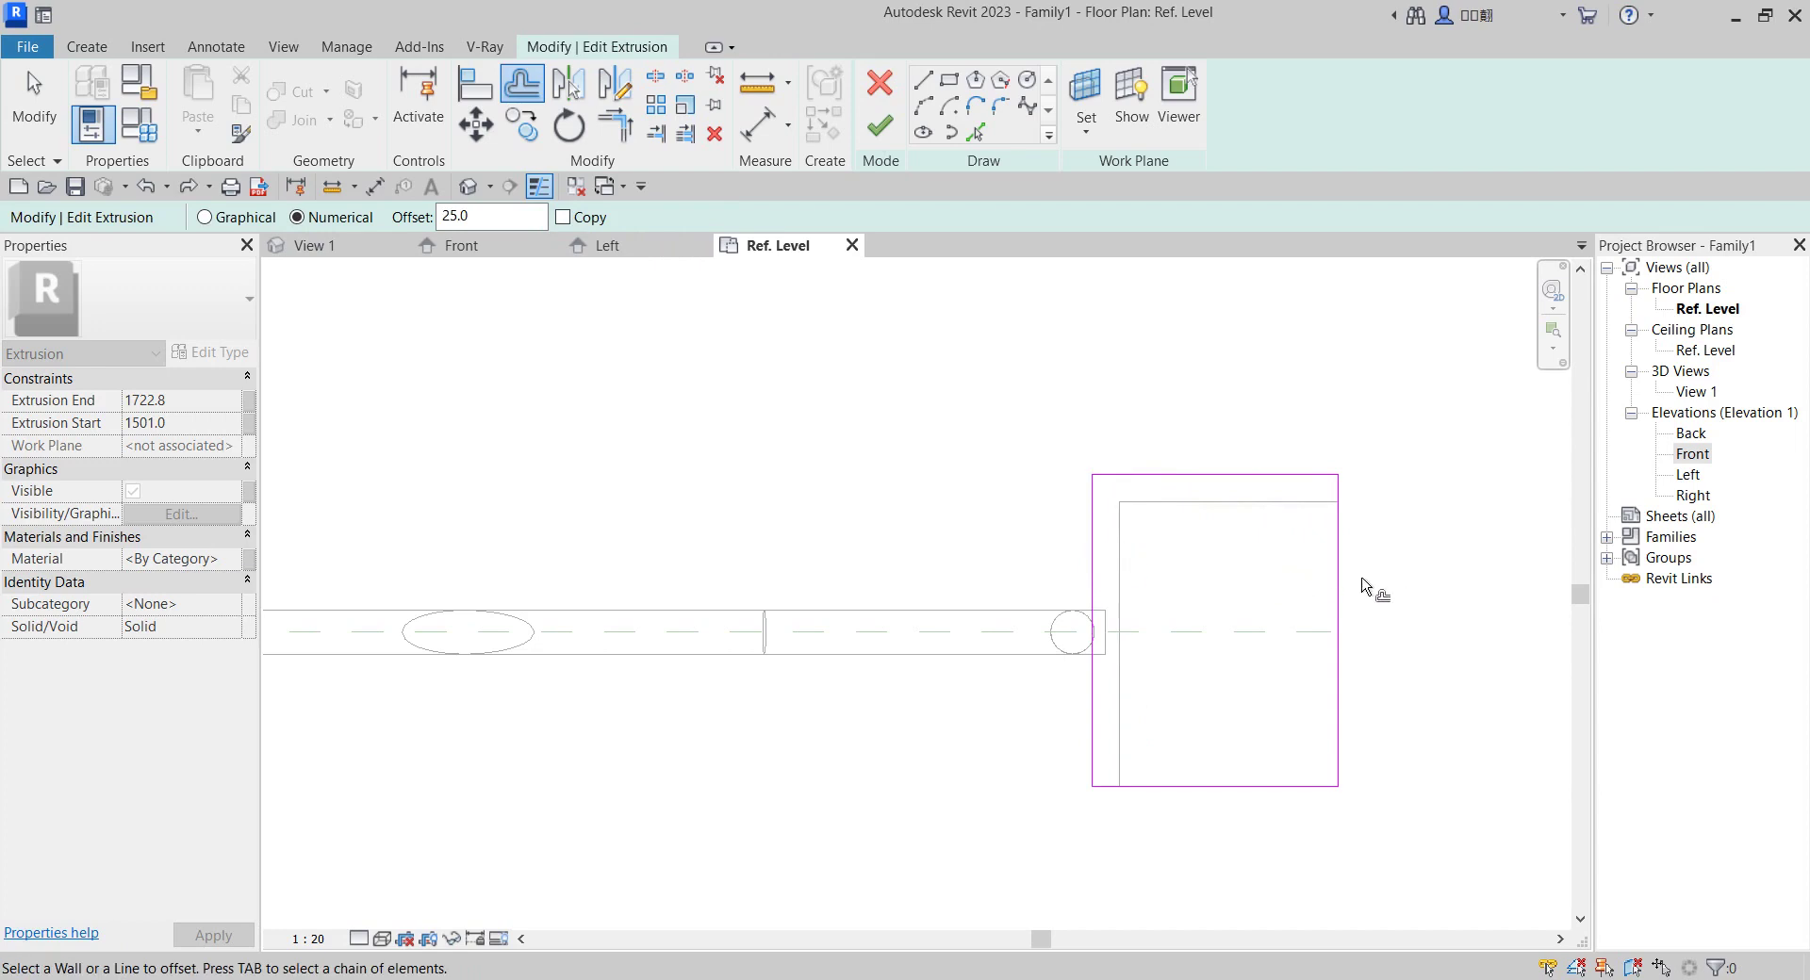
click(1346, 596)
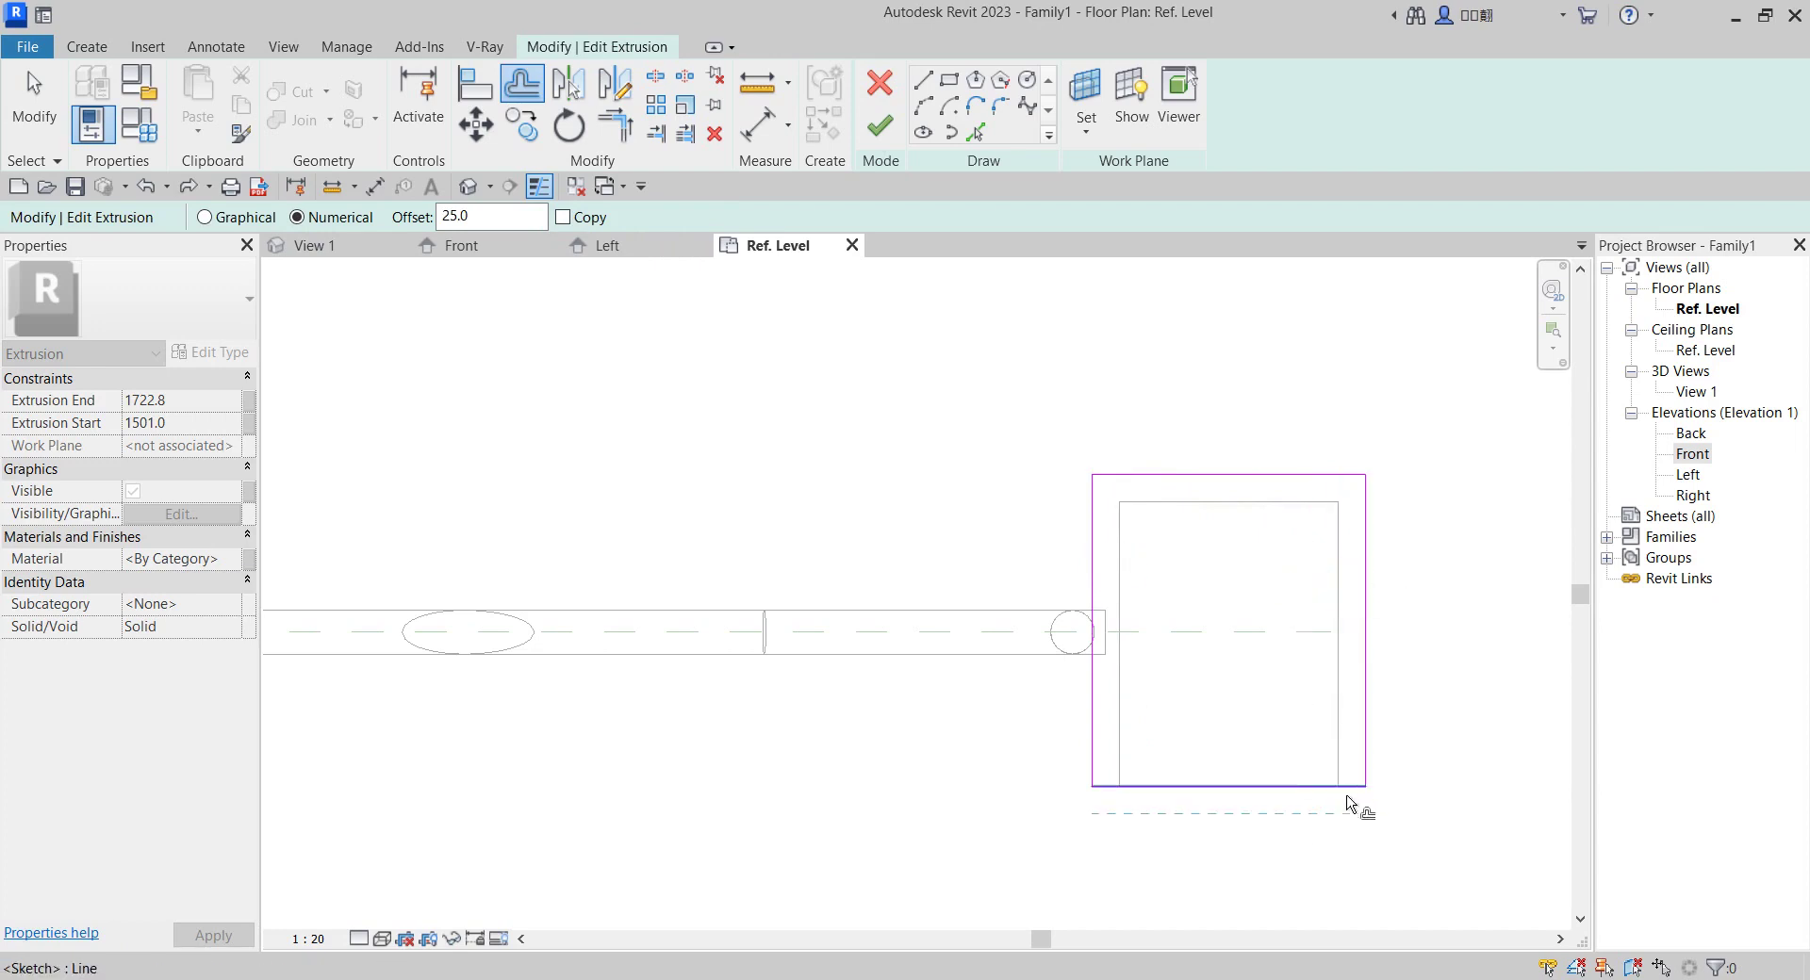
click(1299, 782)
click(1293, 756)
click(1286, 744)
click(1303, 773)
click(1296, 806)
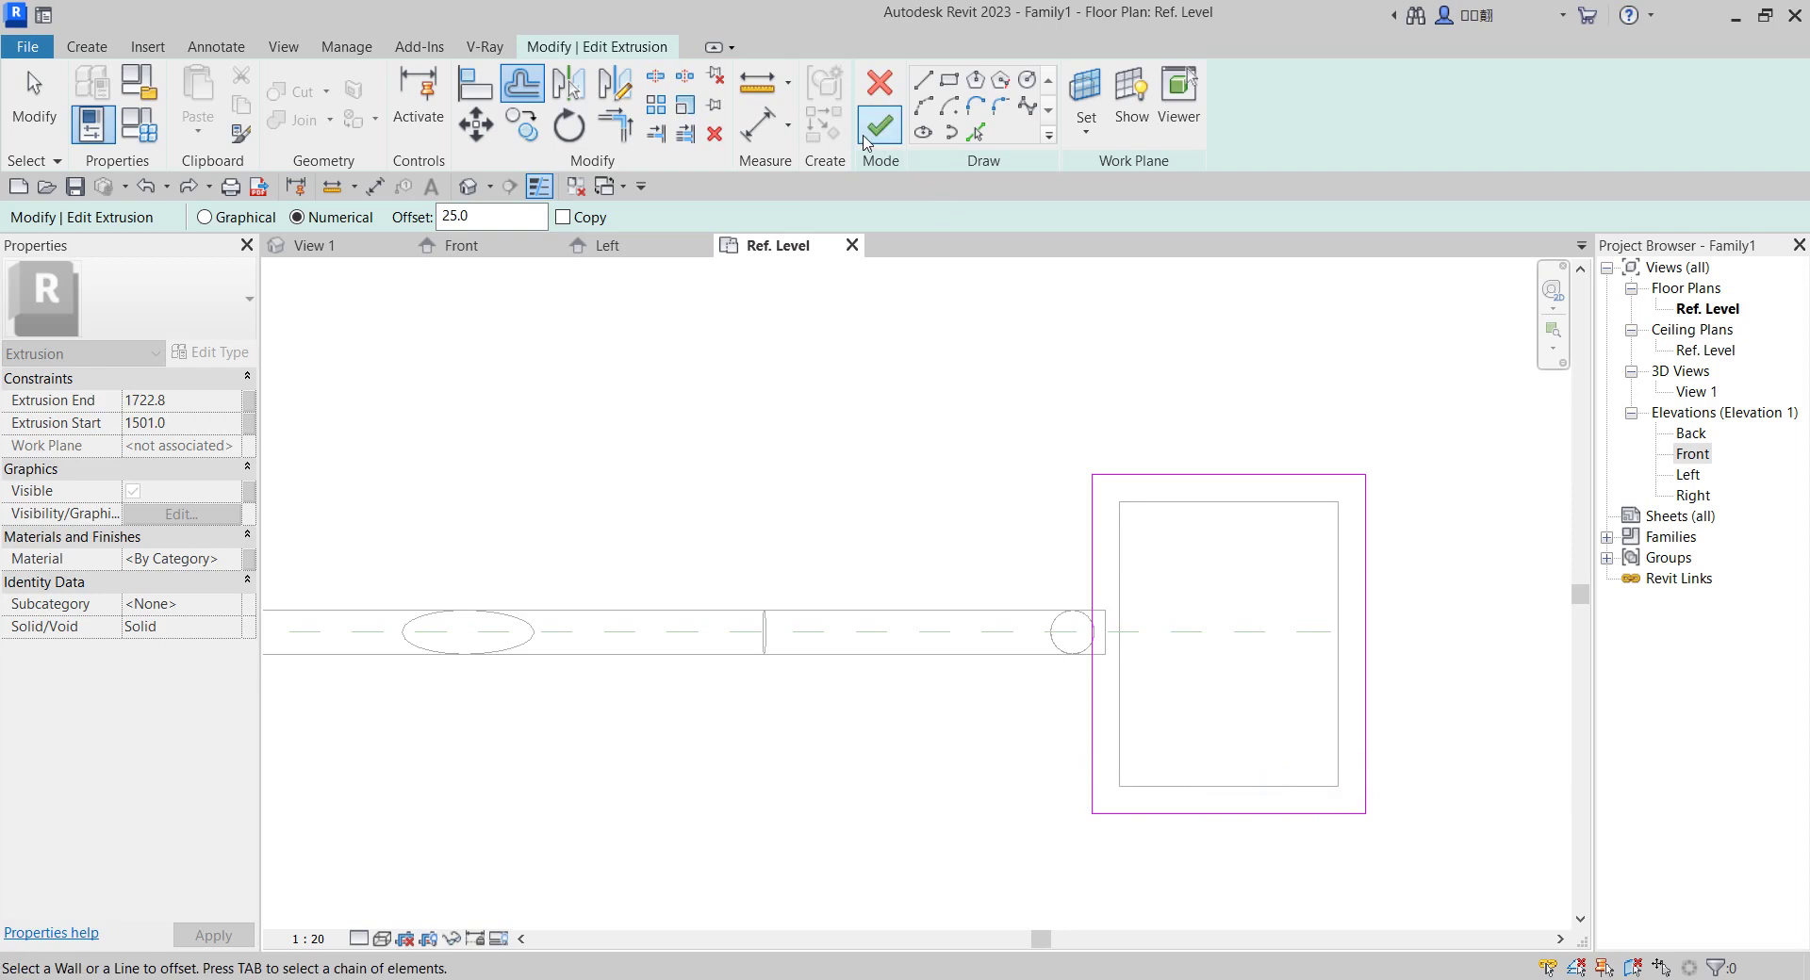
click(867, 137)
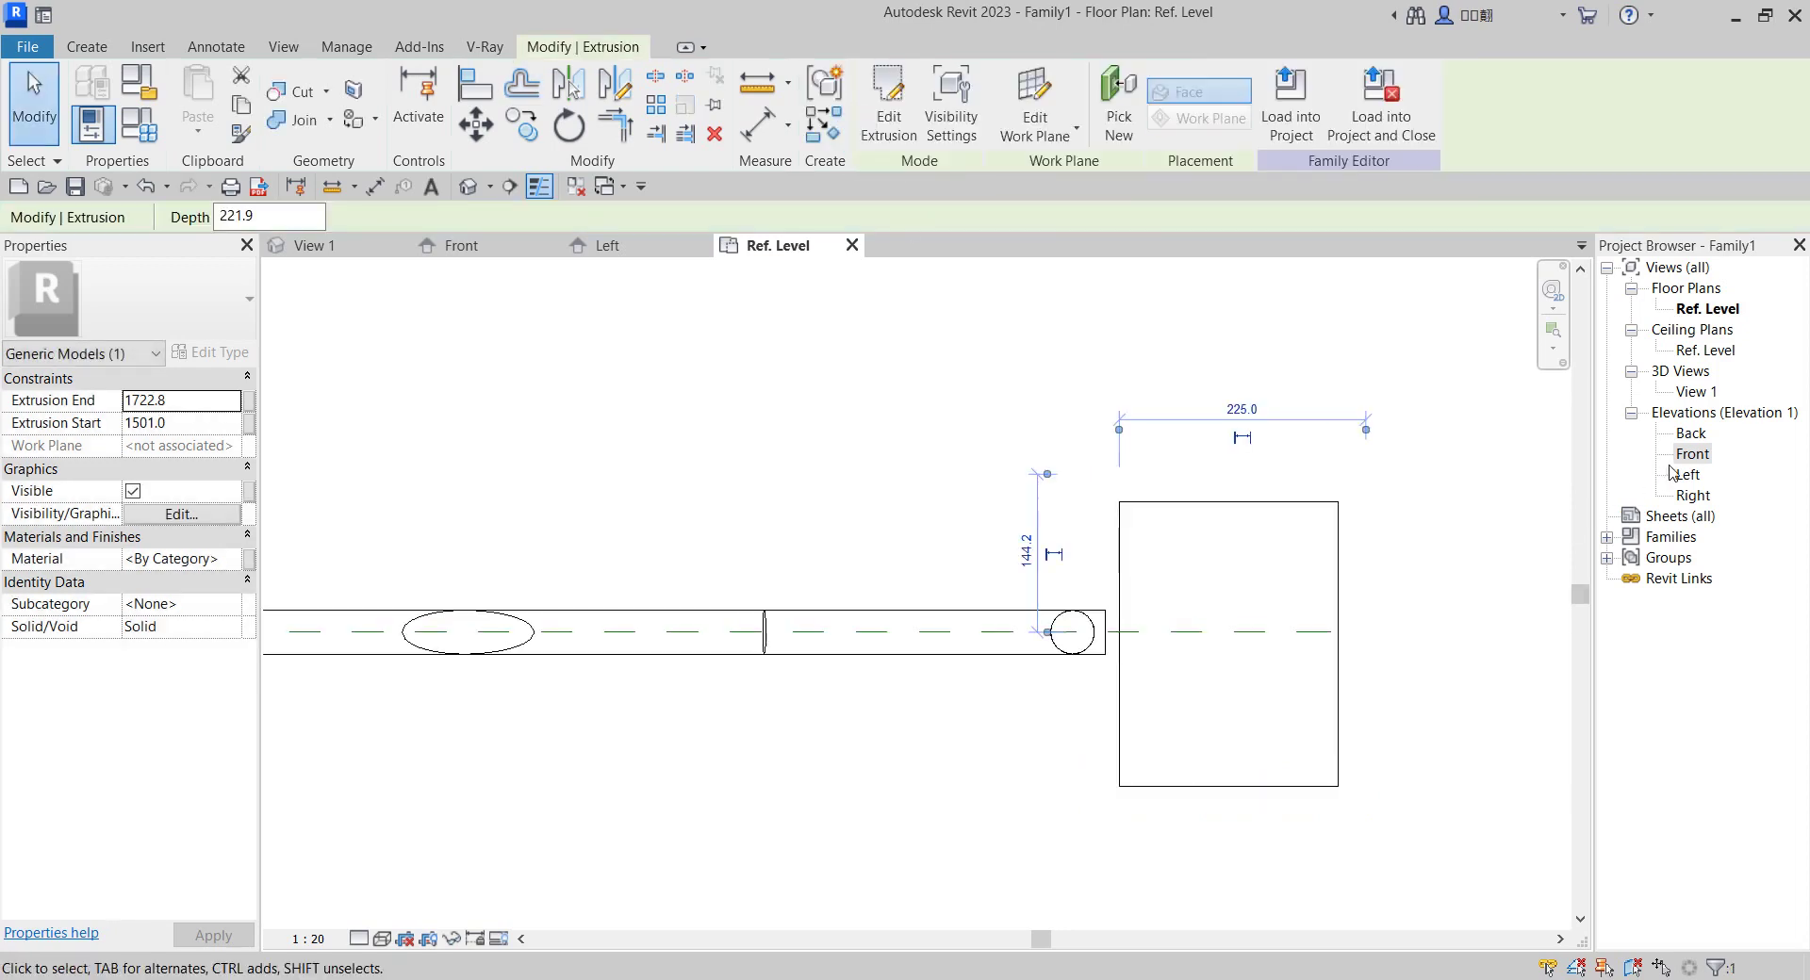
In the Front elevation, mirror all 13 gate leaf parts across the vertical centre plane.
double_click(1692, 453)
click(1042, 436)
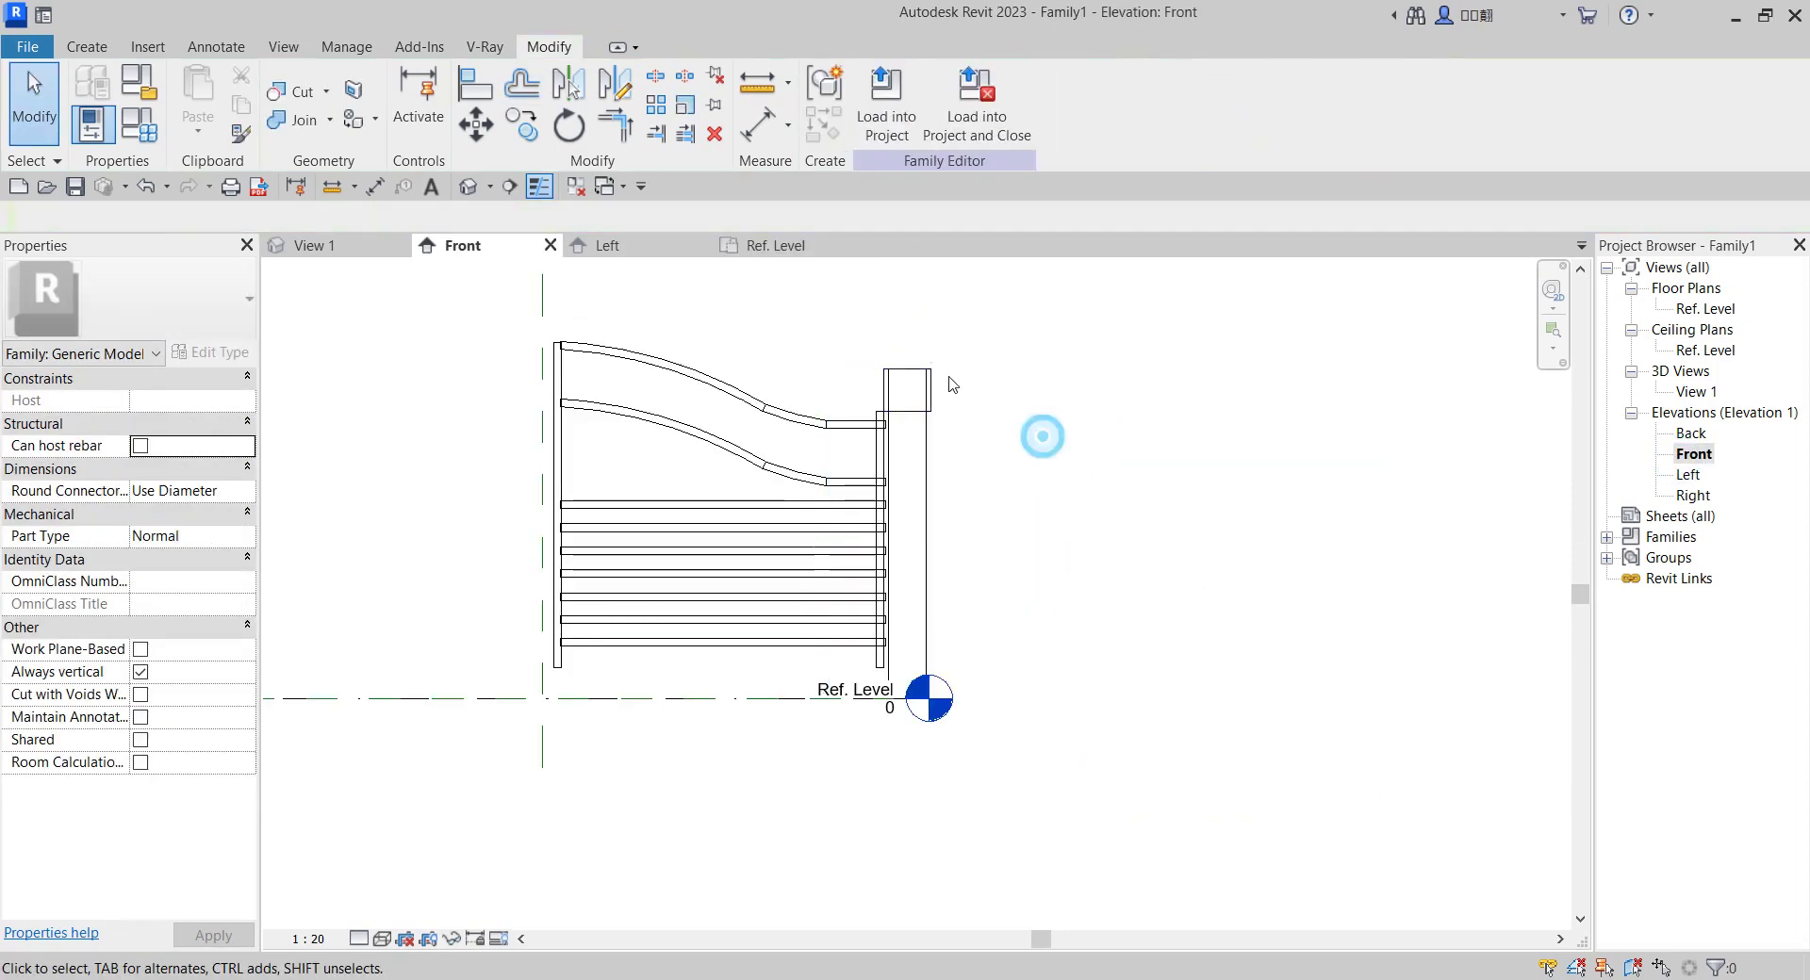
scroll(950, 385, up, 1)
scroll(1035, 566, down, 4)
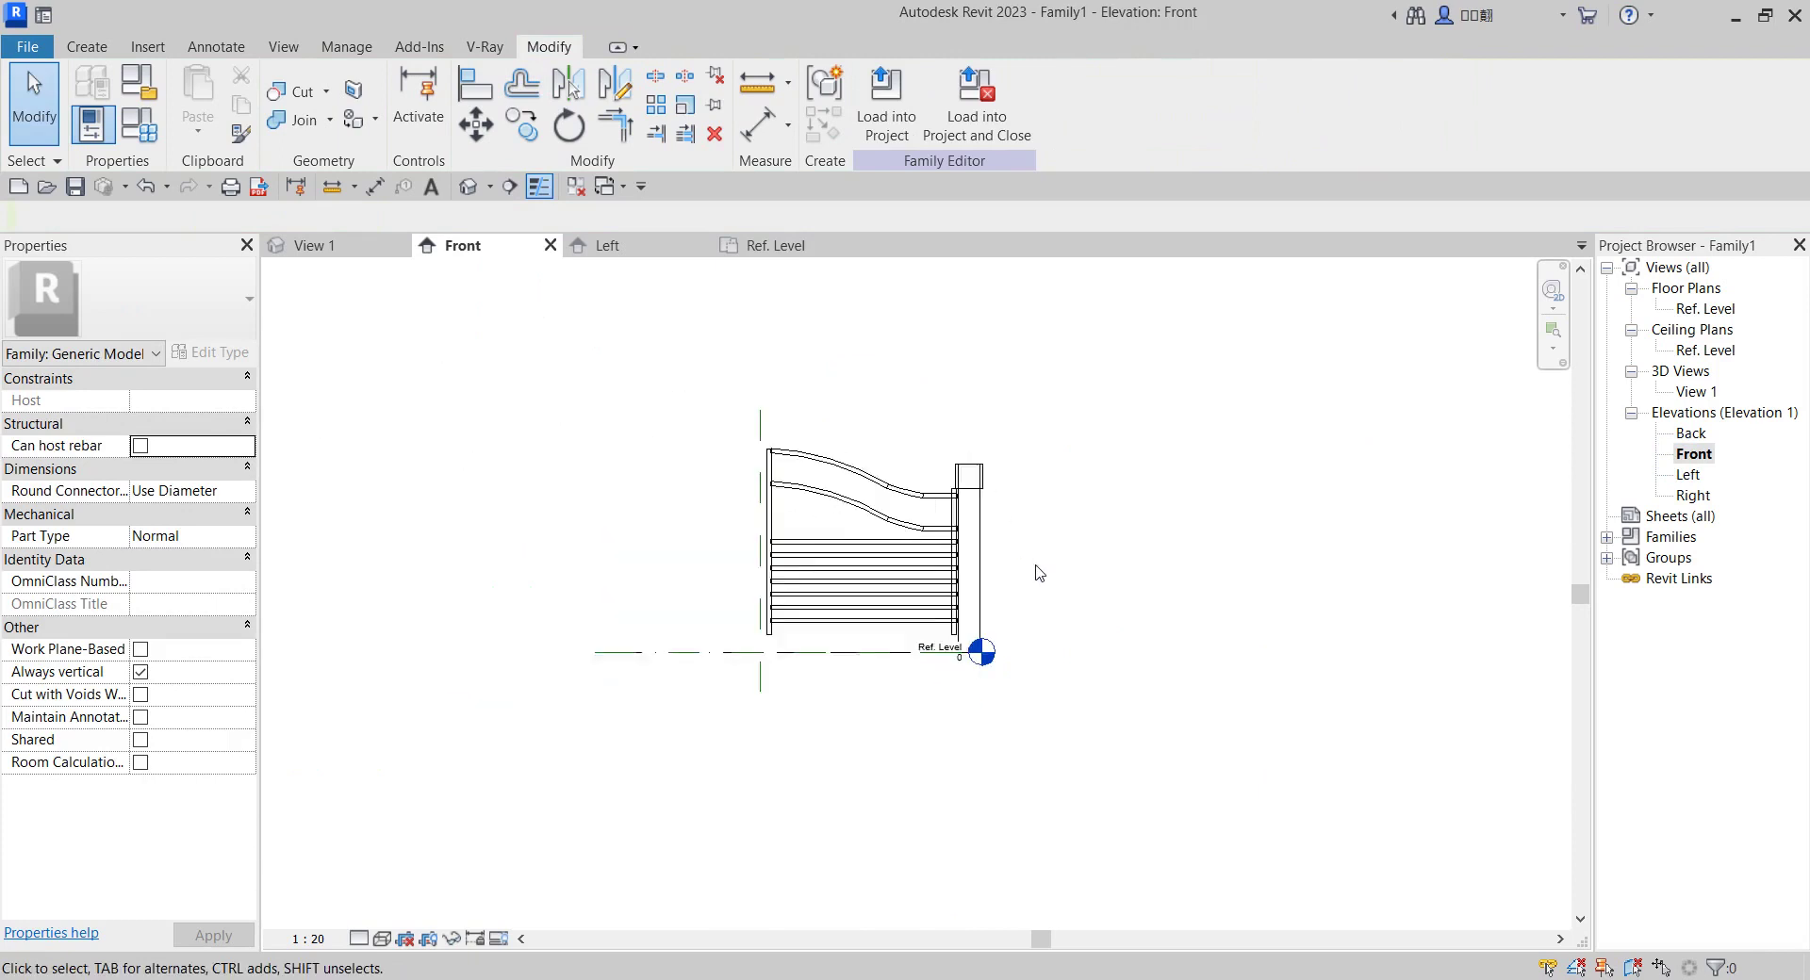
scroll(895, 509, up, 2)
drag(747, 413, 1123, 765)
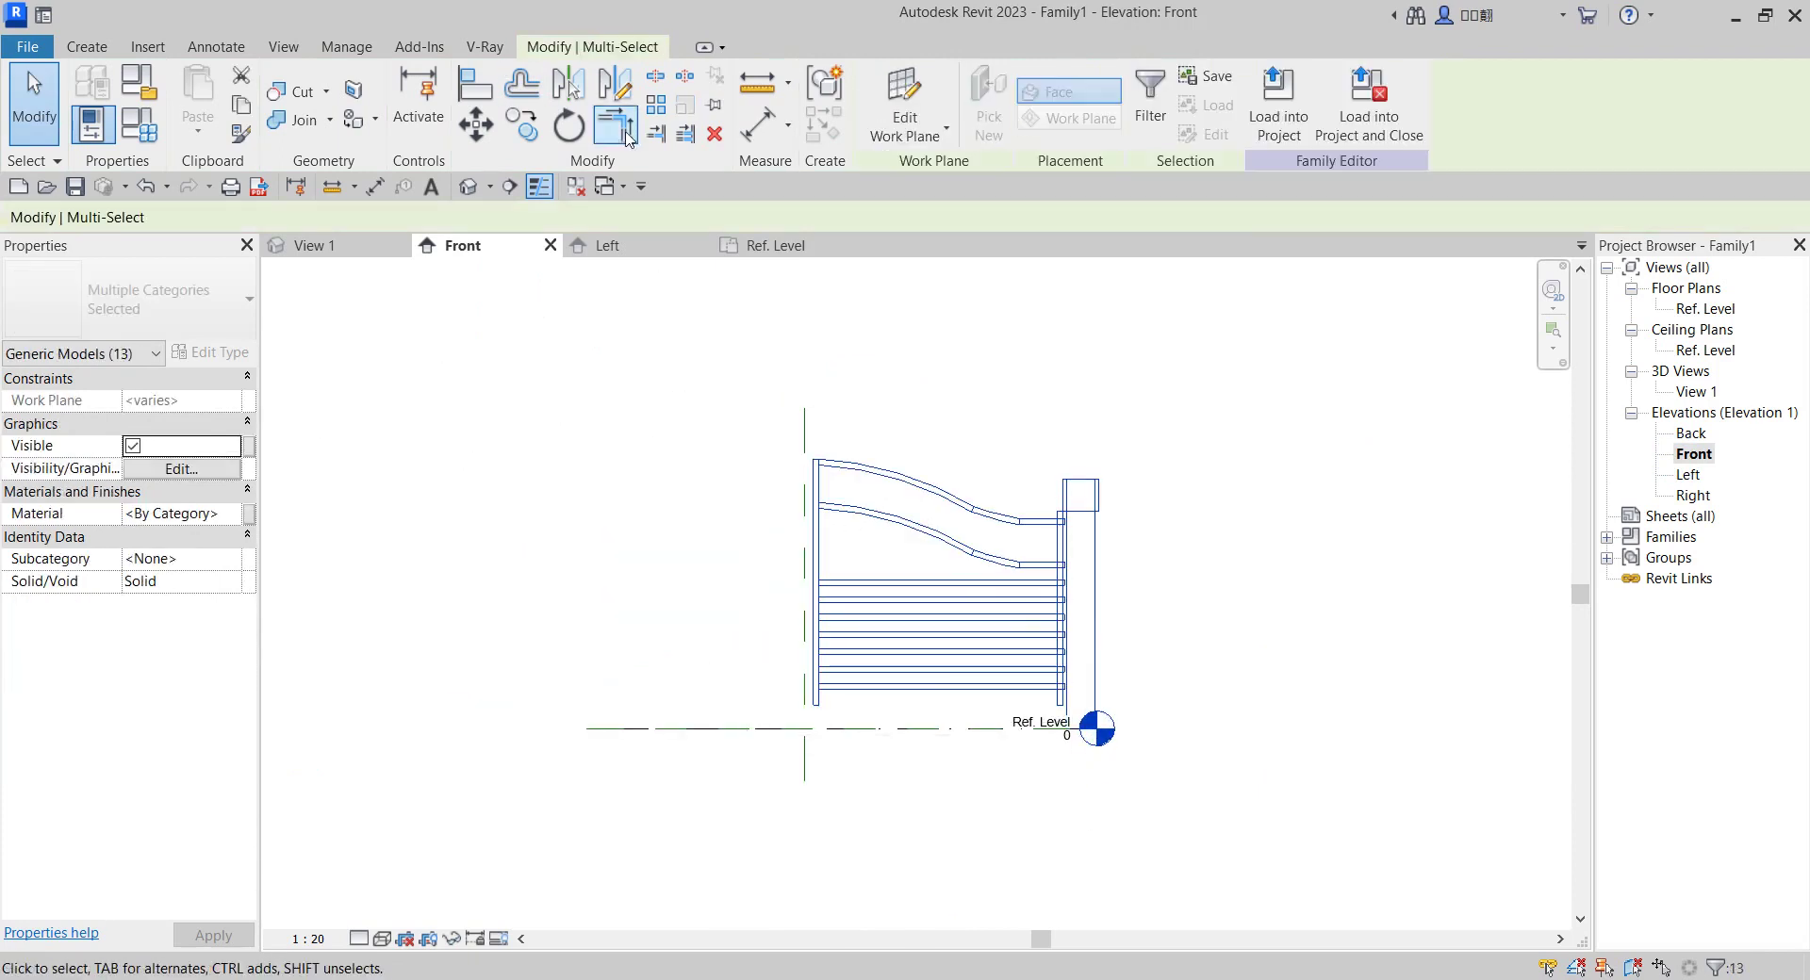
click(617, 84)
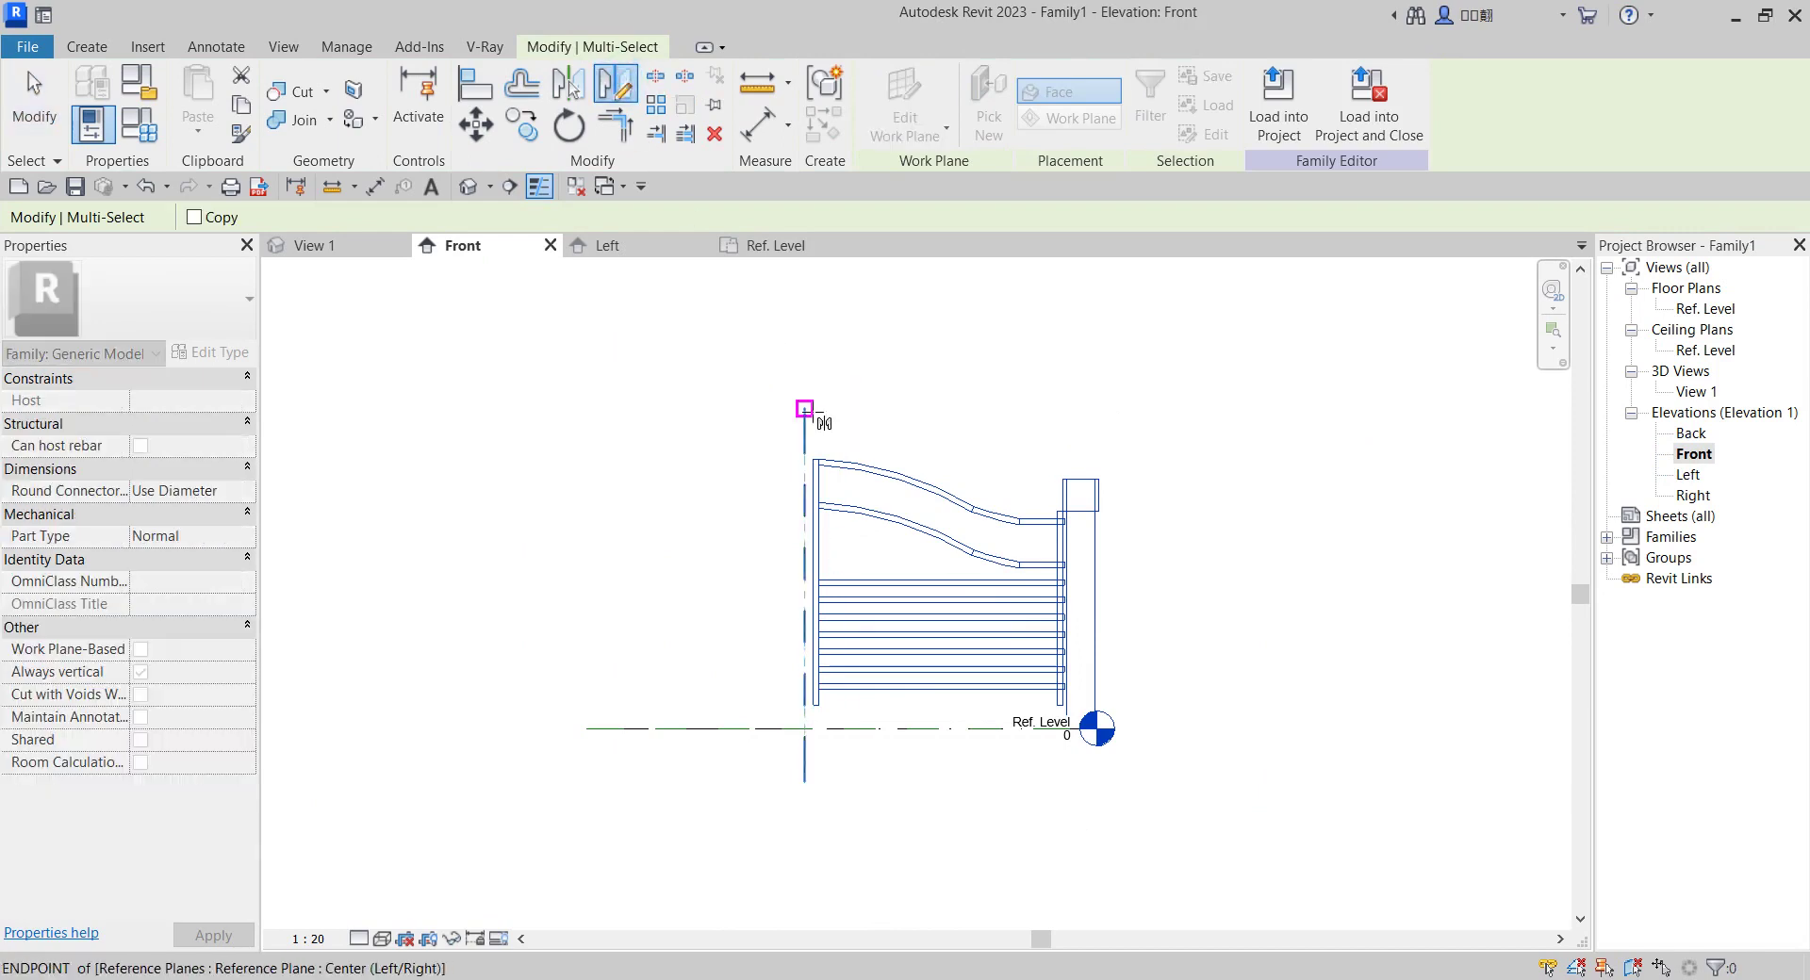
click(802, 403)
click(803, 331)
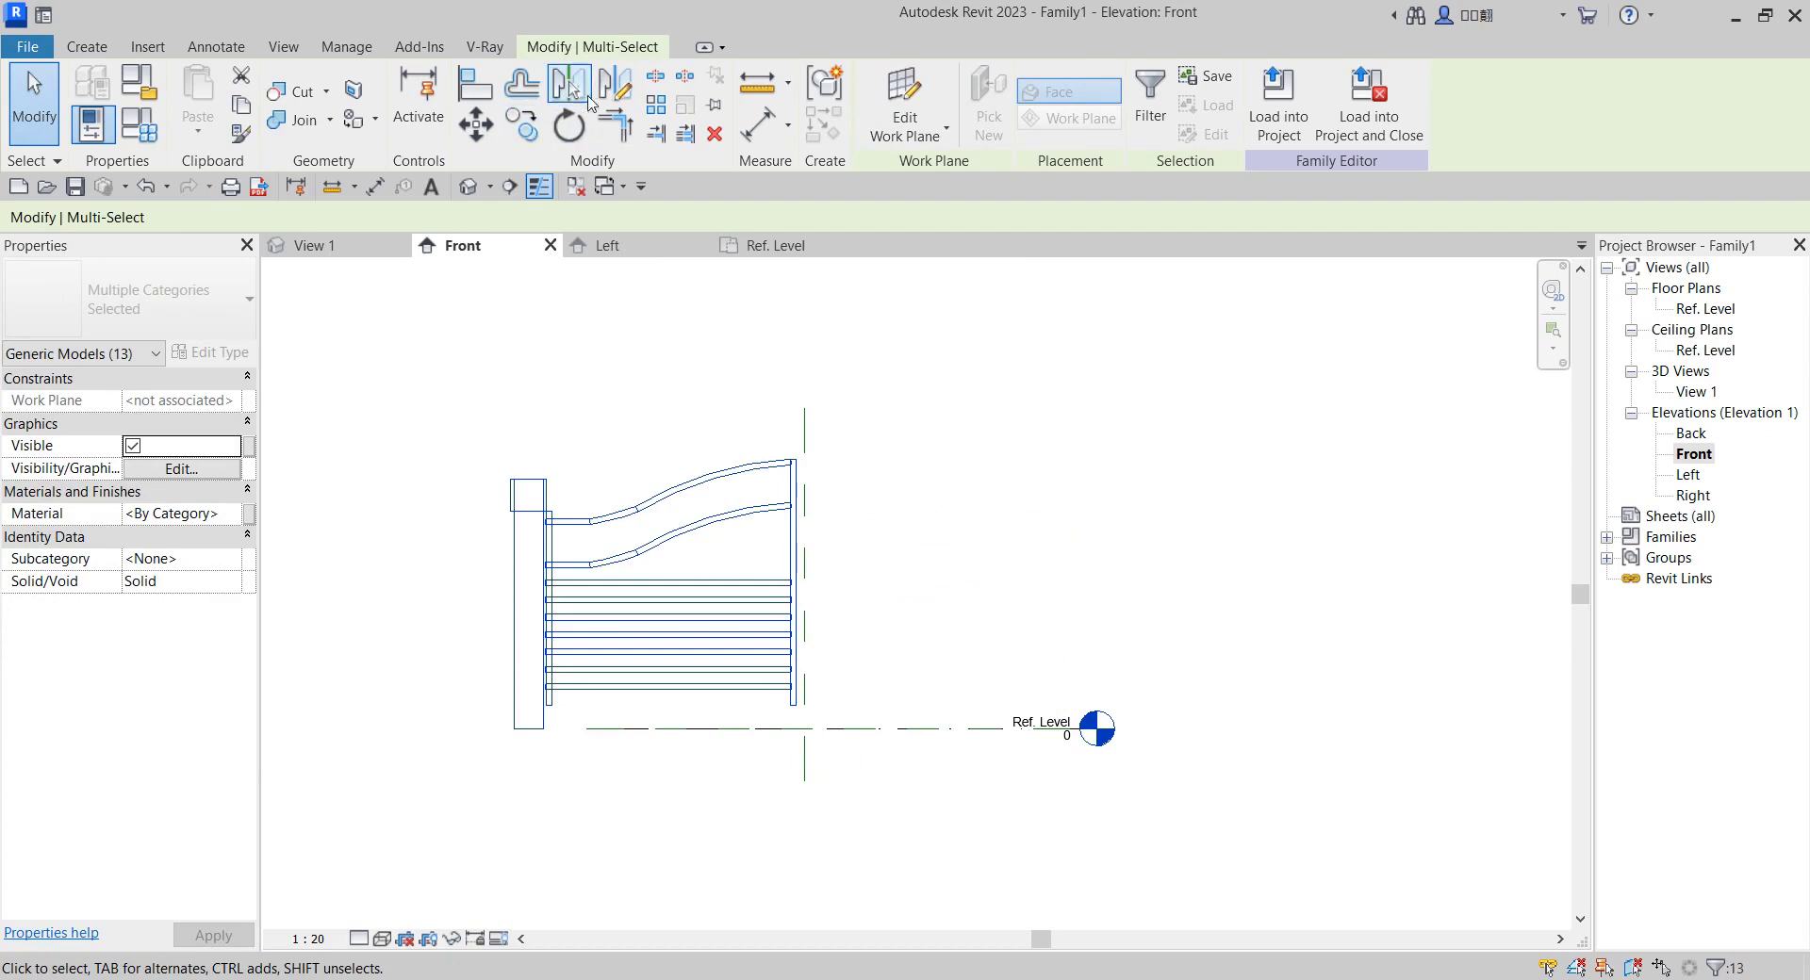
Mirror the leaf again on the Center plane with Copy checked to create the second leaf.
click(622, 85)
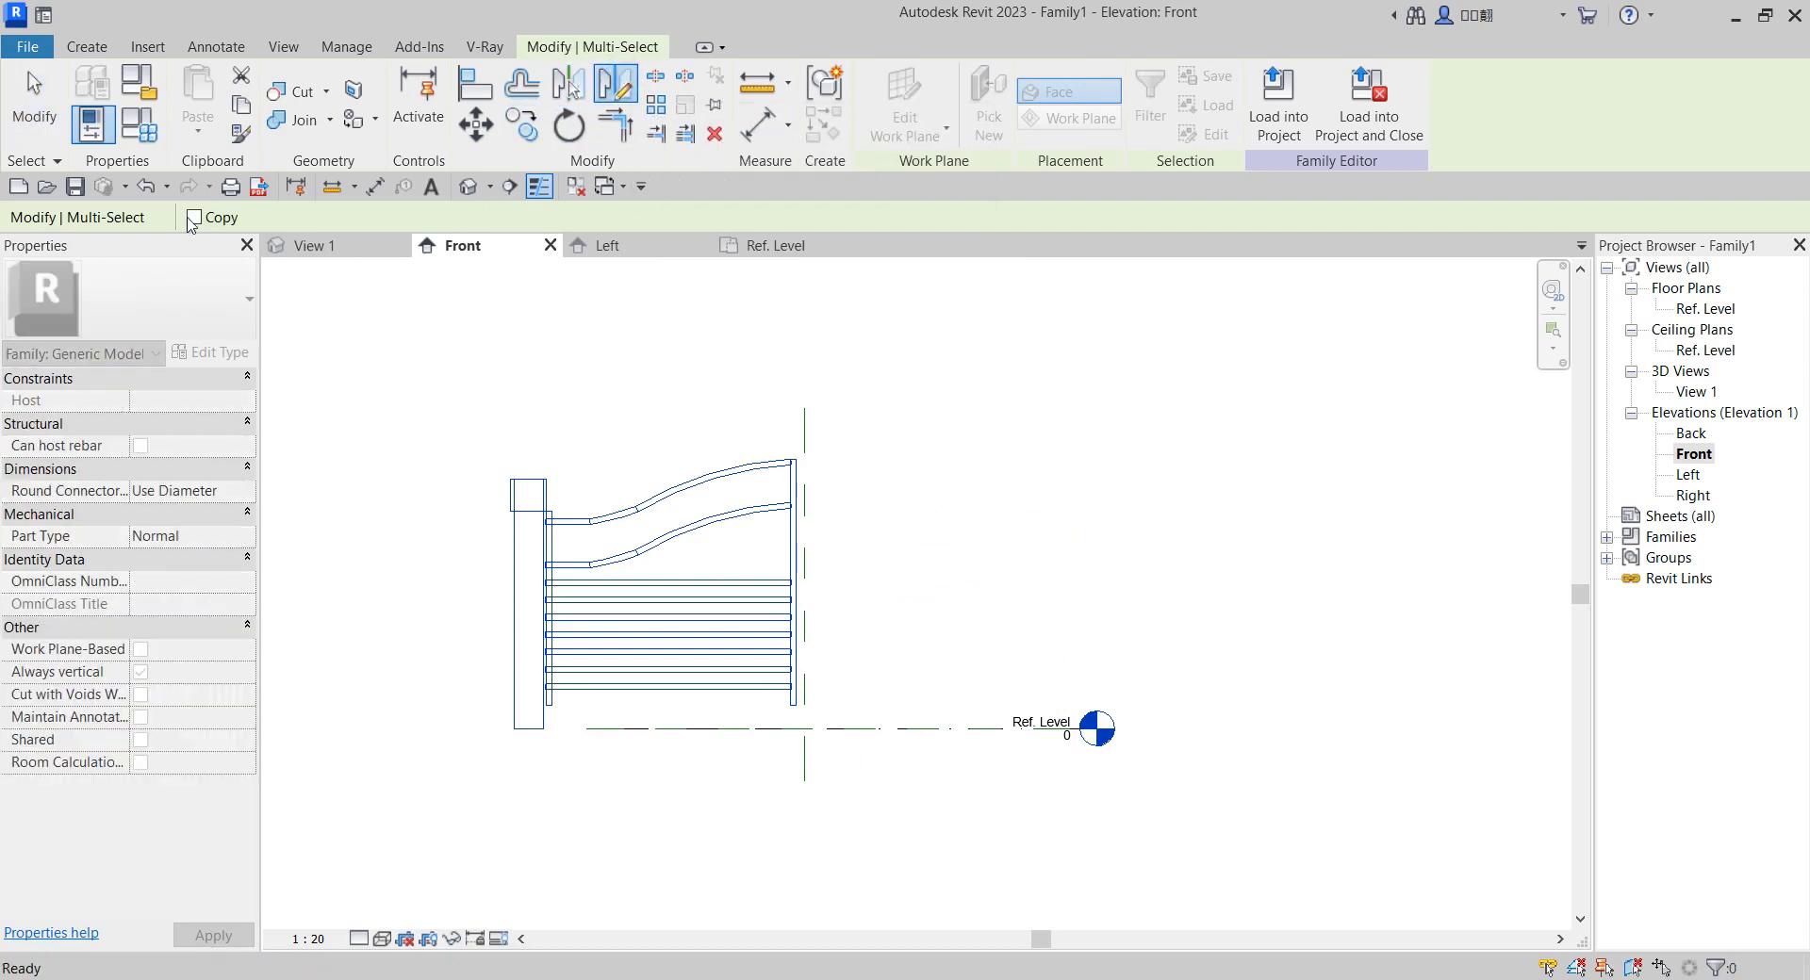
click(193, 218)
click(804, 408)
click(804, 363)
click(962, 368)
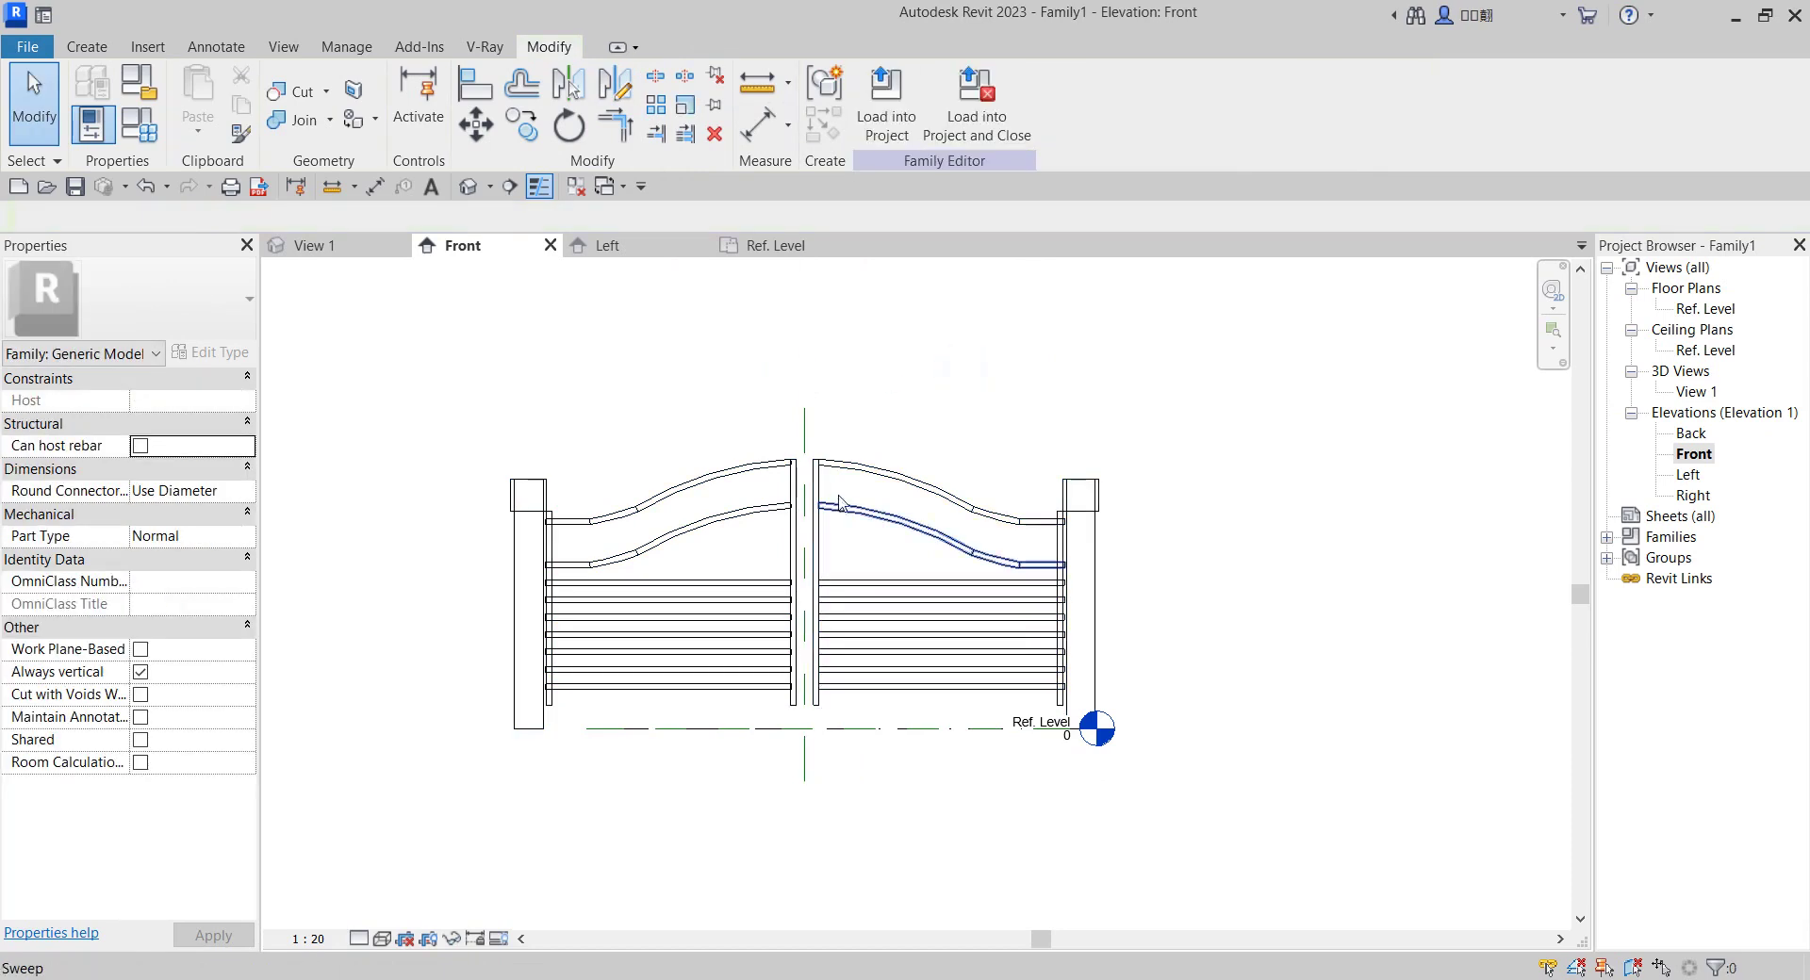
Nudge the left leaf right and the right leaf left toward the centre line.
scroll(838, 489, up, 2)
scroll(502, 381, down, 2)
drag(332, 383, 694, 795)
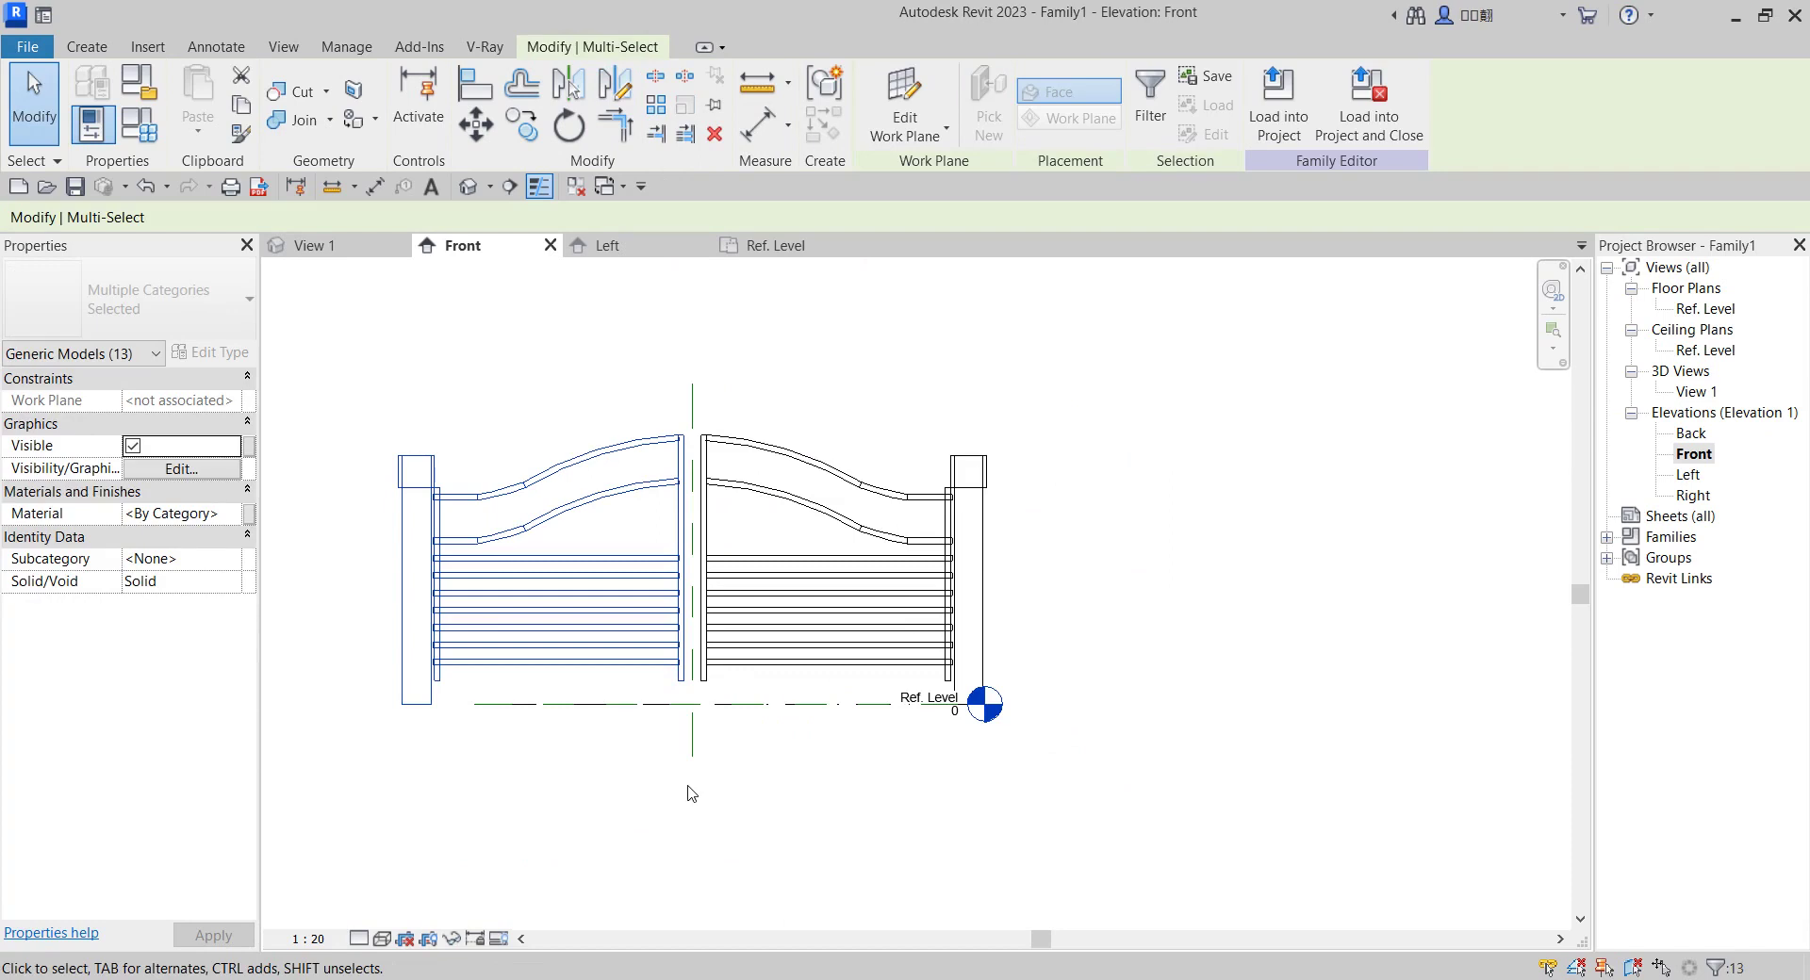
key(Right)
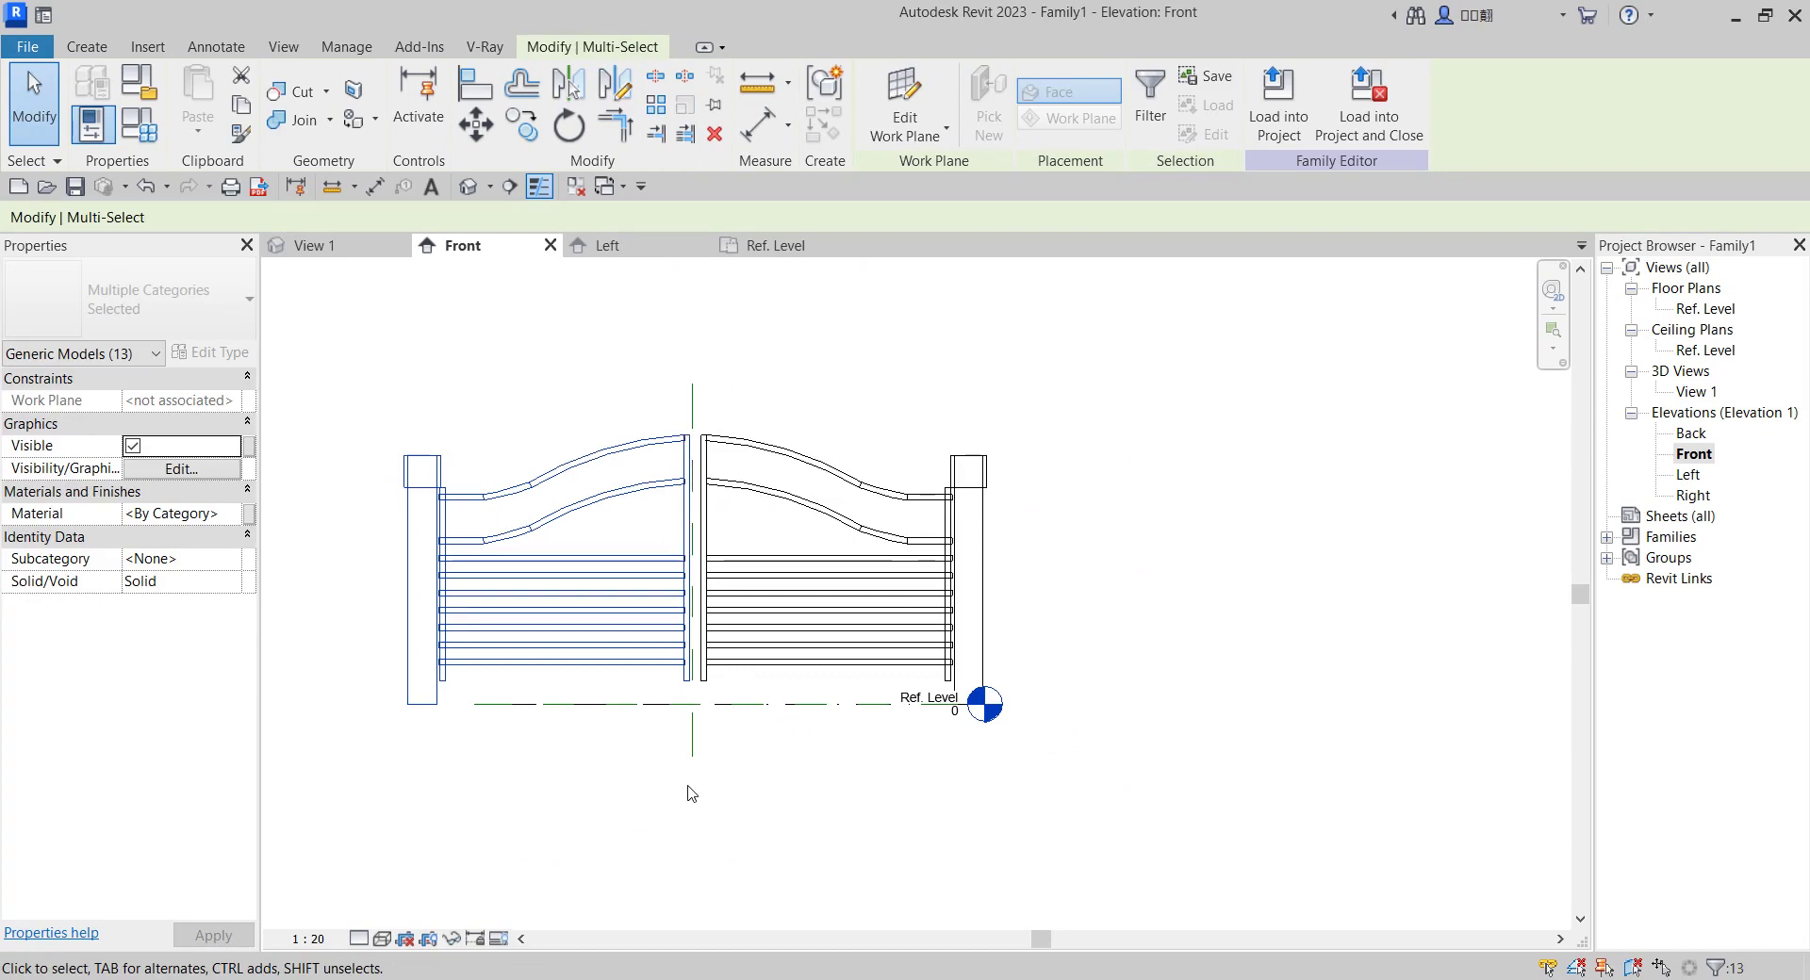
drag(701, 345, 1016, 832)
key(Left)
click(1110, 531)
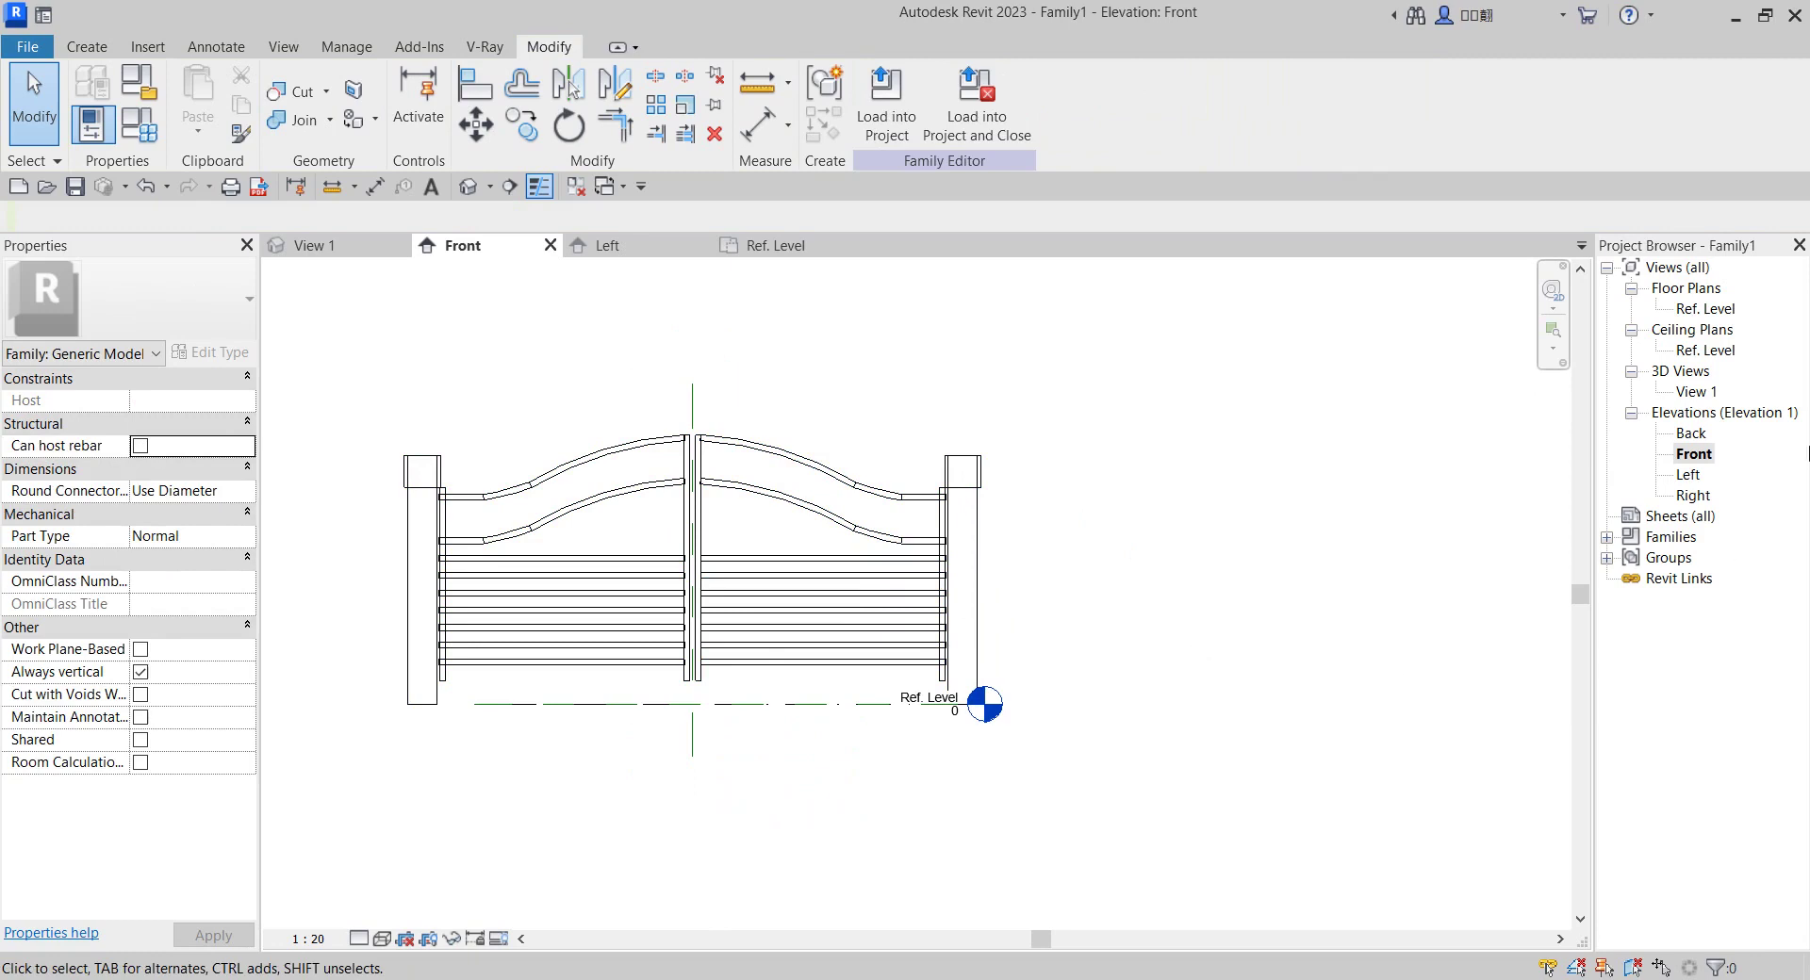
Open 3D View 1 and turn it to an isometric angle via a ViewCube corner.
double_click(1684, 392)
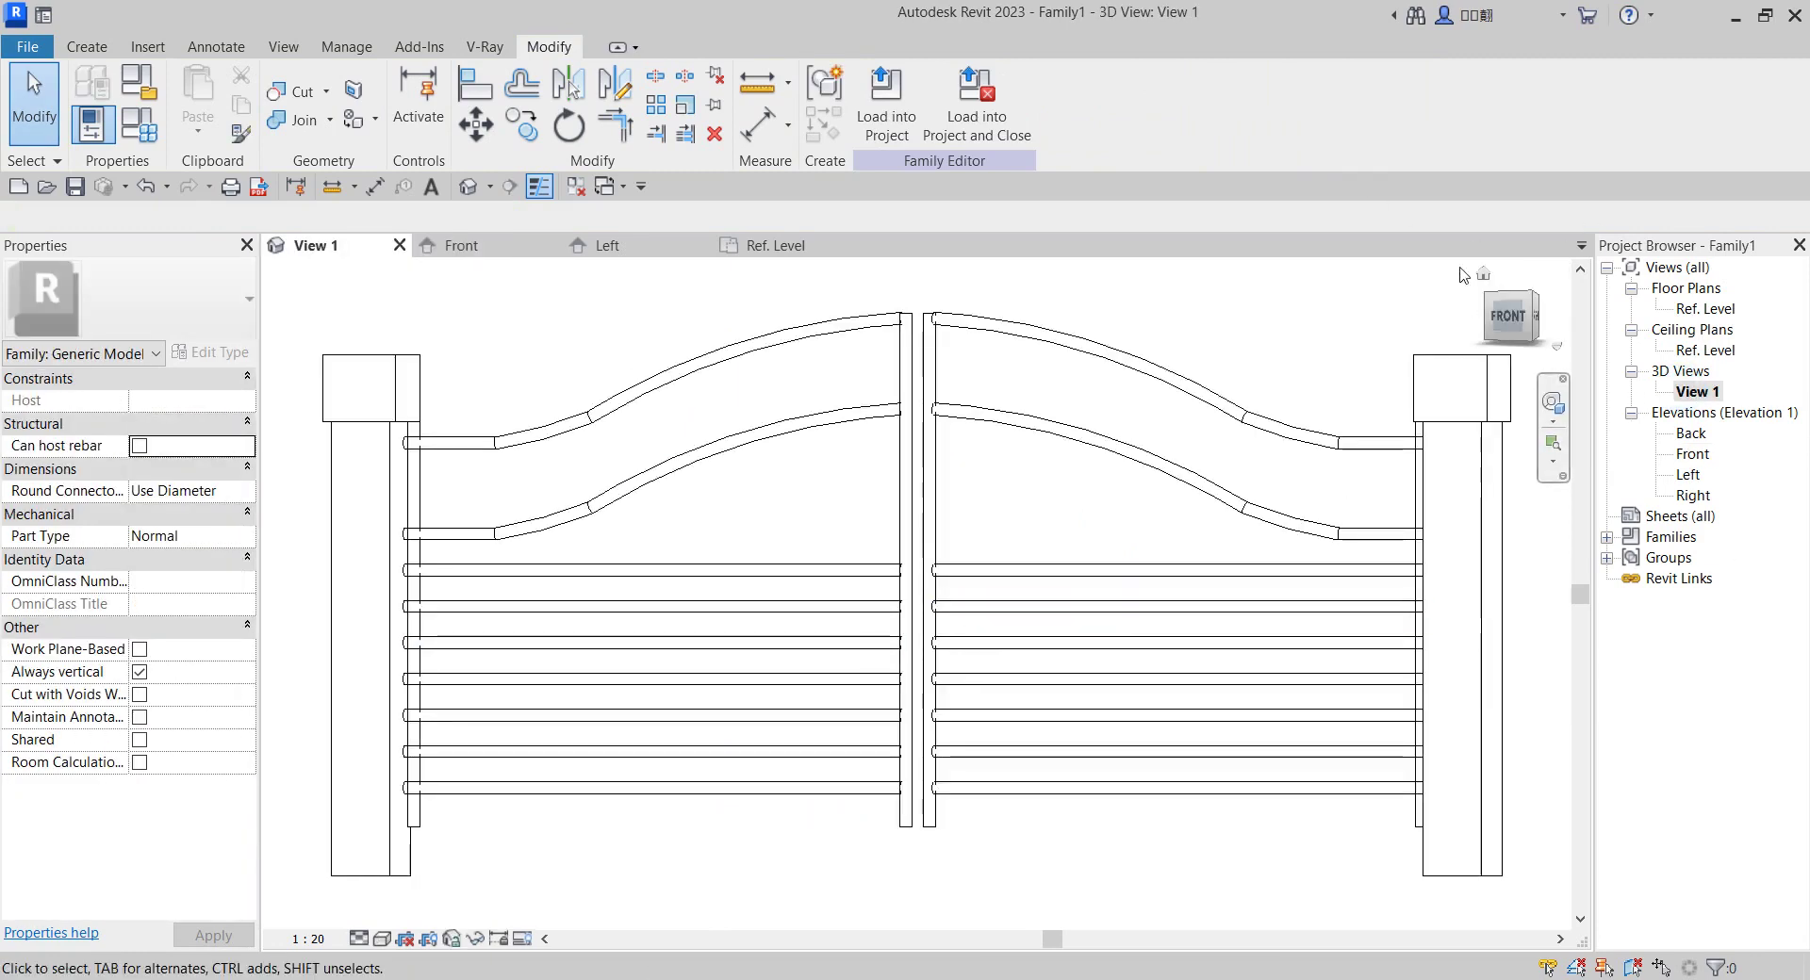
click(1487, 275)
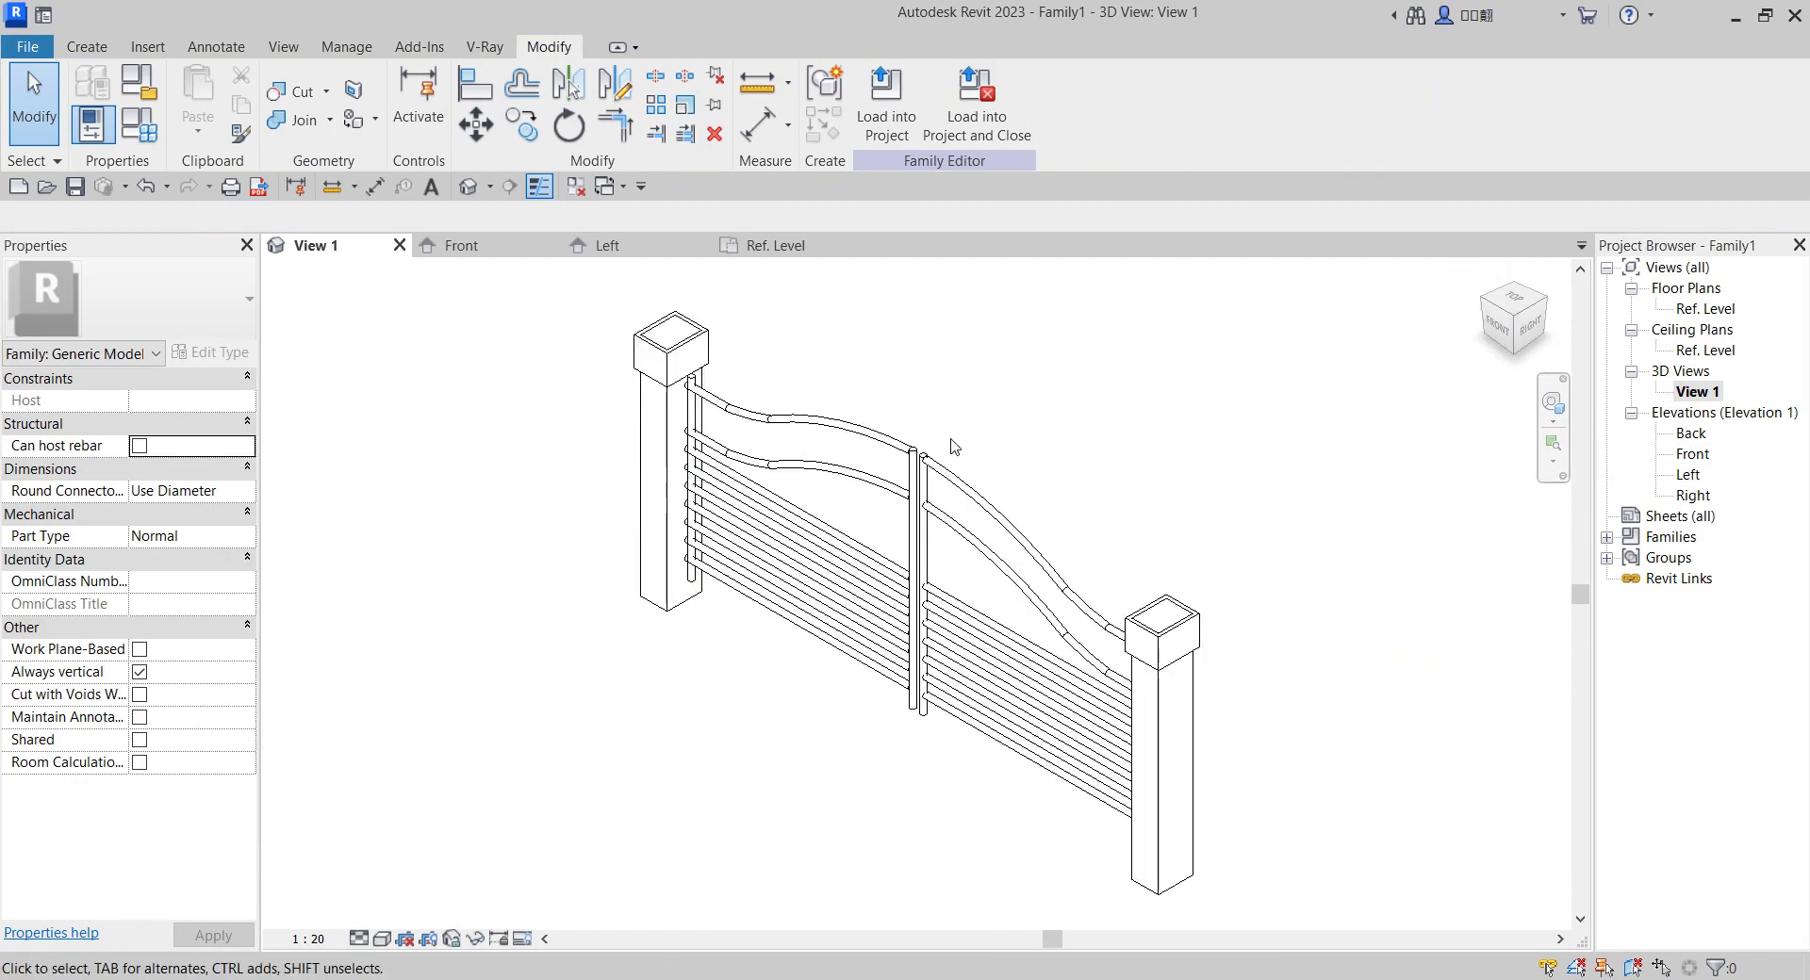
scroll(1040, 468, up, 4)
scroll(1040, 468, down, 4)
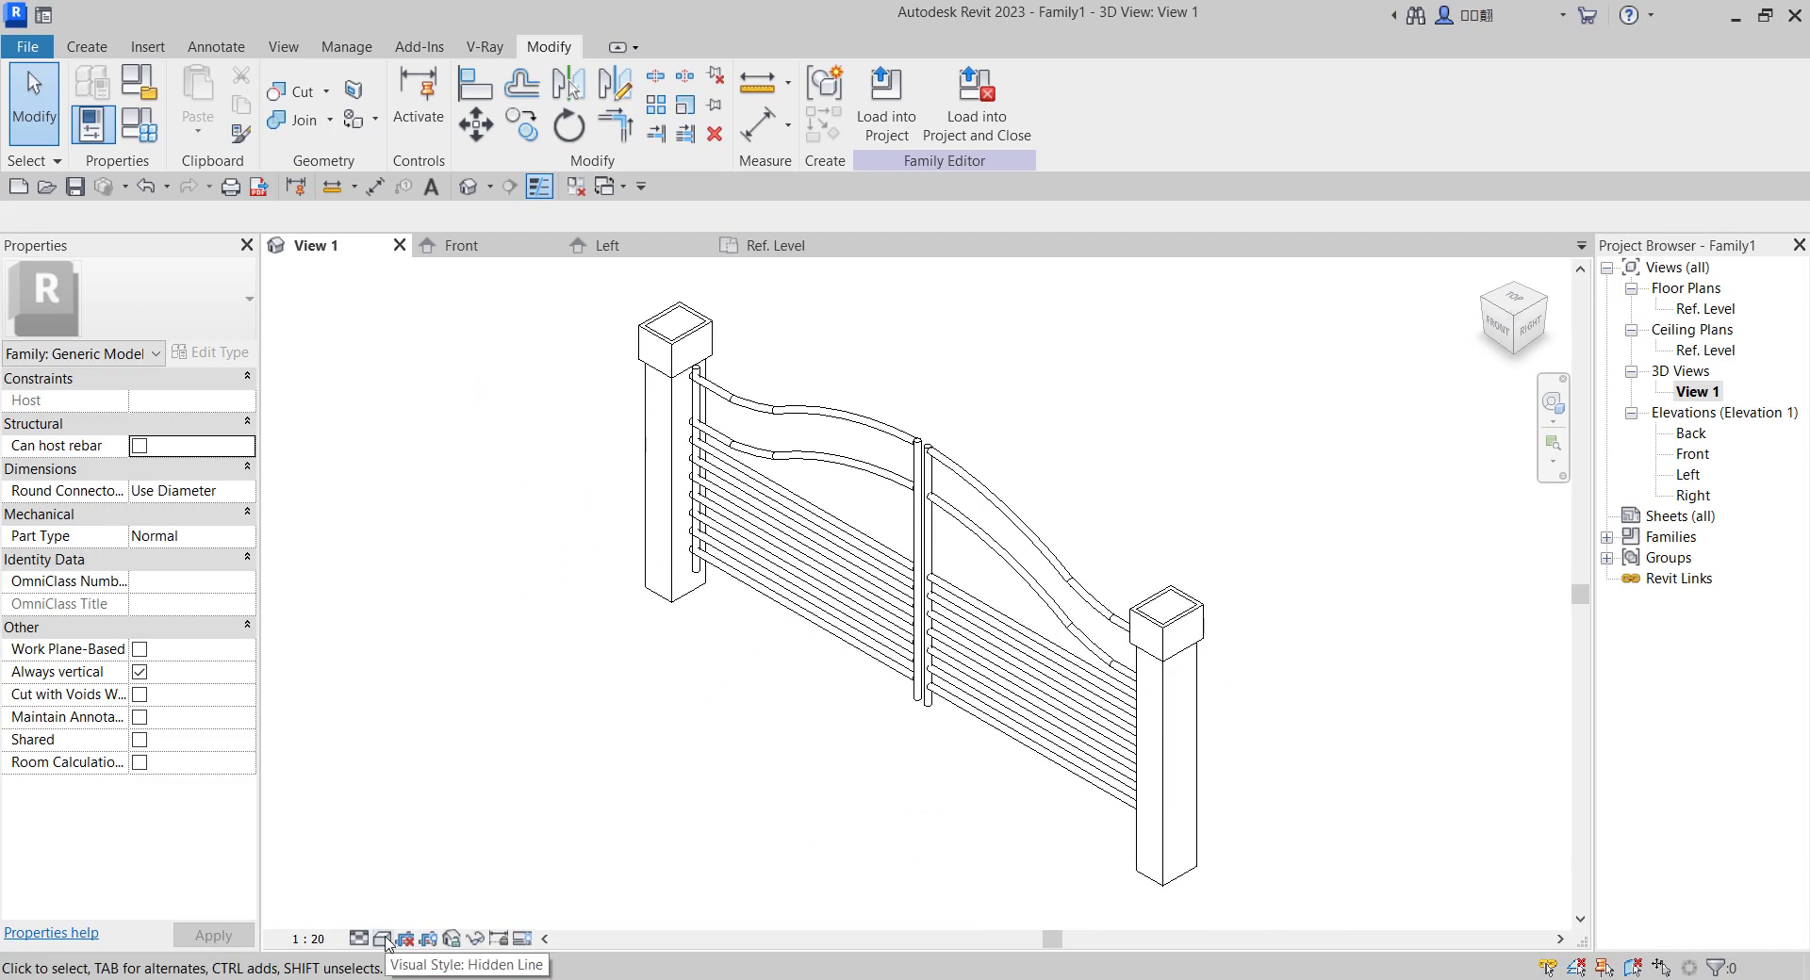
Set the visual style to Shaded and tilt the view to see the post caps from above.
click(391, 938)
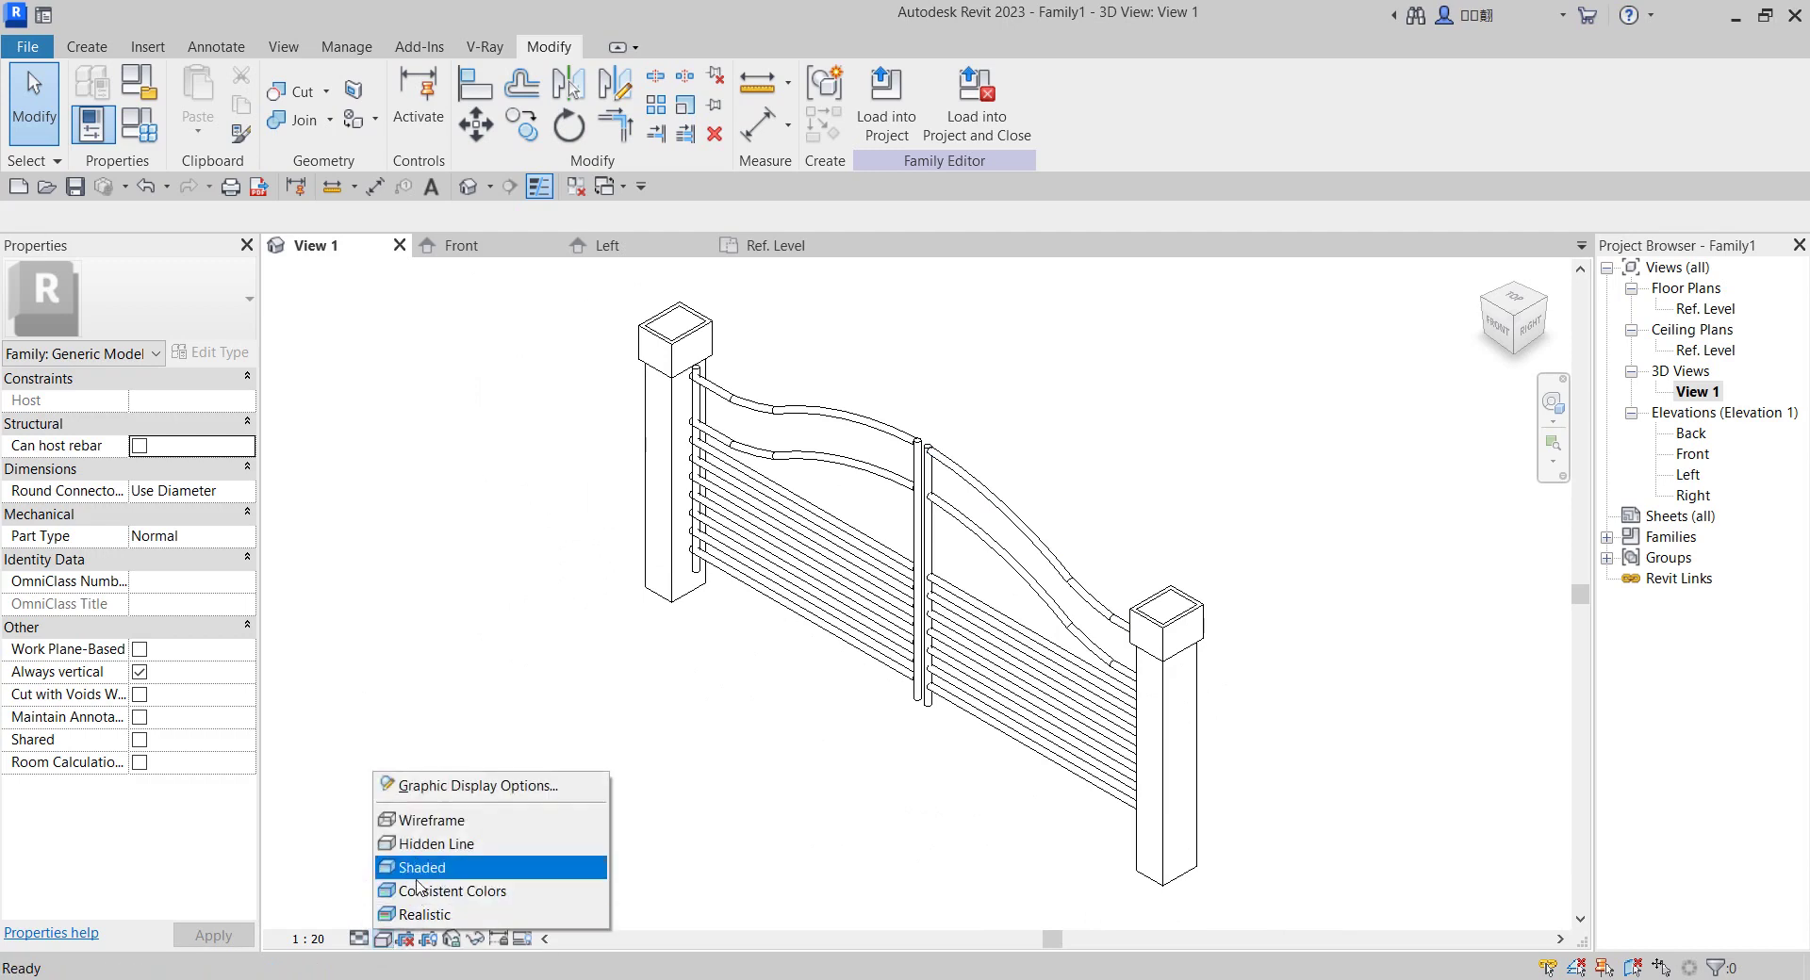
click(421, 867)
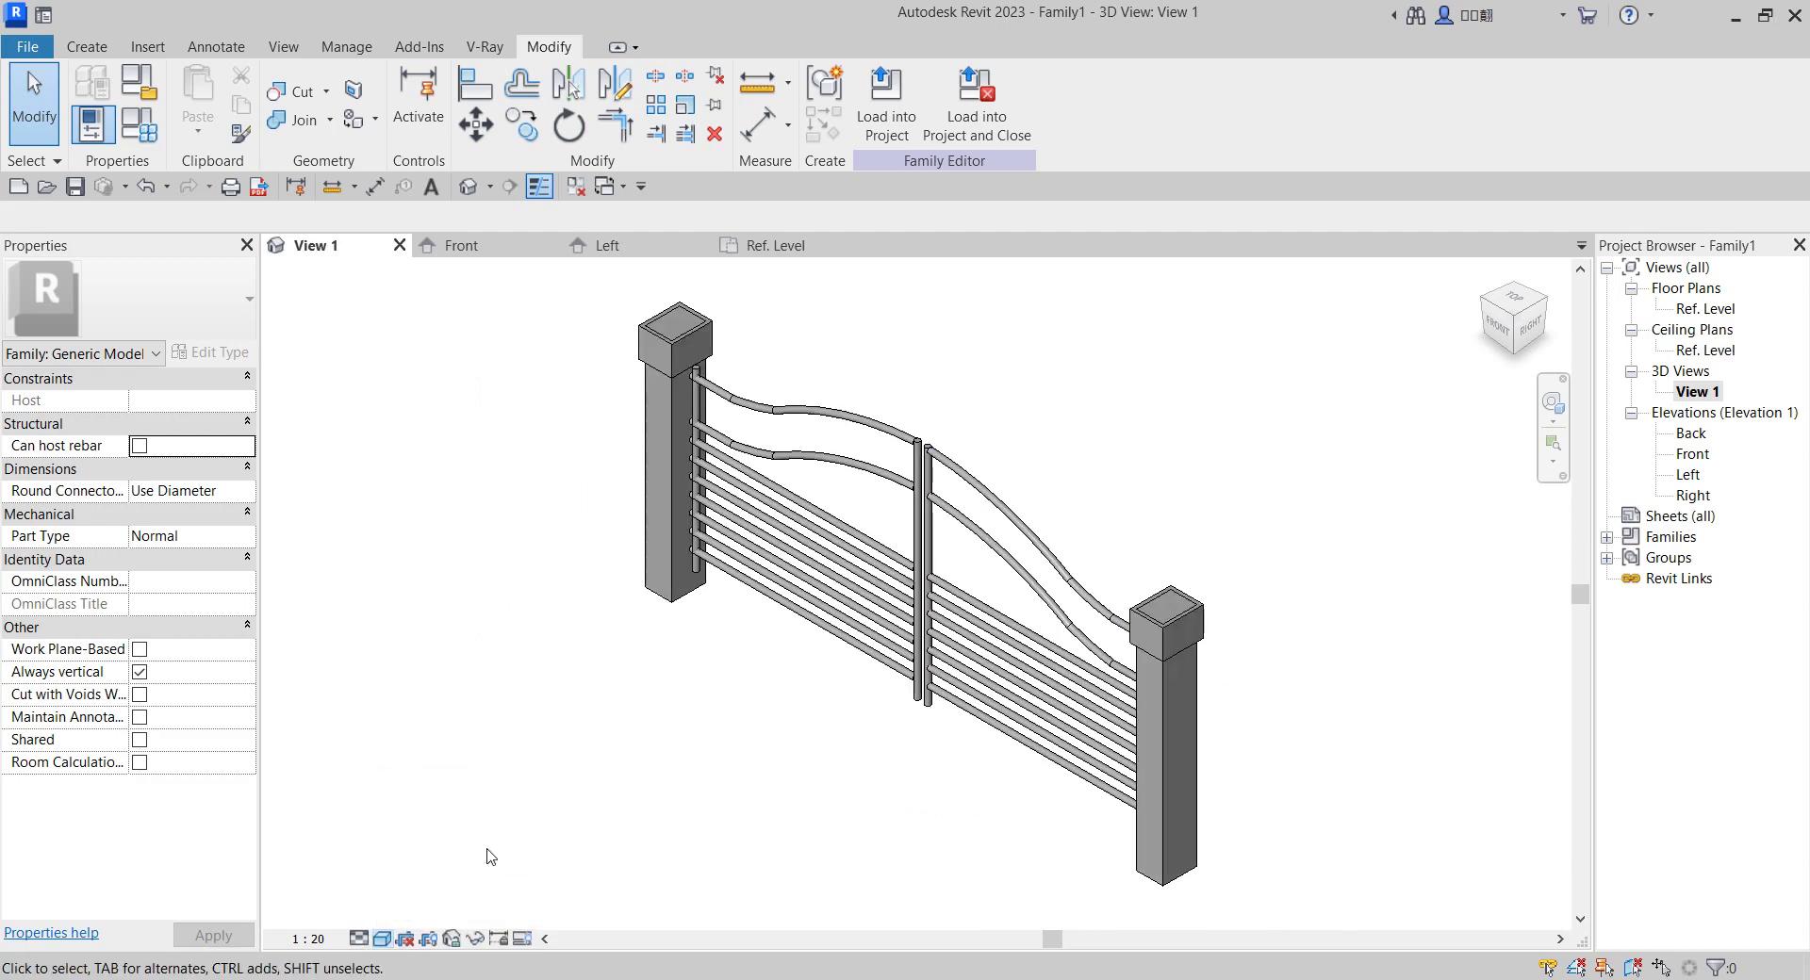
scroll(1172, 666, up, 3)
scroll(1195, 713, down, 3)
scroll(1193, 714, up, 2)
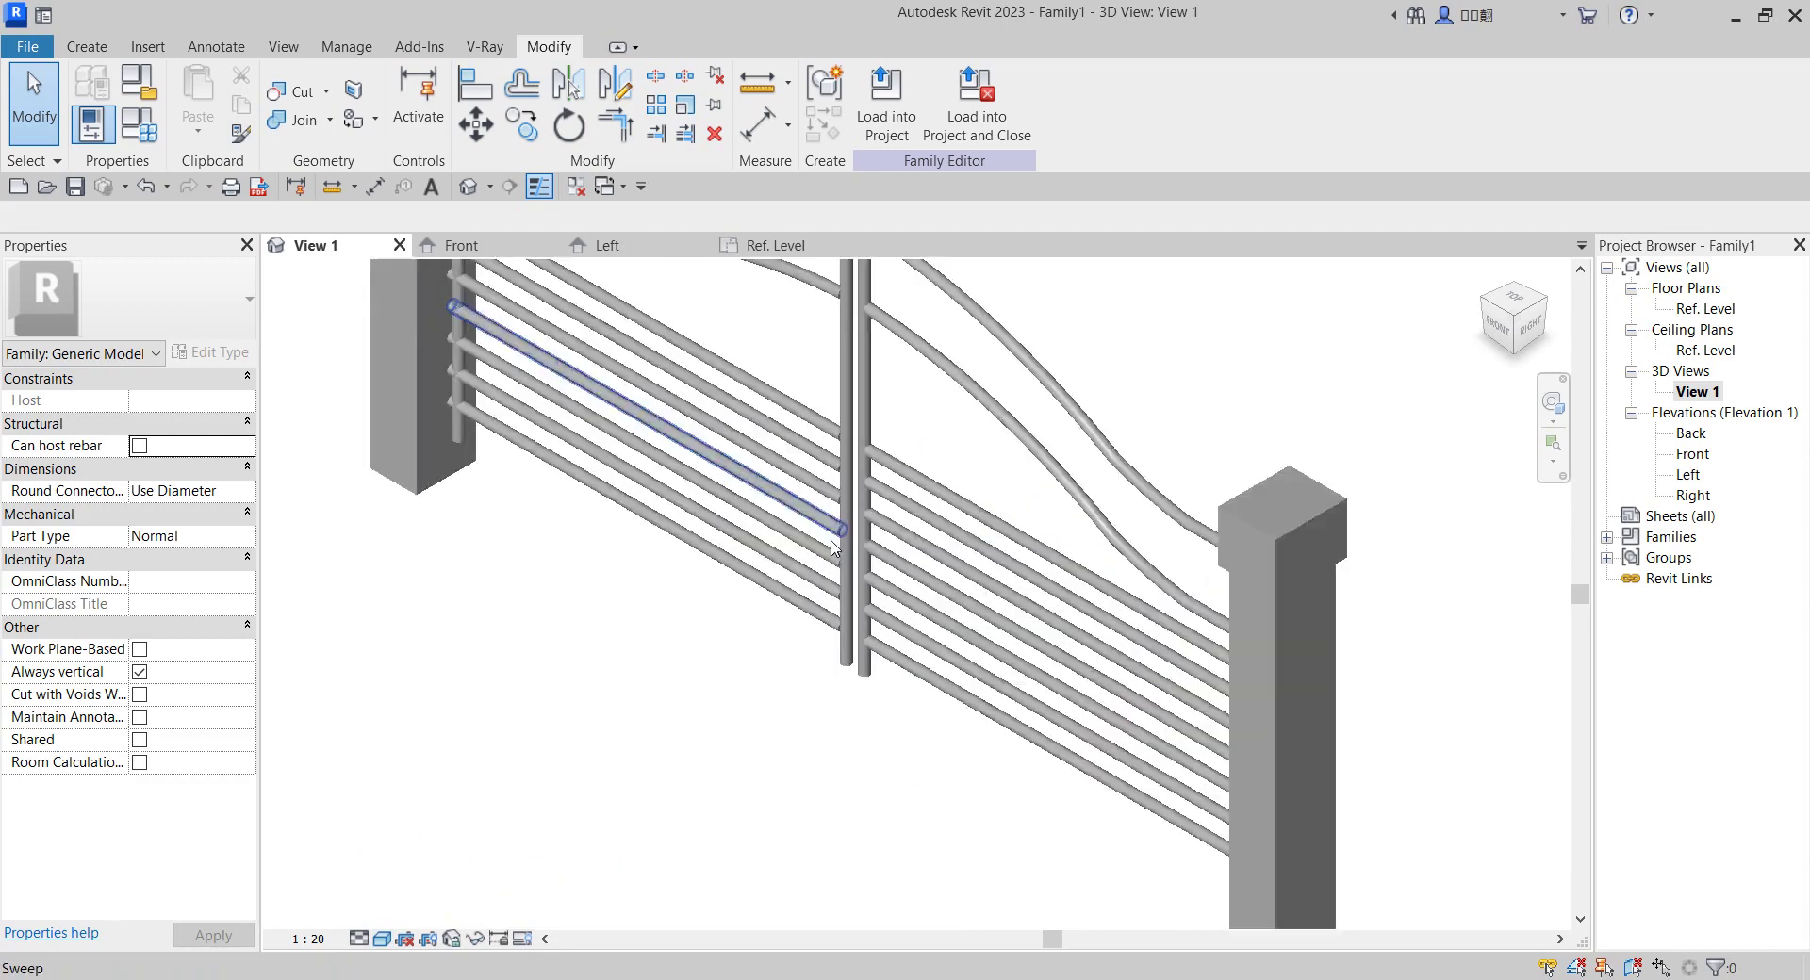
scroll(864, 573, down, 3)
shift+middle_drag(864, 572, 881, 392)
scroll(895, 388, up, 2)
scroll(818, 433, down, 2)
scroll(848, 339, up, 3)
scroll(892, 419, down, 1)
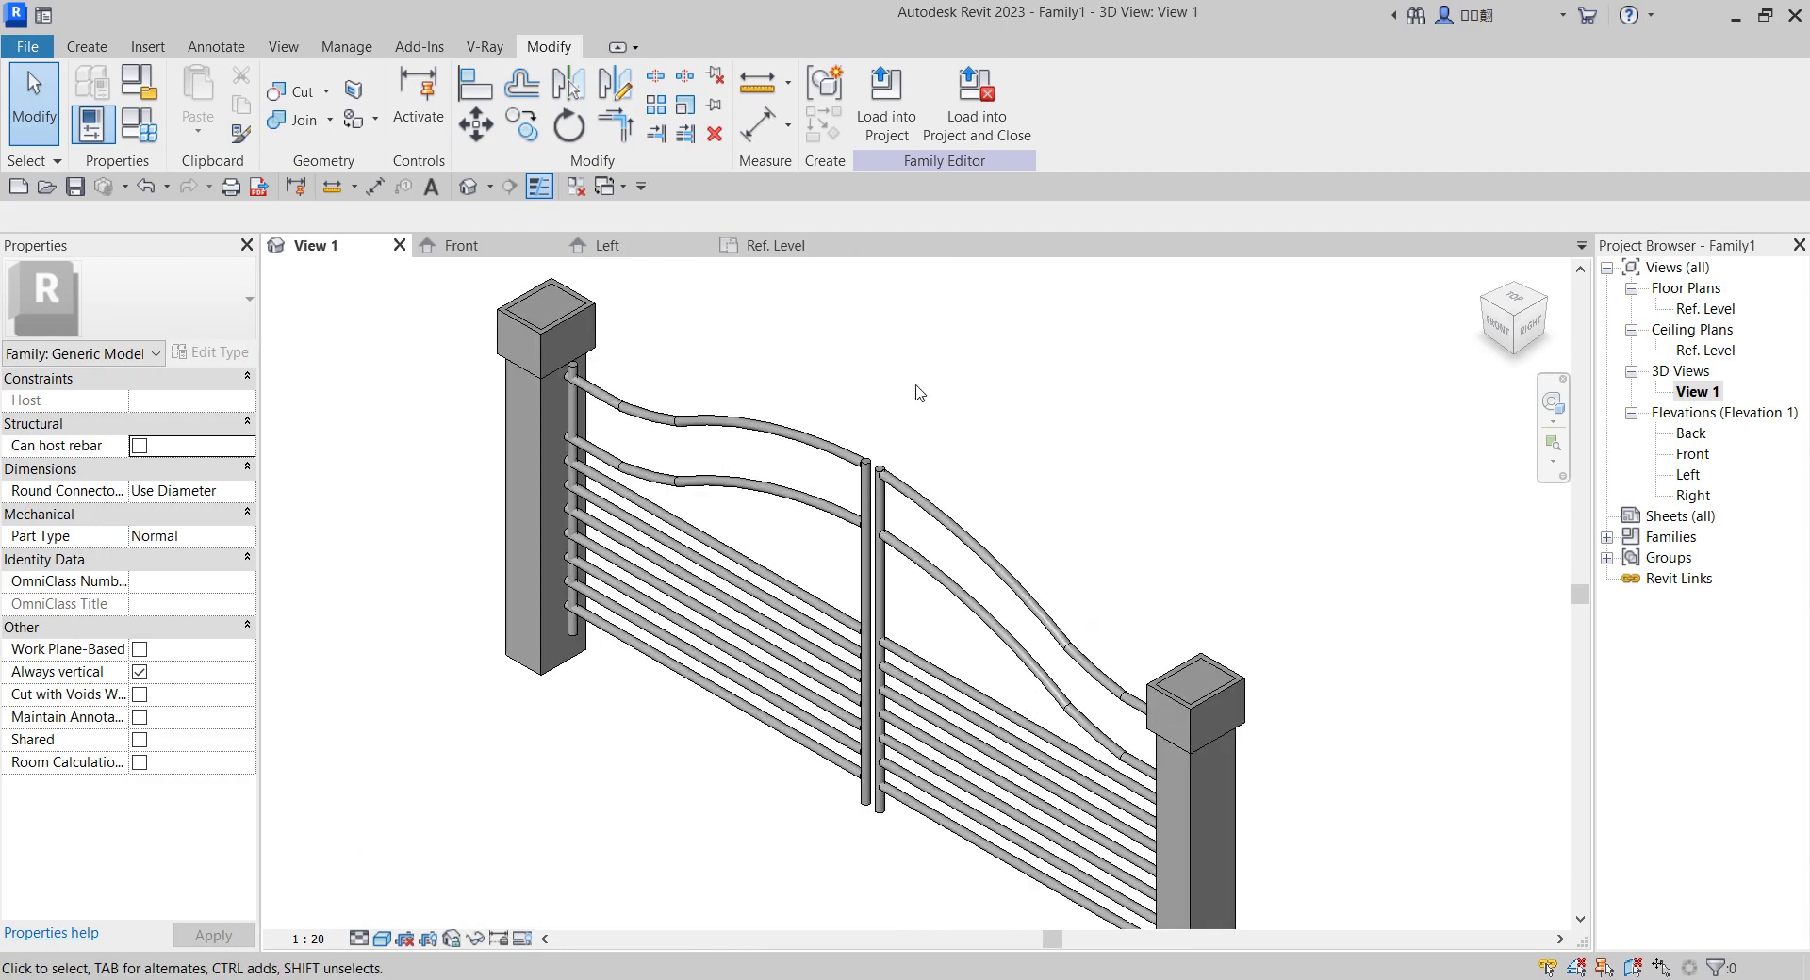
scroll(919, 392, down, 1)
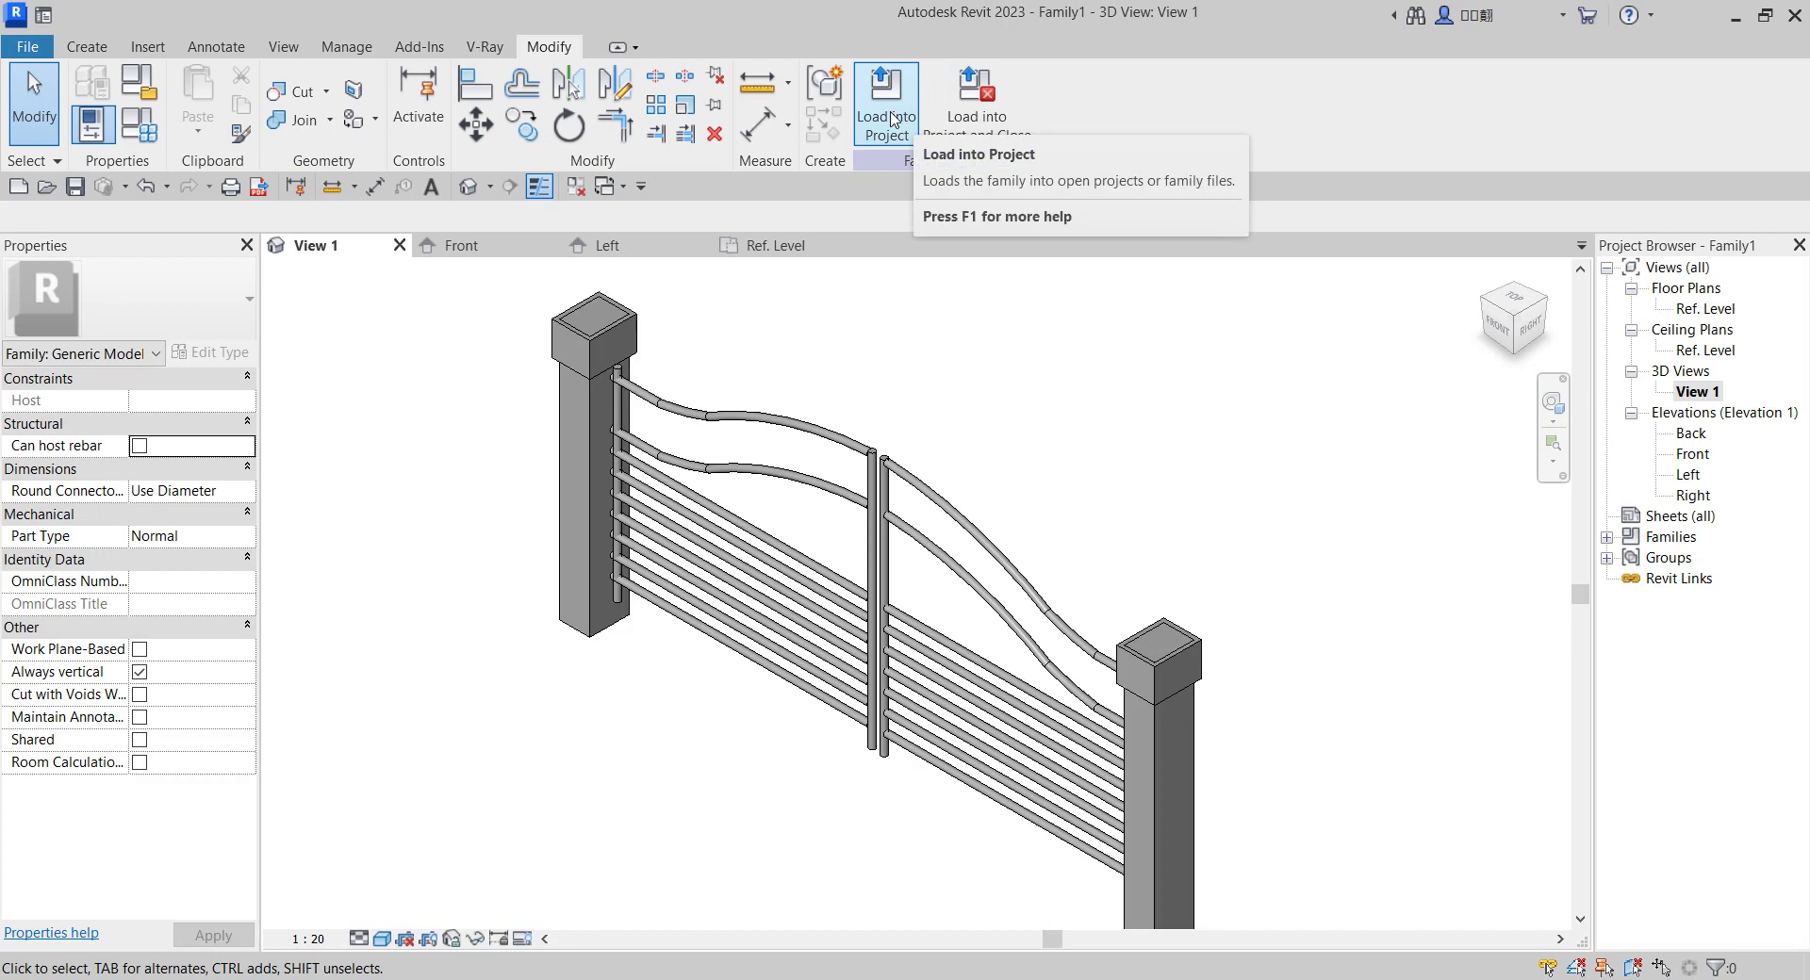
scroll(886, 604, down, 1)
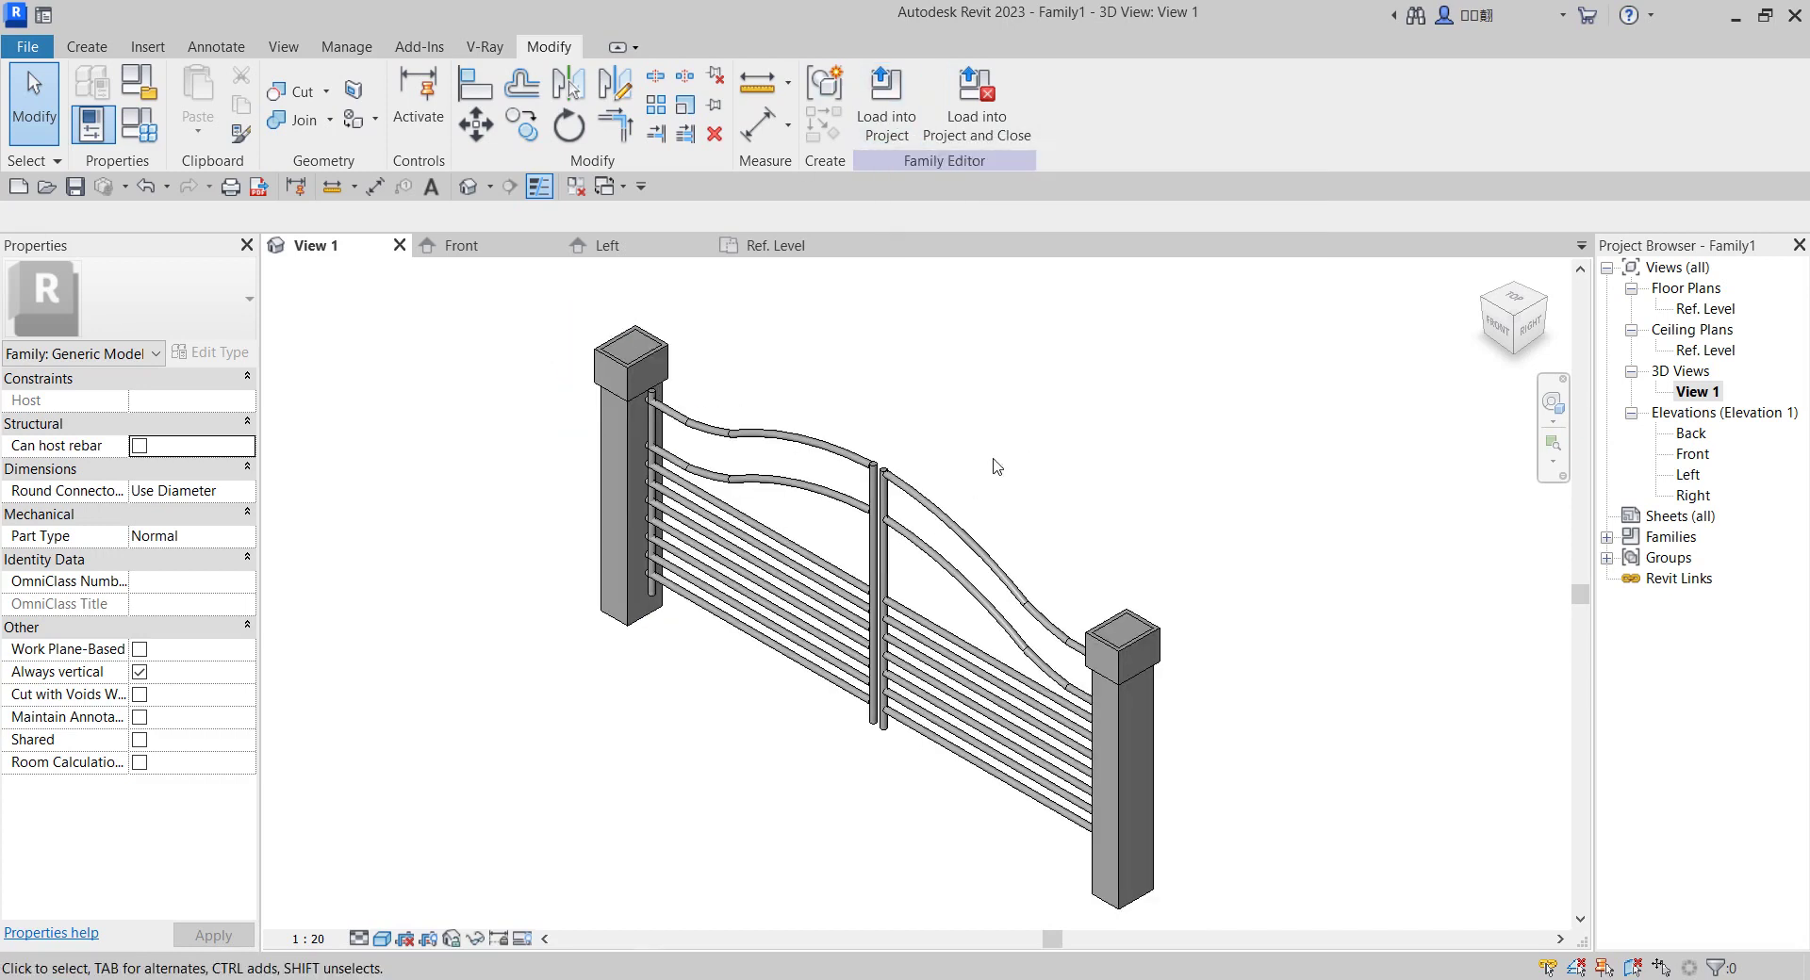
scroll(967, 679, up, 2)
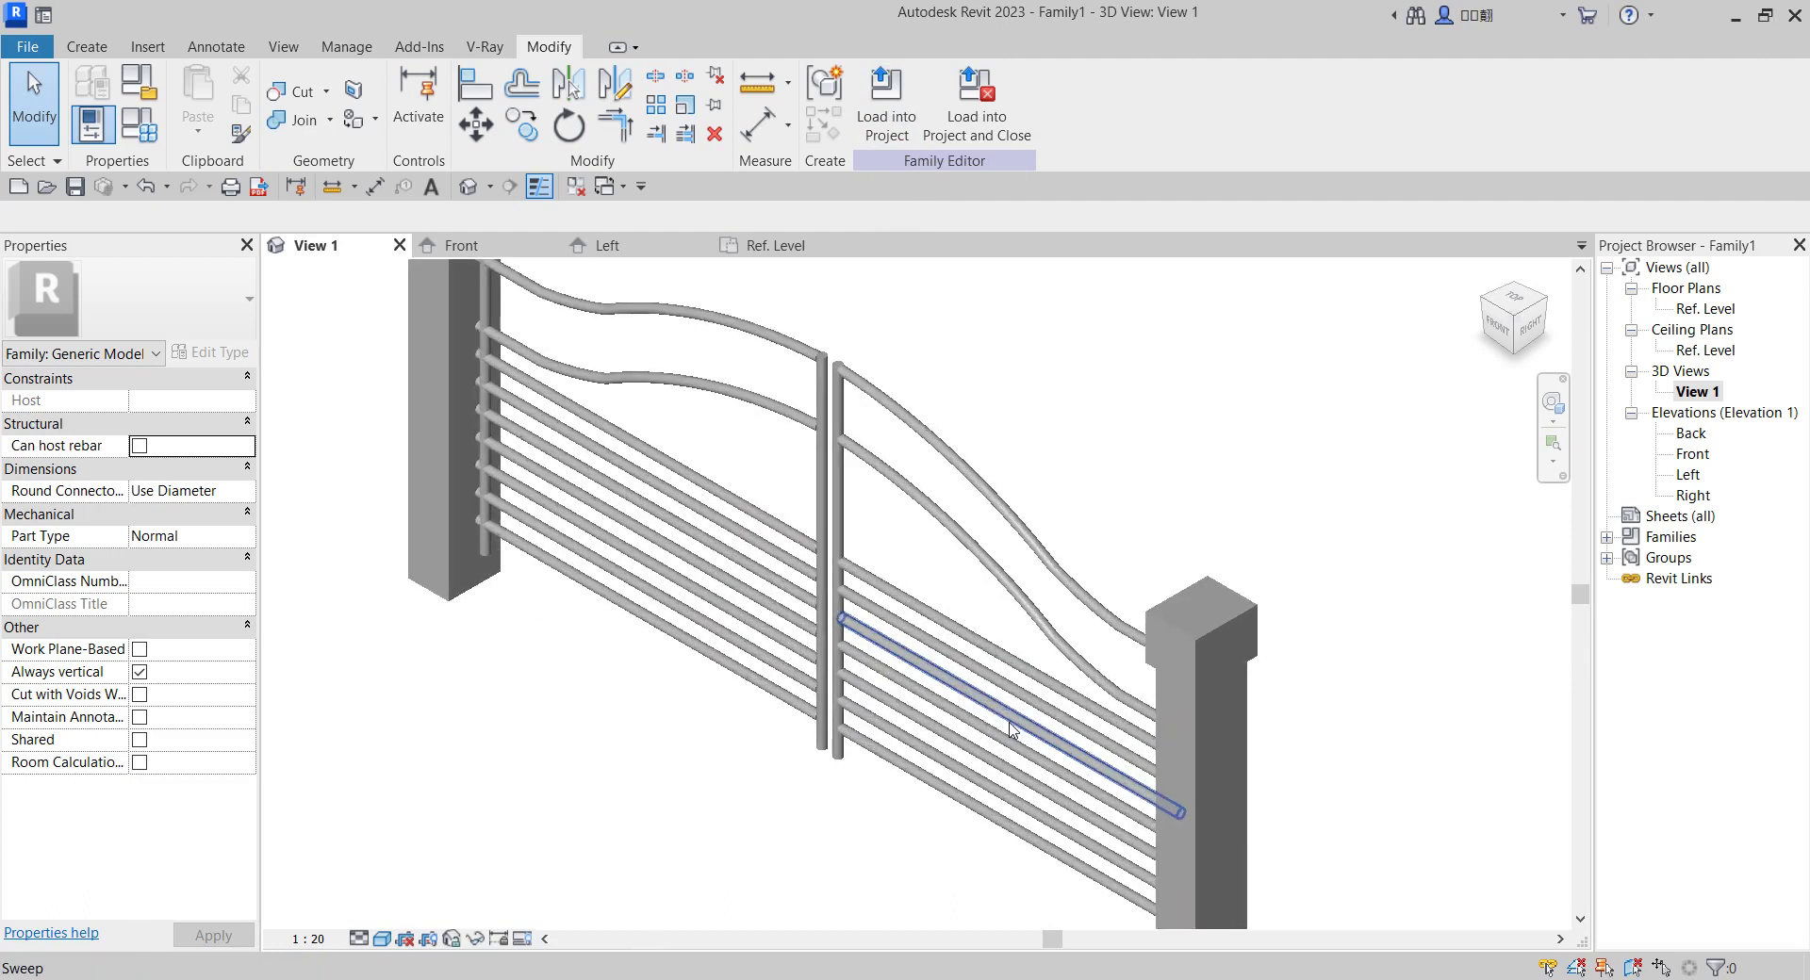
scroll(707, 693, down, 3)
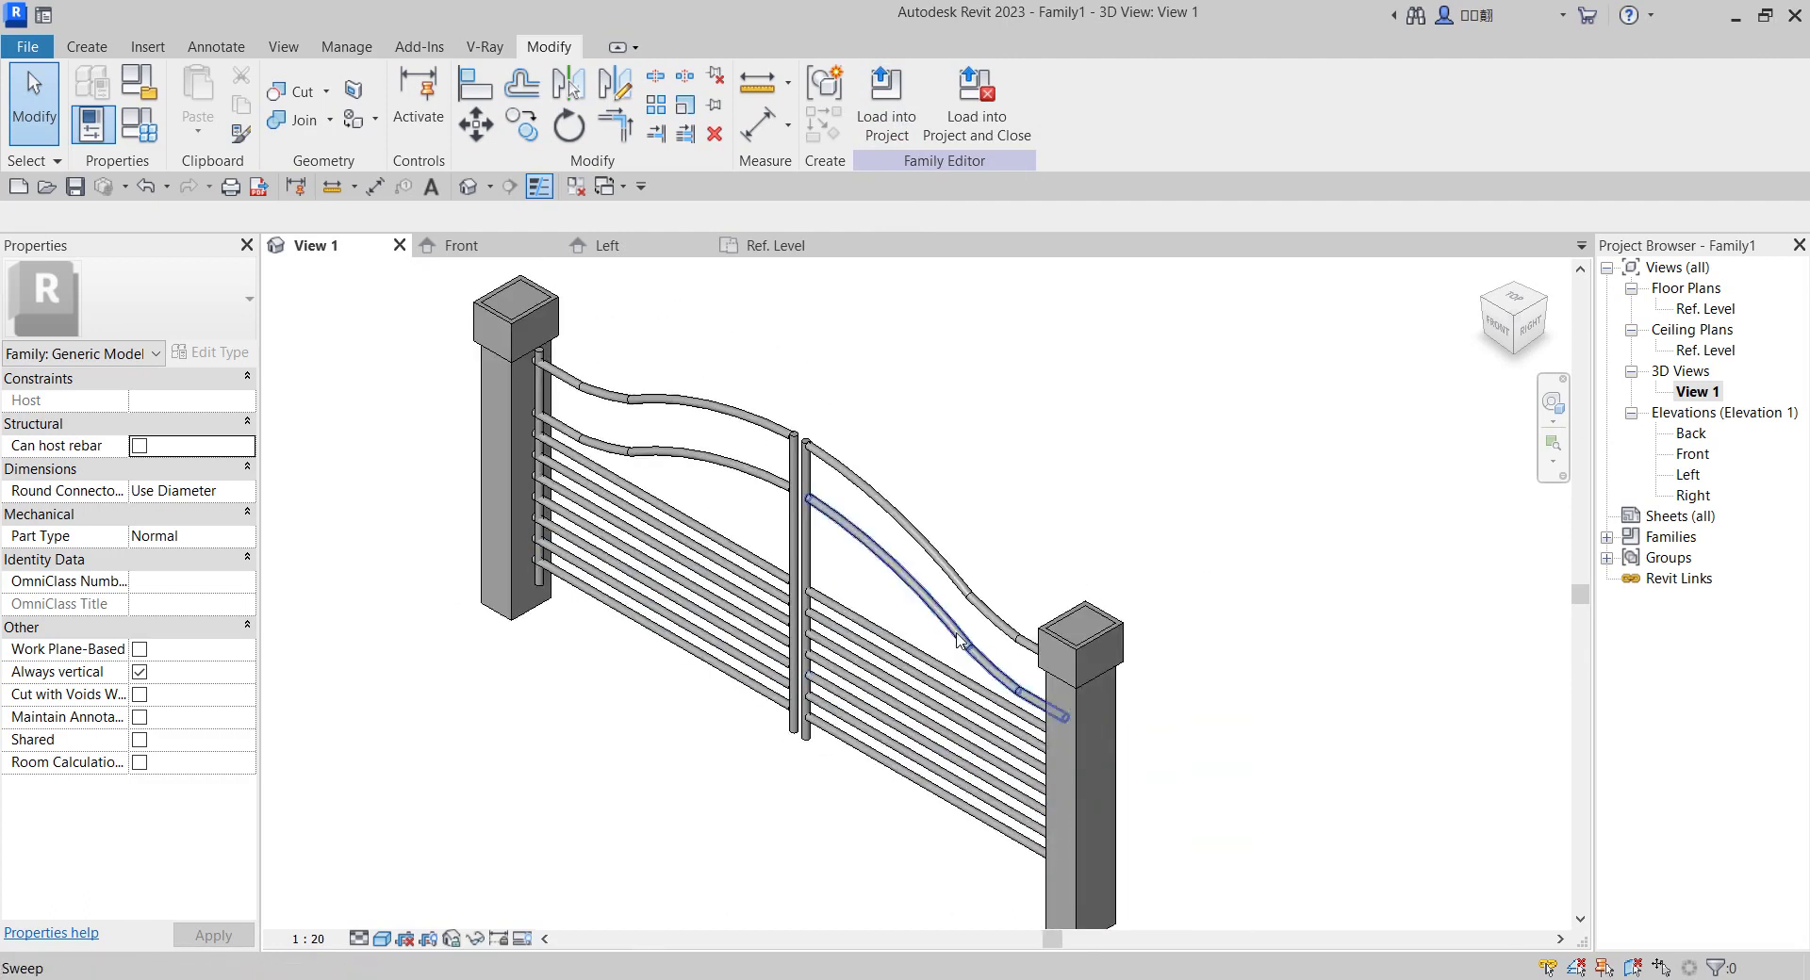
scroll(958, 641, down, 2)
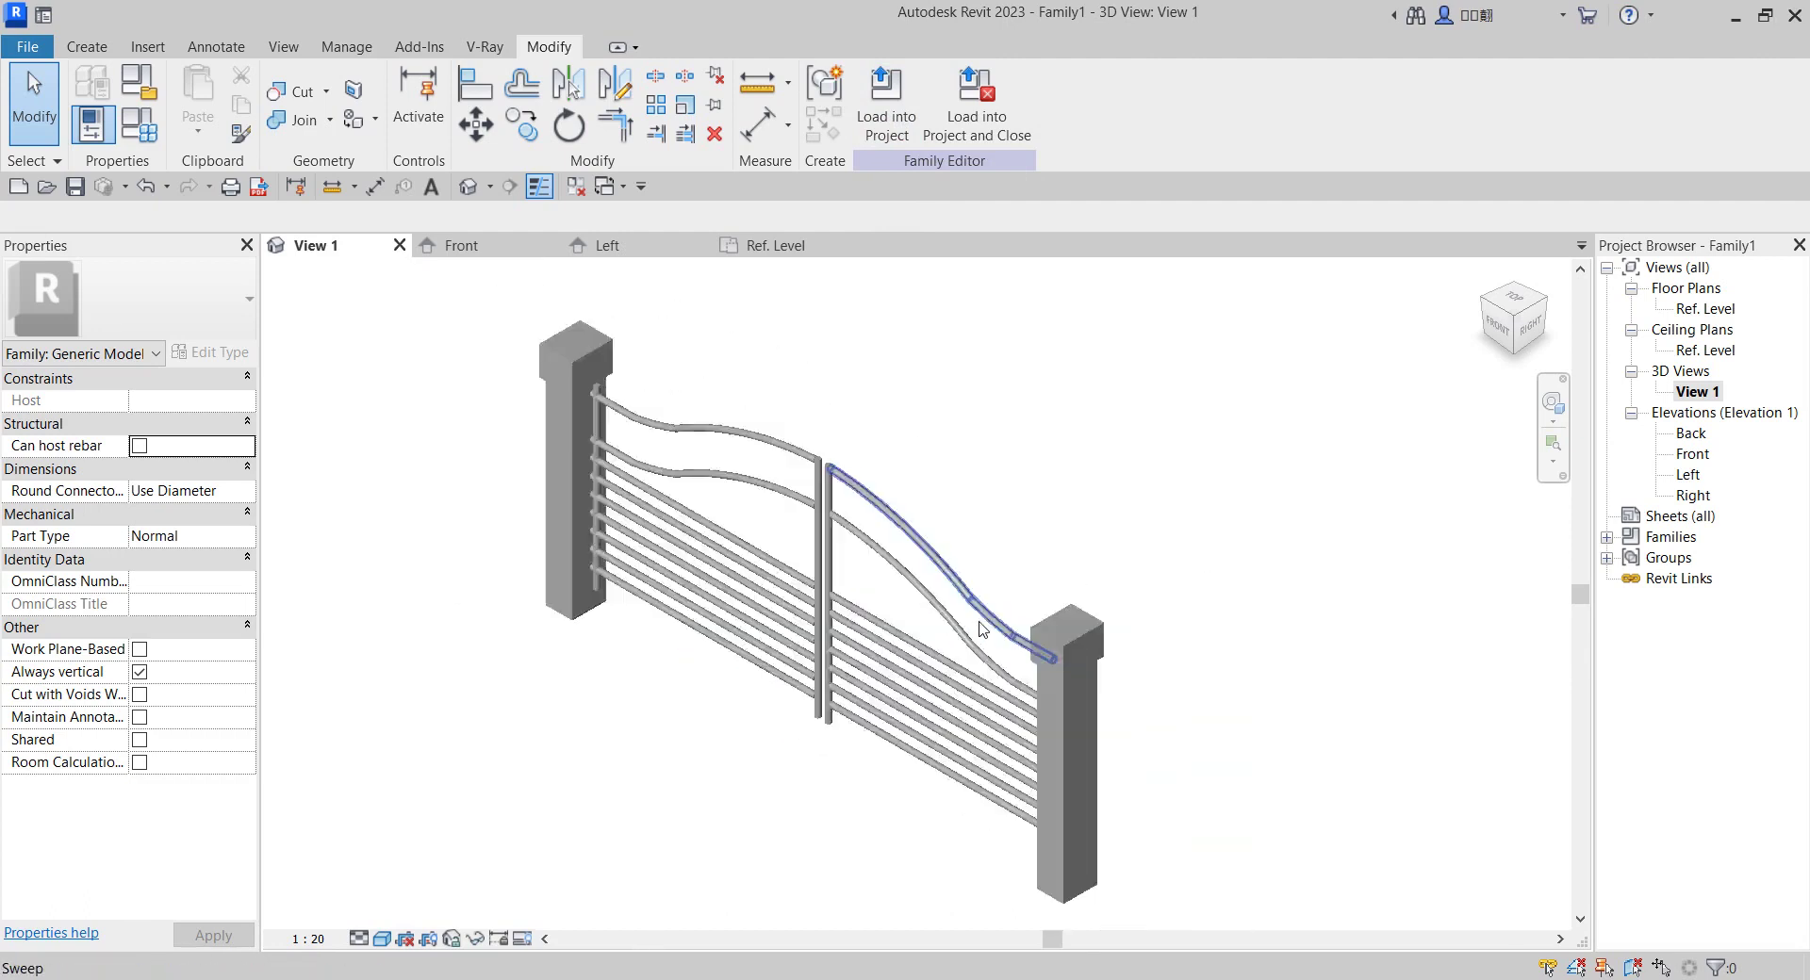
click(19, 49)
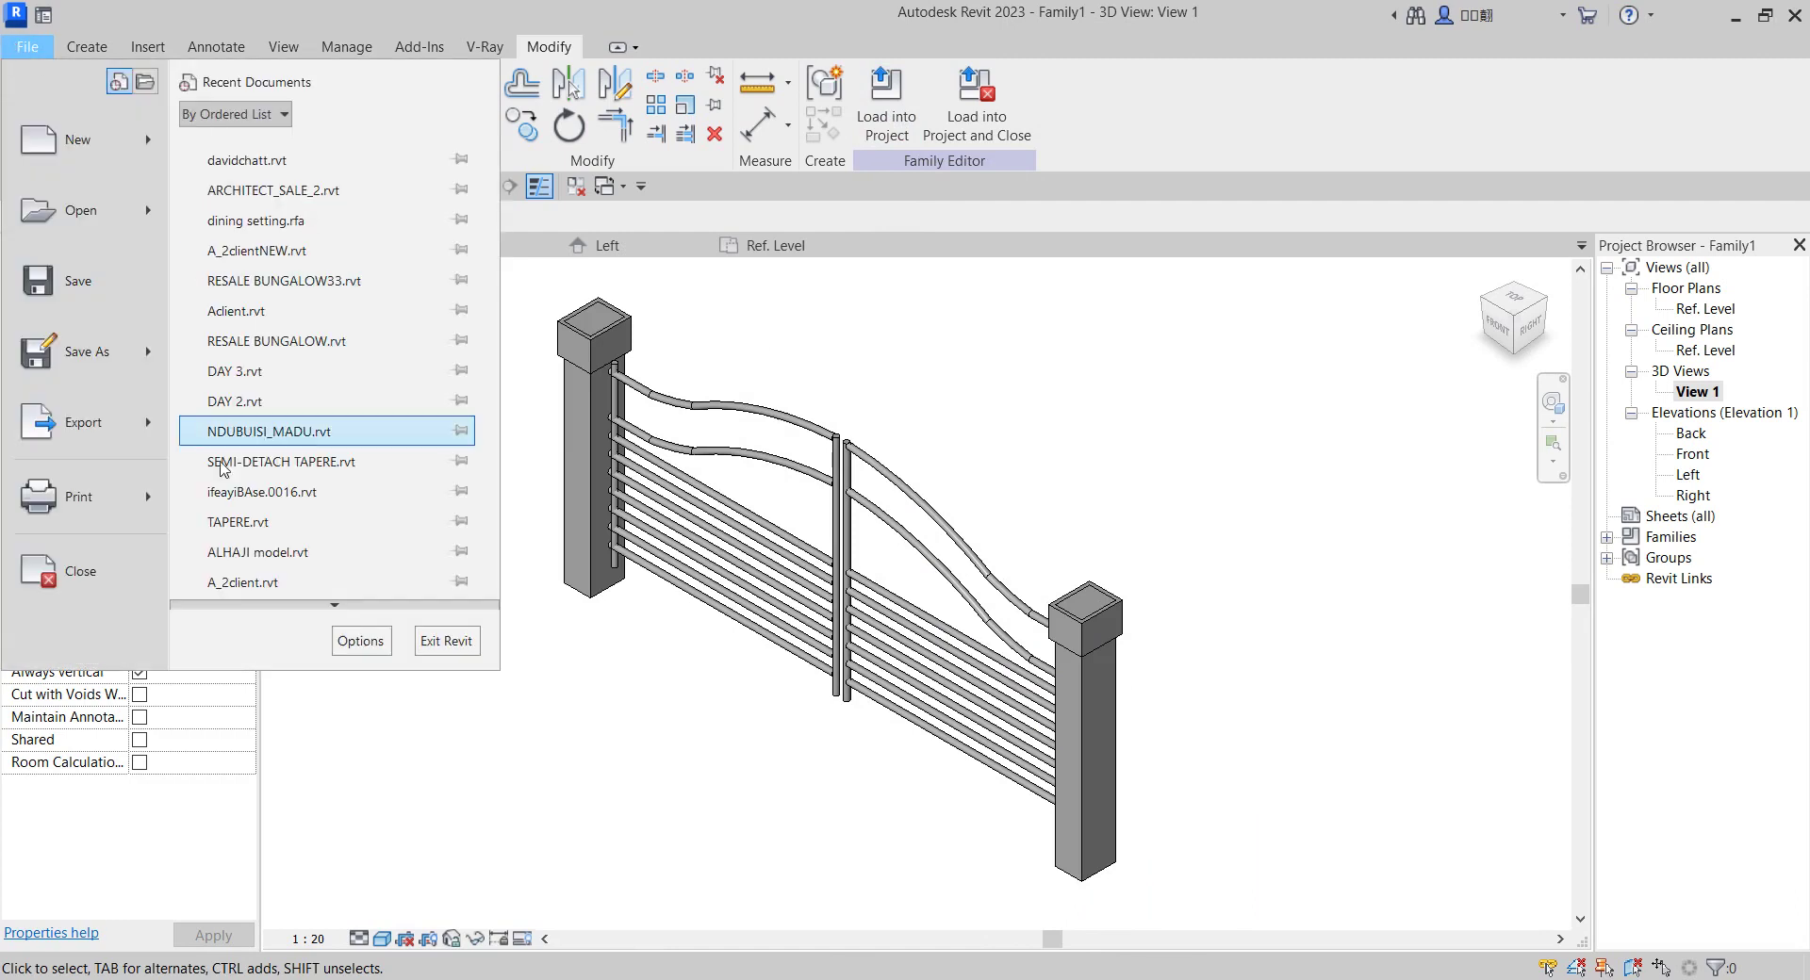
click(884, 302)
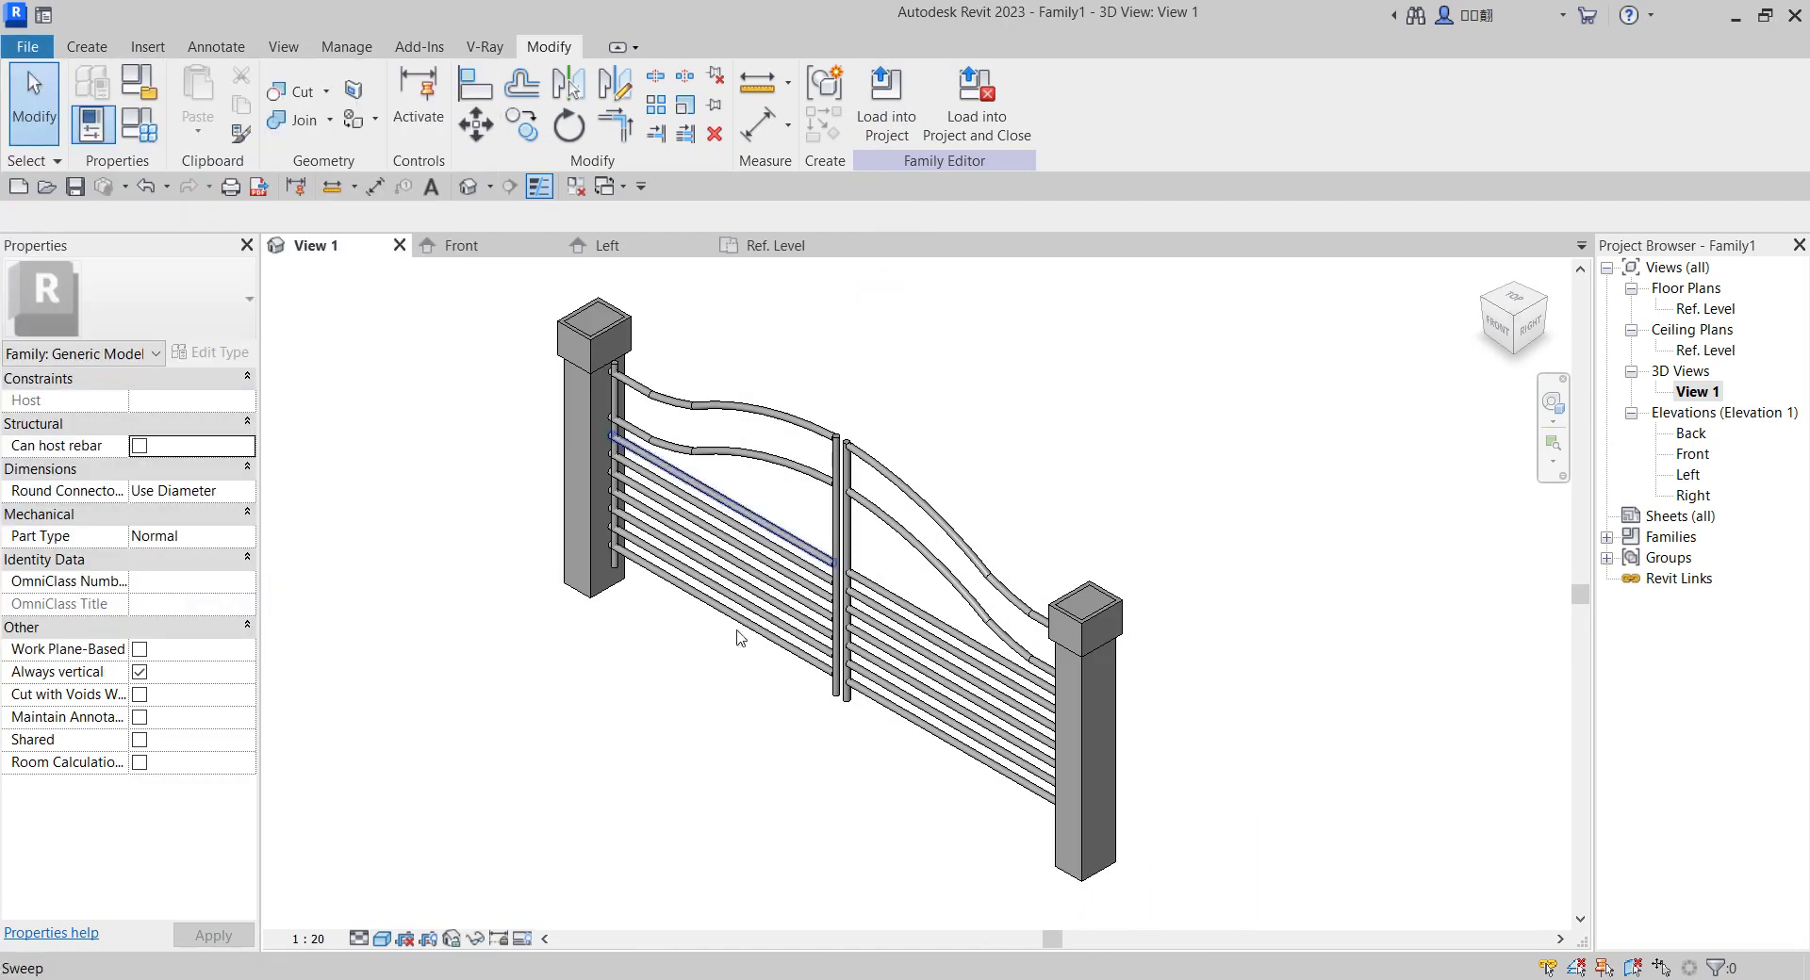